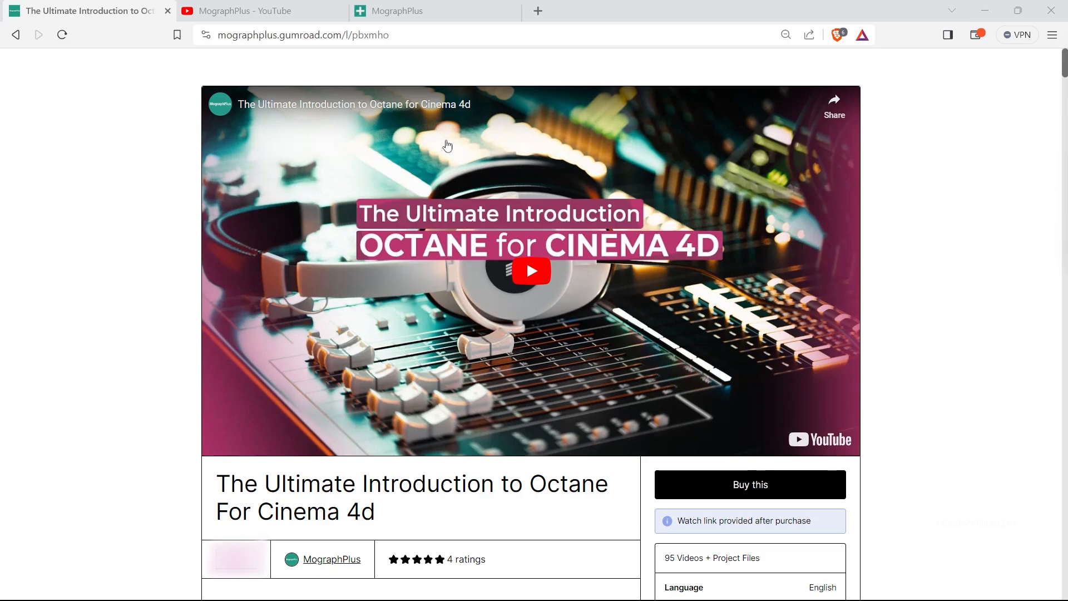
# Switch to Cinema 4D and create a new Octane Standard surface material.
pyautogui.click(265, 7)
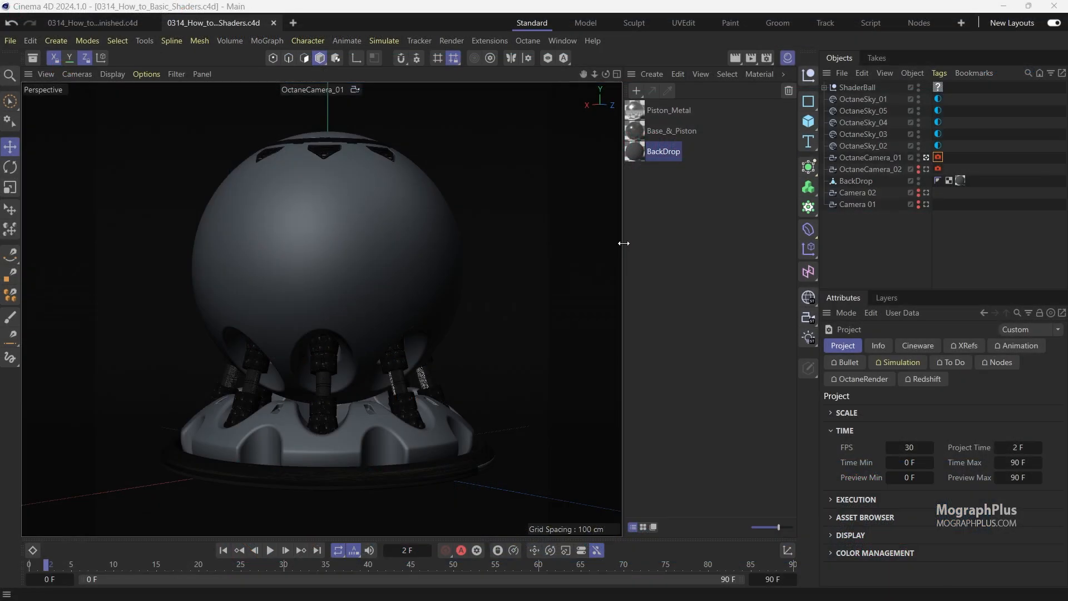
pyautogui.click(646, 75)
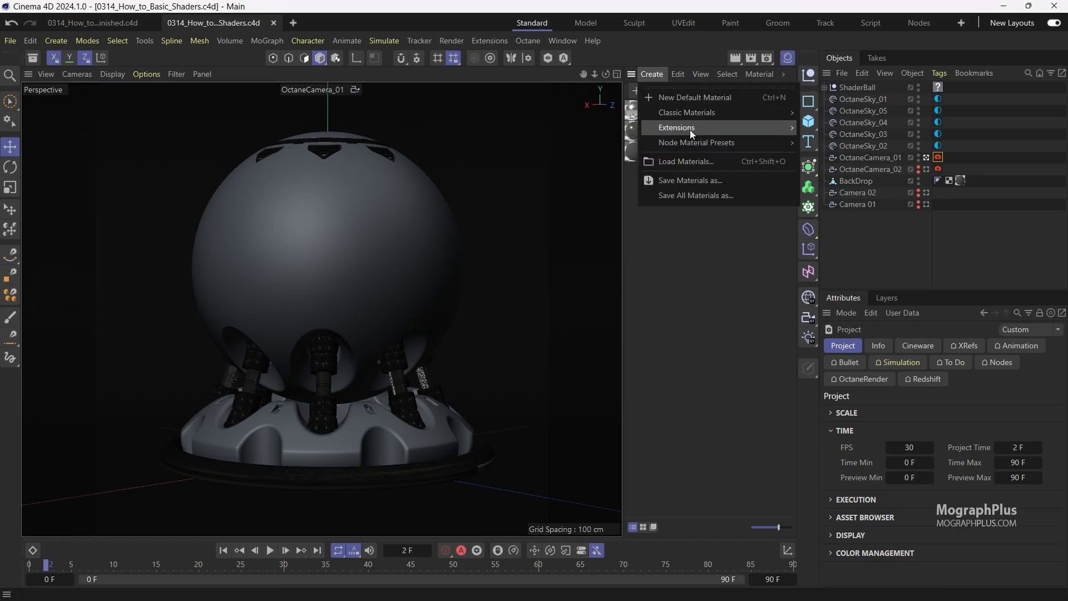
pyautogui.moveTo(690, 129)
pyautogui.moveTo(815, 131)
pyautogui.click(901, 262)
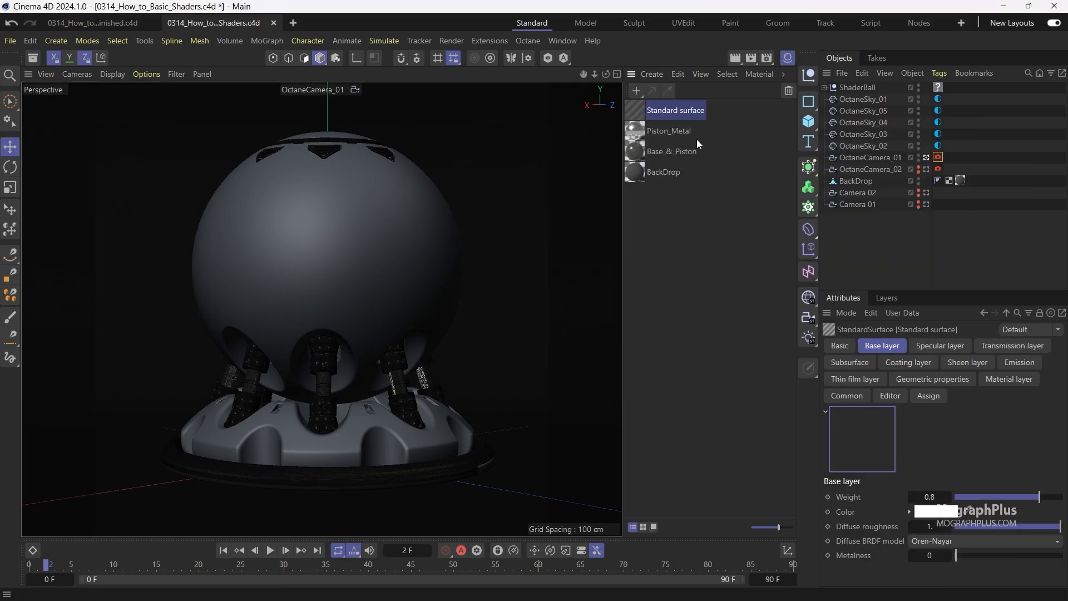
# Rename the new material Plastic_Red and assign it to the ShaderBall object.
pyautogui.doubleClick(675, 110)
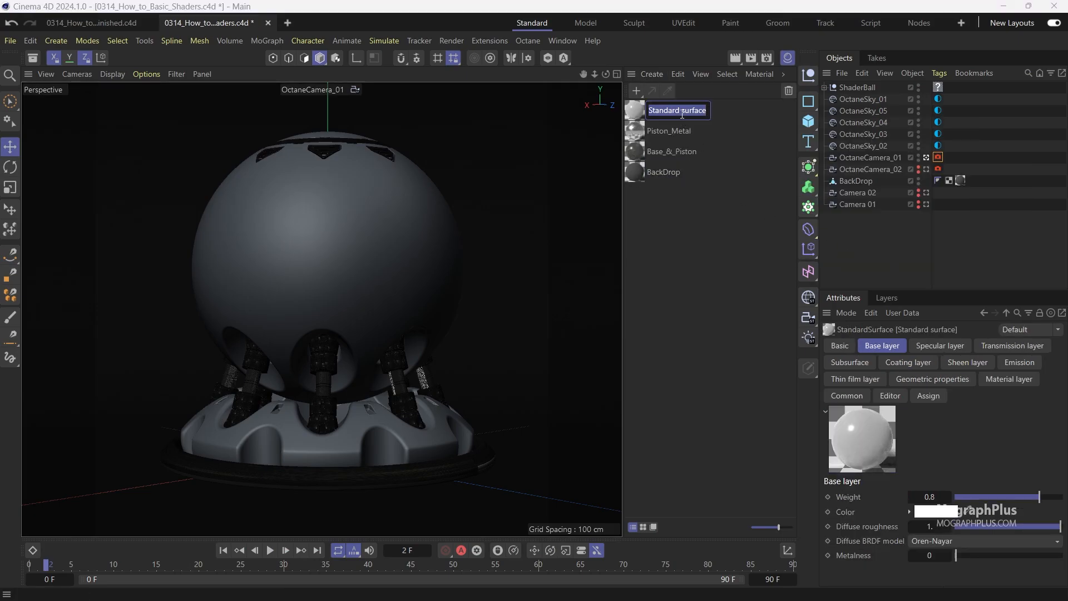
pyautogui.write('Plastic')
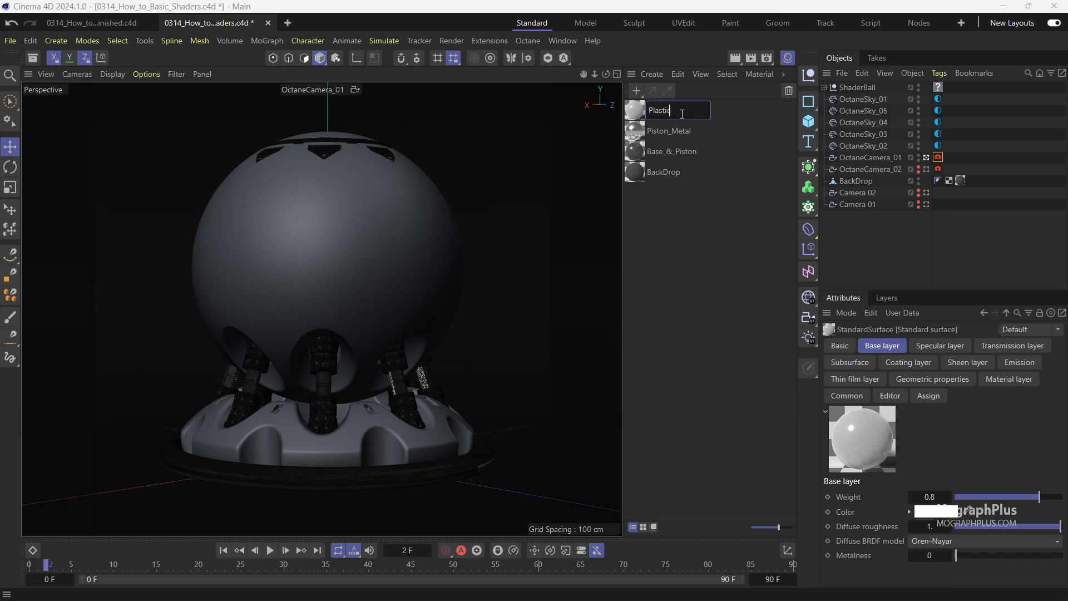
pyautogui.write('_Red')
pyautogui.press('Return')
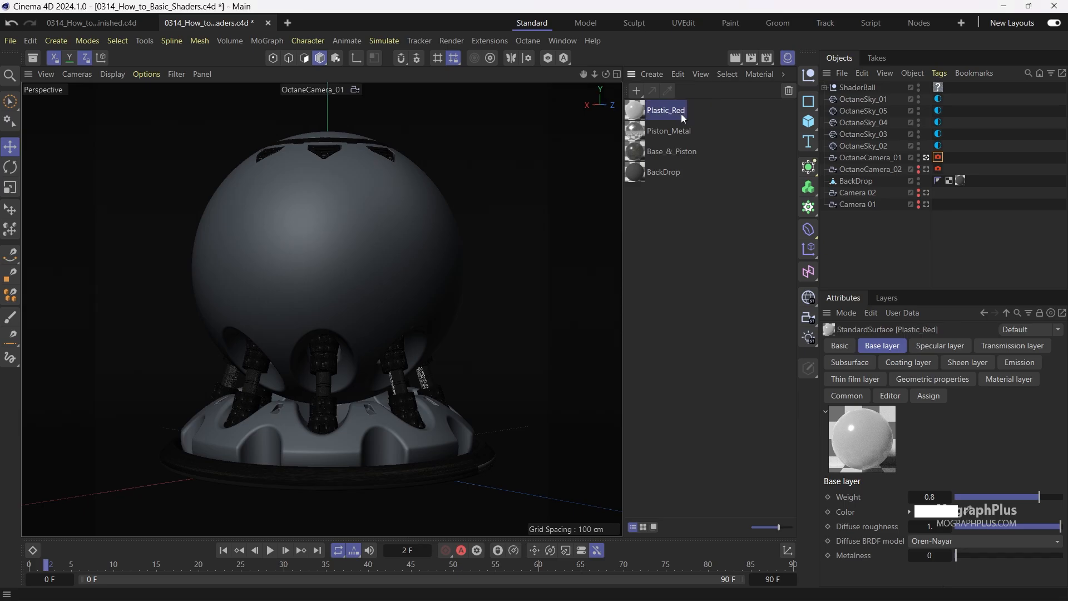
pyautogui.moveTo(680, 113); pyautogui.dragTo(939, 88)
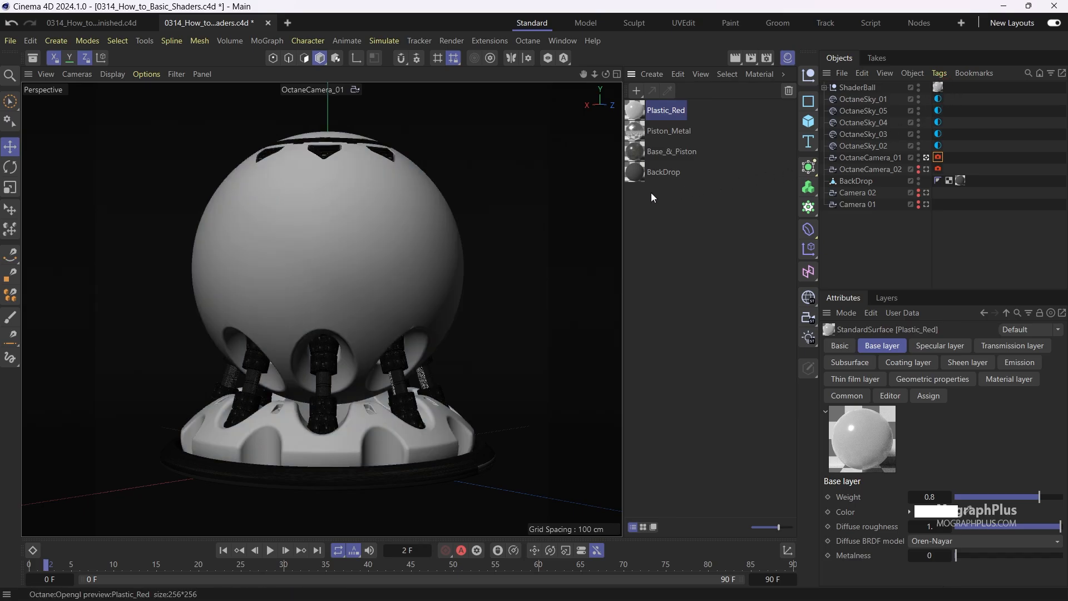
# Open Plastic_Red in the Octane Node Editor and enlarge the editor window and its node area.
pyautogui.click(839, 346)
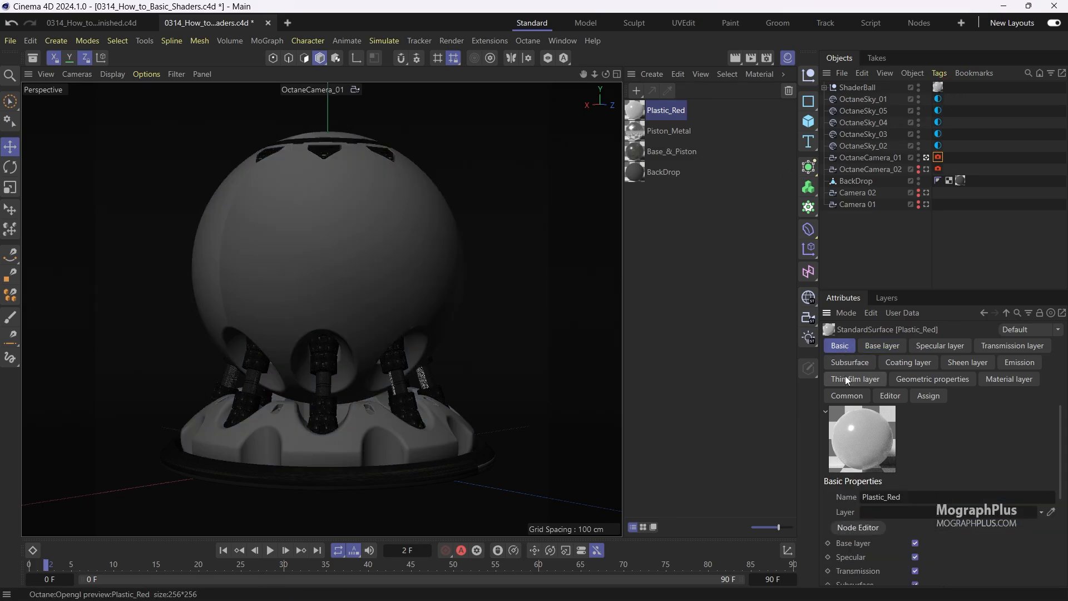
pyautogui.click(858, 527)
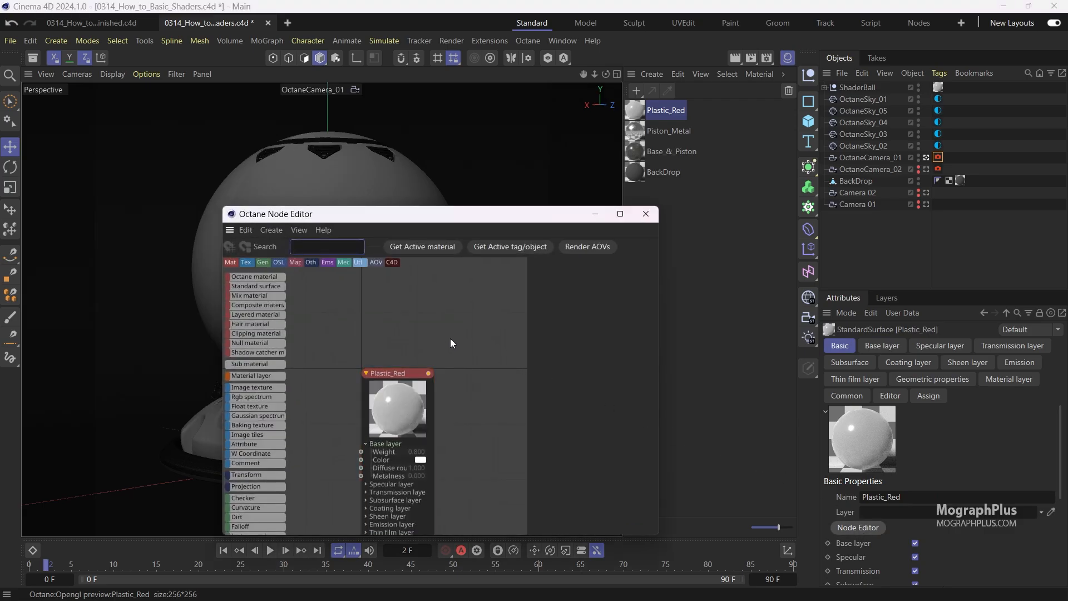
pyautogui.moveTo(223, 207); pyautogui.dragTo(58, 99)
pyautogui.moveTo(310, 108); pyautogui.dragTo(246, 111)
pyautogui.moveTo(269, 232); pyautogui.dragTo(410, 269, button='middle')
pyautogui.click(373, 280)
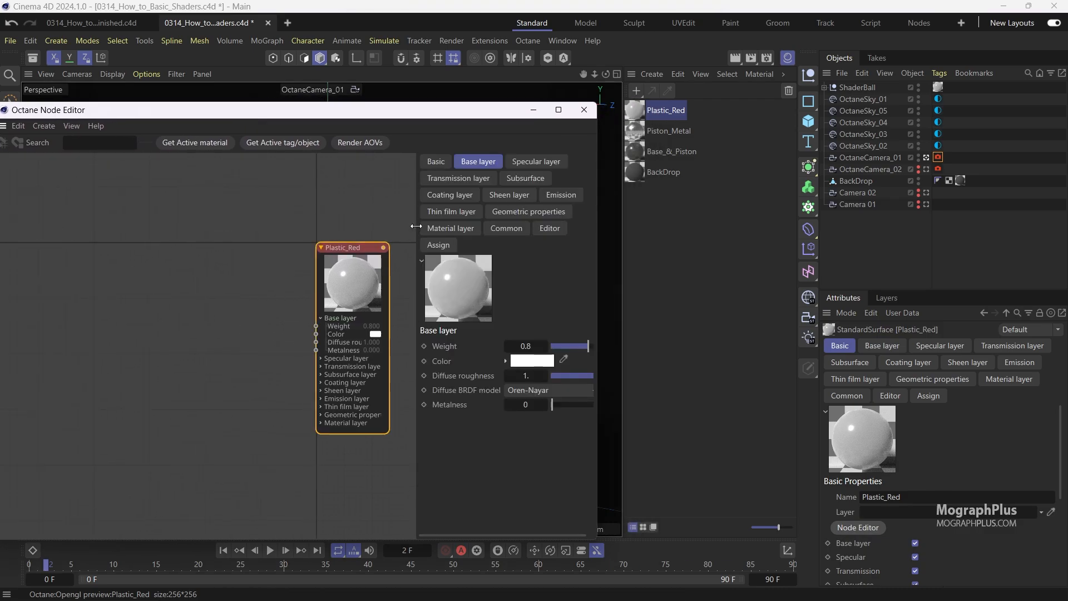
pyautogui.moveTo(412, 226); pyautogui.dragTo(384, 226)
# Open the Octane Live Viewer, start the render, and place the viewer beside the node editor.
pyautogui.click(527, 40)
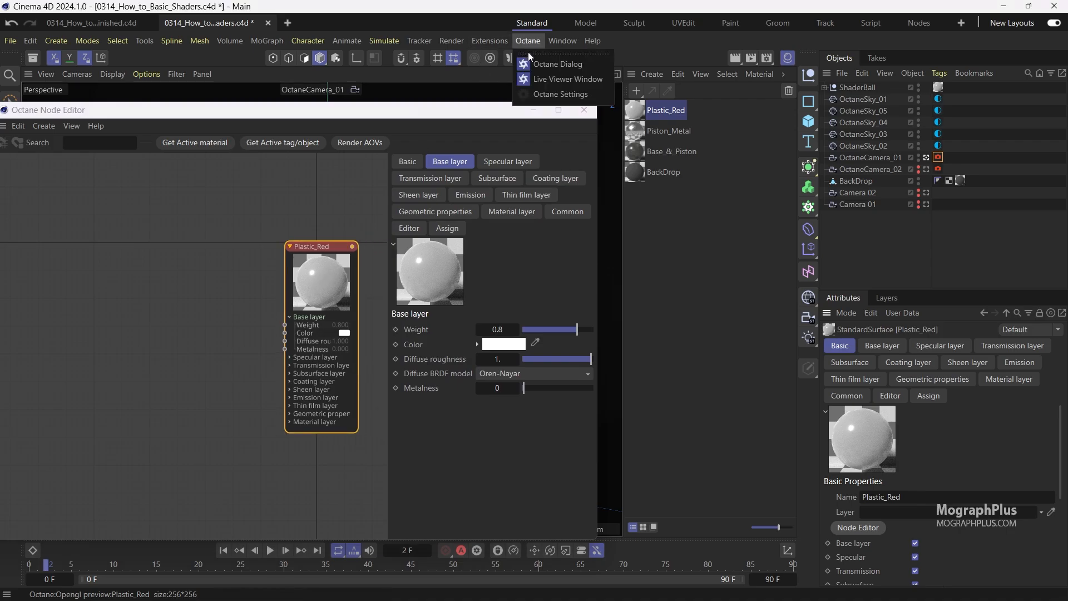
pyautogui.click(543, 76)
pyautogui.click(232, 72)
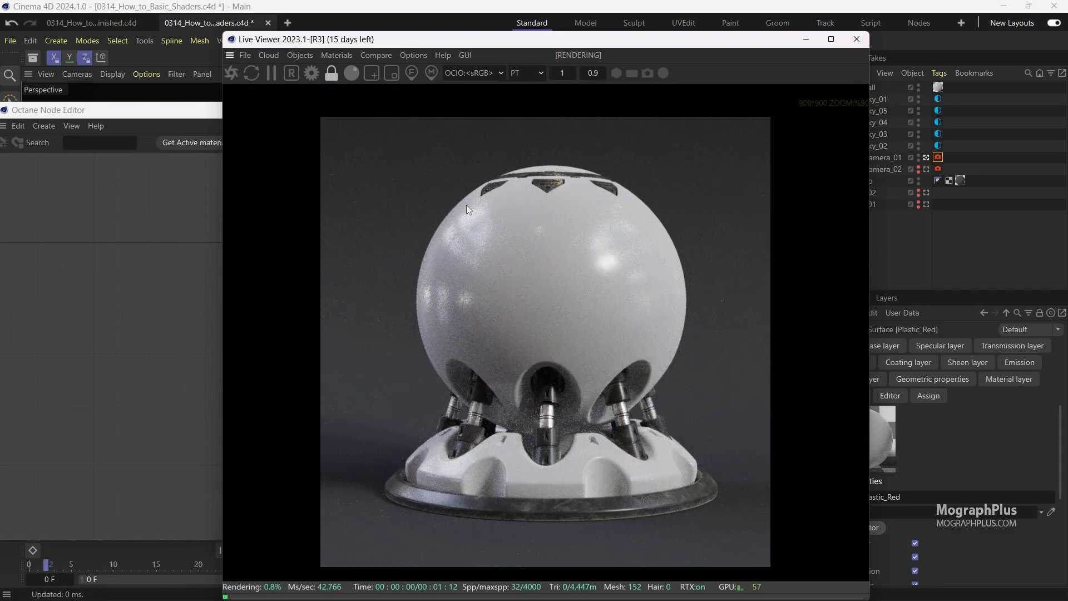
pyautogui.moveTo(224, 34); pyautogui.dragTo(376, 54)
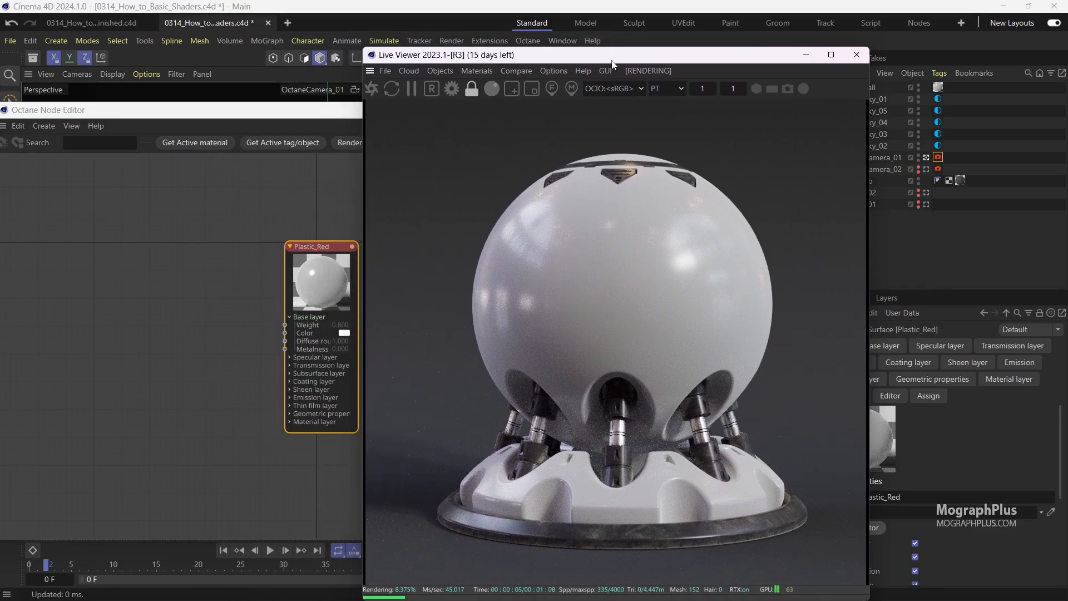
pyautogui.moveTo(612, 64); pyautogui.dragTo(806, 48)
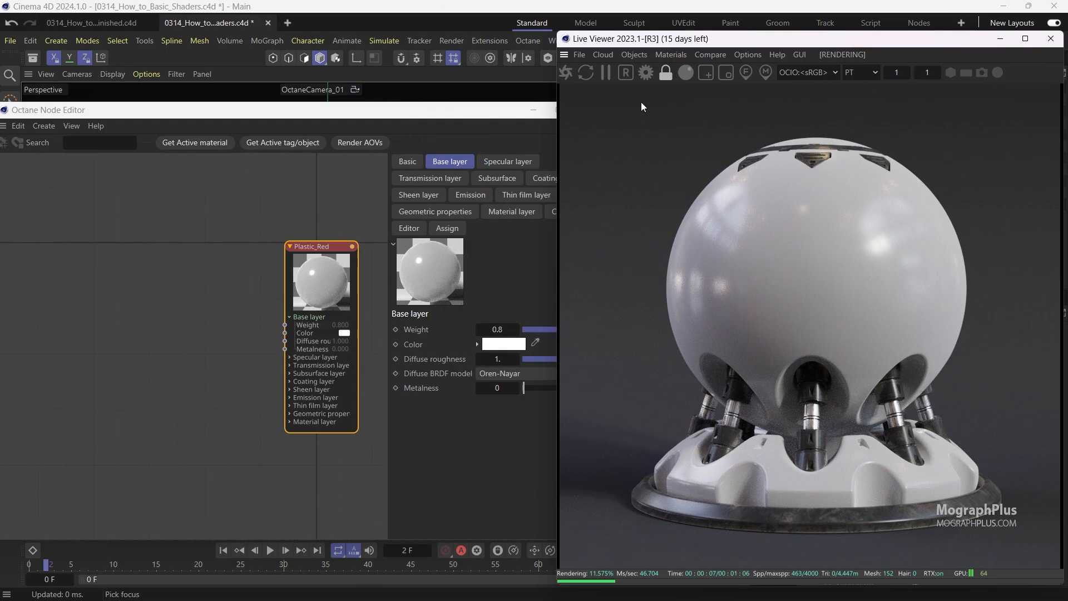
# Set Plastic_Red's base layer weight to 1 and its Diffuse BRDF model to Lambertian.
pyautogui.click(306, 302)
pyautogui.moveTo(571, 332); pyautogui.dragTo(593, 330)
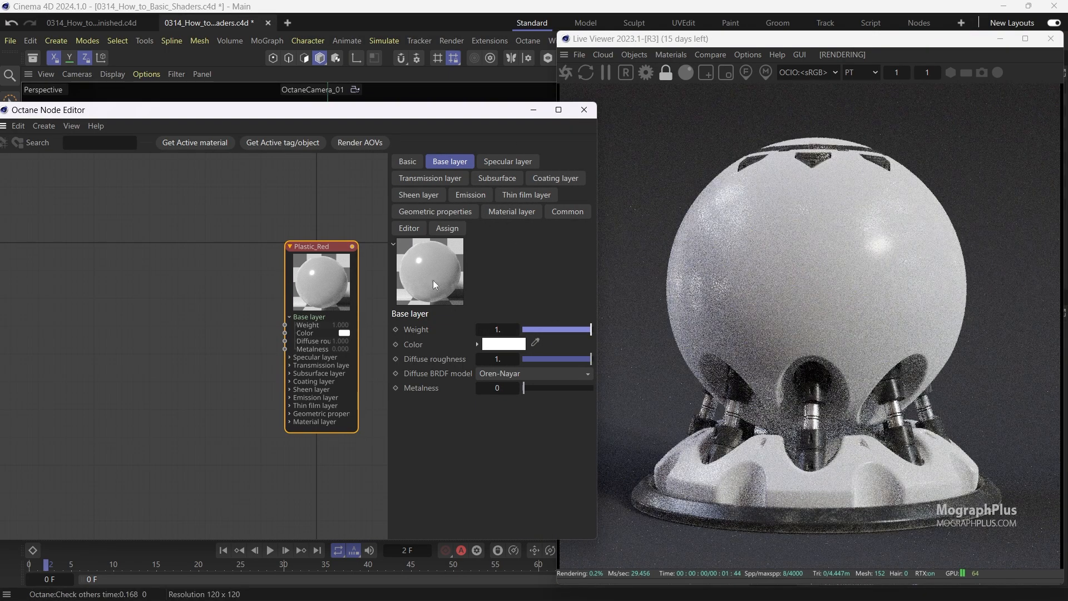
pyautogui.click(509, 376)
pyautogui.click(530, 406)
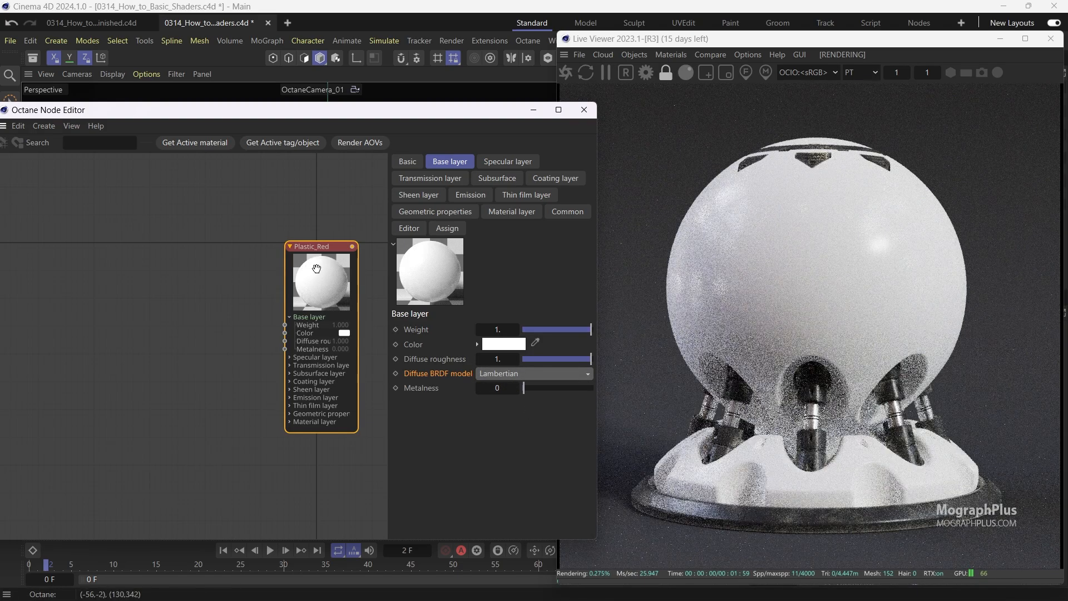
# Switch the Diffuse BRDF model to Oren-Nayar and back to Lambertian to compare them.
pyautogui.moveTo(317, 247); pyautogui.dragTo(231, 260)
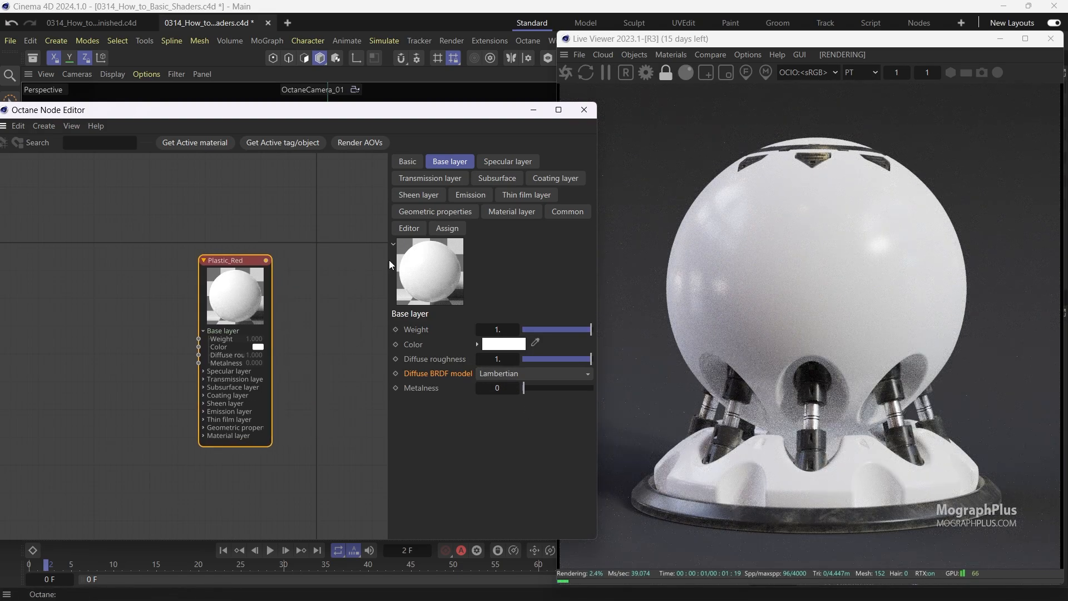
pyautogui.moveTo(391, 265); pyautogui.dragTo(348, 264)
pyautogui.click(476, 355)
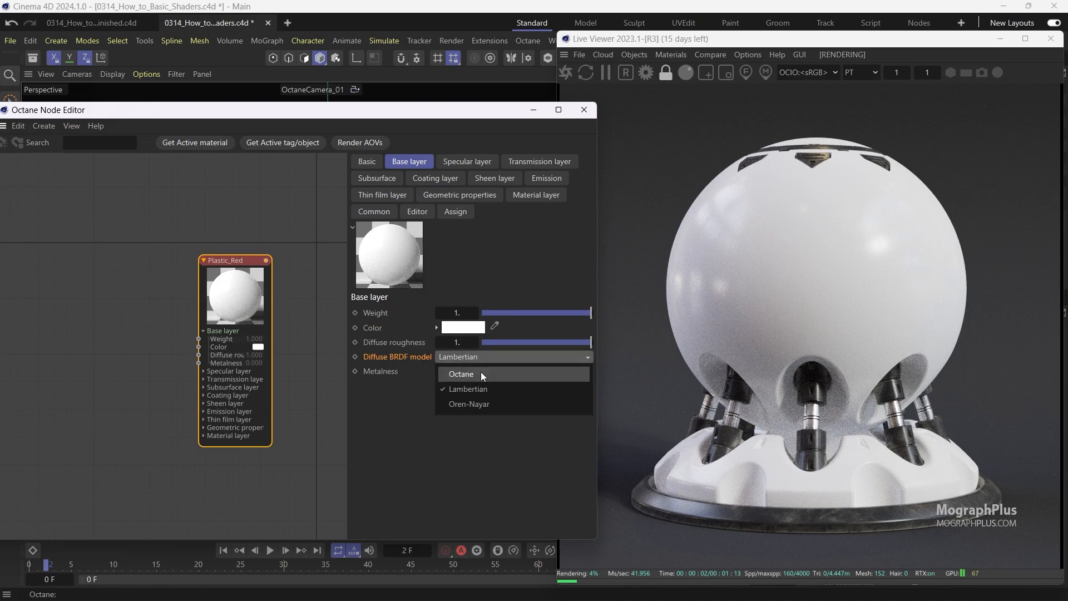
pyautogui.click(486, 404)
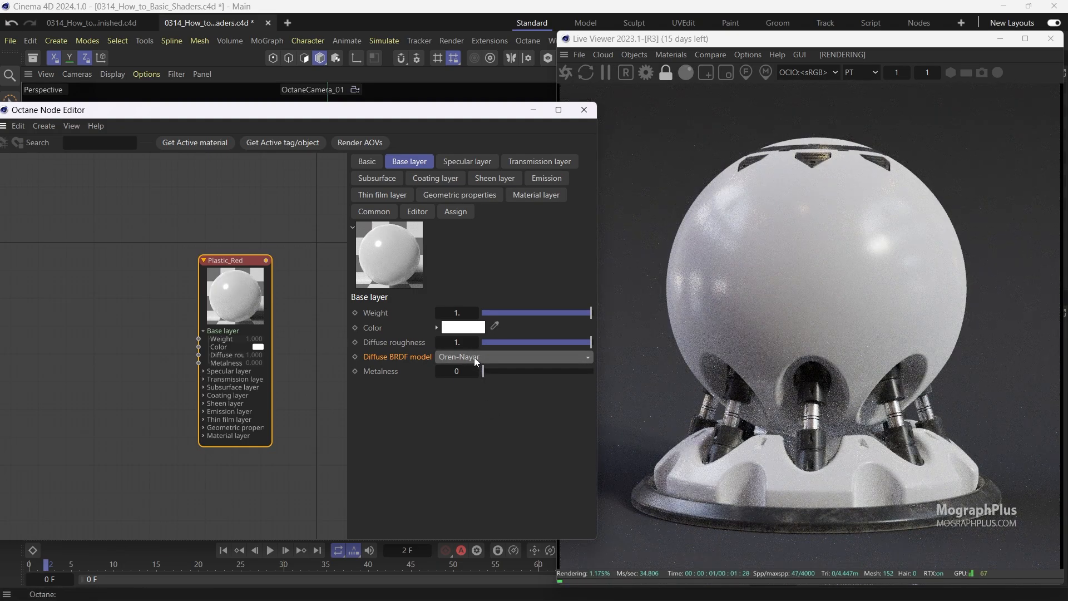
pyautogui.click(474, 357)
pyautogui.click(483, 382)
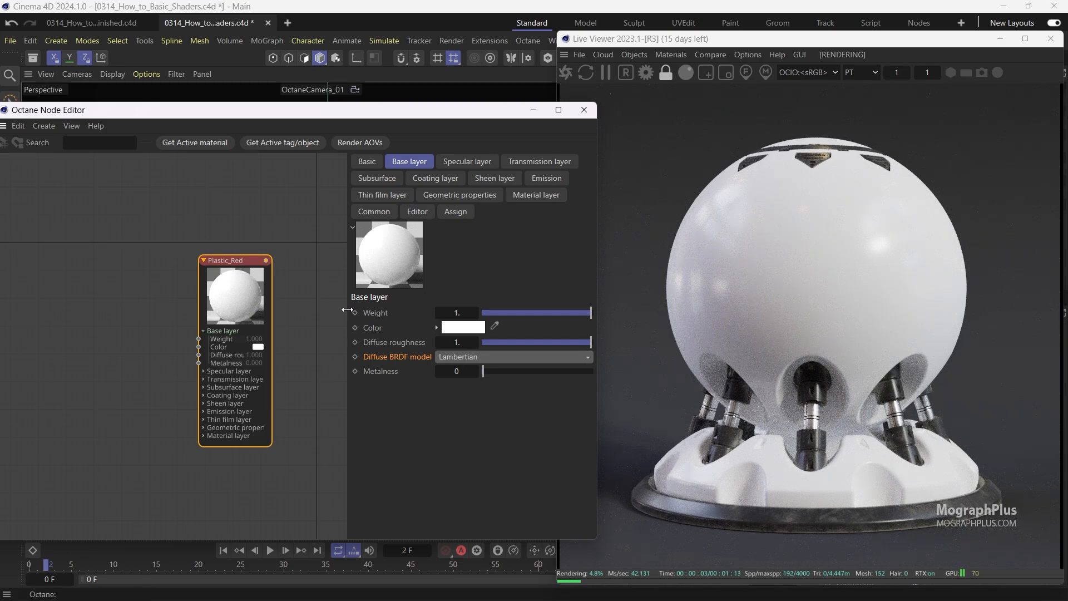
# Add an RGB spectrum texture node next to the Plastic_Red material node.
pyautogui.moveTo(231, 304); pyautogui.dragTo(250, 302, button='middle')
pyautogui.scroll(1, 194, 318)
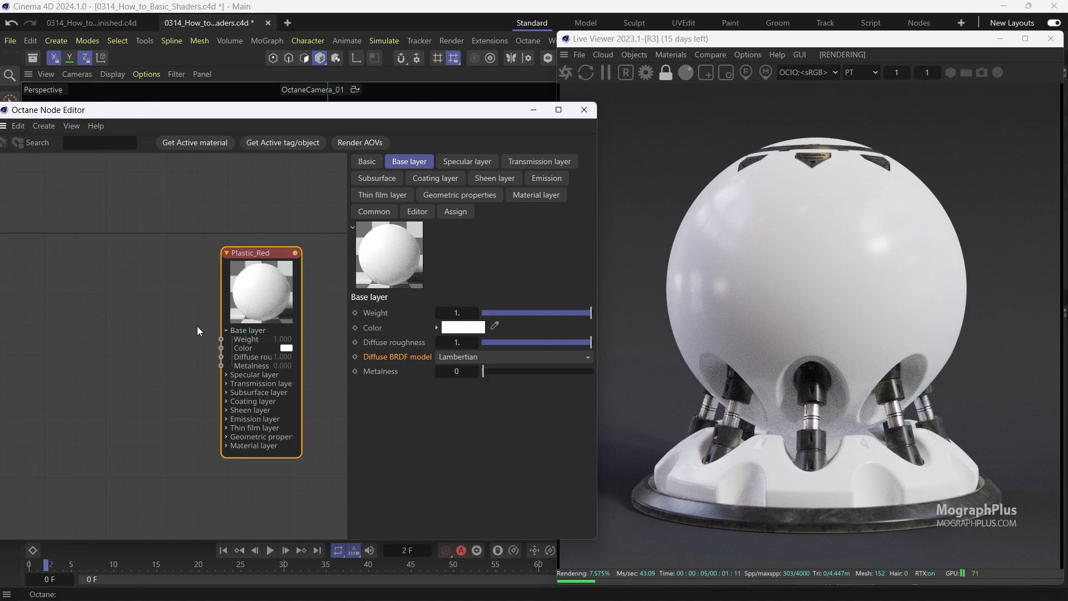
pyautogui.rightClick(134, 313)
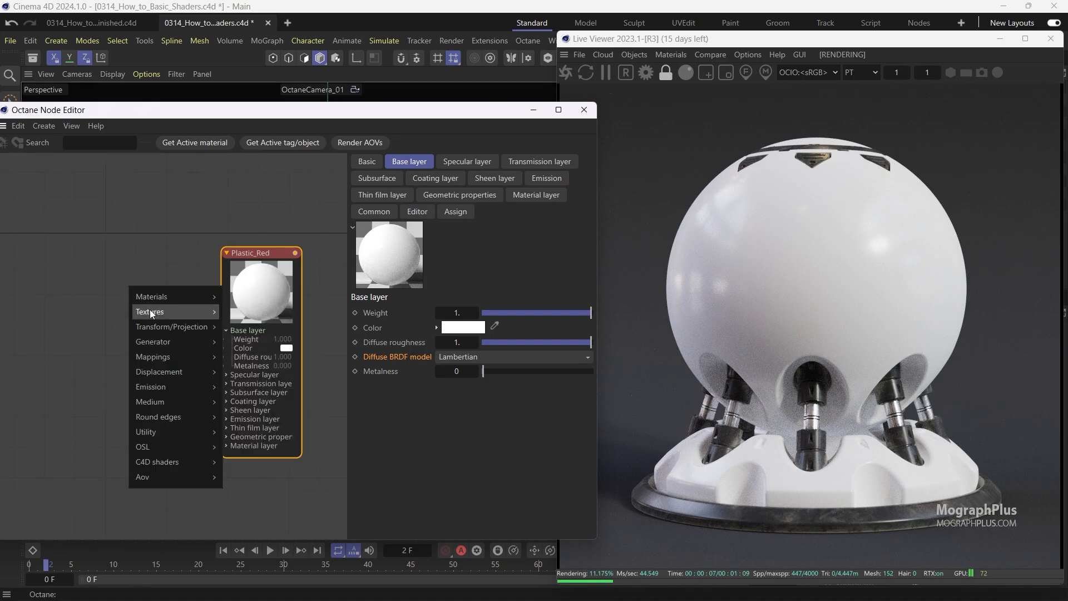
pyautogui.moveTo(150, 314)
pyautogui.click(261, 332)
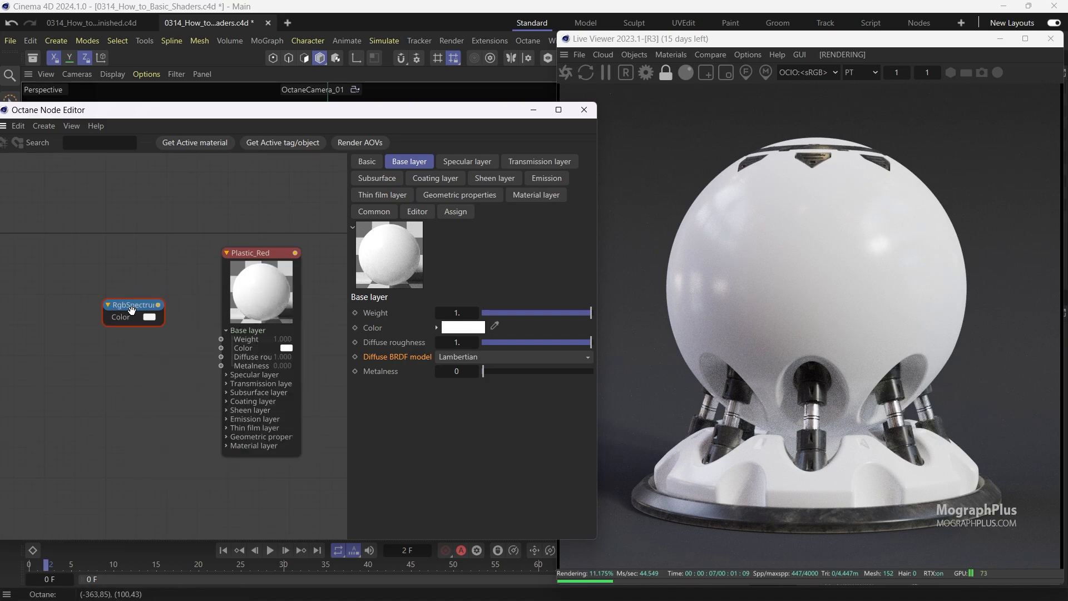
# Connect the RgbSpectrum output to the base layer Color input of Plastic_Red.
pyautogui.click(132, 310)
pyautogui.scroll(2, 159, 322)
pyautogui.moveTo(136, 315); pyautogui.dragTo(232, 352)
pyautogui.moveTo(108, 315); pyautogui.dragTo(124, 320)
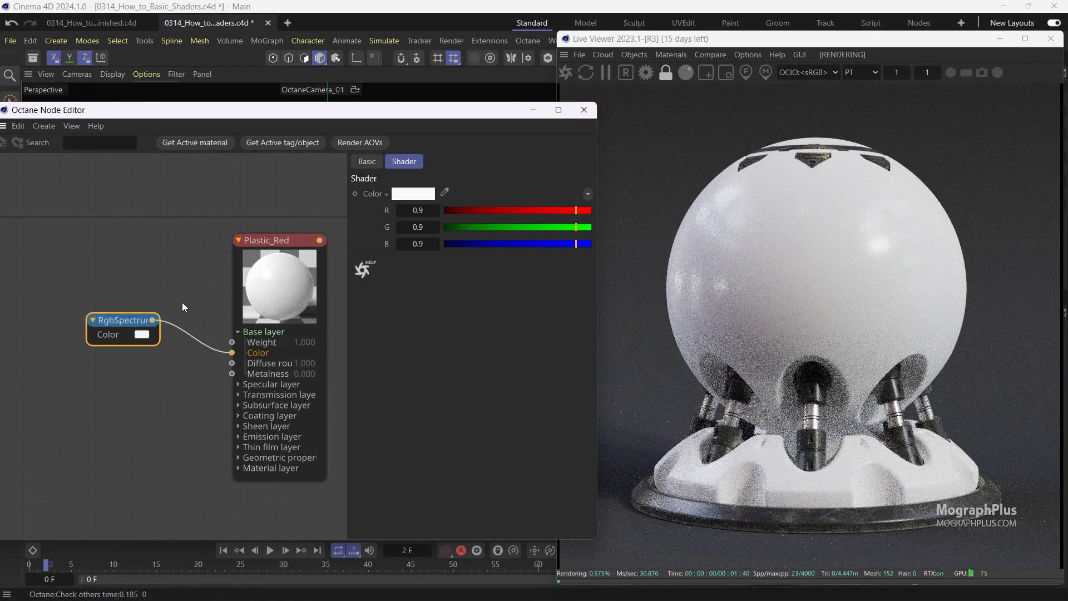
# Set the RgbSpectrum color to red (R 239, G 38, B 0) from a palette swatch in the color chooser.
pyautogui.click(435, 191)
pyautogui.click(376, 245)
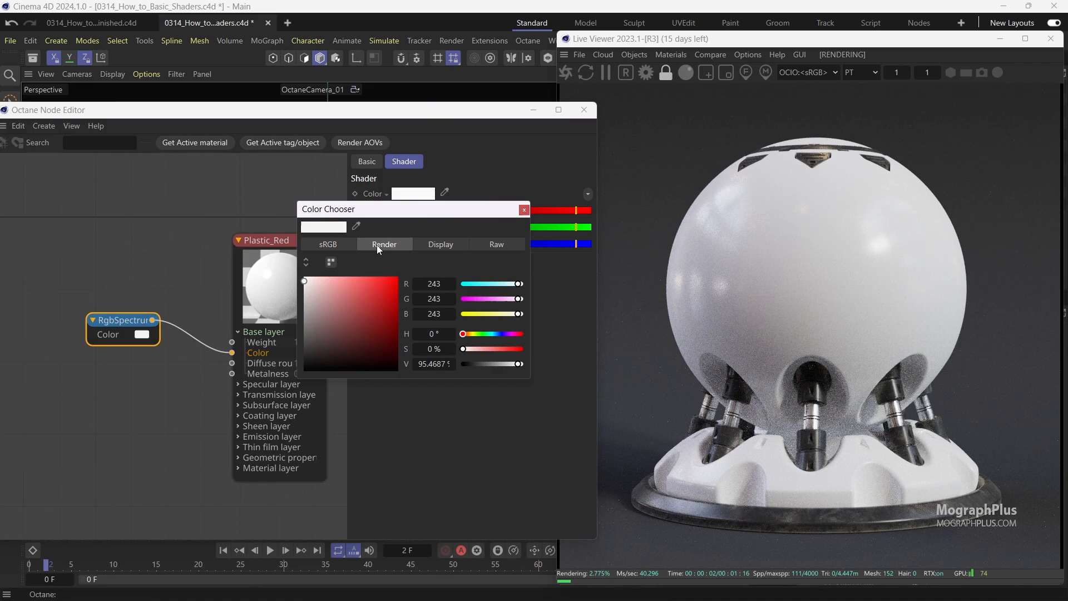
pyautogui.click(331, 262)
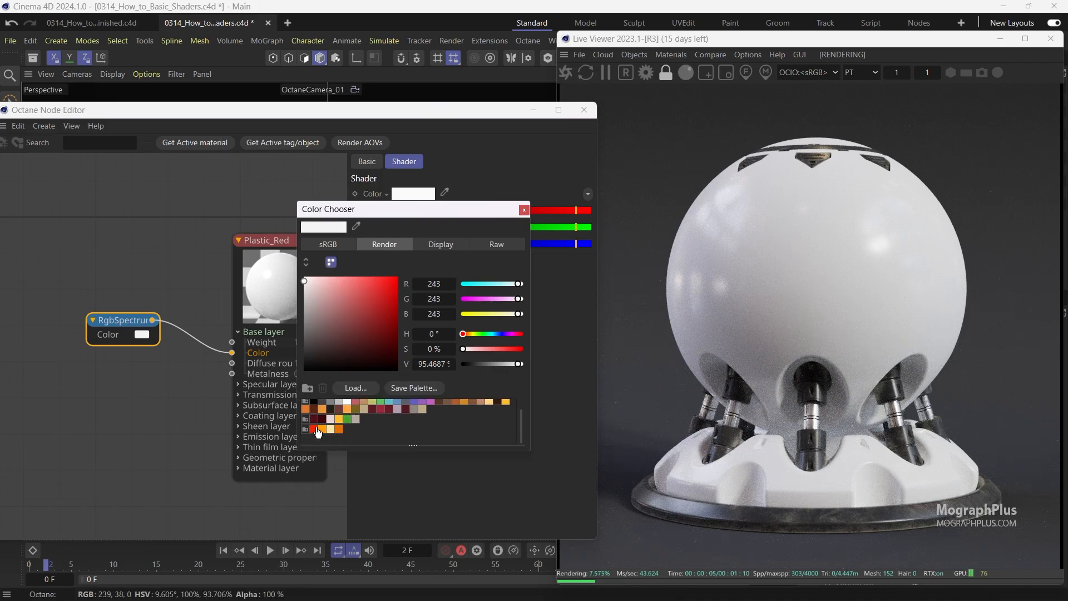
pyautogui.click(314, 429)
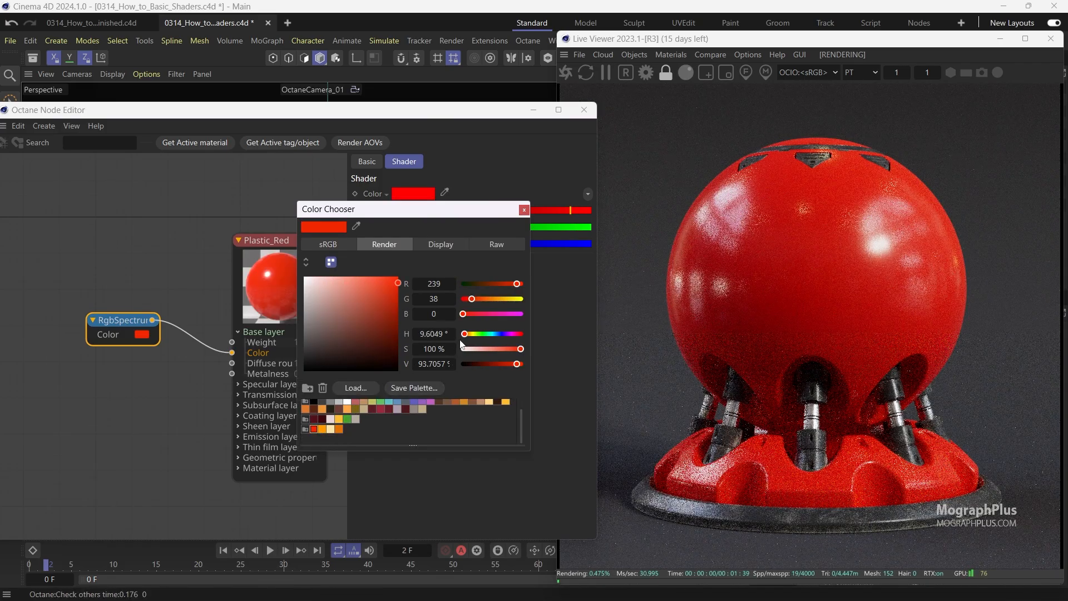
pyautogui.click(524, 210)
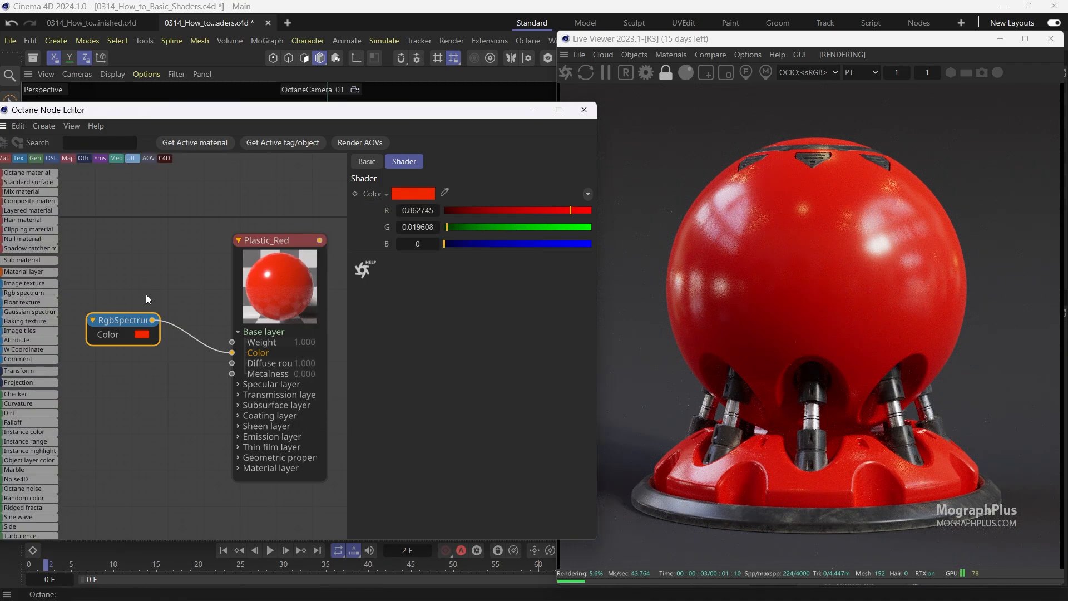
# Show Plastic_Red's Specular layer settings and rearrange the node editor and Live Viewer windows.
pyautogui.click(267, 292)
pyautogui.click(482, 161)
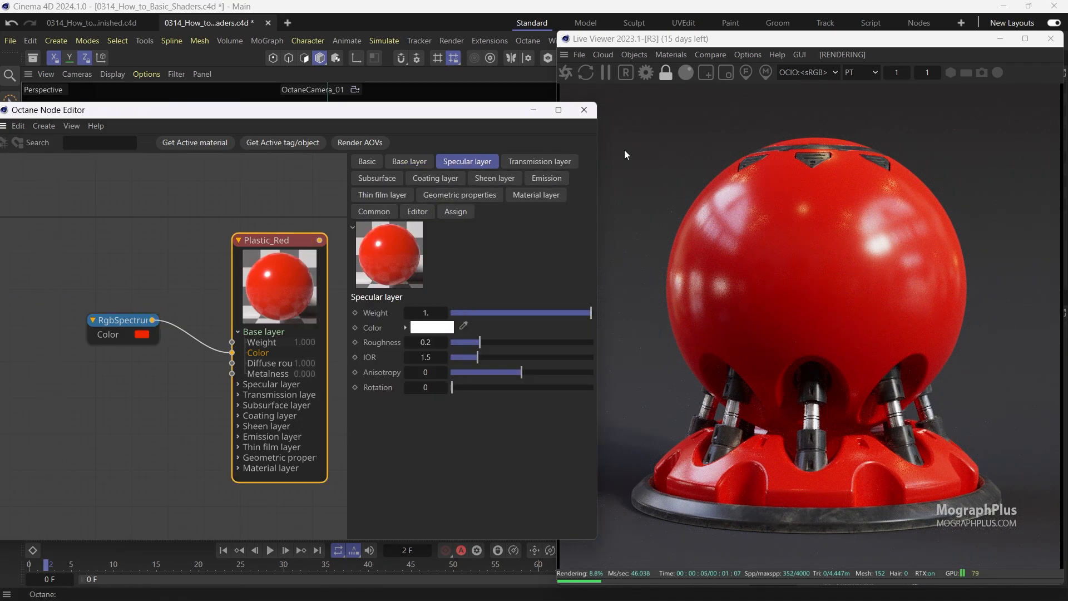
pyautogui.moveTo(822, 47); pyautogui.dragTo(860, 42)
pyautogui.moveTo(494, 118); pyautogui.dragTo(549, 115)
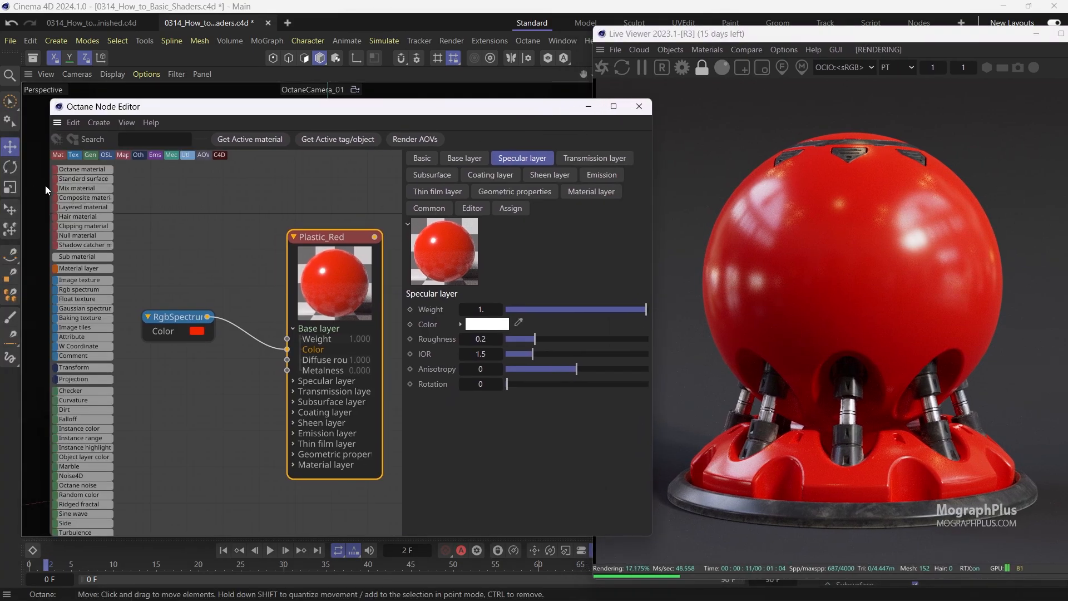
pyautogui.moveTo(45, 186); pyautogui.dragTo(1, 185)
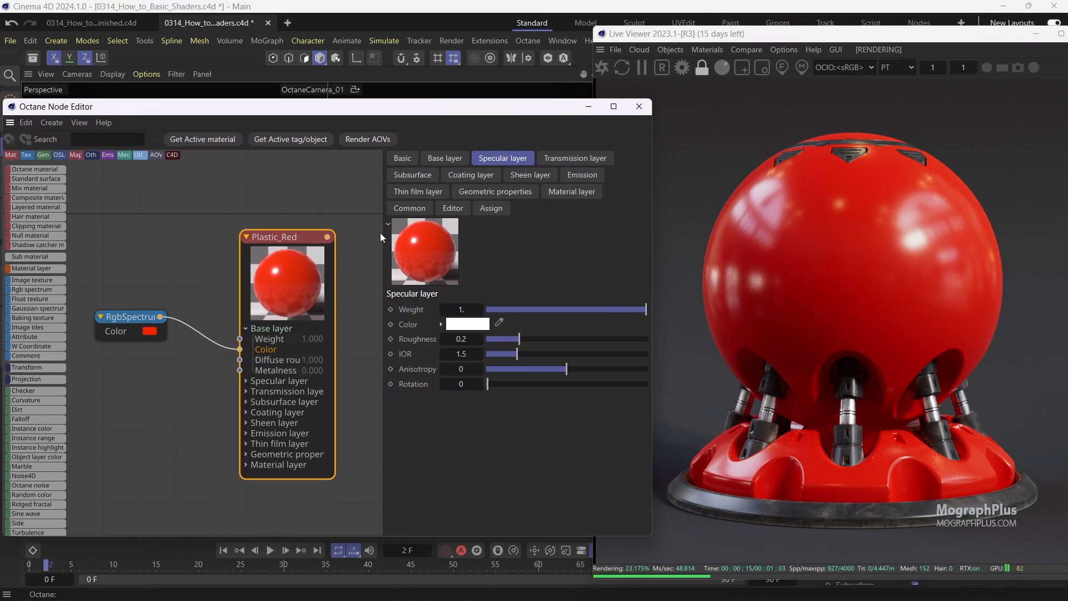
pyautogui.moveTo(382, 237); pyautogui.dragTo(425, 237)
pyautogui.moveTo(310, 237); pyautogui.dragTo(373, 236, button='middle')
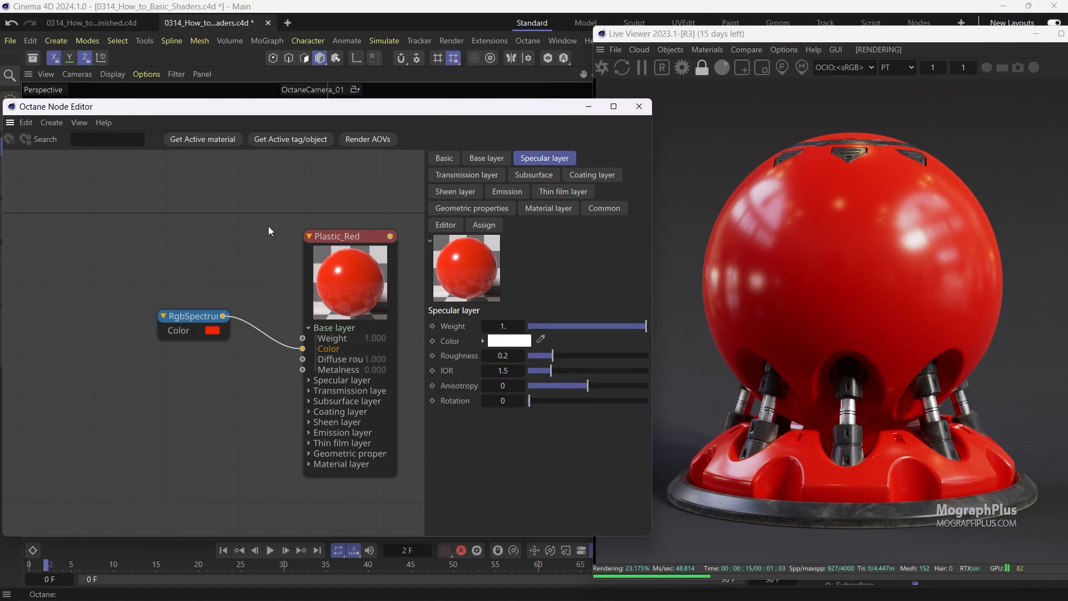
pyautogui.moveTo(268, 225); pyautogui.dragTo(302, 218, button='middle')
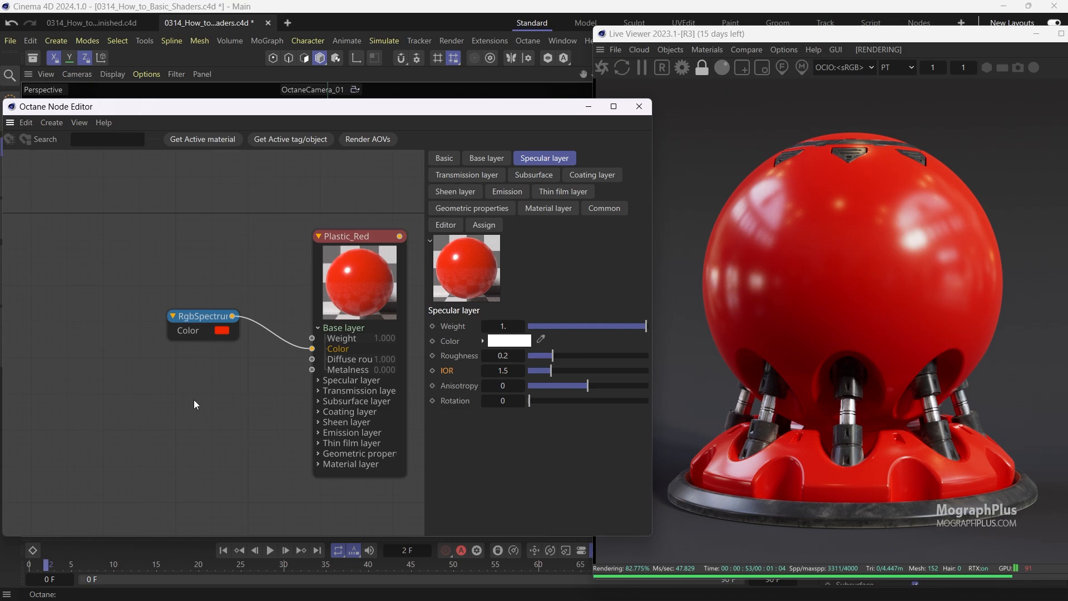
# Add an Image texture node below the RgbSpectrum node.
pyautogui.rightClick(145, 366)
pyautogui.moveTo(192, 392)
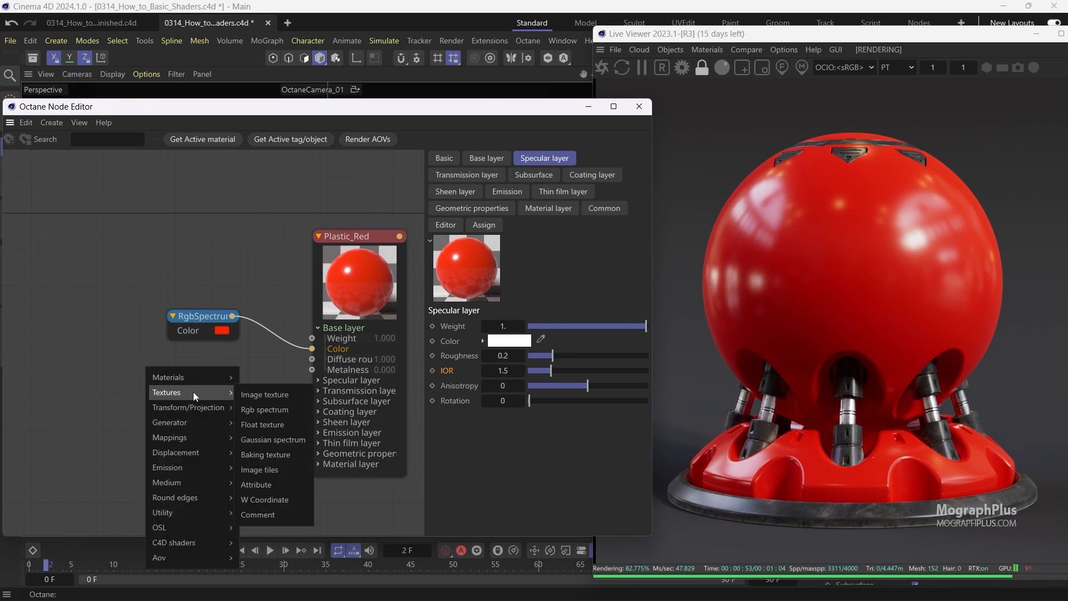
pyautogui.click(257, 396)
pyautogui.moveTo(183, 369); pyautogui.dragTo(142, 358)
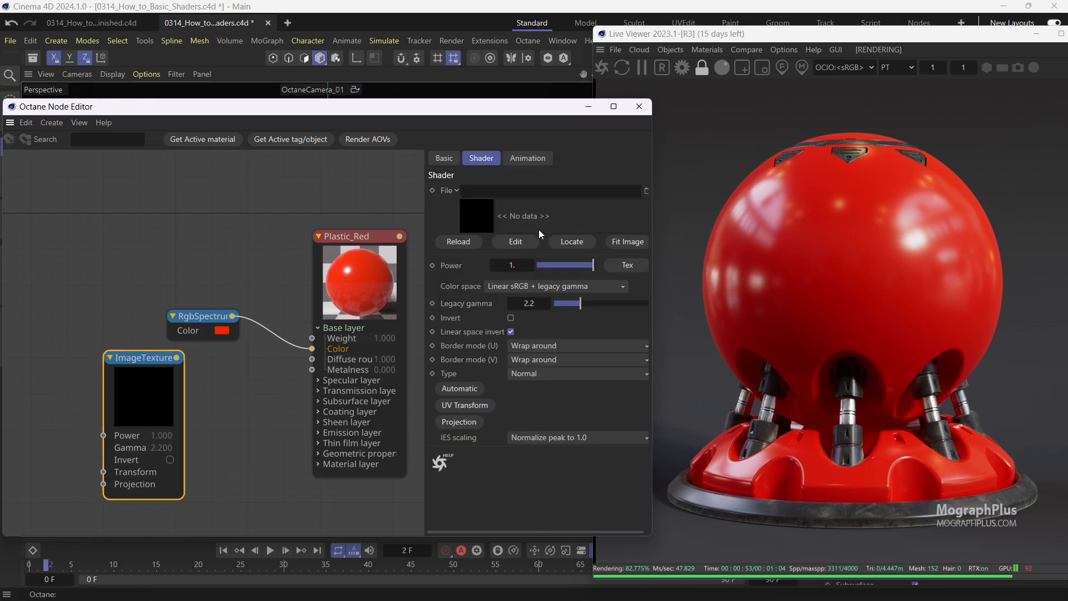
# Load BW_Metal.jpg from the Project_Files tex folder into the Image texture node.
pyautogui.click(645, 190)
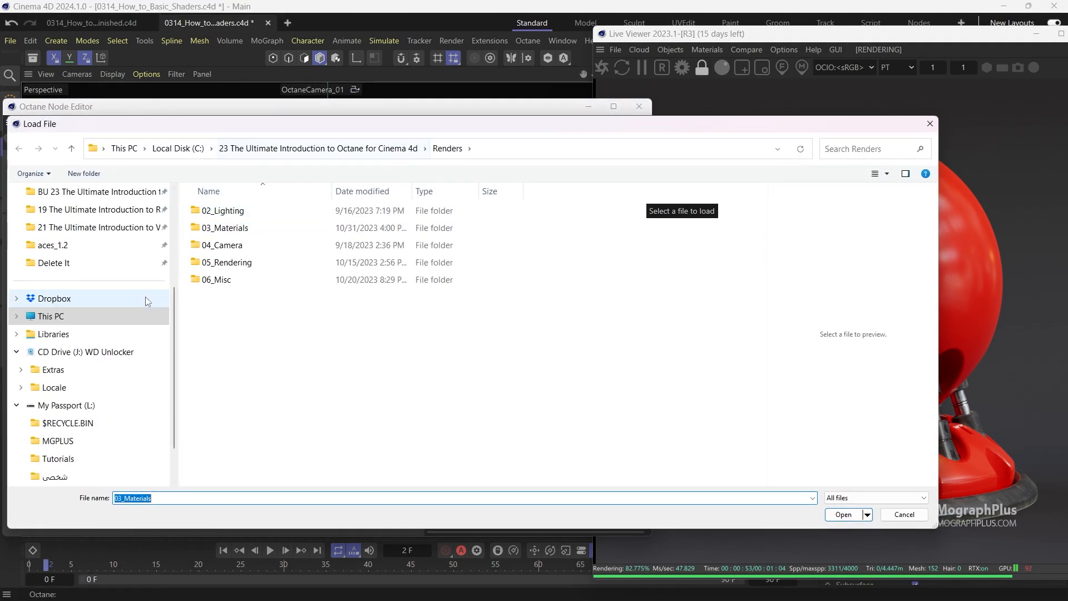
pyautogui.scroll(2, 136, 300)
pyautogui.click(43, 244)
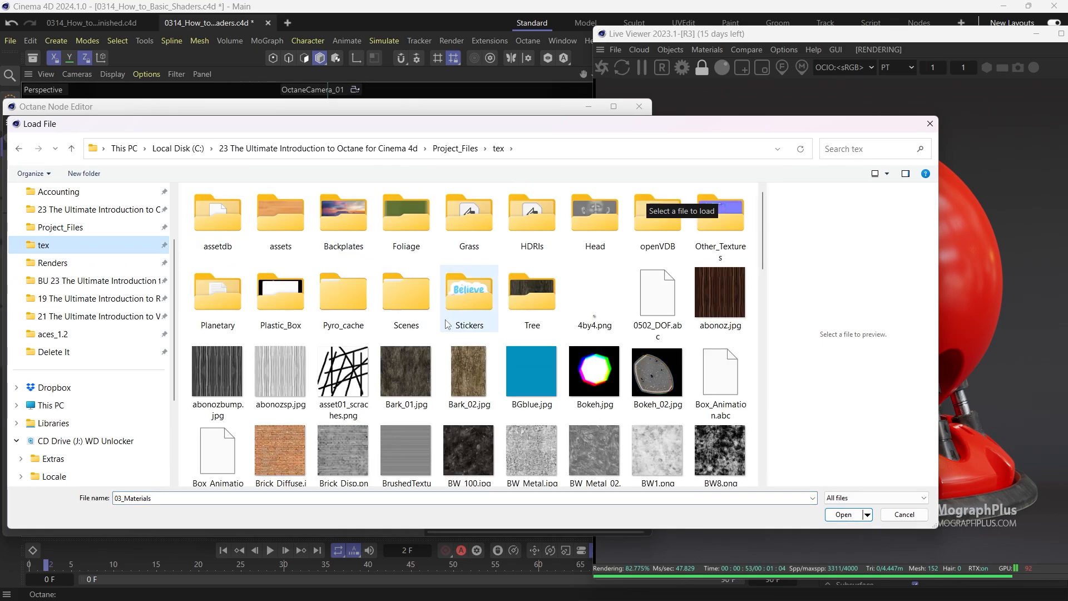
pyautogui.scroll(-2, 447, 324)
pyautogui.click(525, 358)
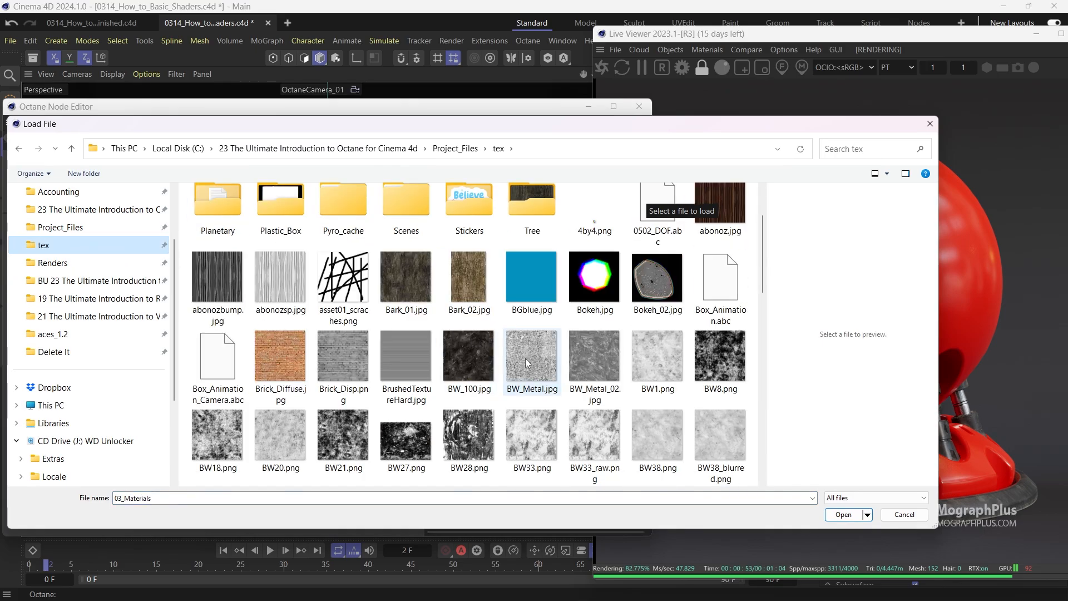
pyautogui.doubleClick(526, 358)
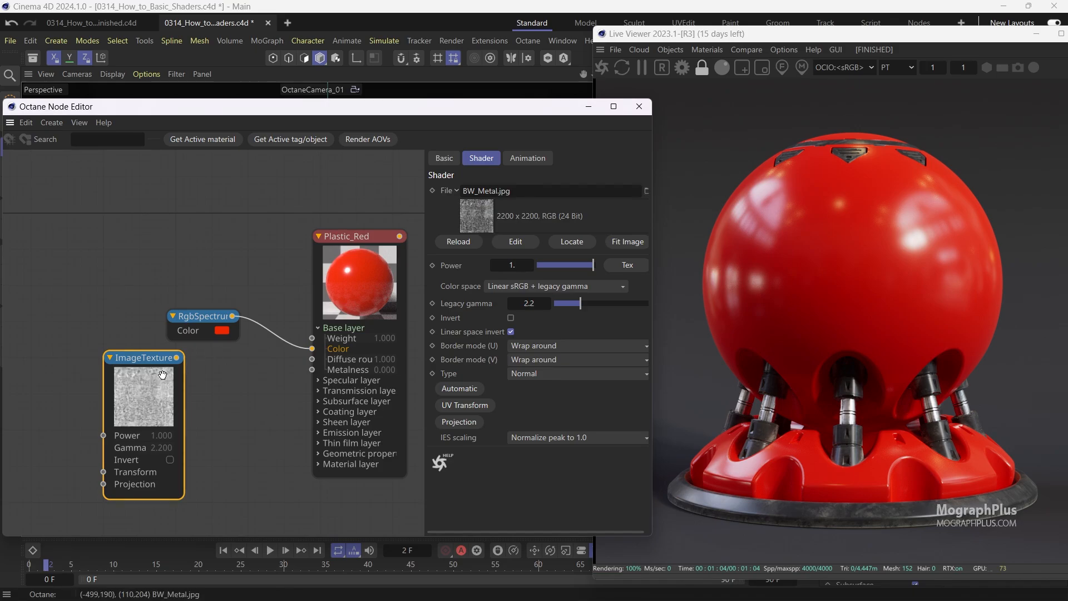
# Expand Plastic_Red's Specular layer and connect the Image texture output to its Roughness input.
pyautogui.moveTo(146, 359); pyautogui.dragTo(177, 372)
pyautogui.click(317, 384)
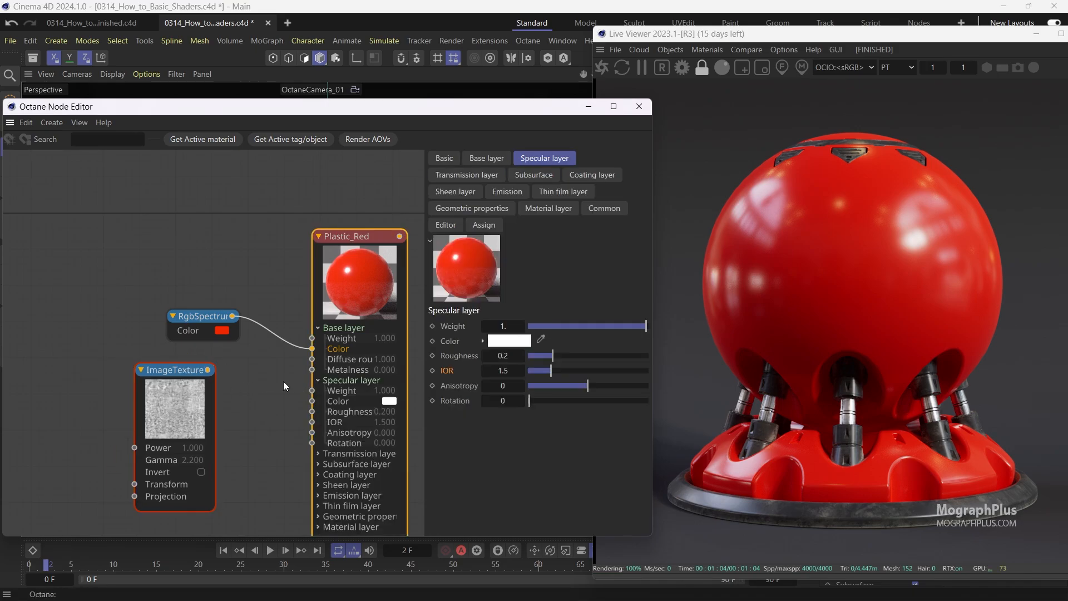
pyautogui.moveTo(199, 354); pyautogui.dragTo(303, 390)
pyautogui.moveTo(230, 414); pyautogui.dragTo(191, 391)
# Solo the Image texture node to preview it in the Live Viewer, then disable solo.
pyautogui.rightClick(210, 396)
pyautogui.click(253, 406)
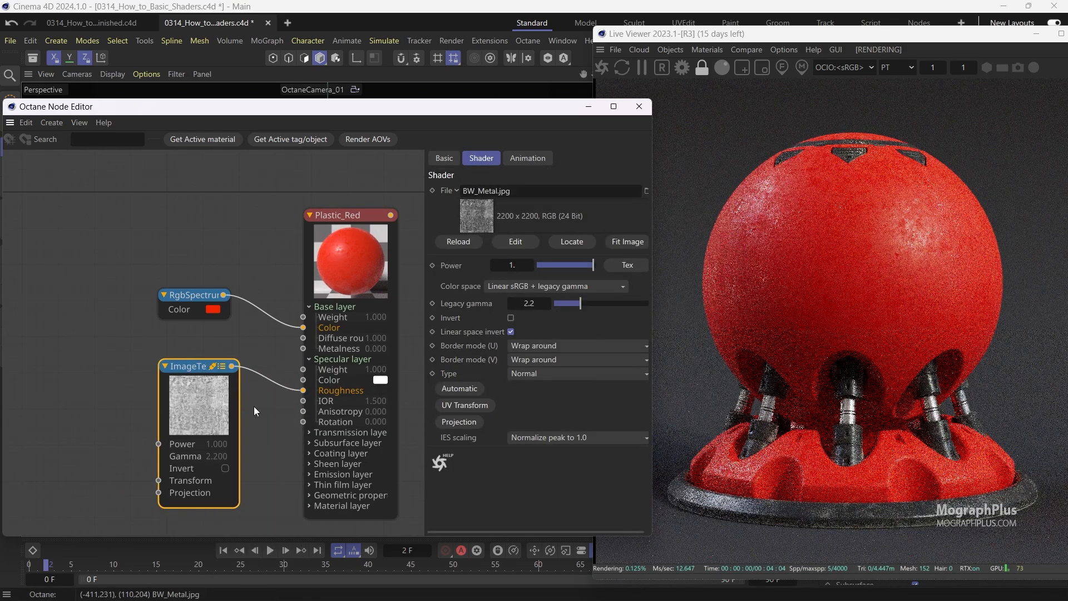
pyautogui.rightClick(192, 401)
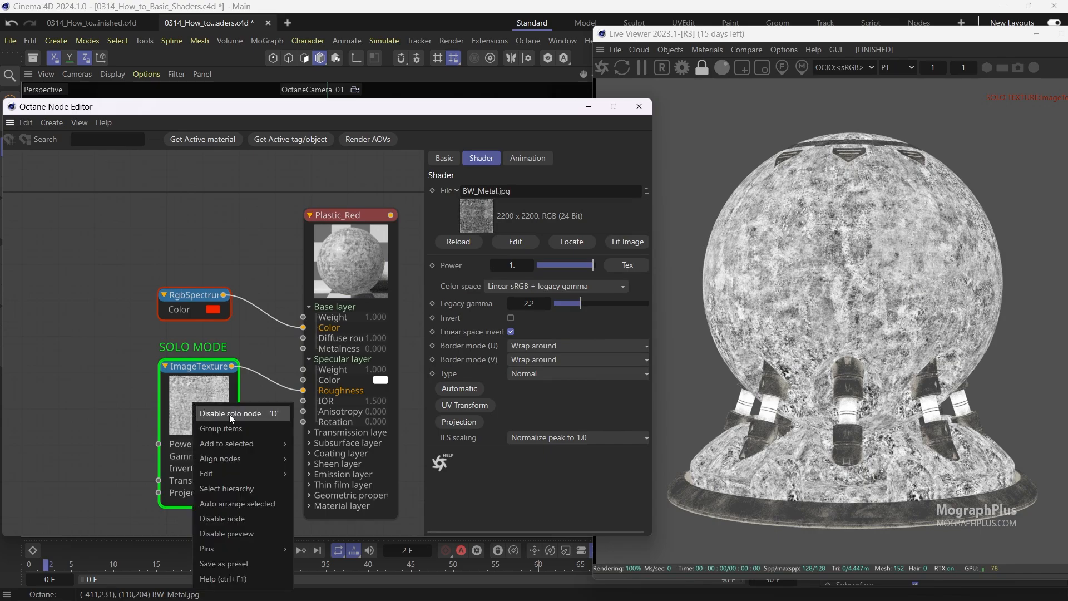
pyautogui.click(207, 412)
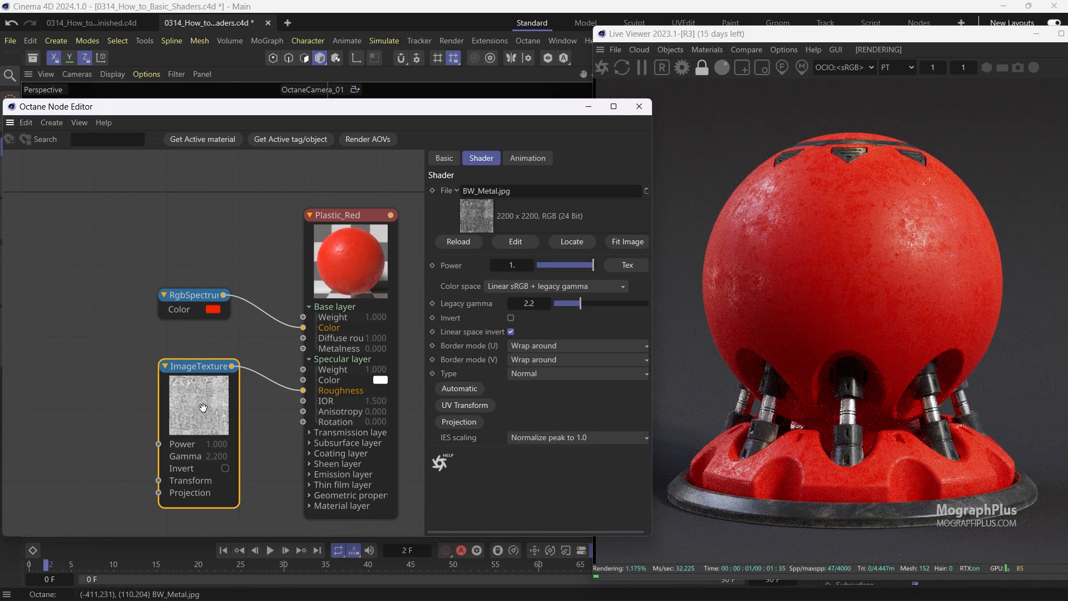
# Set the Image texture's color space to Non-color data and its type to Float.
pyautogui.scroll(-2, 172, 336)
pyautogui.moveTo(206, 321); pyautogui.dragTo(221, 316, button='middle')
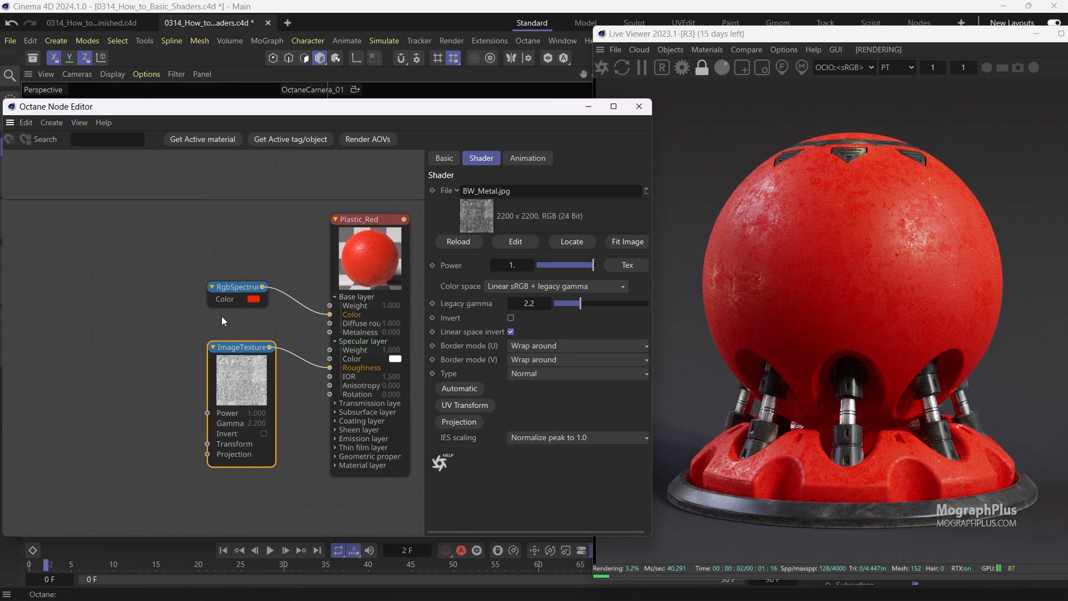
pyautogui.click(519, 286)
pyautogui.click(517, 302)
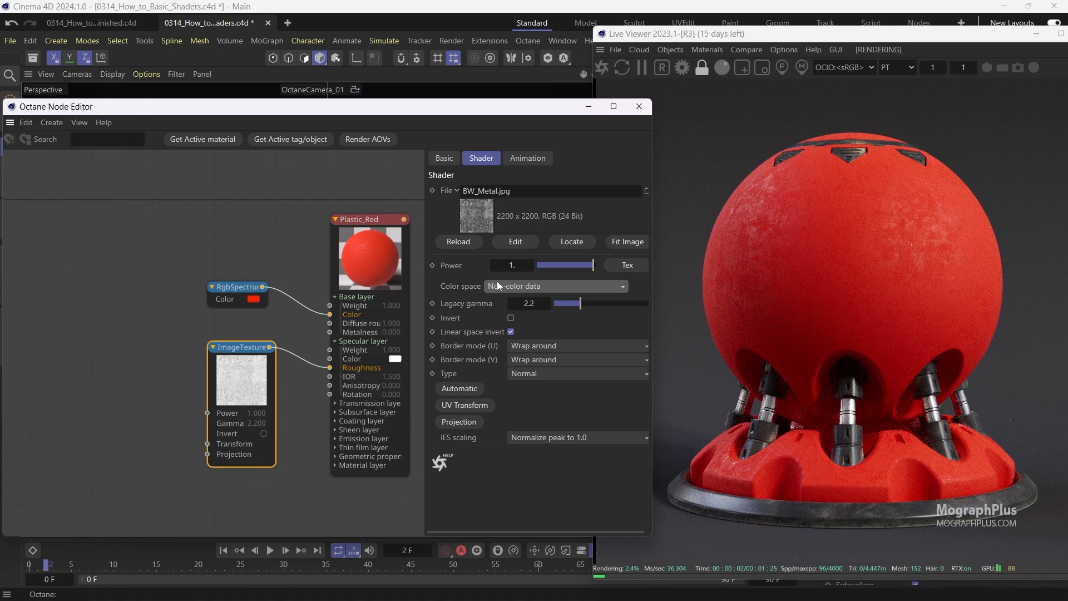
pyautogui.click(519, 370)
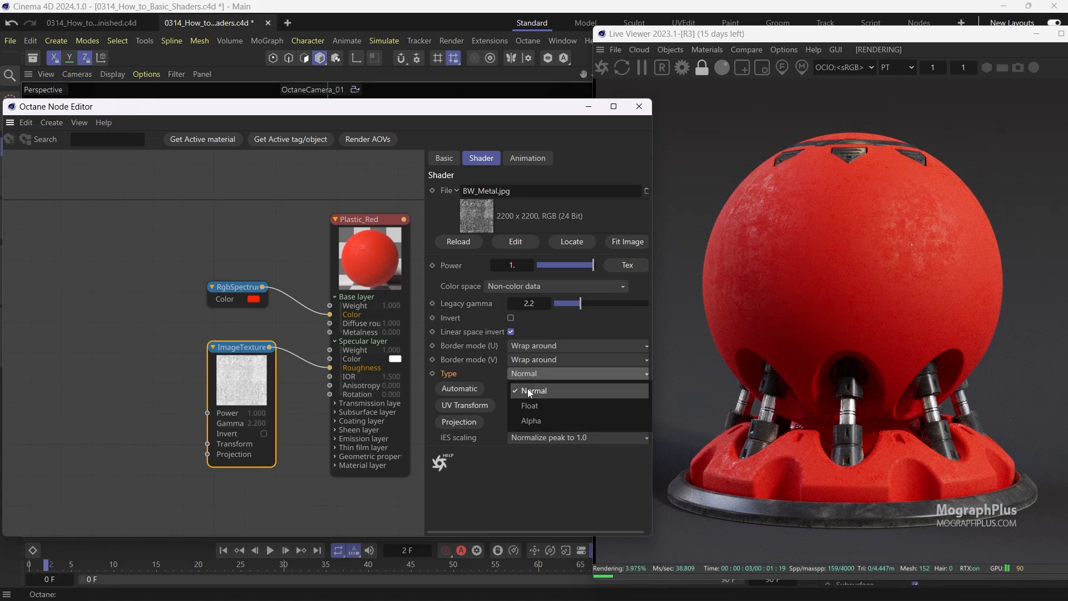
pyautogui.click(530, 404)
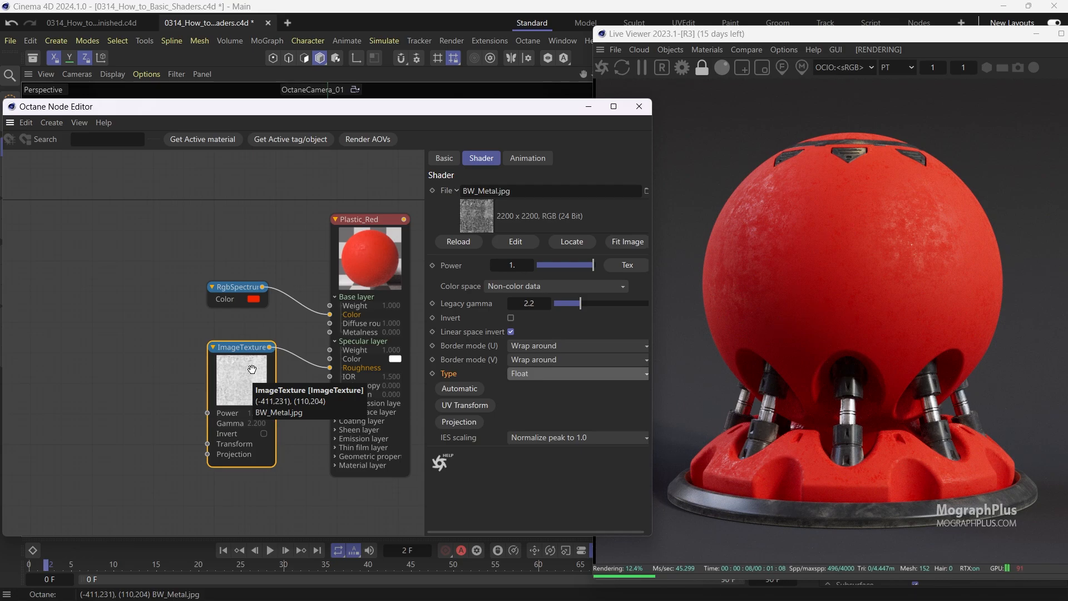
# Move the Image texture node aside and insert a Range node into its link to Roughness.
pyautogui.moveTo(252, 370); pyautogui.dragTo(163, 370)
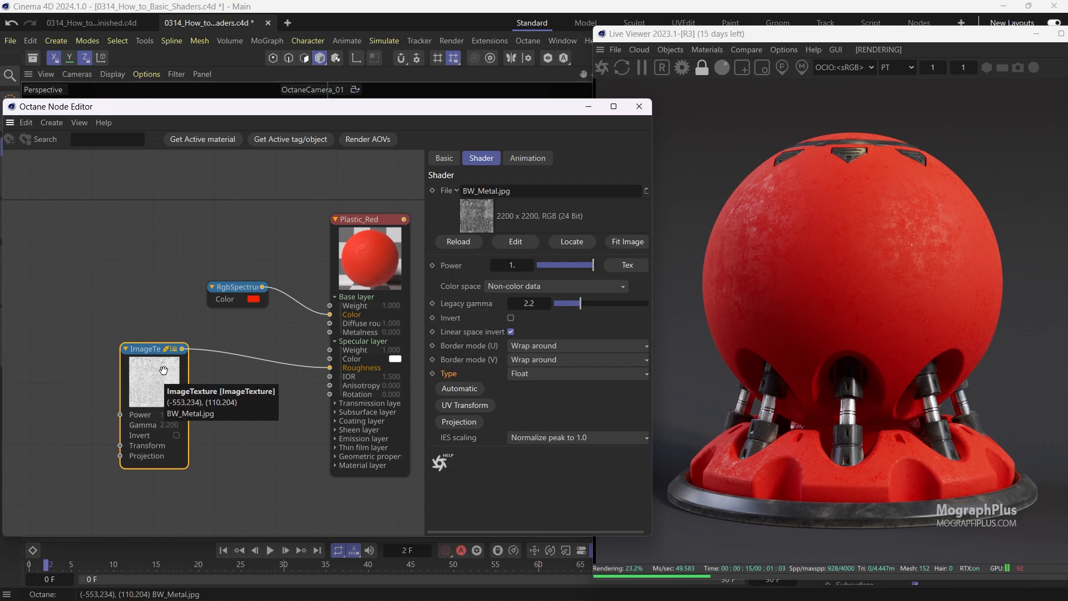
pyautogui.moveTo(163, 370); pyautogui.dragTo(155, 371)
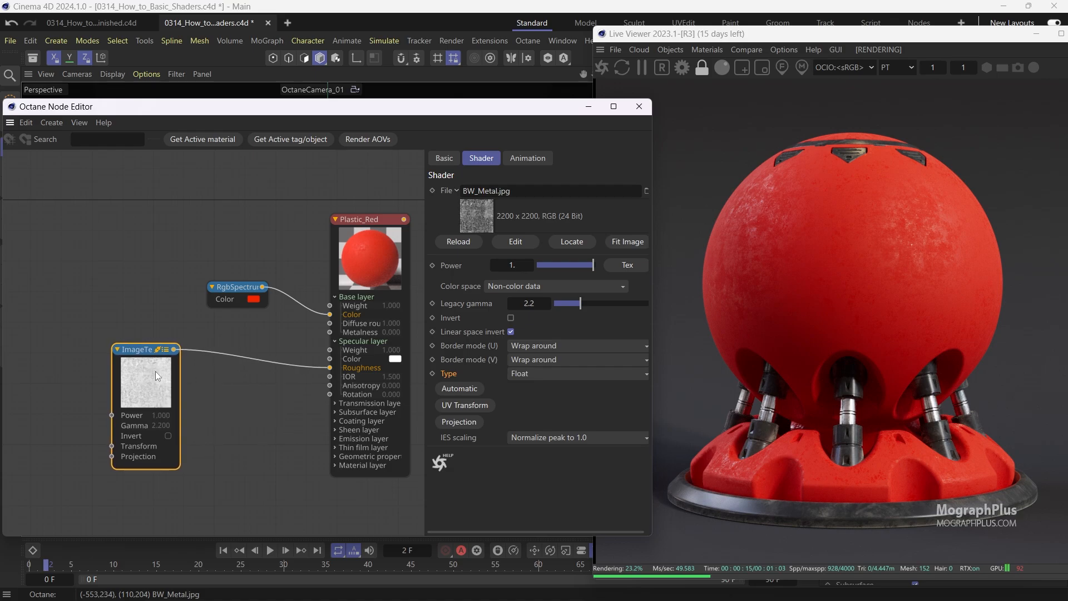
pyautogui.click(252, 357)
pyautogui.write('RANGE')
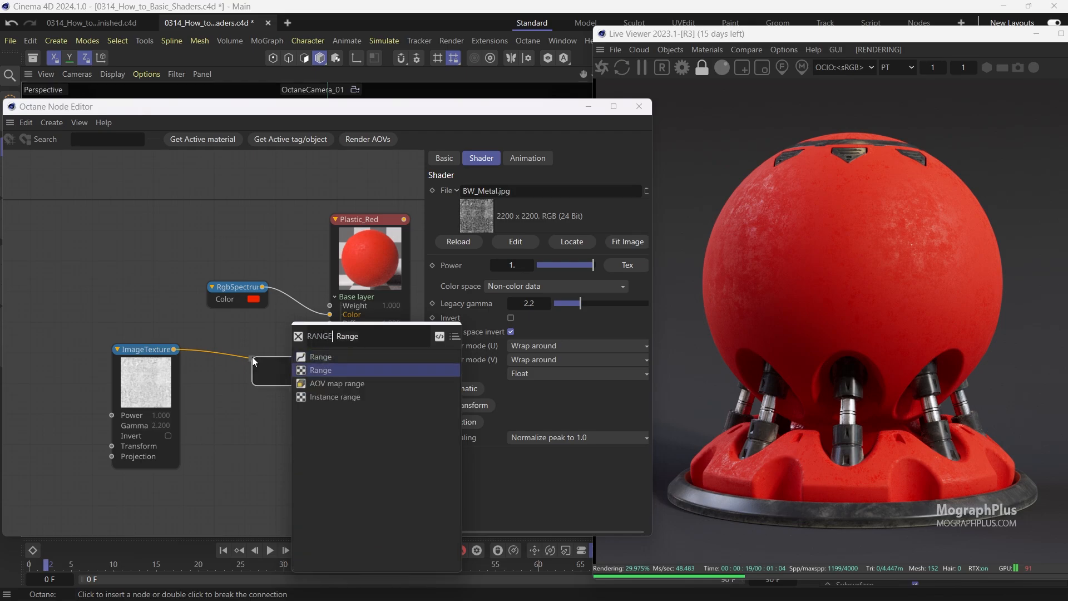
pyautogui.press('Return')
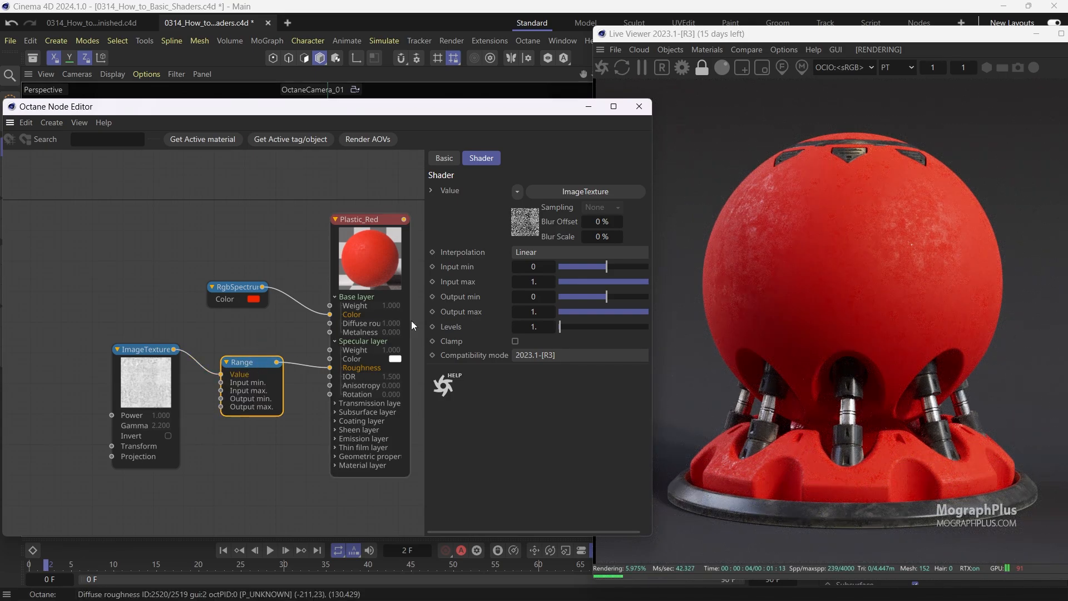
# Set the Range node's Output min to 1 and Output max to 0 to invert the roughness map.
pyautogui.click(535, 296)
pyautogui.write('0.1')
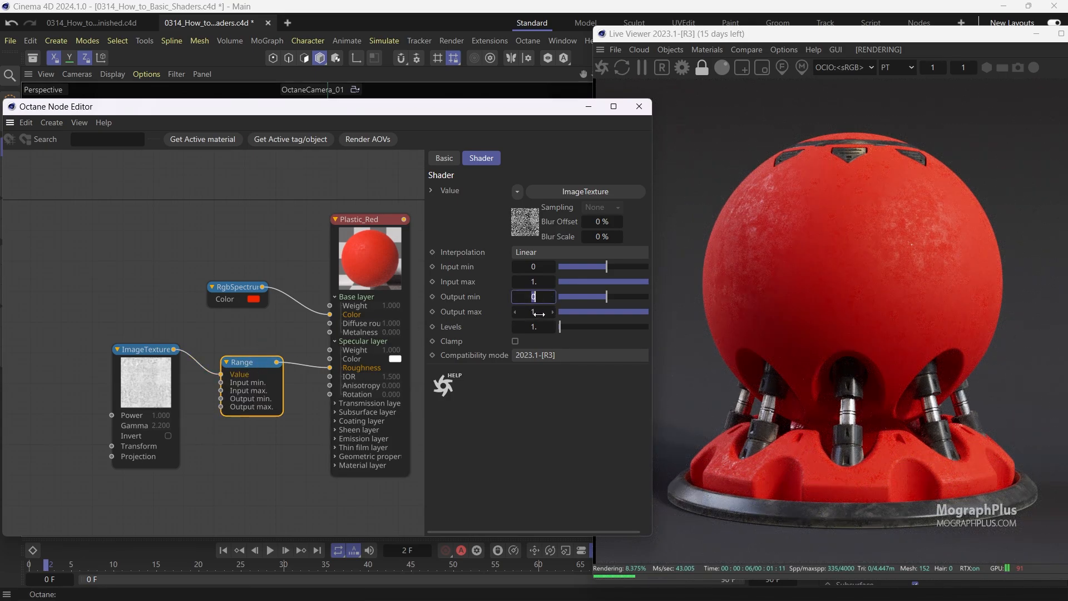
pyautogui.press('Return')
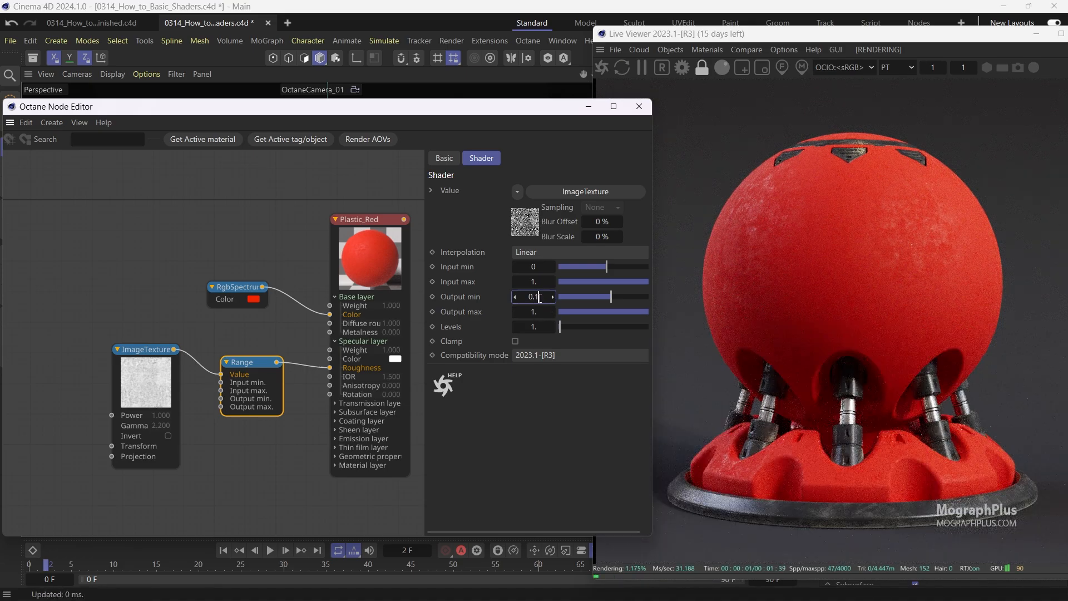
pyautogui.click(476, 301)
pyautogui.doubleClick(531, 297)
pyautogui.write('1')
pyautogui.doubleClick(531, 312)
pyautogui.write('0')
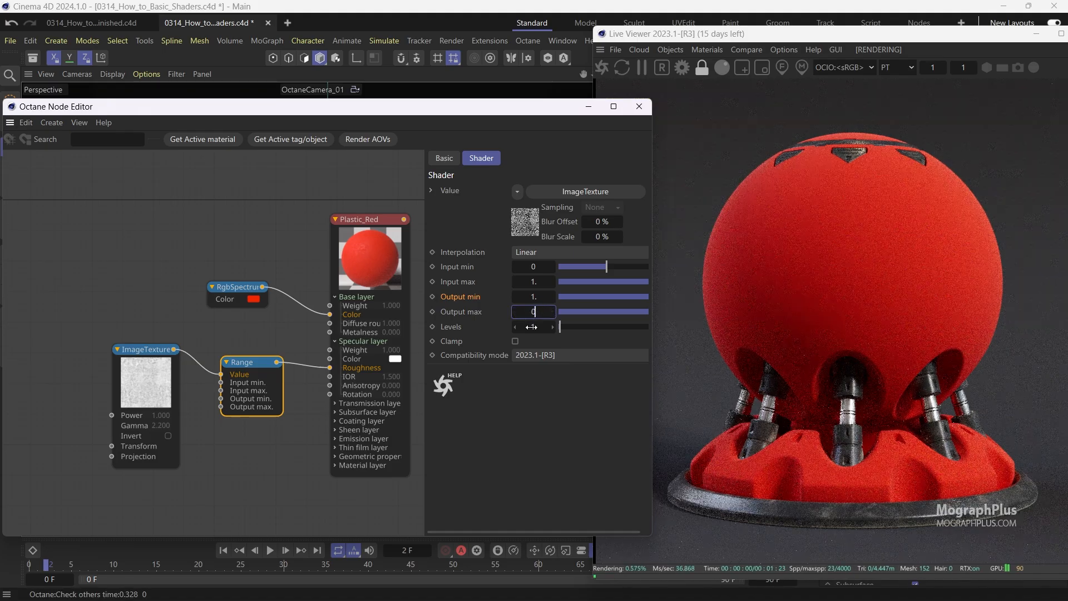
pyautogui.press('Return')
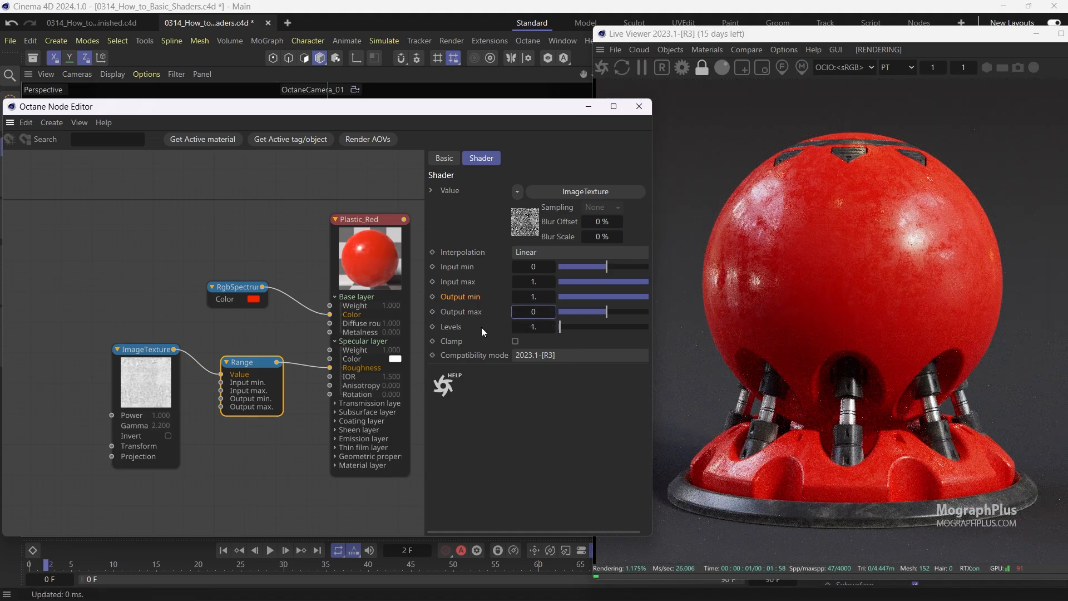
# Solo the Range and Image texture nodes in turn to preview them, then disable solo.
pyautogui.rightClick(255, 364)
pyautogui.click(272, 379)
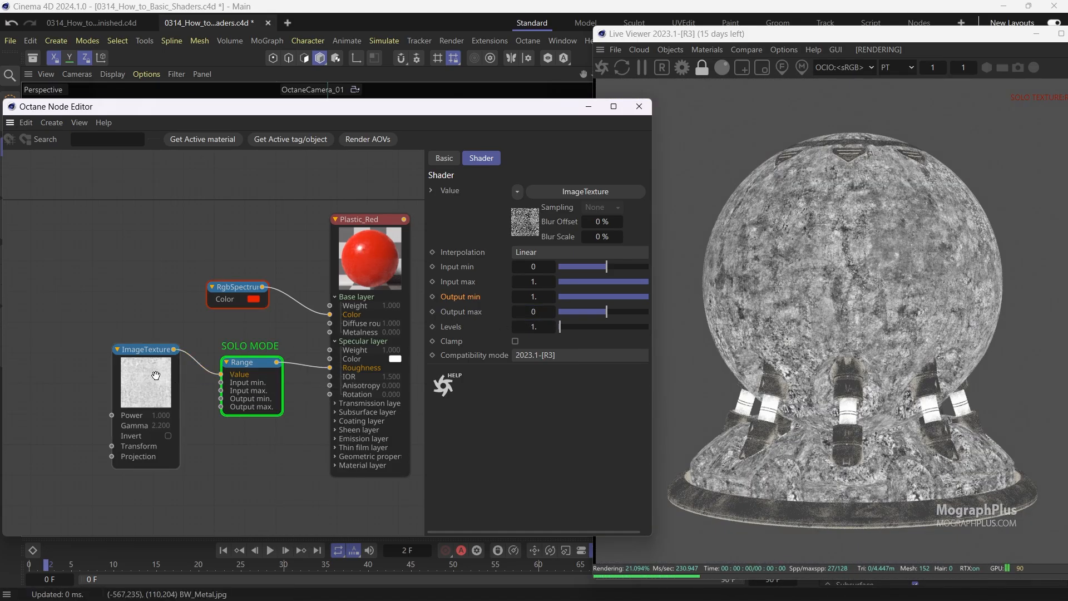
pyautogui.rightClick(134, 380)
pyautogui.click(183, 390)
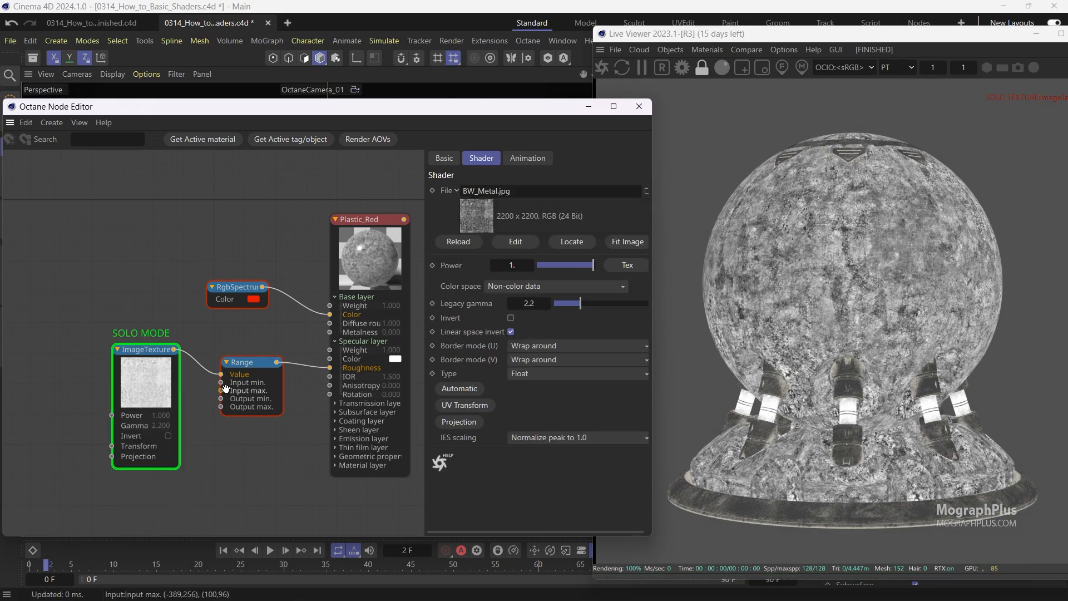
pyautogui.rightClick(240, 369)
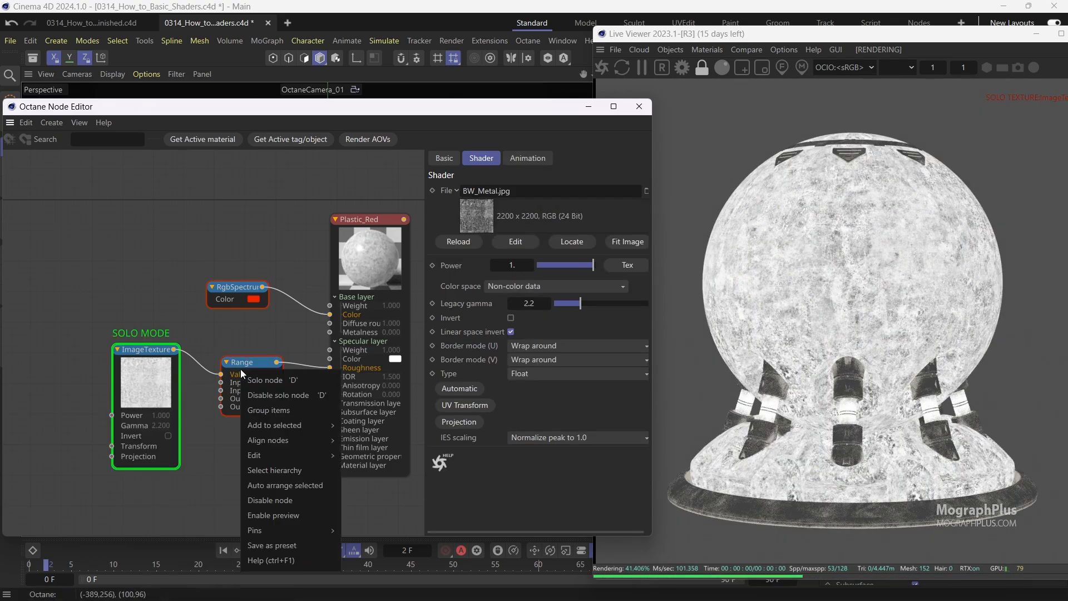
pyautogui.click(276, 382)
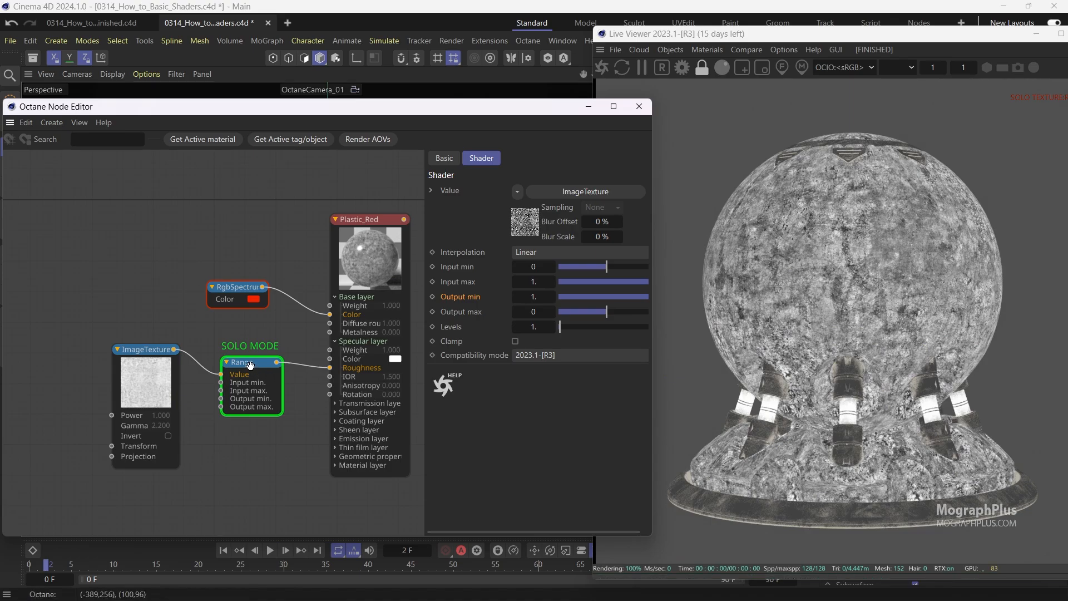
pyautogui.rightClick(250, 365)
pyautogui.click(306, 383)
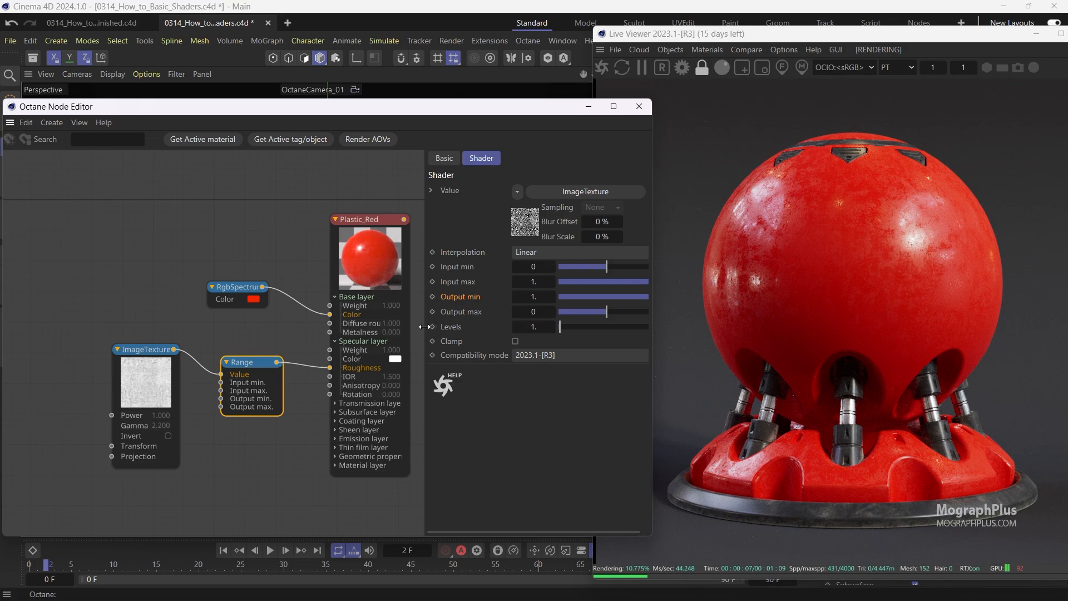
# Set the Range node's Output min to 0.3 and Output max to 0.1.
pyautogui.moveTo(426, 326); pyautogui.dragTo(415, 328)
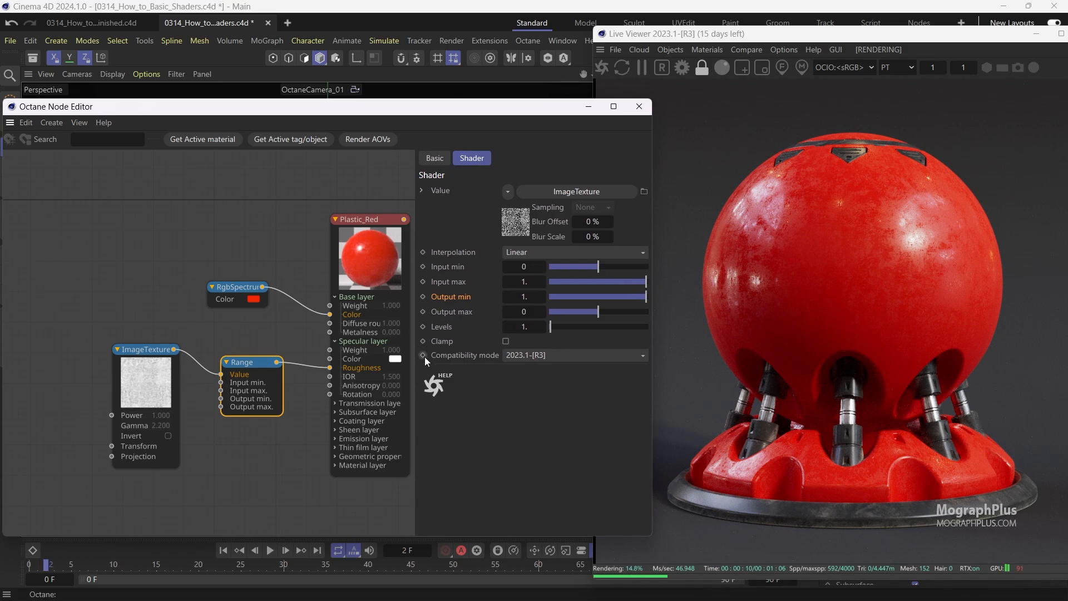
pyautogui.doubleClick(524, 298)
pyautogui.write('0.3')
pyautogui.press('Return')
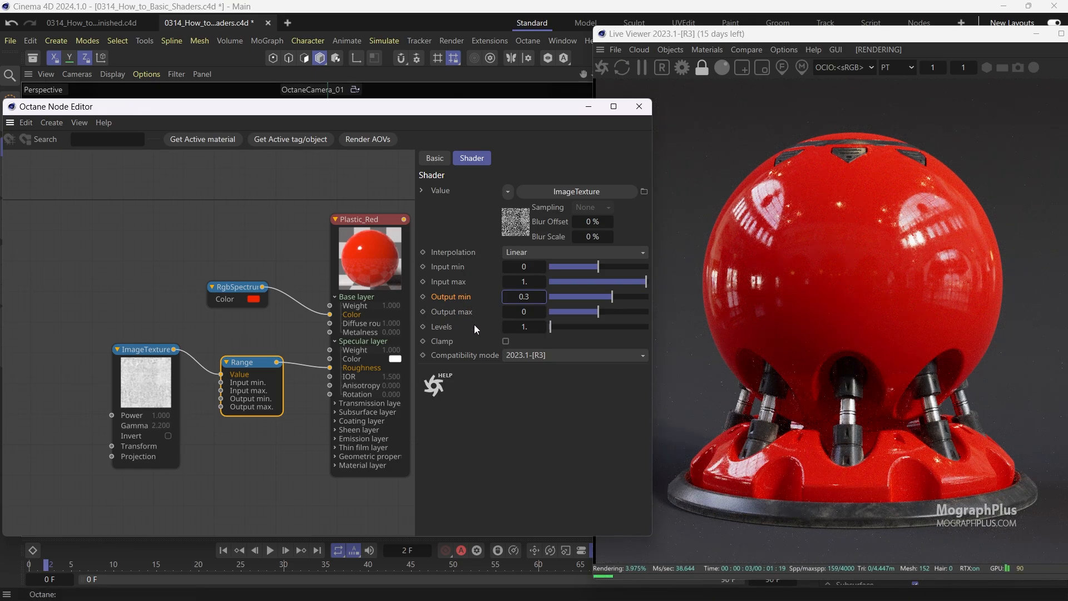
pyautogui.click(514, 317)
pyautogui.write('0.1')
pyautogui.press('Return')
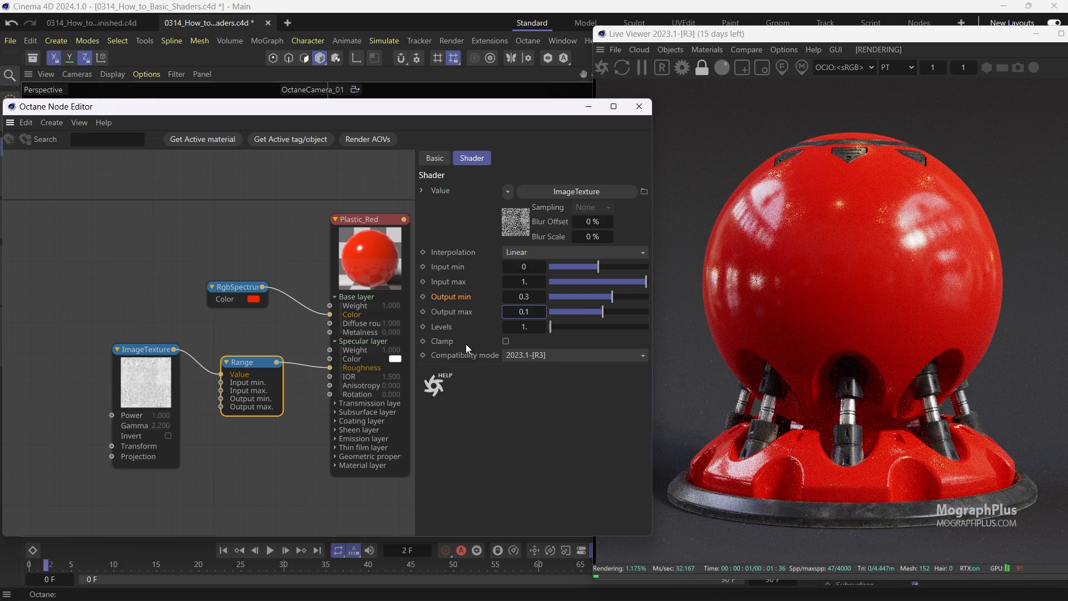
# Zoom into the Live Viewer render to inspect the surface roughness up close.
pyautogui.click(872, 225)
pyautogui.scroll(5, 877, 225)
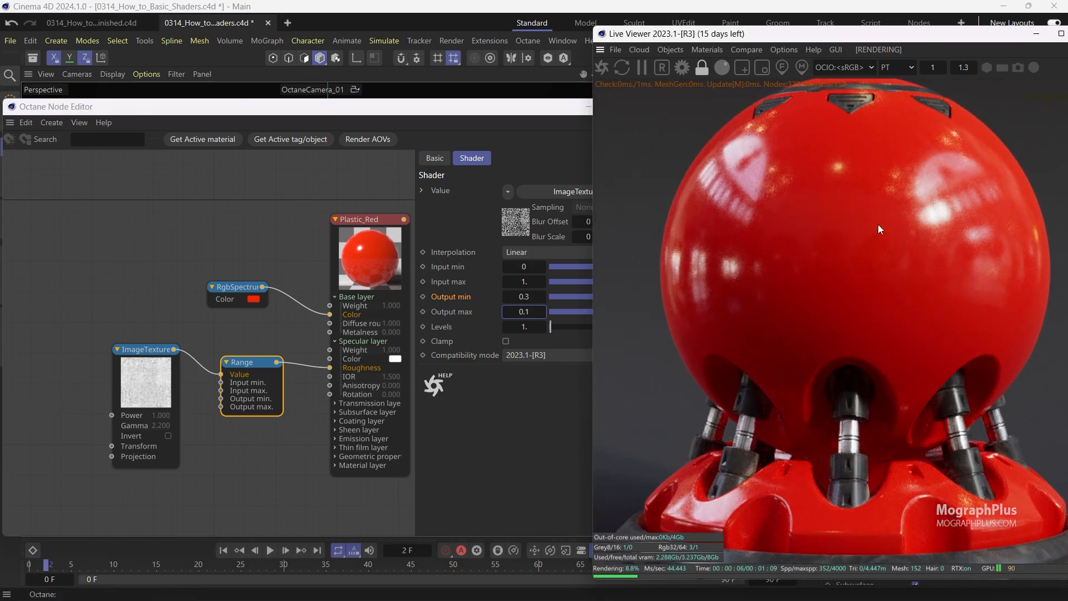
pyautogui.scroll(2, 667, 219)
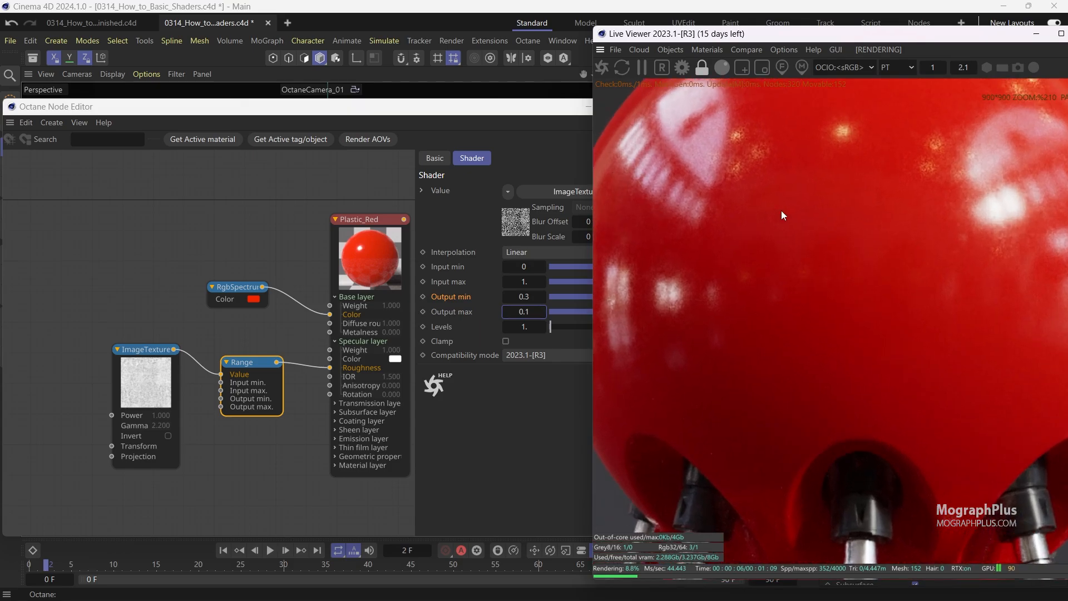
pyautogui.scroll(-5, 781, 210)
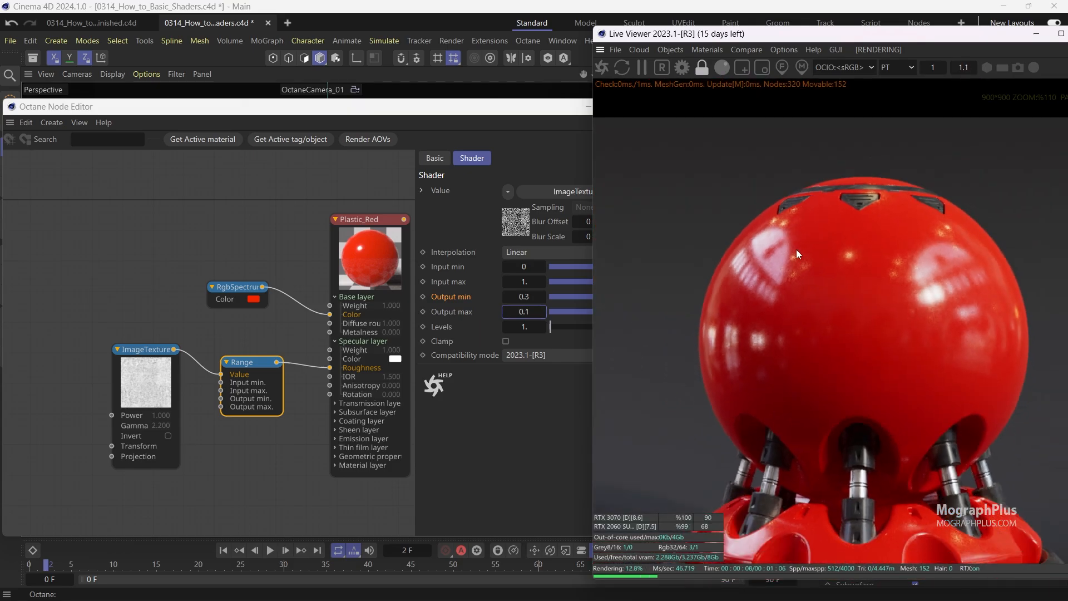
pyautogui.scroll(-1, 799, 222)
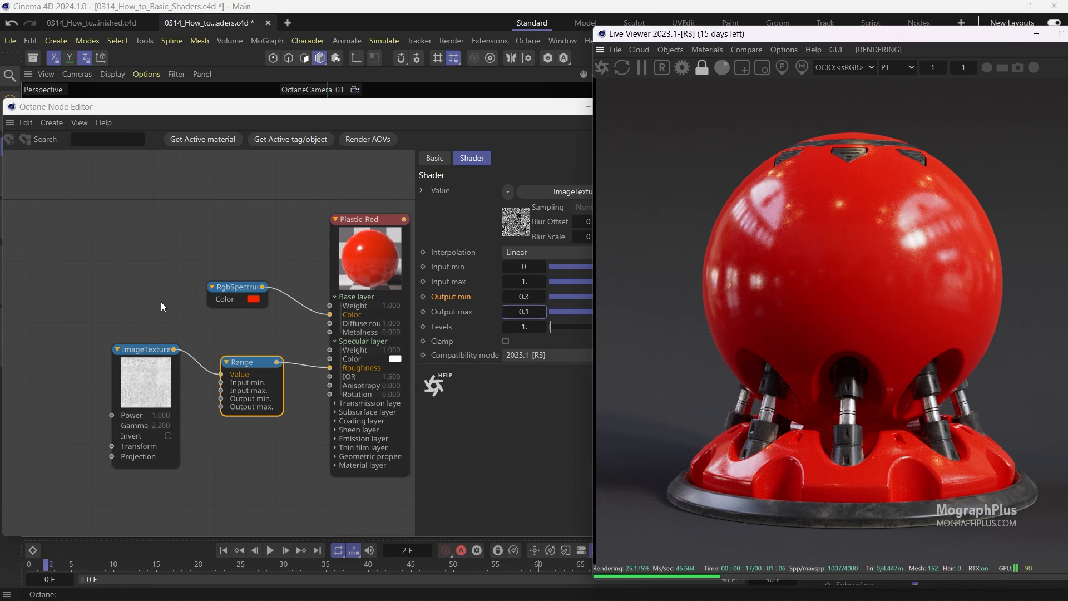
# Select the Plastic_Red node and open its Subsurface layer settings.
pyautogui.moveTo(212, 262); pyautogui.dragTo(201, 262, button='middle')
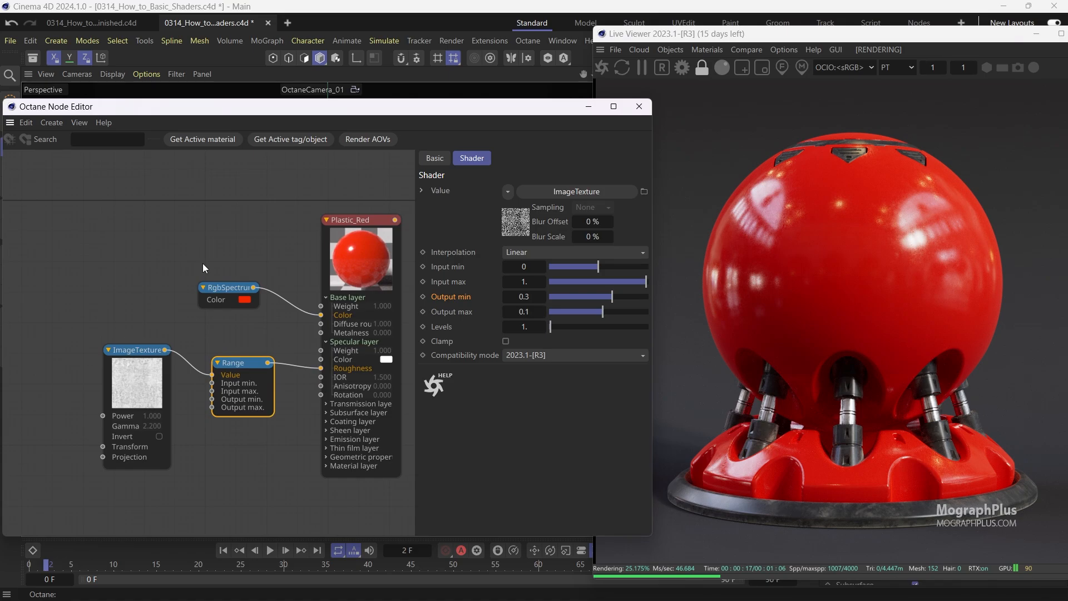
pyautogui.click(356, 262)
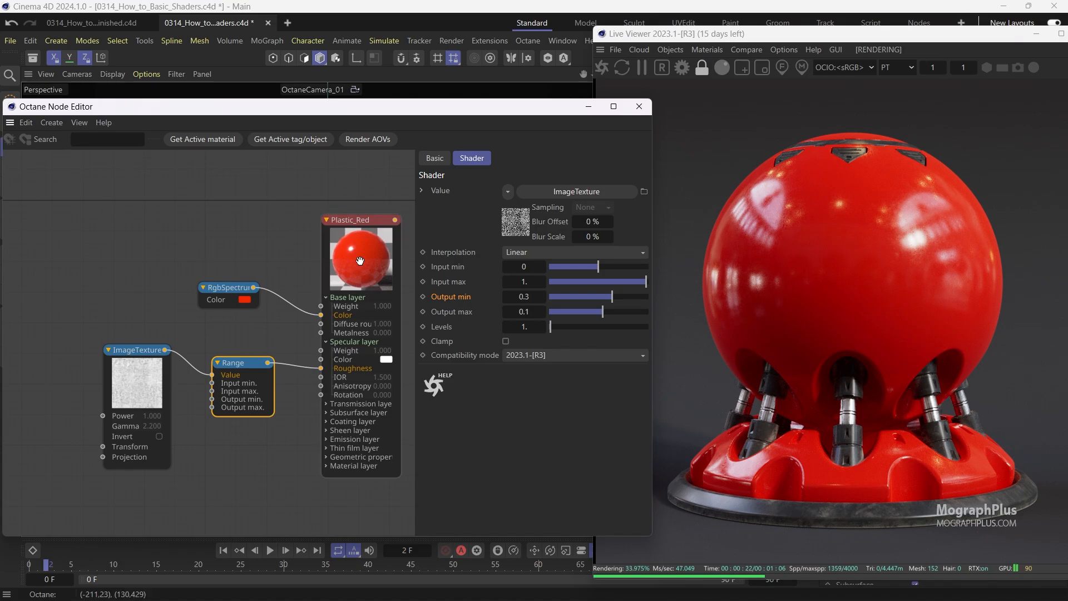
pyautogui.click(453, 178)
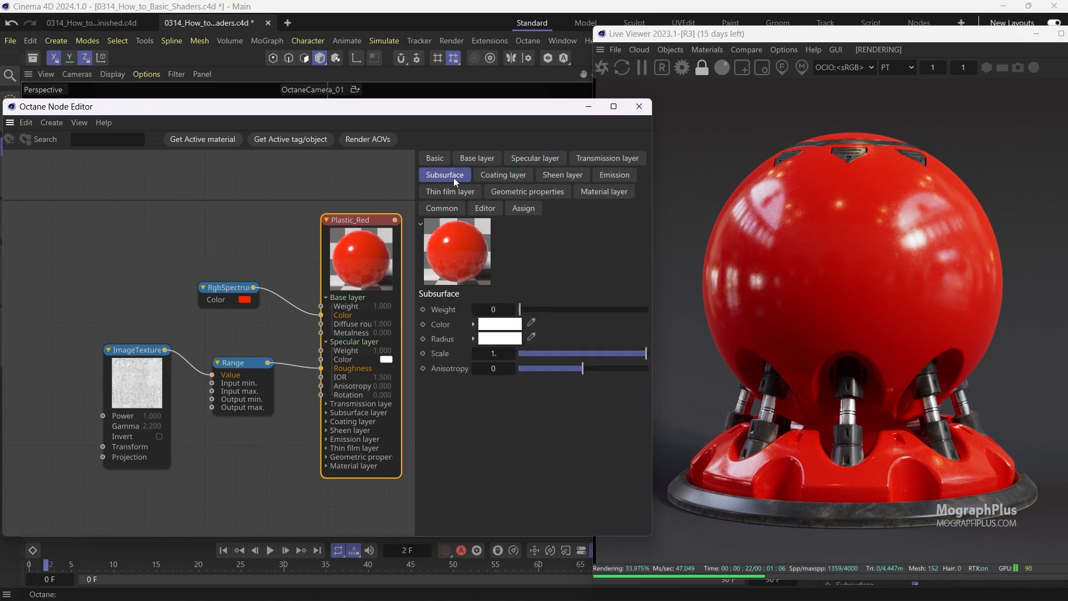
# Set the Plastic_Red Subsurface weight to 0.75.
pyautogui.doubleClick(490, 309)
pyautogui.press('BackSpace')
pyautogui.press('Return')
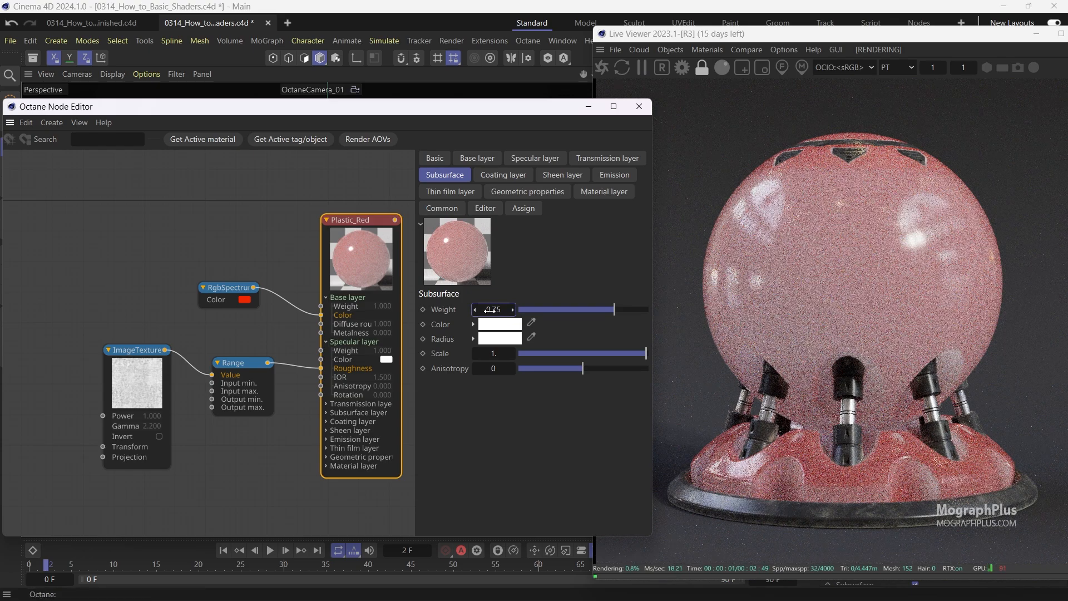
# Expand the Subsurface layer on the Plastic_Red node and wire the RgbSpectrum node into its Color and Radius inputs.
pyautogui.click(326, 415)
pyautogui.moveTo(290, 389); pyautogui.dragTo(286, 379, button='middle')
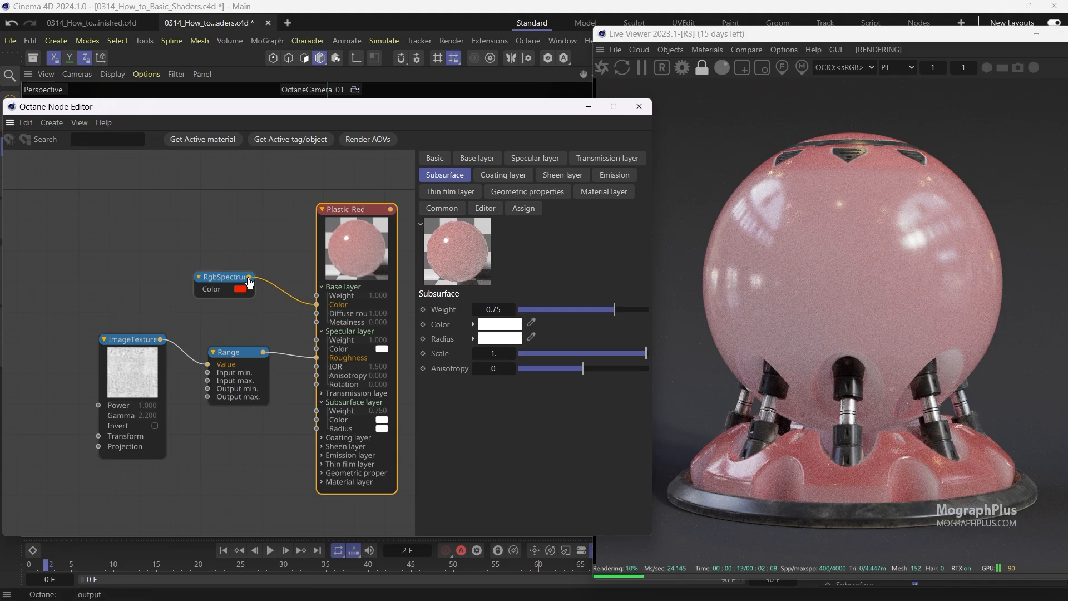
pyautogui.moveTo(250, 277); pyautogui.dragTo(317, 419)
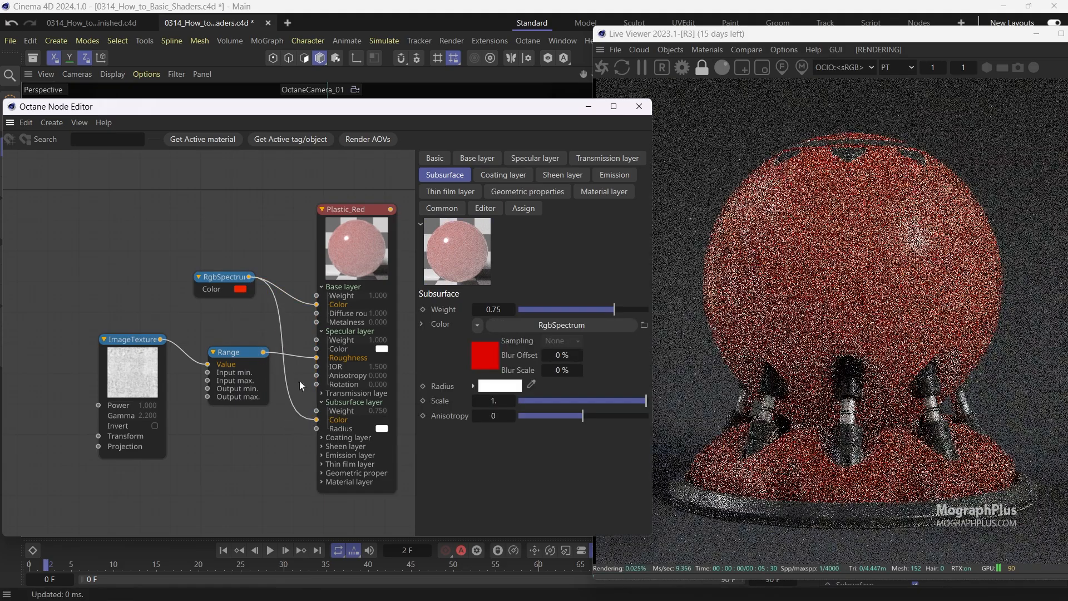
pyautogui.moveTo(249, 277); pyautogui.dragTo(317, 428)
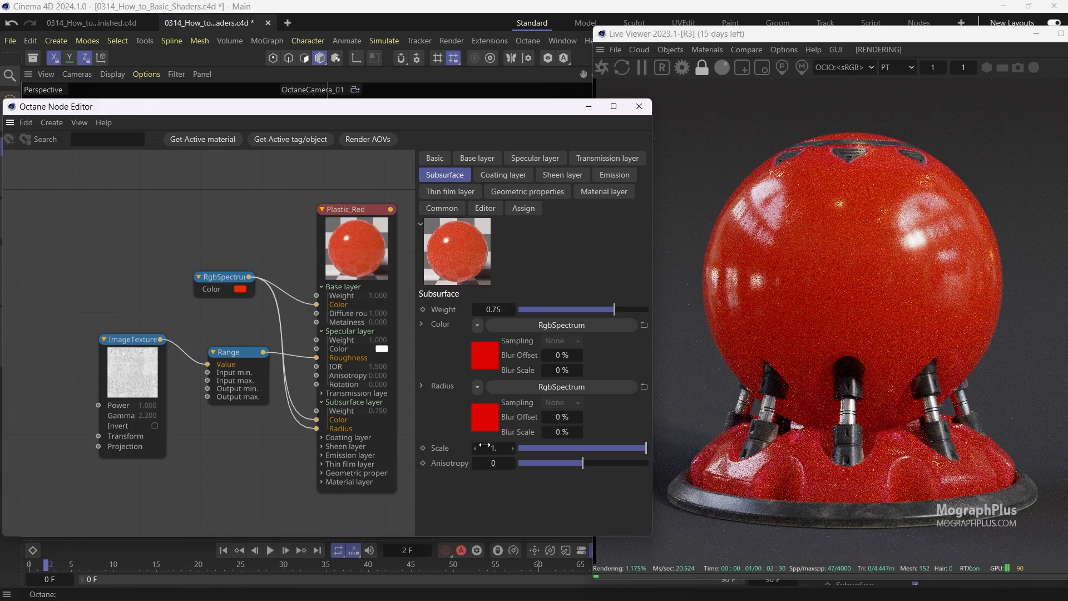
# Set the Subsurface Scale to 0.02.
pyautogui.click(485, 446)
pyautogui.write('0.02')
pyautogui.press('Return')
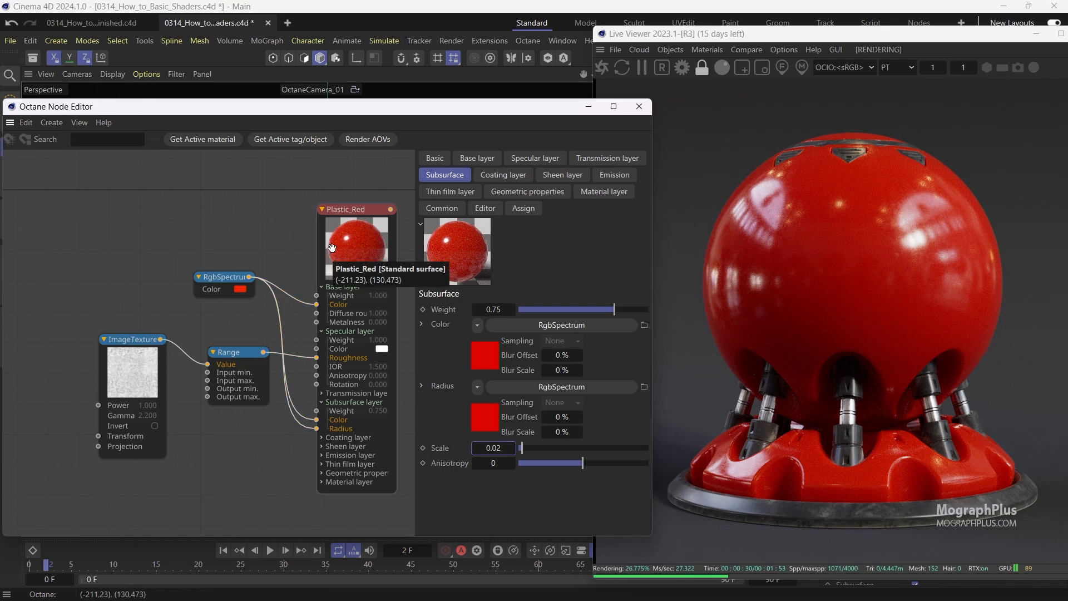
# Store the current Live Viewer render buffer for an A/B comparison.
pyautogui.moveTo(756, 34); pyautogui.dragTo(696, 42)
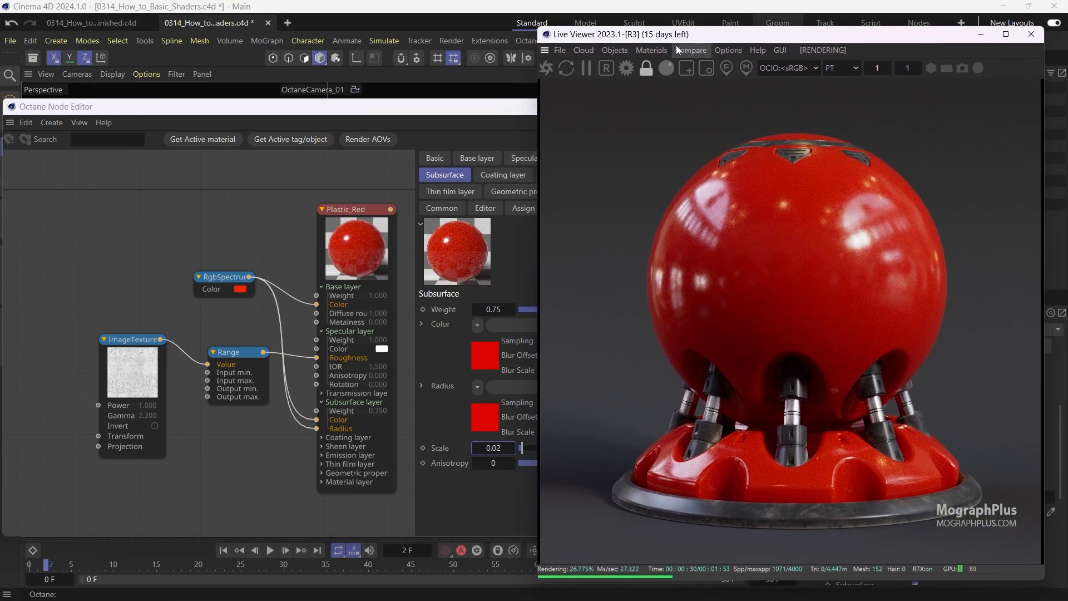
pyautogui.click(690, 50)
pyautogui.click(713, 69)
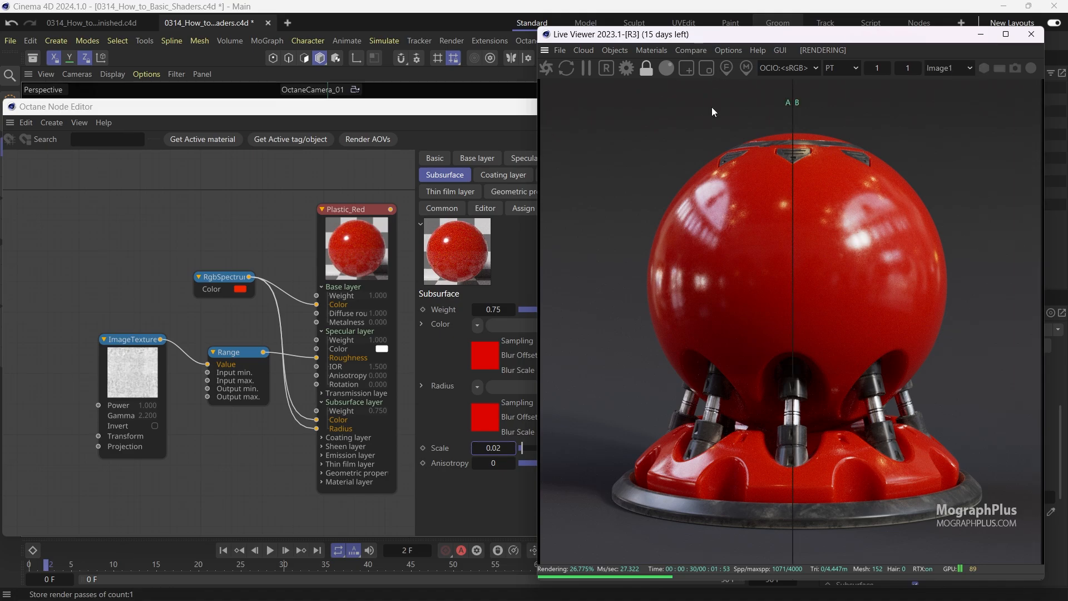
# Set the Subsurface weight to 0 for comparison.
pyautogui.click(392, 253)
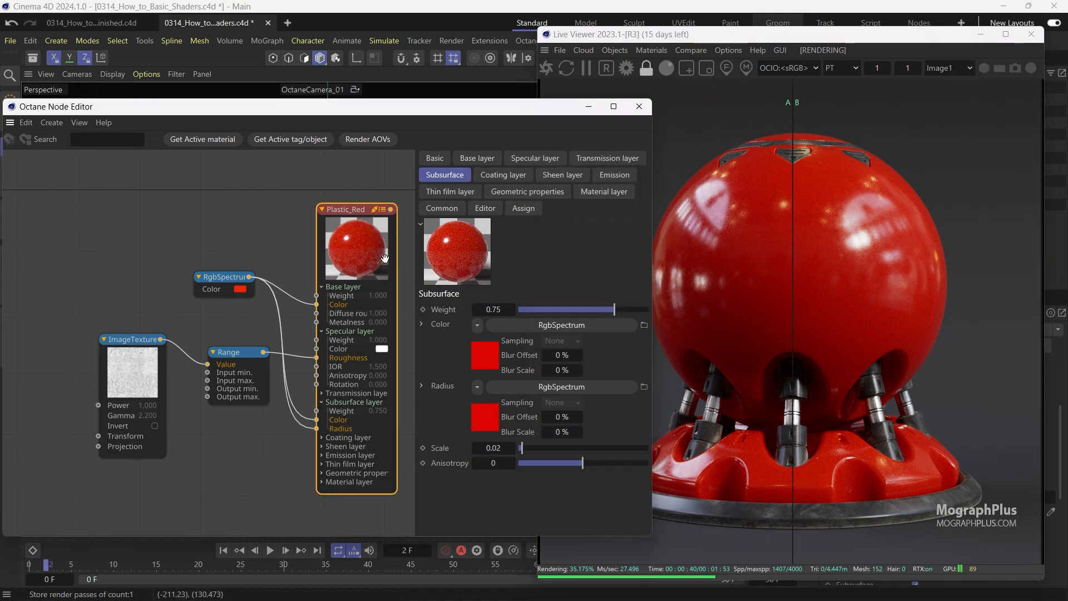
pyautogui.doubleClick(499, 309)
pyautogui.write('0')
pyautogui.press('Return')
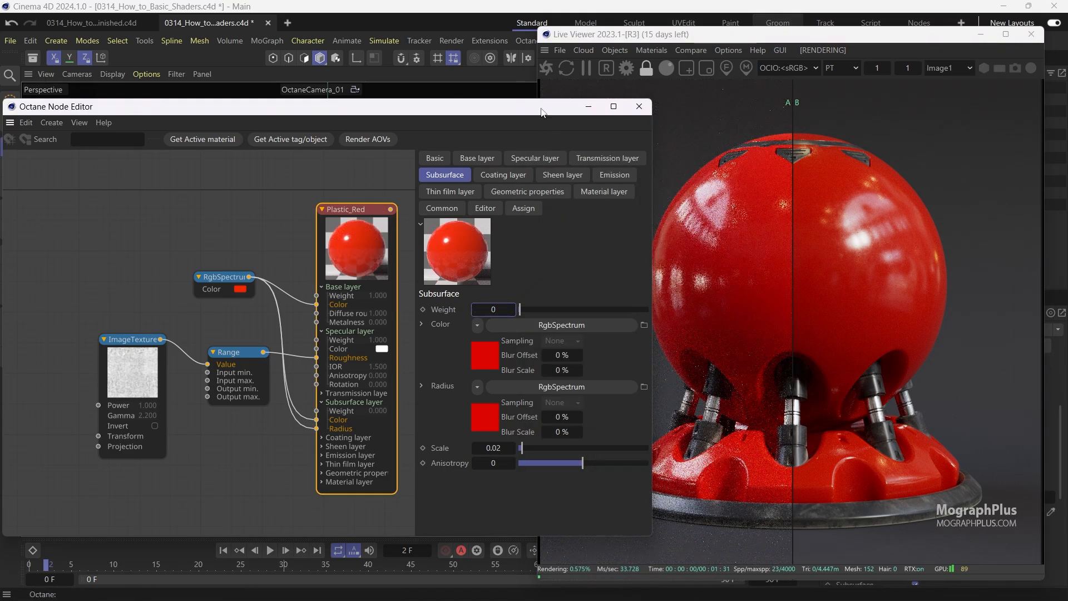
# Compare the stored and current renders with the A/B divider, then disable A/B comparison.
pyautogui.moveTo(542, 112); pyautogui.dragTo(416, 113)
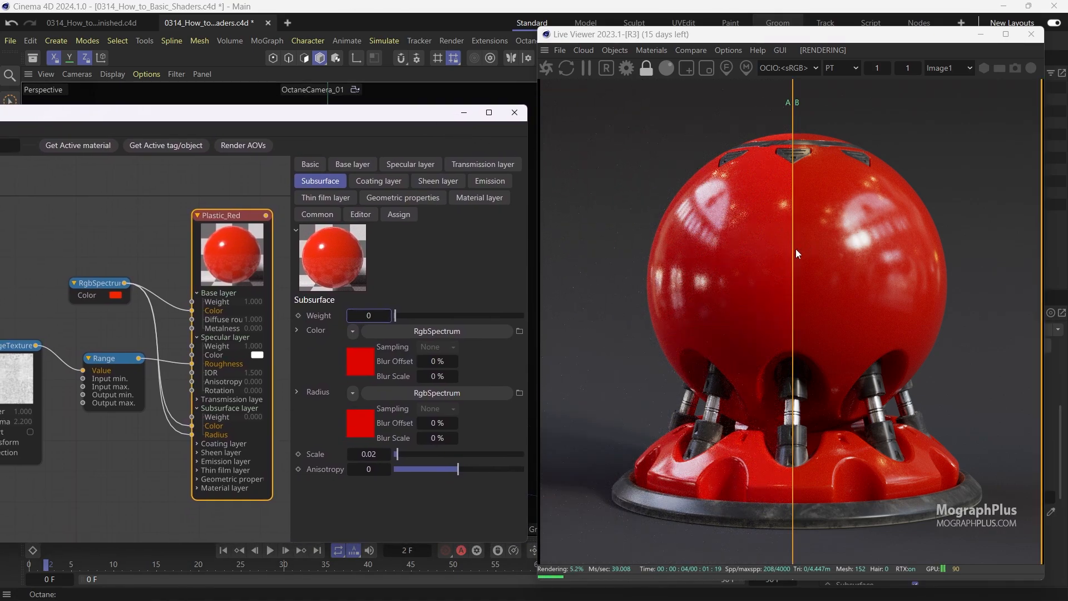
pyautogui.moveTo(796, 254)
pyautogui.mouseDown()
pyautogui.moveTo(564, 255)
pyautogui.moveTo(1049, 230)
pyautogui.moveTo(717, 253)
pyautogui.moveTo(1015, 250)
pyautogui.moveTo(791, 252)
pyautogui.mouseUp()
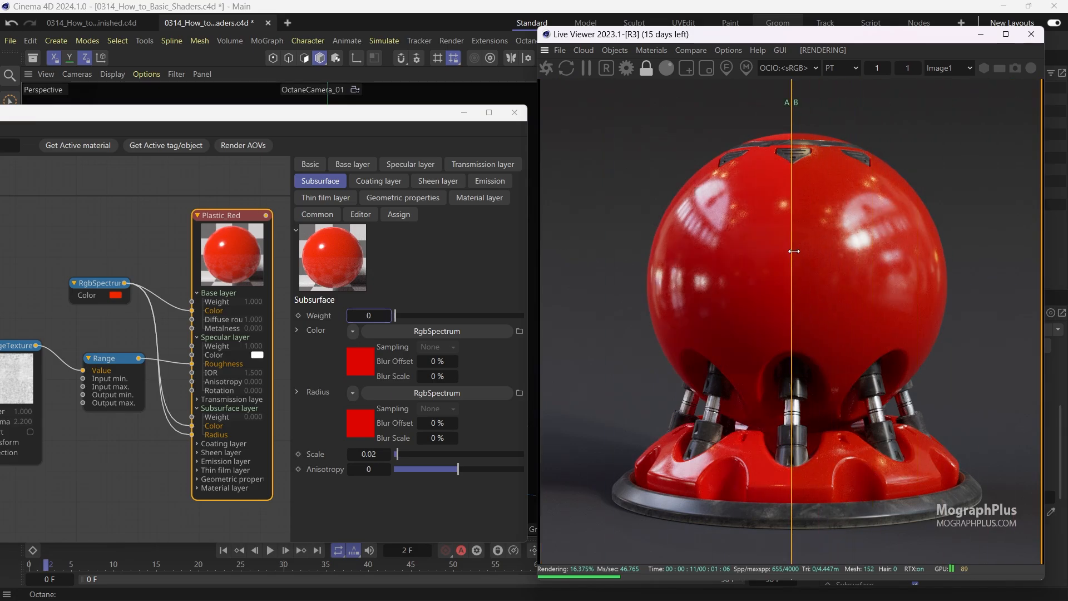
pyautogui.click(690, 49)
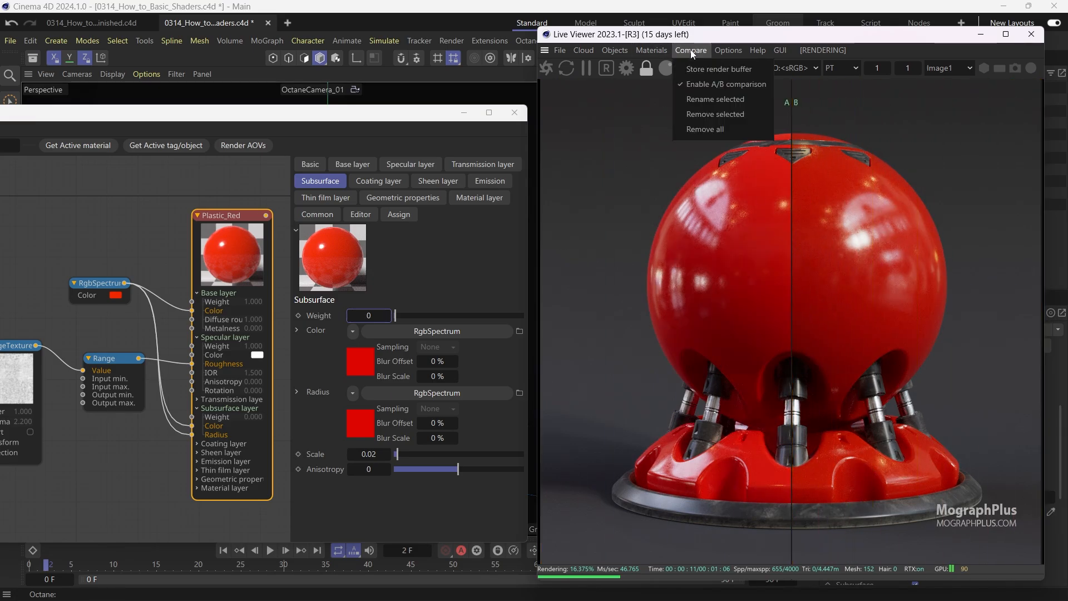
pyautogui.click(714, 85)
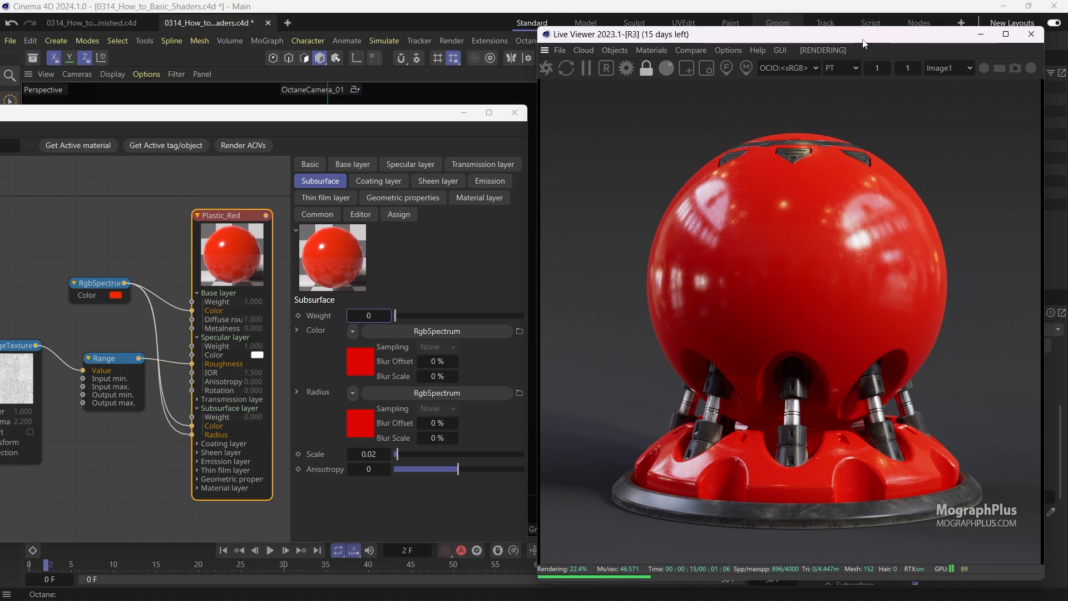
# Restore the Subsurface weight to 0.75.
pyautogui.moveTo(862, 39); pyautogui.dragTo(948, 41)
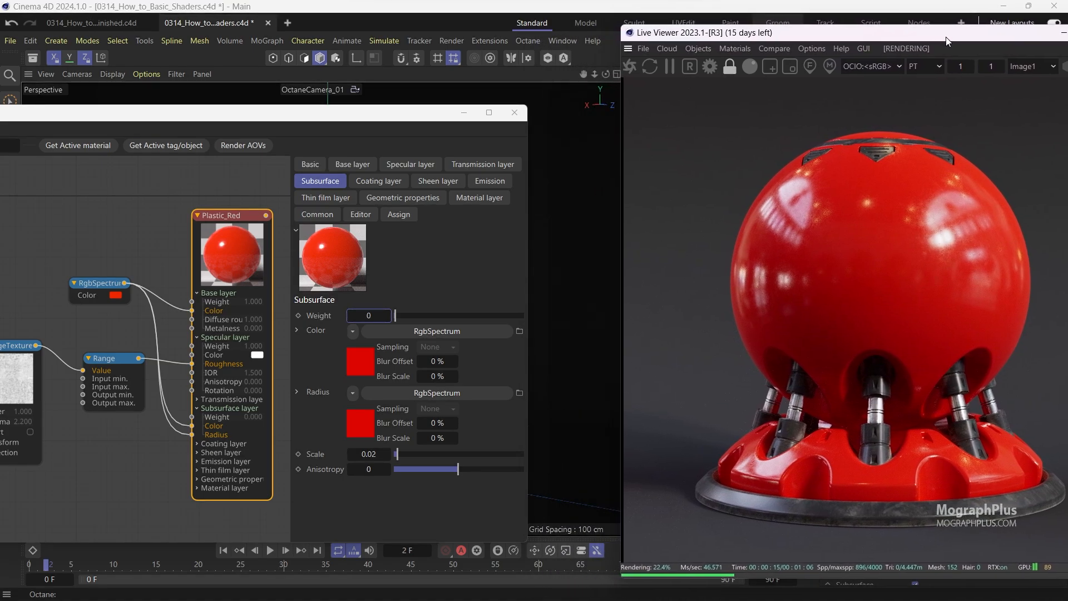
pyautogui.moveTo(441, 114); pyautogui.dragTo(578, 106)
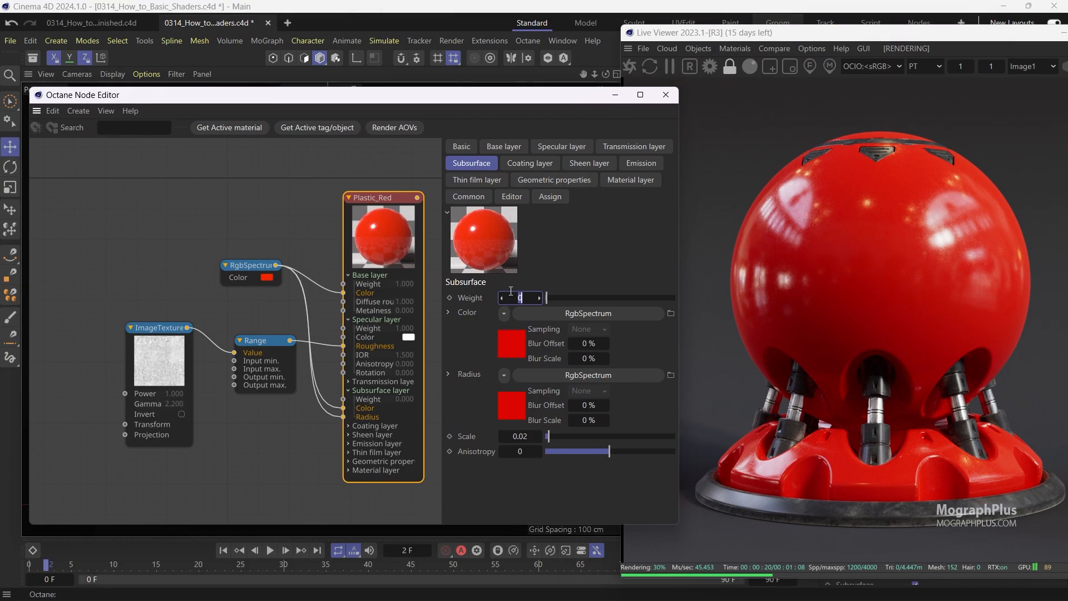
pyautogui.write('0.75')
pyautogui.press('Return')
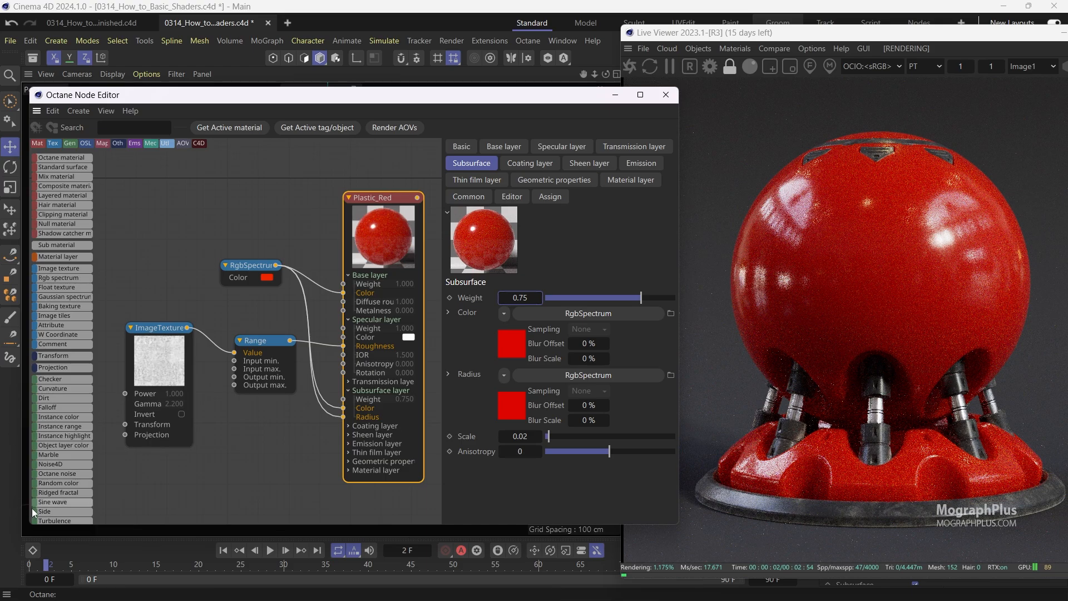
# Set the Subsurface Scale to 0.06.
pyautogui.moveTo(27, 528); pyautogui.dragTo(1, 536)
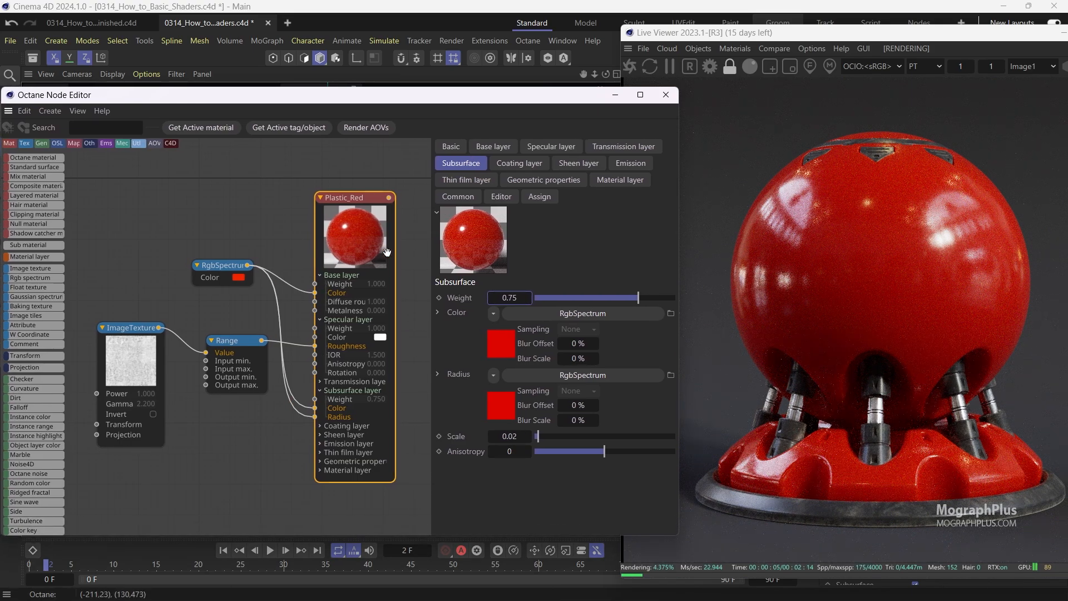
pyautogui.click(501, 440)
pyautogui.click(518, 436)
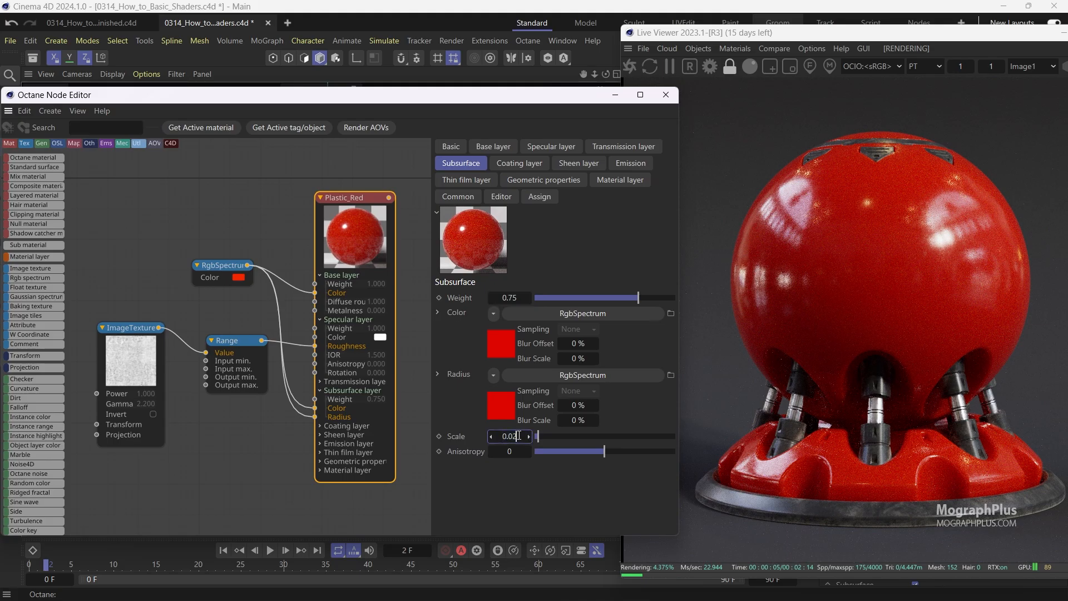
pyautogui.press('BackSpace')
pyautogui.write('6')
pyautogui.press('Return')
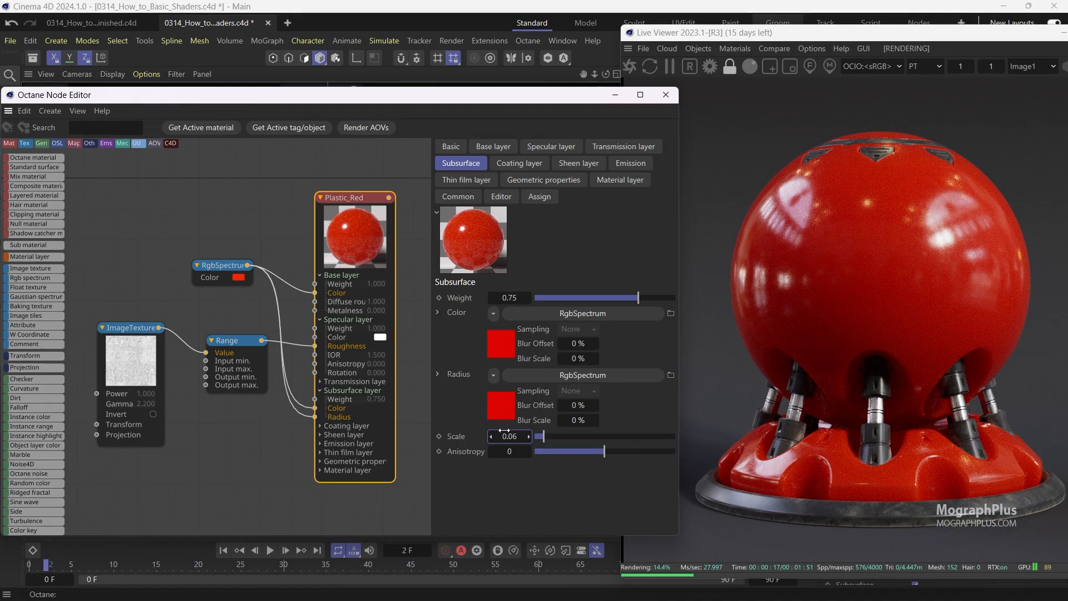
# Set the Subsurface Scale to 0.02.
pyautogui.click(509, 436)
pyautogui.write('0.02')
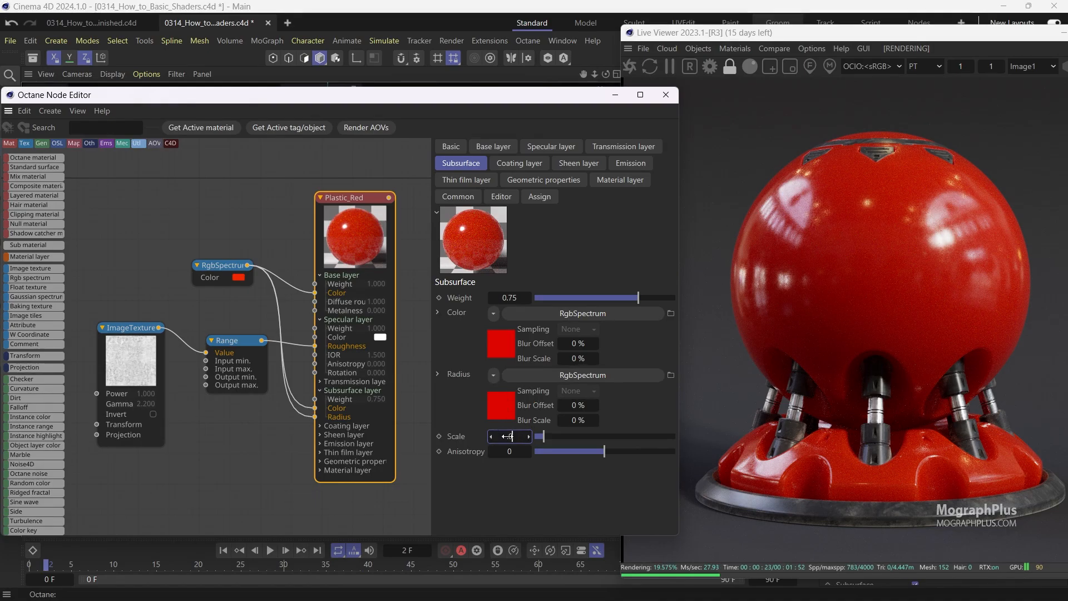
pyautogui.press('Return')
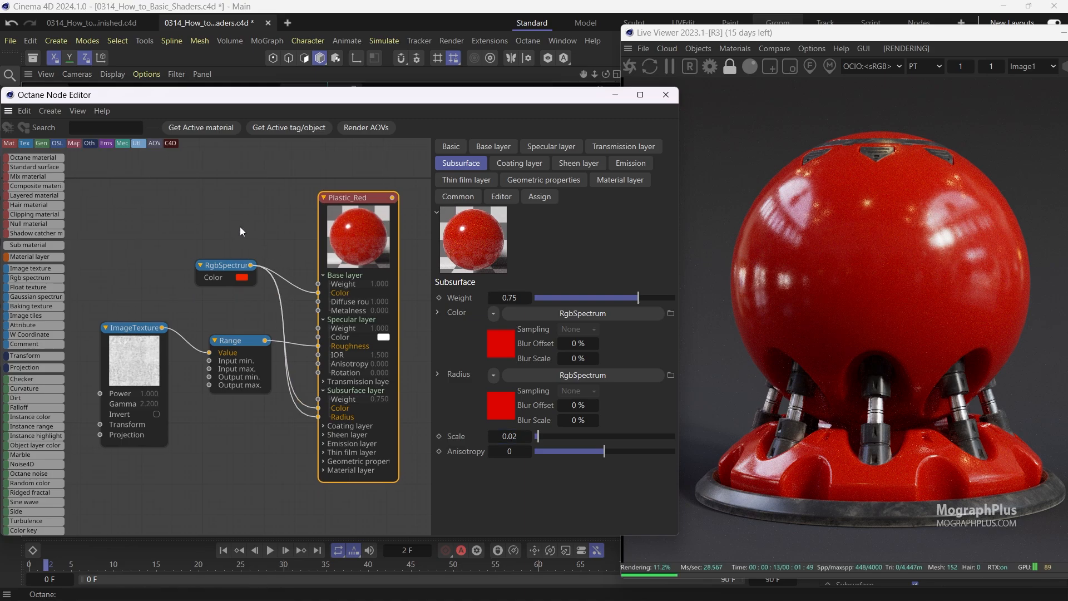
# Expand Geometric properties on the Plastic_Red node and connect the ImageTexture output to its Bump input.
pyautogui.moveTo(239, 226); pyautogui.dragTo(250, 207, button='middle')
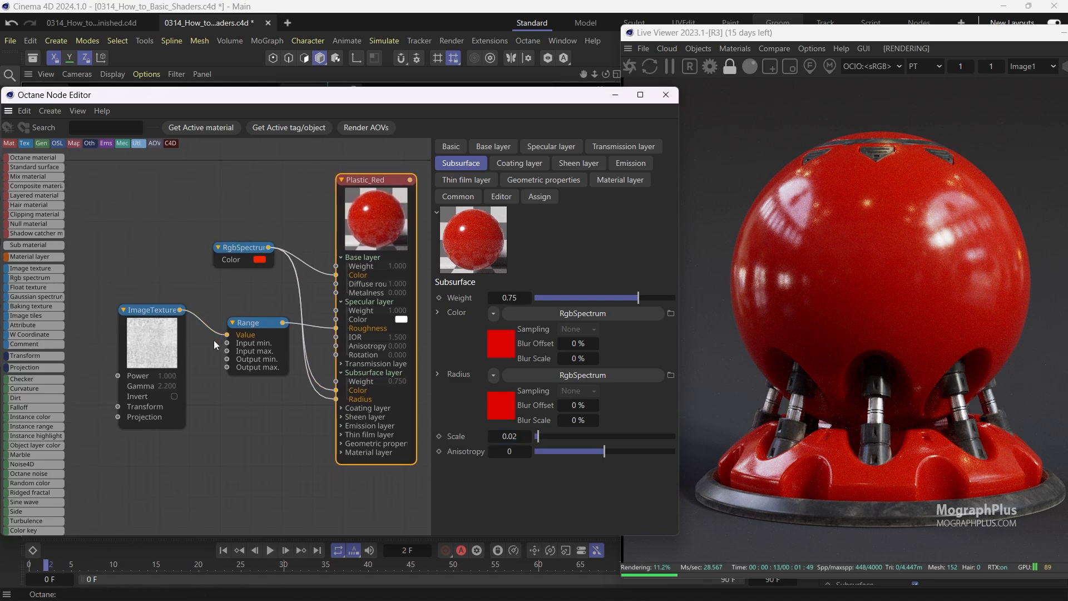
pyautogui.moveTo(213, 339); pyautogui.dragTo(213, 323, button='middle')
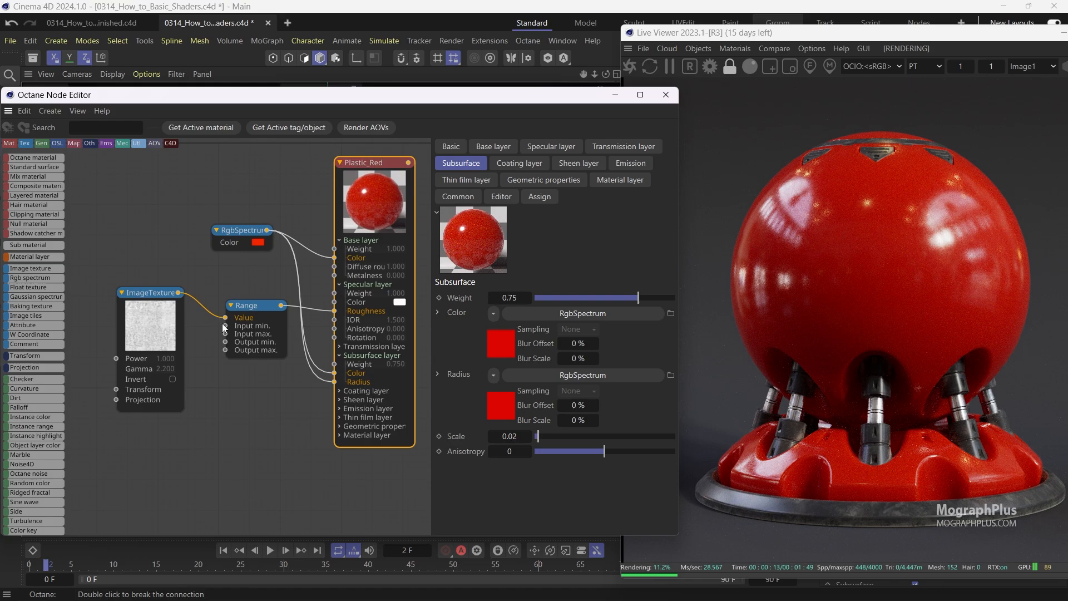
pyautogui.click(339, 426)
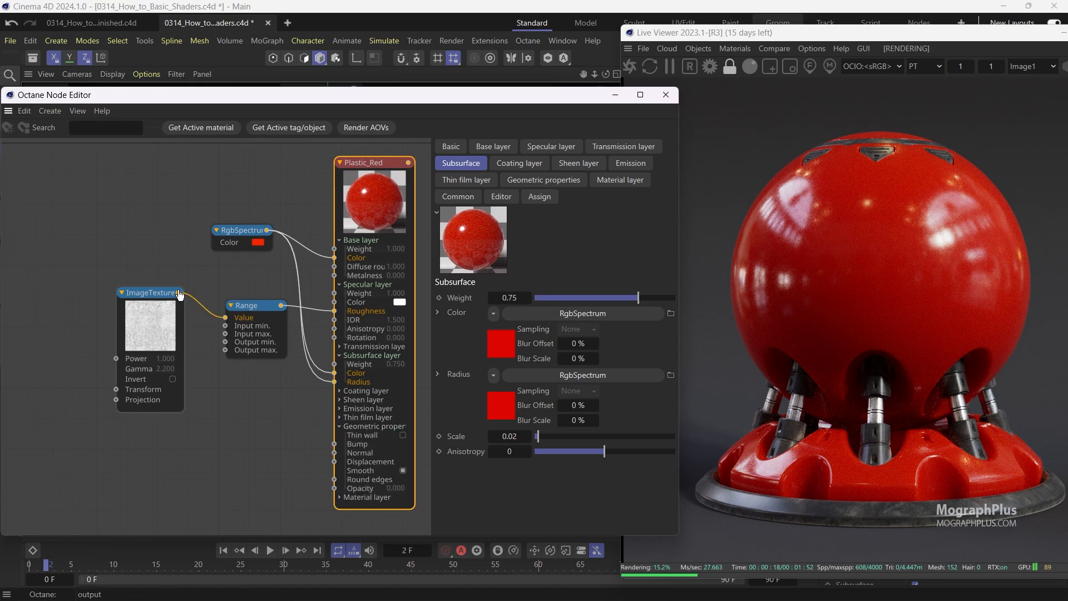
pyautogui.moveTo(178, 292); pyautogui.dragTo(333, 445)
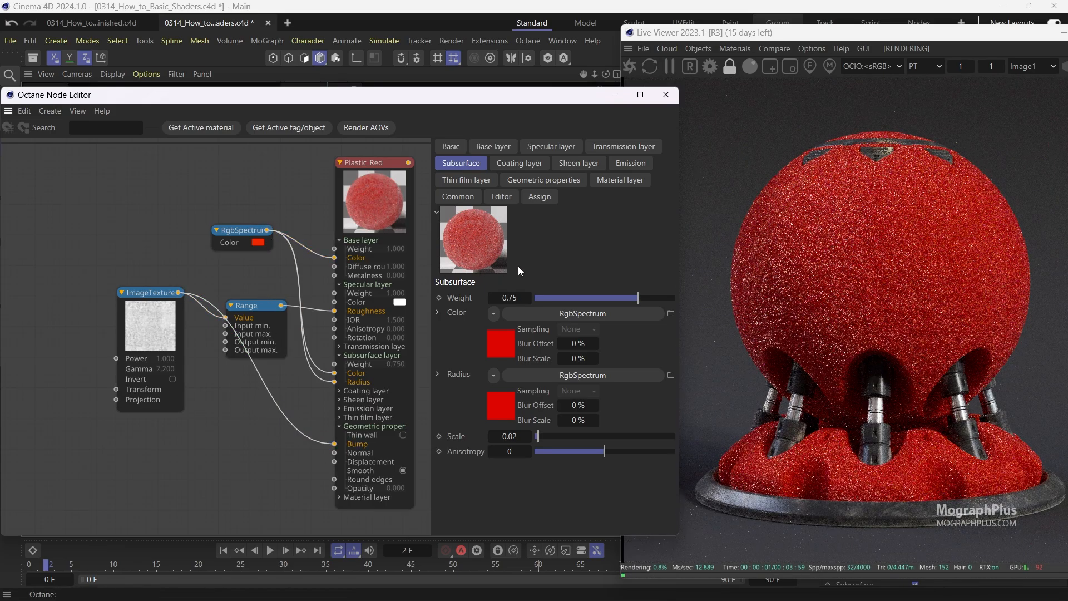
# Set the Bump height in the Geometric properties to 0.01.
pyautogui.click(565, 181)
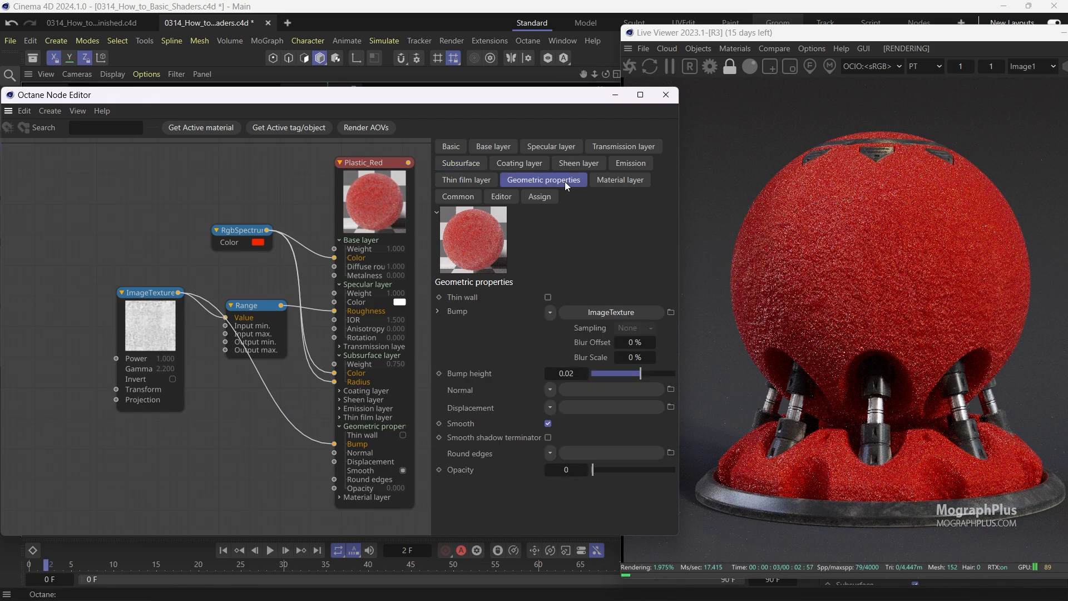
pyautogui.doubleClick(565, 372)
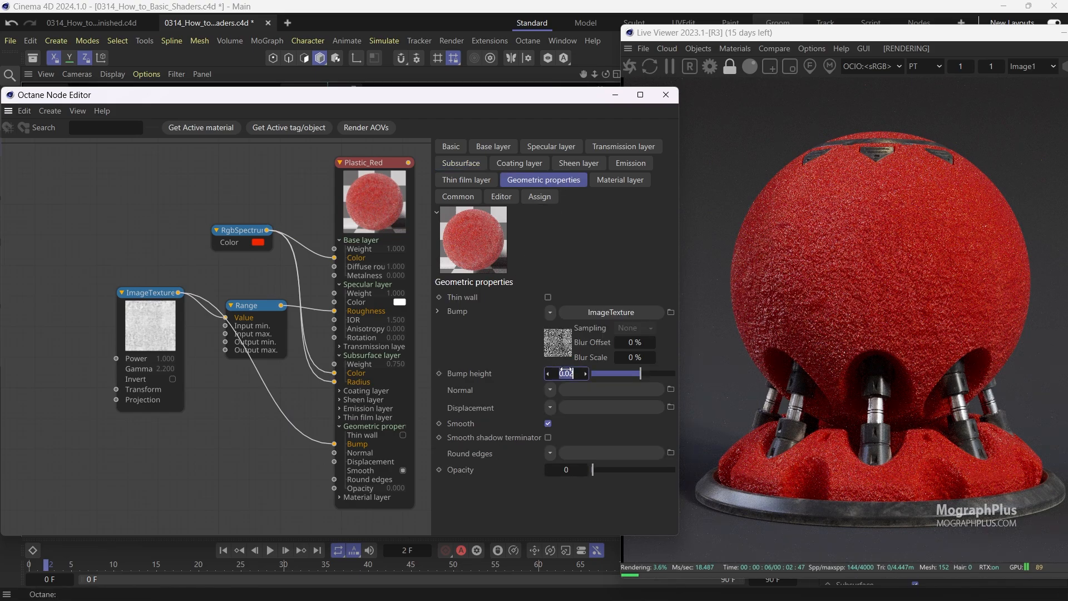
pyautogui.write('0.01')
pyautogui.press('Return')
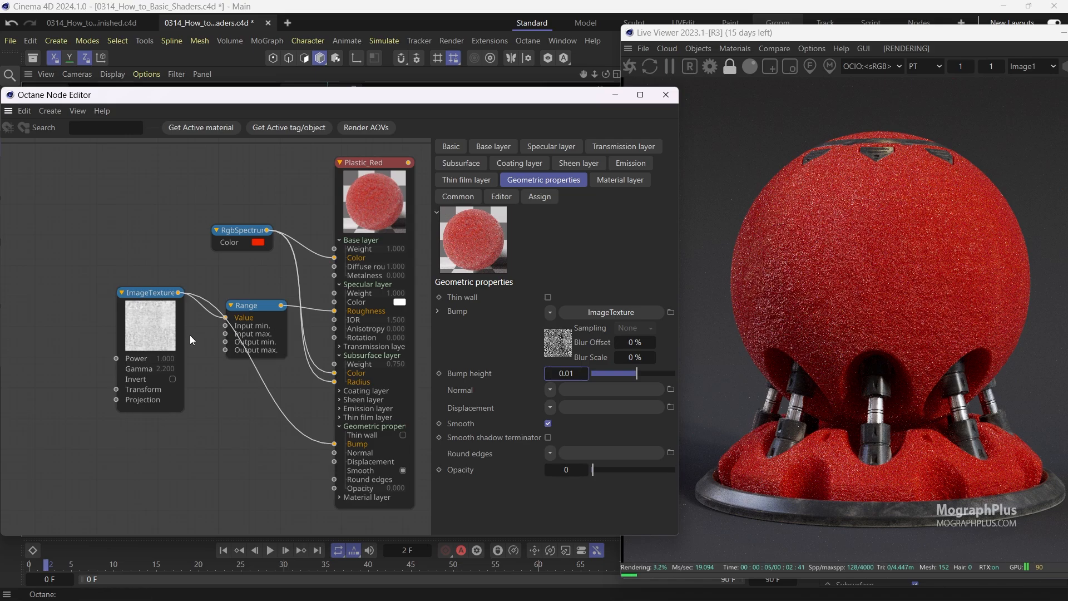
# Insert a Range node into the connection between the ImageTexture and the Bump input.
pyautogui.click(485, 372)
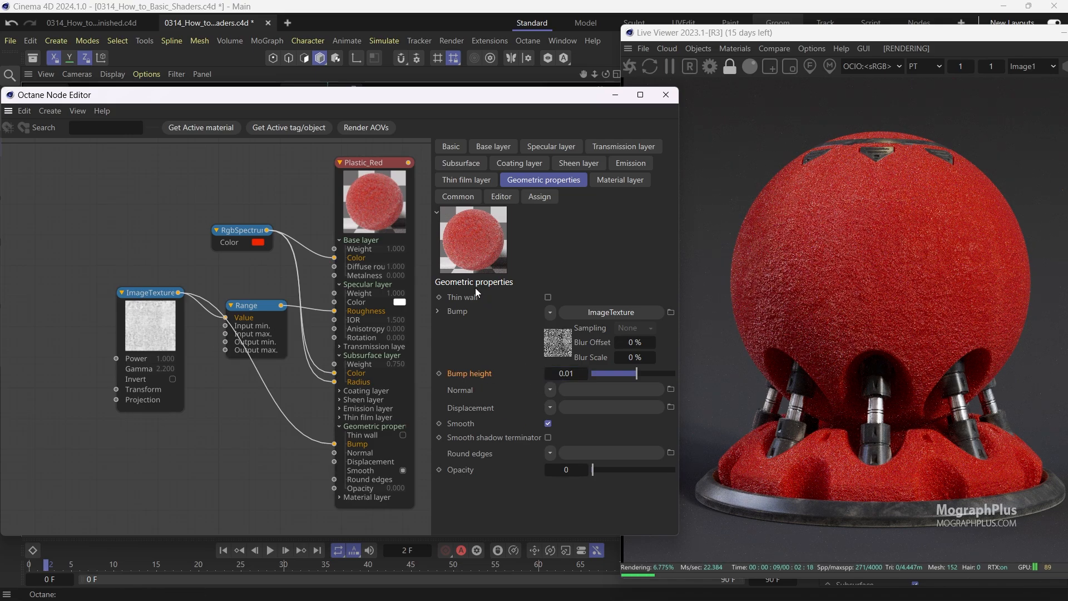
pyautogui.moveTo(146, 320); pyautogui.dragTo(82, 326)
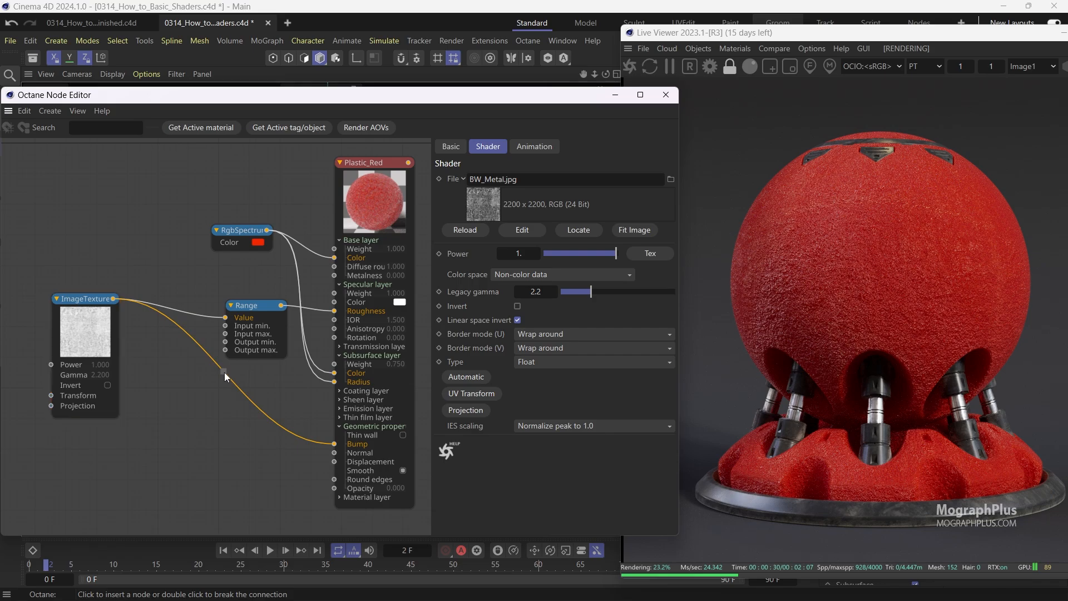
pyautogui.click(225, 373)
pyautogui.click(282, 379)
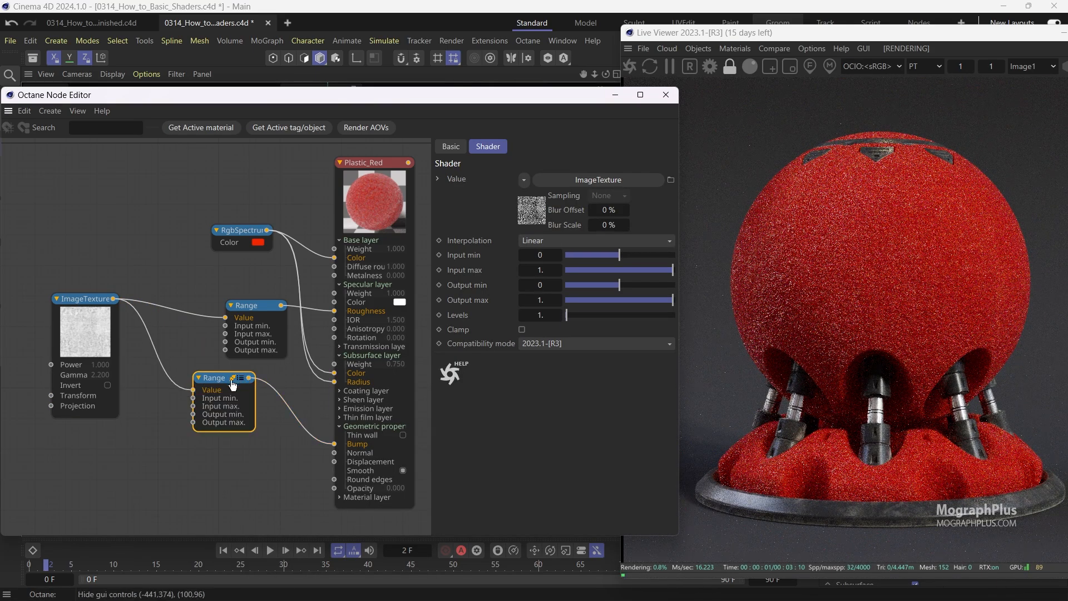
pyautogui.moveTo(232, 383); pyautogui.dragTo(239, 396)
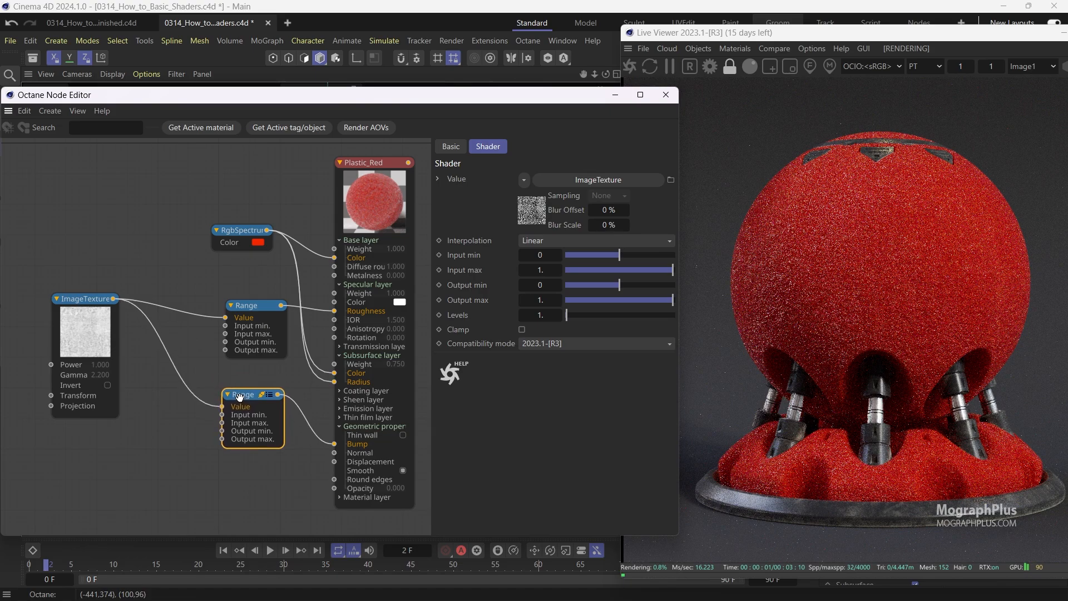
# Set the bump Range node's Output max to 0.5.
pyautogui.click(539, 300)
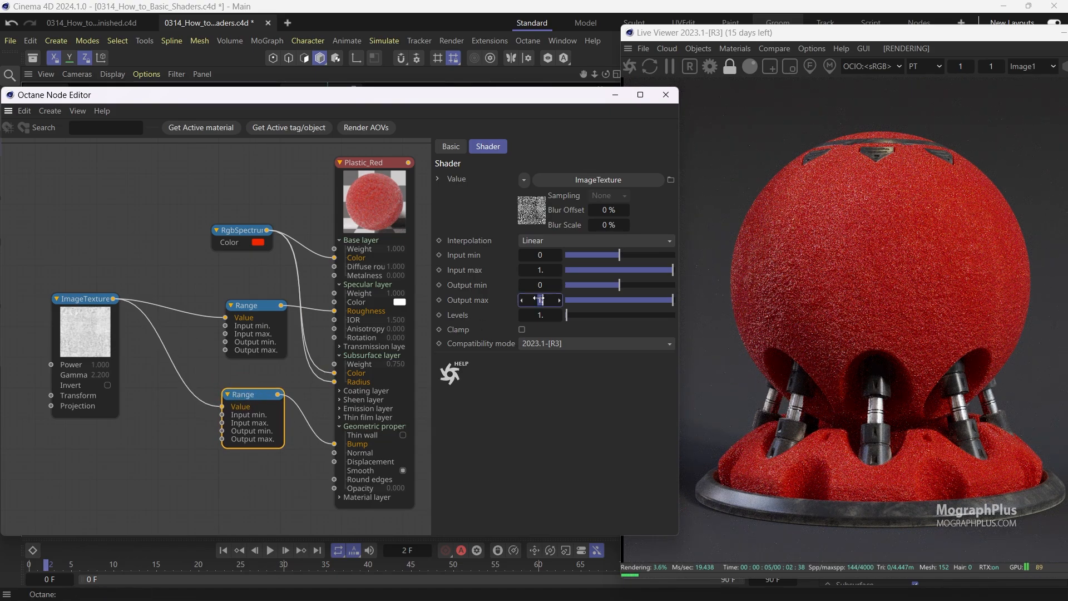
pyautogui.write('0.5')
pyautogui.press('Return')
# Set the bump Range node's Output max to 0.1.
pyautogui.click(539, 299)
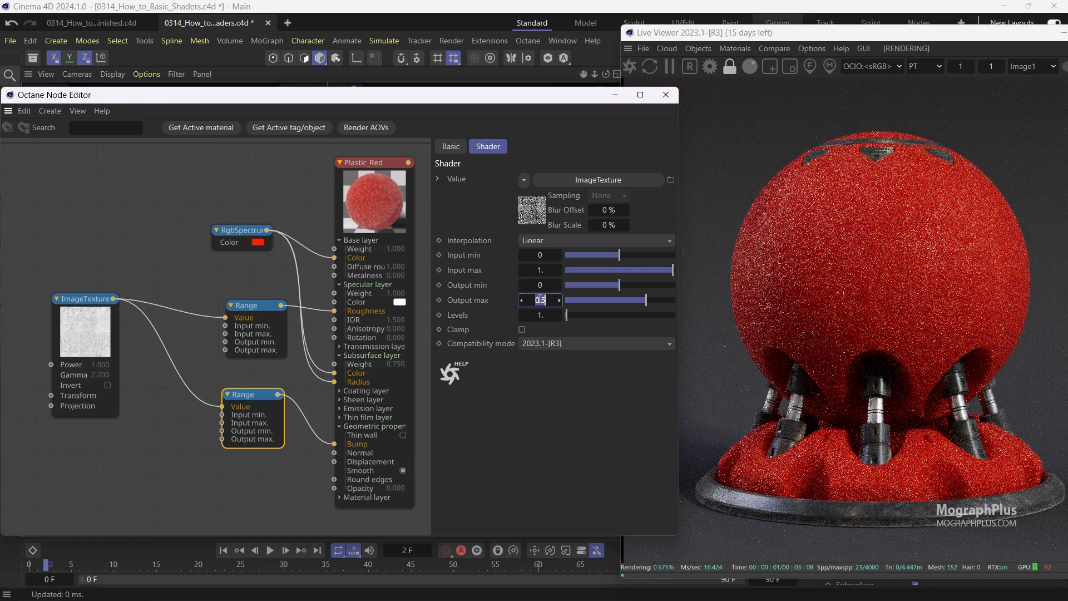
pyautogui.press('BackSpace')
pyautogui.write('1')
pyautogui.press('Return')
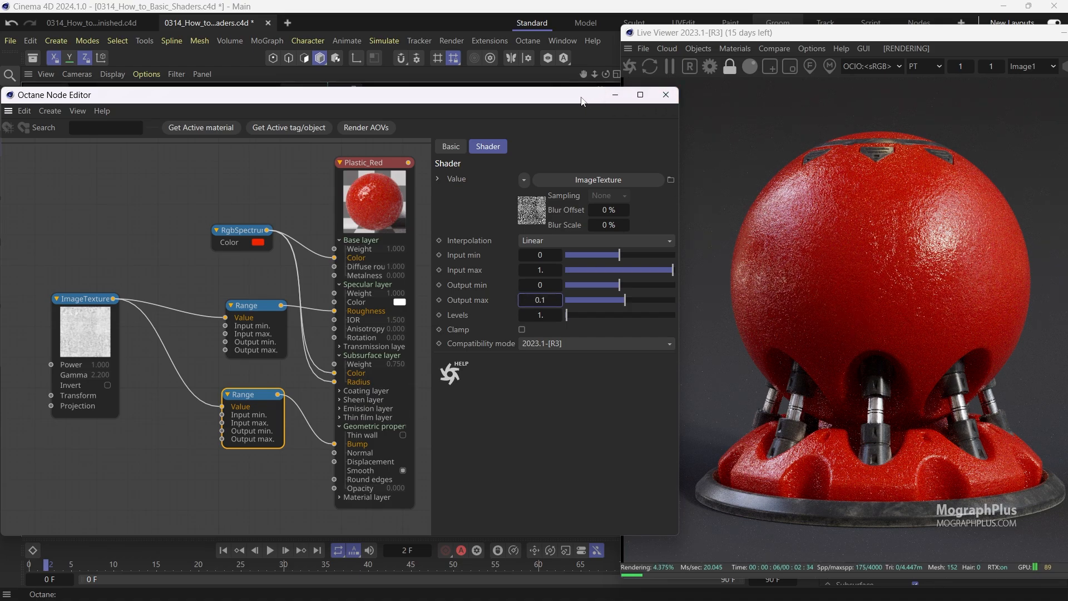
# Zoom the Live Viewer to 2 and draw a render region over the sphere to inspect the bump detail.
pyautogui.moveTo(584, 98); pyautogui.dragTo(576, 97)
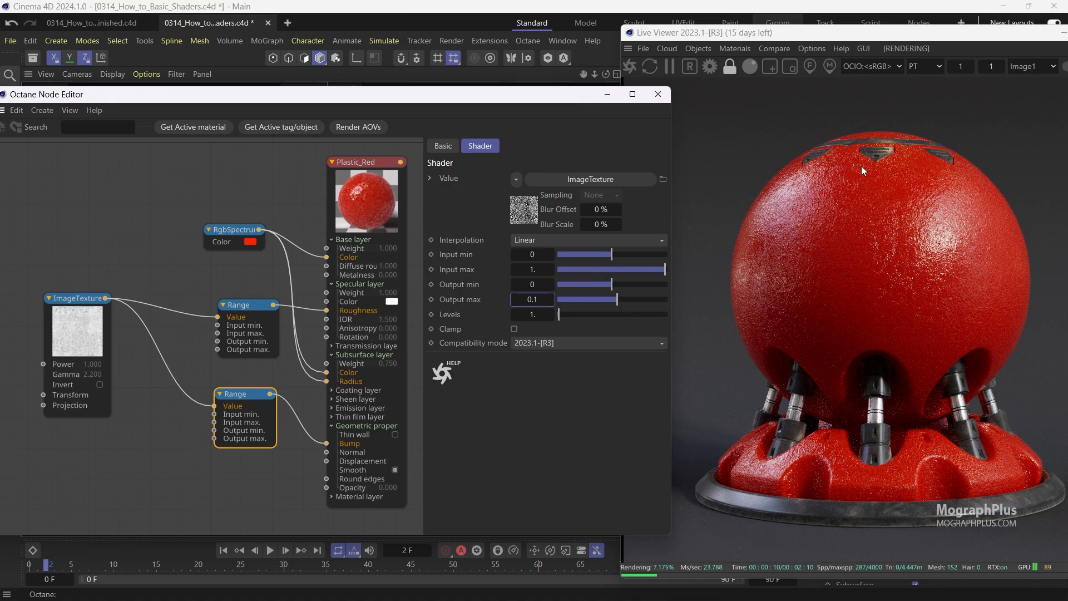
pyautogui.click(949, 113)
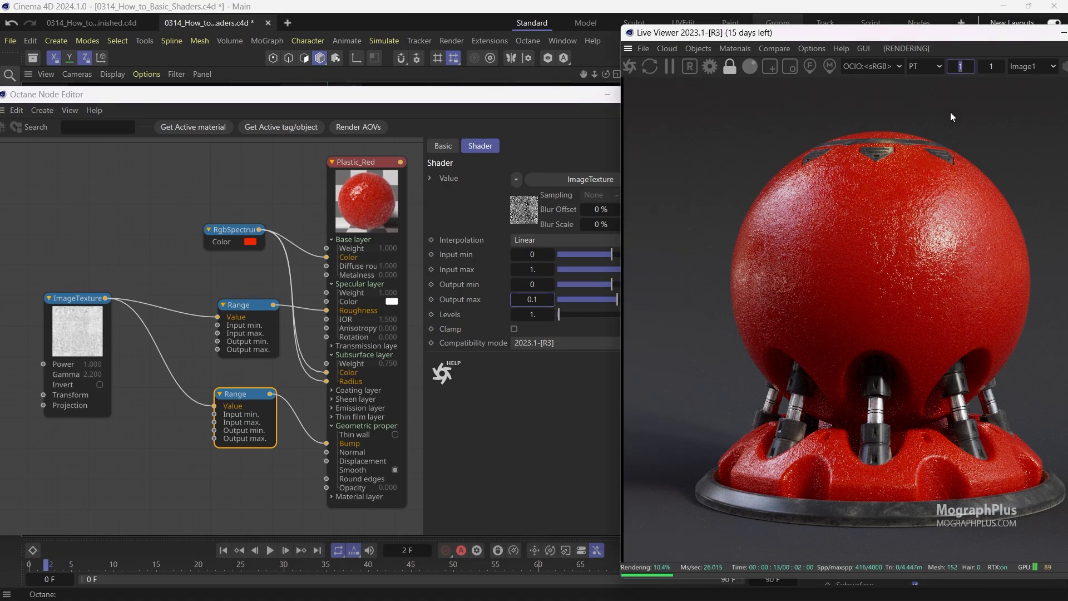
pyautogui.write('2')
pyautogui.press('Return')
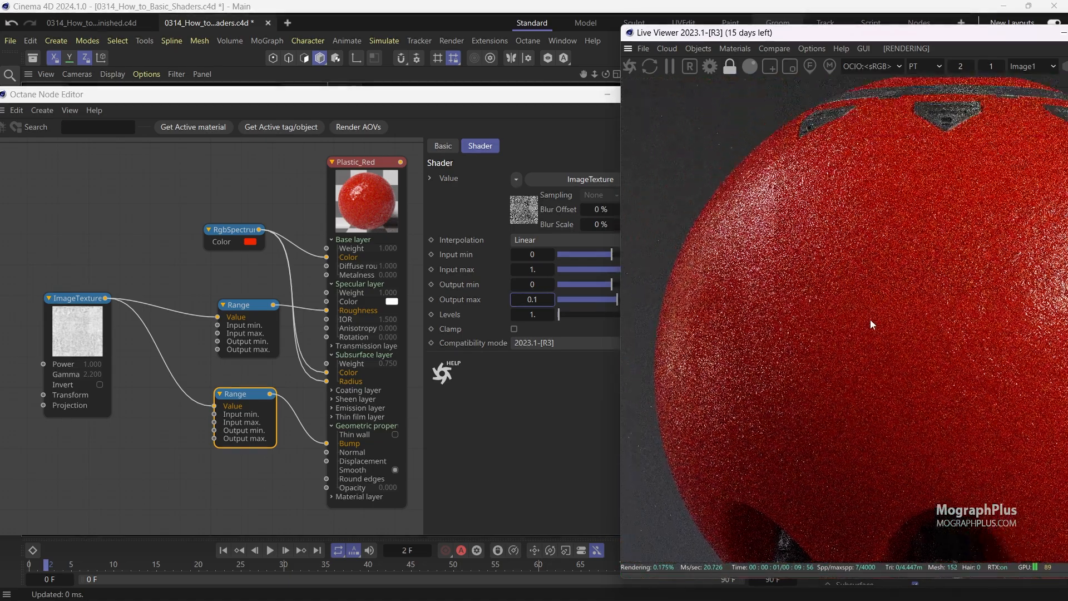
pyautogui.moveTo(870, 319); pyautogui.dragTo(884, 348)
pyautogui.moveTo(841, 269); pyautogui.dragTo(851, 311)
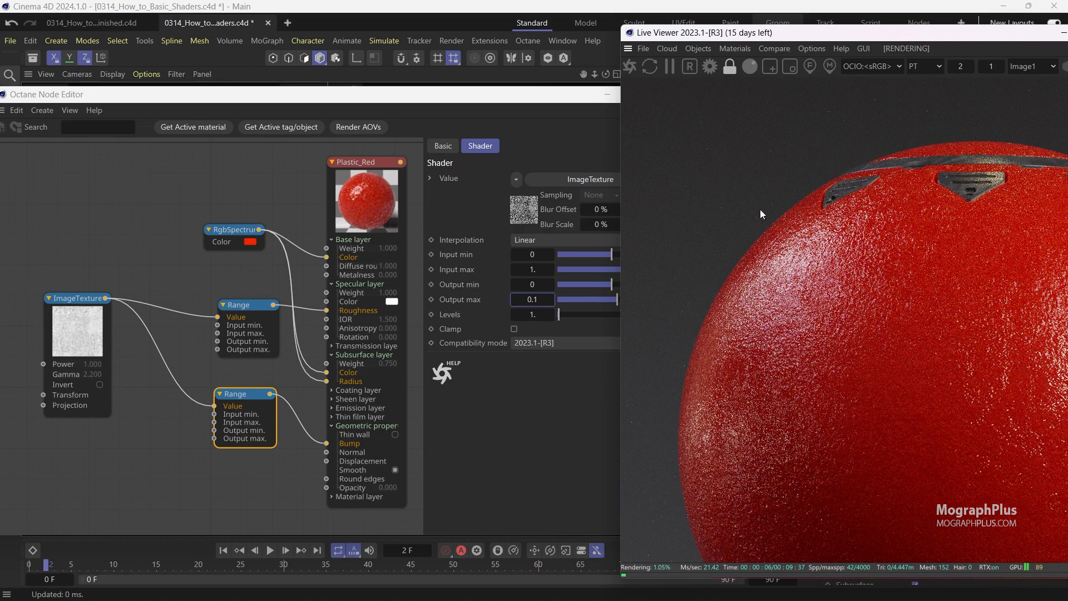
pyautogui.moveTo(761, 214); pyautogui.dragTo(786, 130)
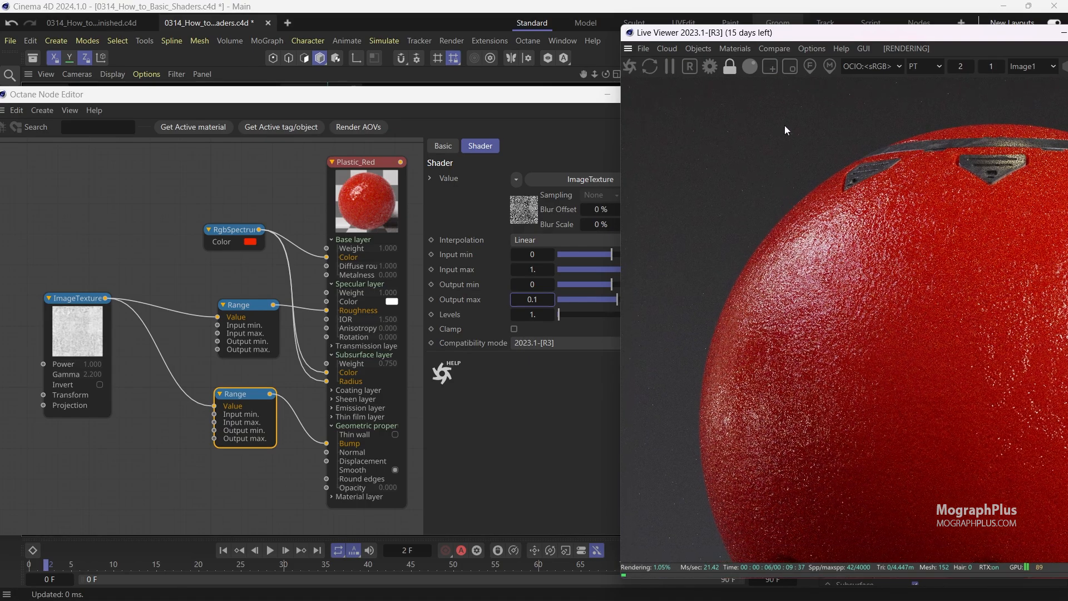
pyautogui.click(770, 66)
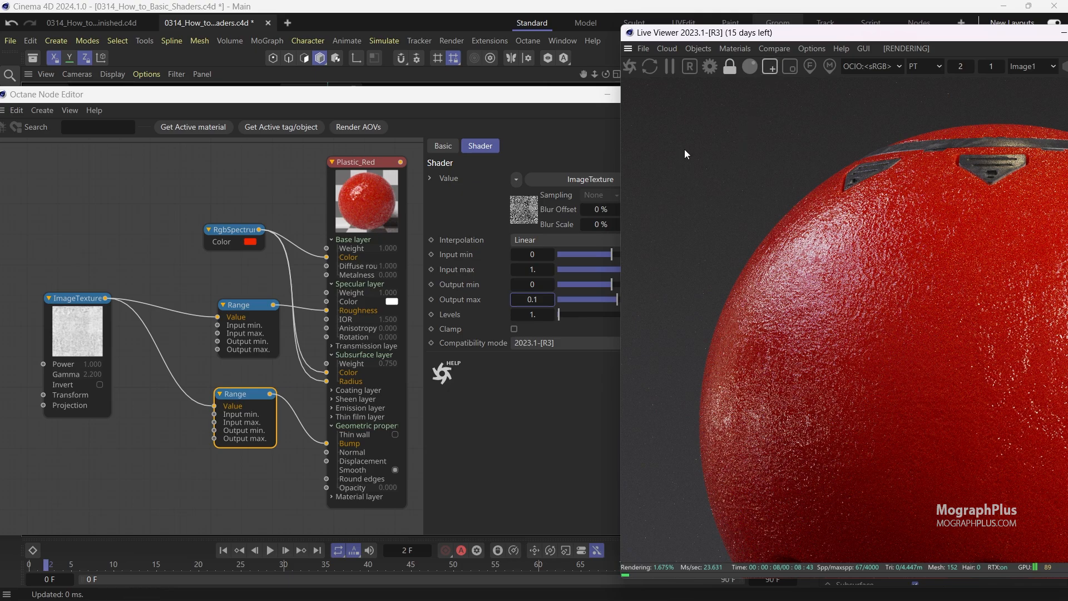
pyautogui.moveTo(673, 143); pyautogui.dragTo(1035, 516)
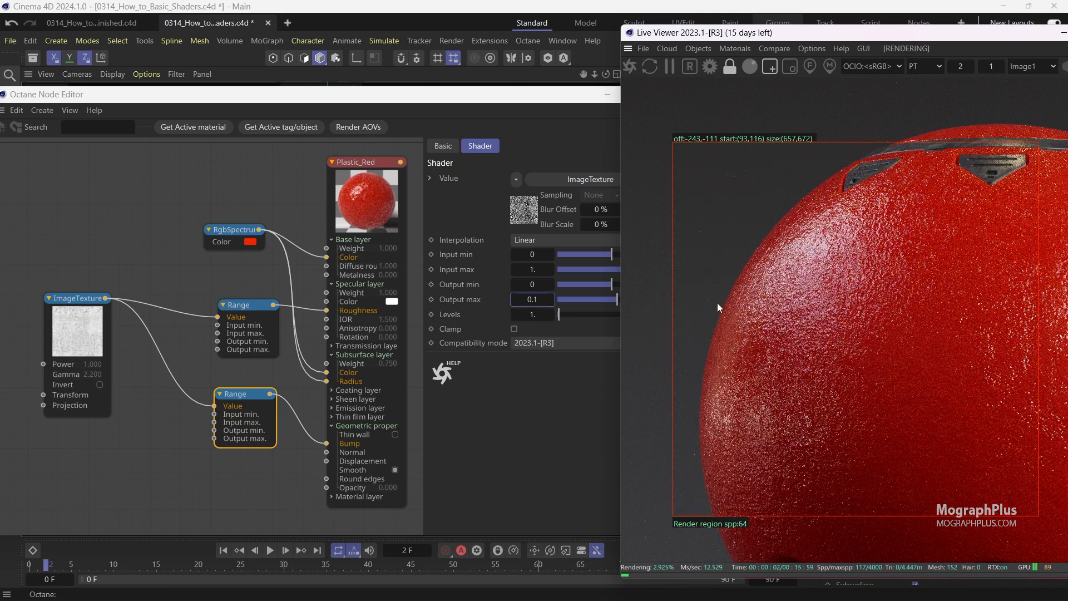
# Set the bump Range node's Output max to 1.
pyautogui.click(526, 300)
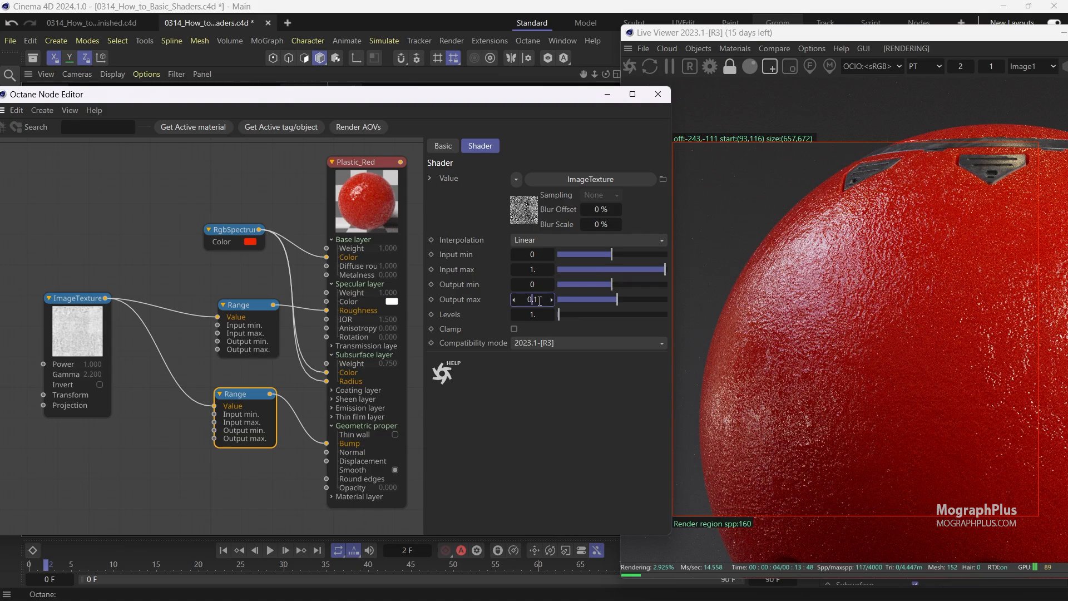
pyautogui.moveTo(539, 300); pyautogui.dragTo(512, 301)
pyautogui.write('1')
pyautogui.press('Return')
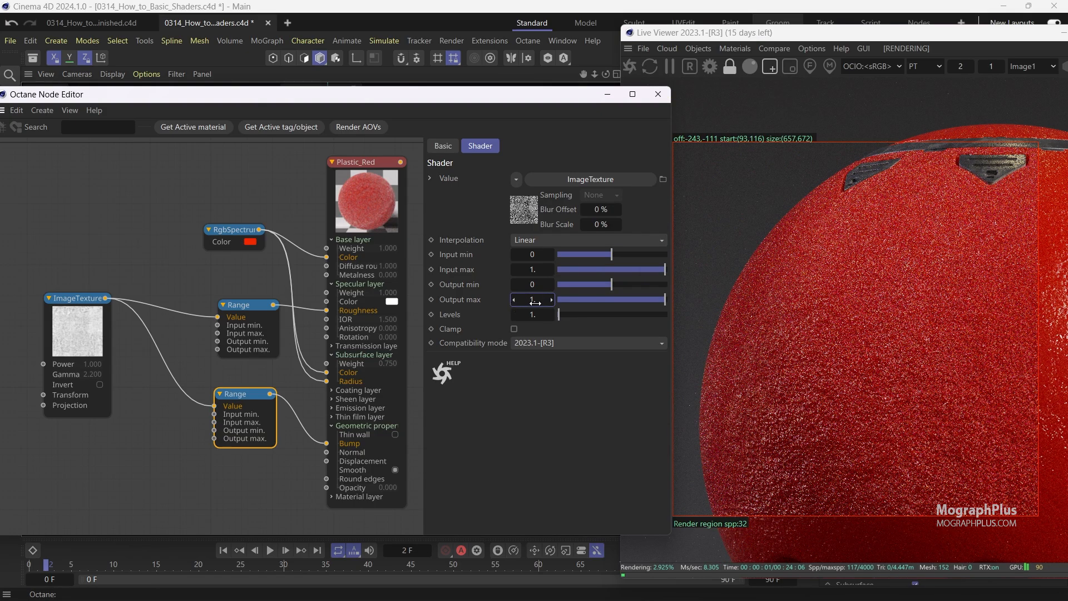
# Set the bump Range node's Output max to 0.01.
pyautogui.moveTo(539, 302); pyautogui.dragTo(526, 301)
pyautogui.write('0.1')
pyautogui.press('Return')
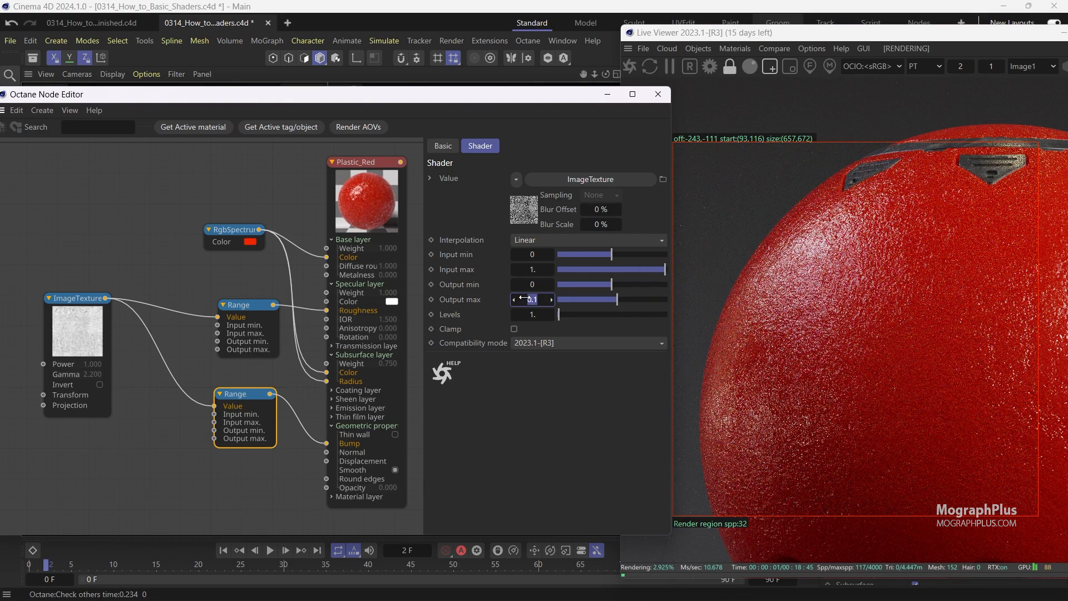
pyautogui.write('.0')
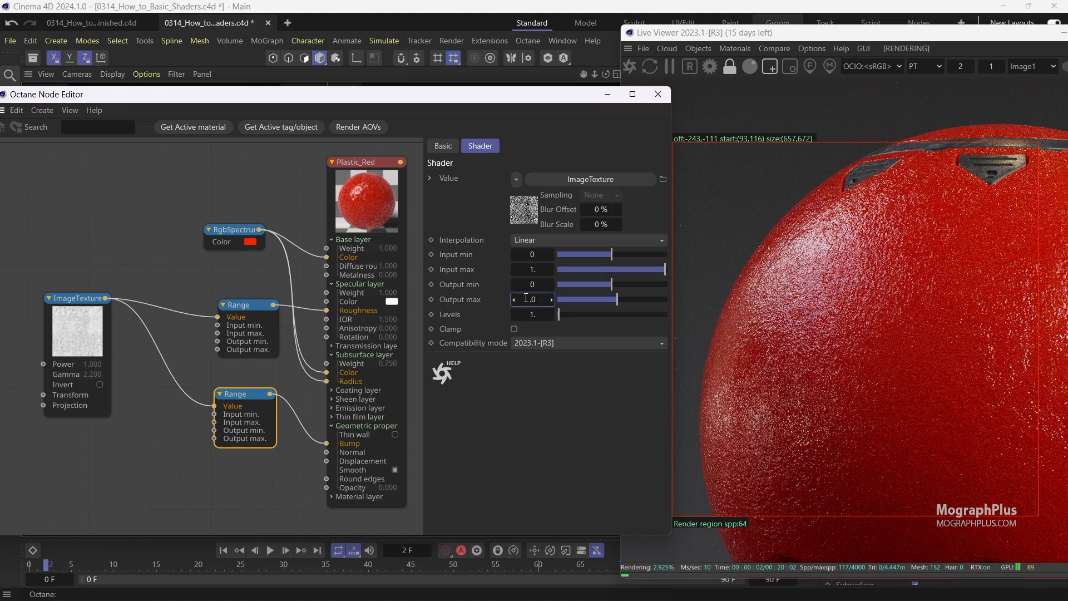
pyautogui.write('1')
pyautogui.press('Return')
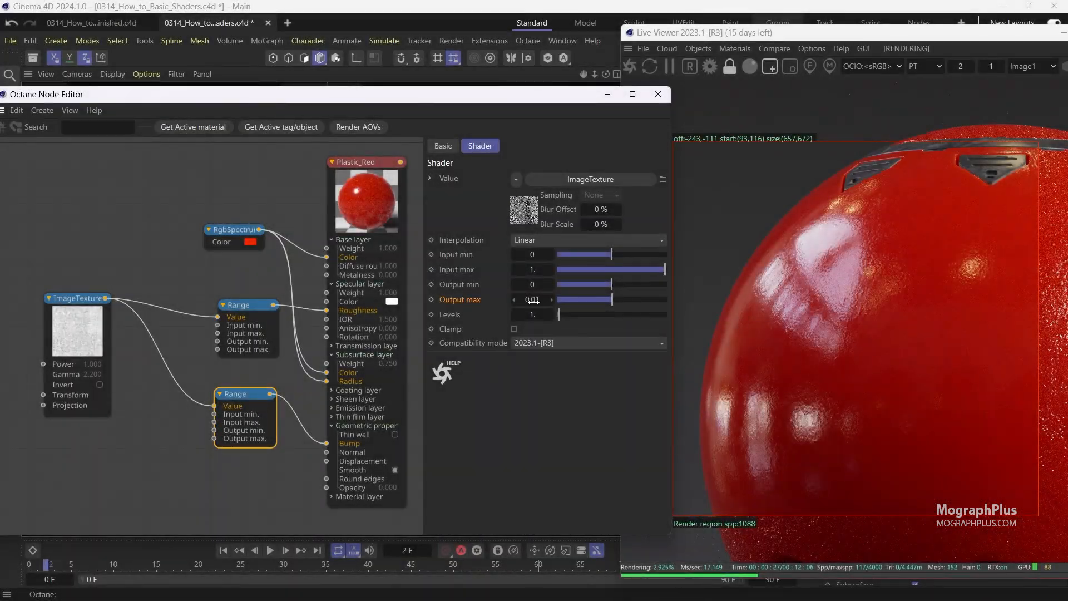
# Set the bump Range node's Output max to 0.005.
pyautogui.click(533, 300)
pyautogui.write('.00')
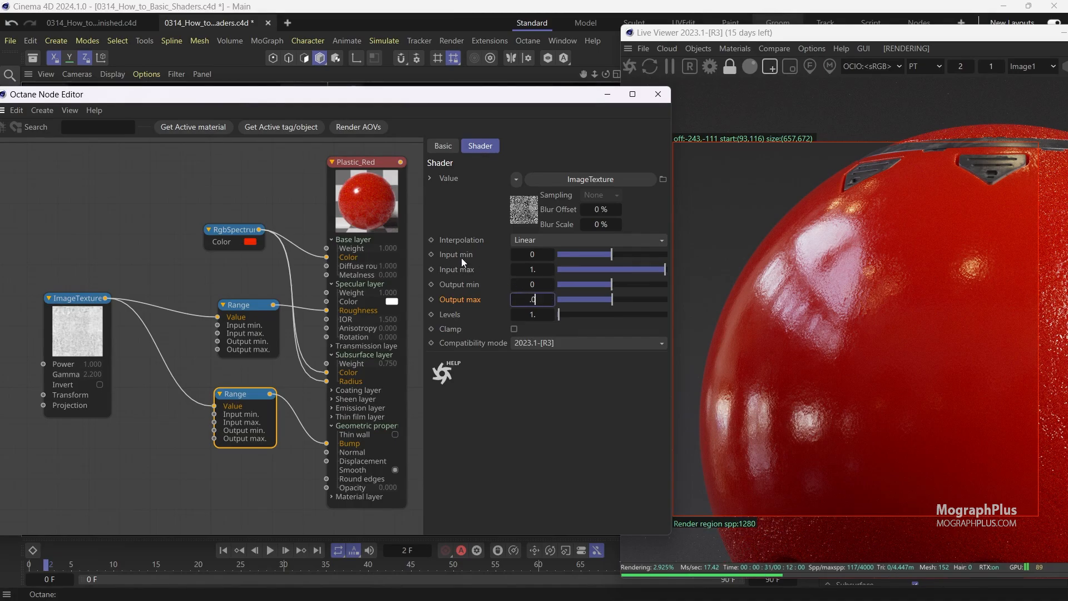
pyautogui.write('5')
pyautogui.press('Return')
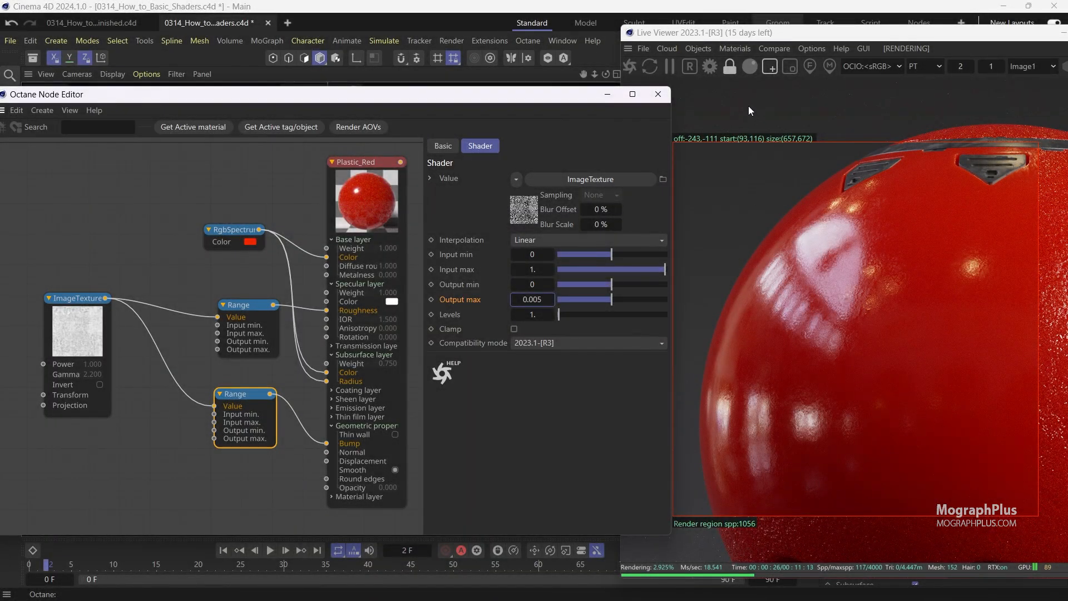
# Turn off the render region and reset the Live Viewer zoom to 1.
pyautogui.click(771, 68)
pyautogui.click(957, 67)
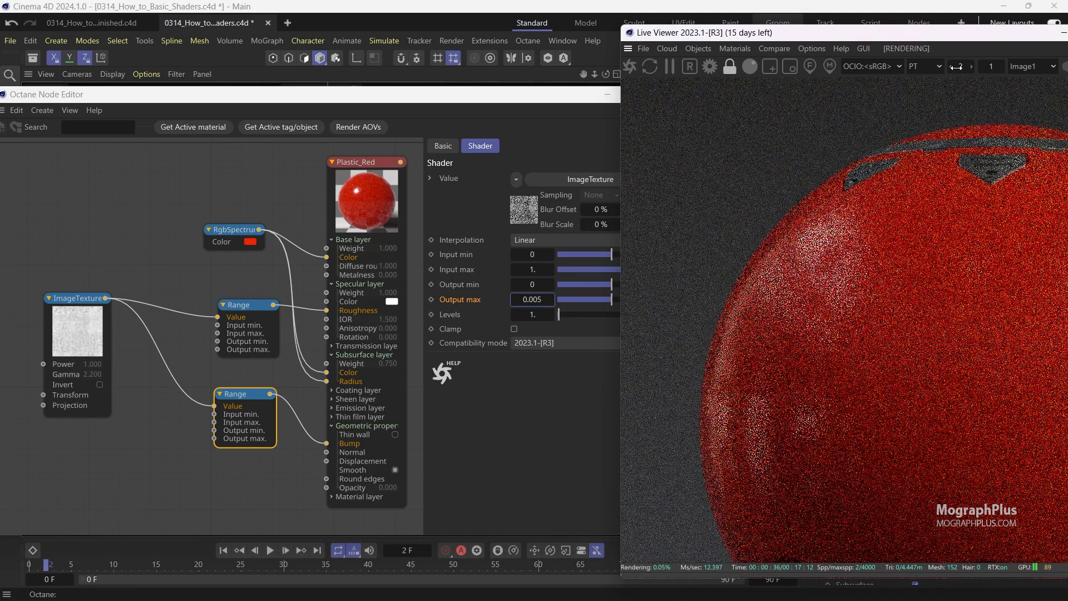
pyautogui.write('1')
pyautogui.press('Return')
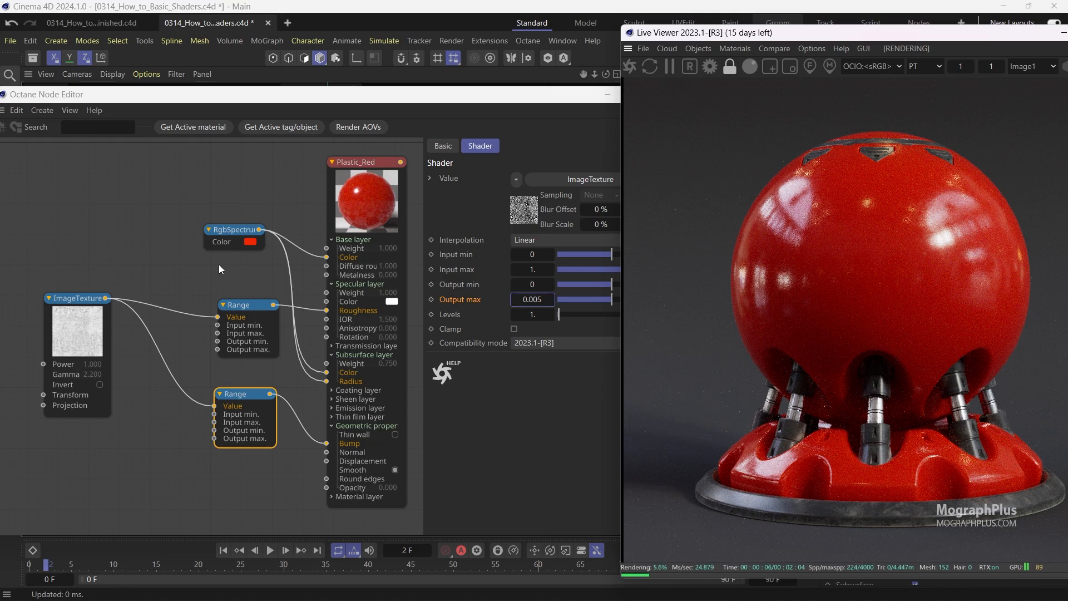
pyautogui.click(555, 109)
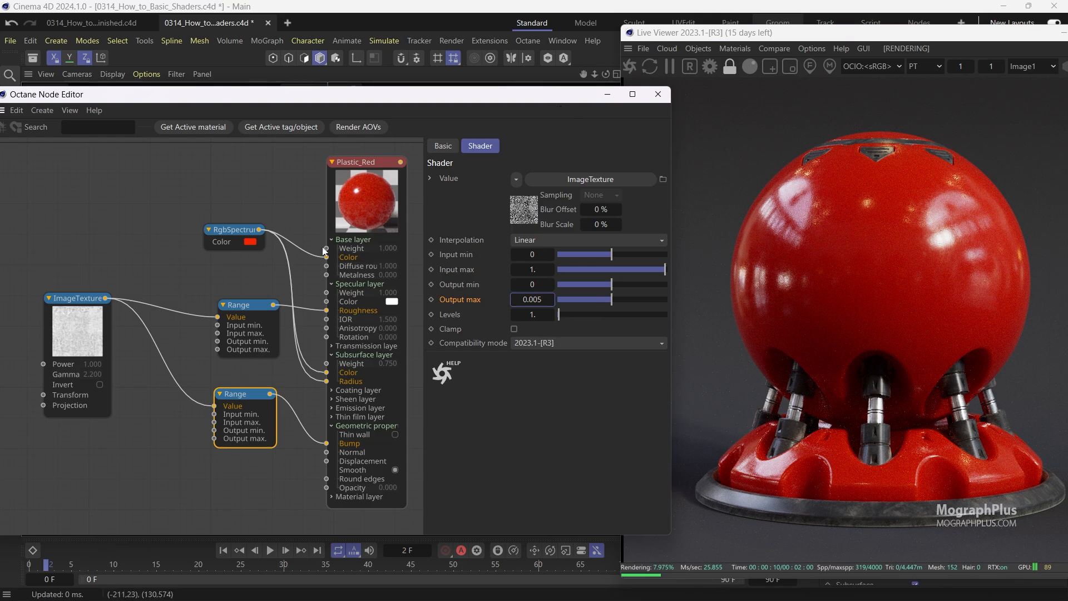
pyautogui.moveTo(186, 260); pyautogui.dragTo(190, 262, button='middle')
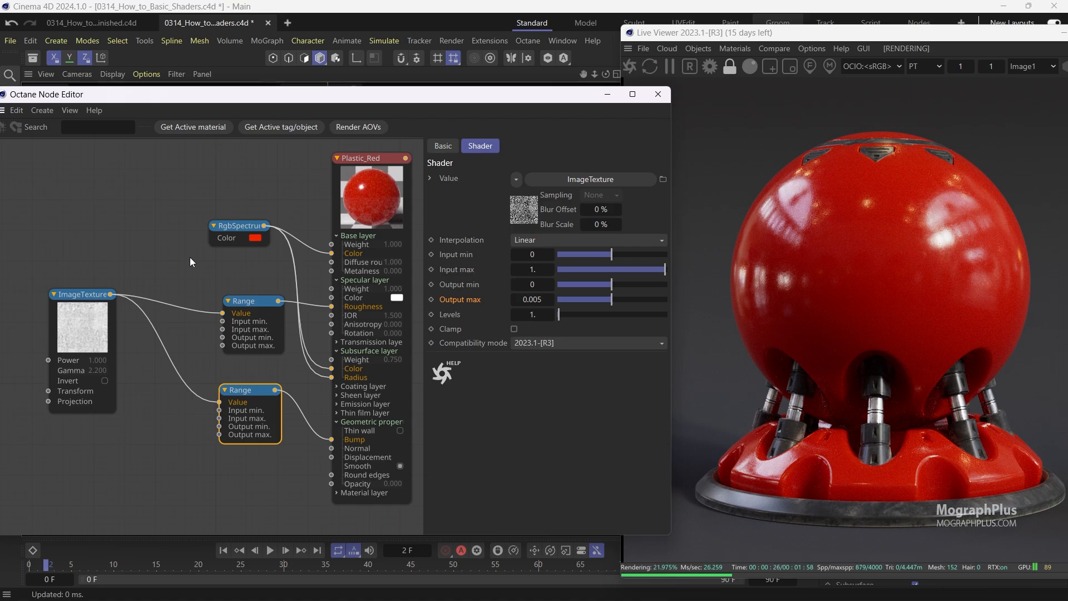
# Create a Noise node and connect its output to the material's Bump input.
pyautogui.doubleClick(137, 440)
pyautogui.write('NOIS')
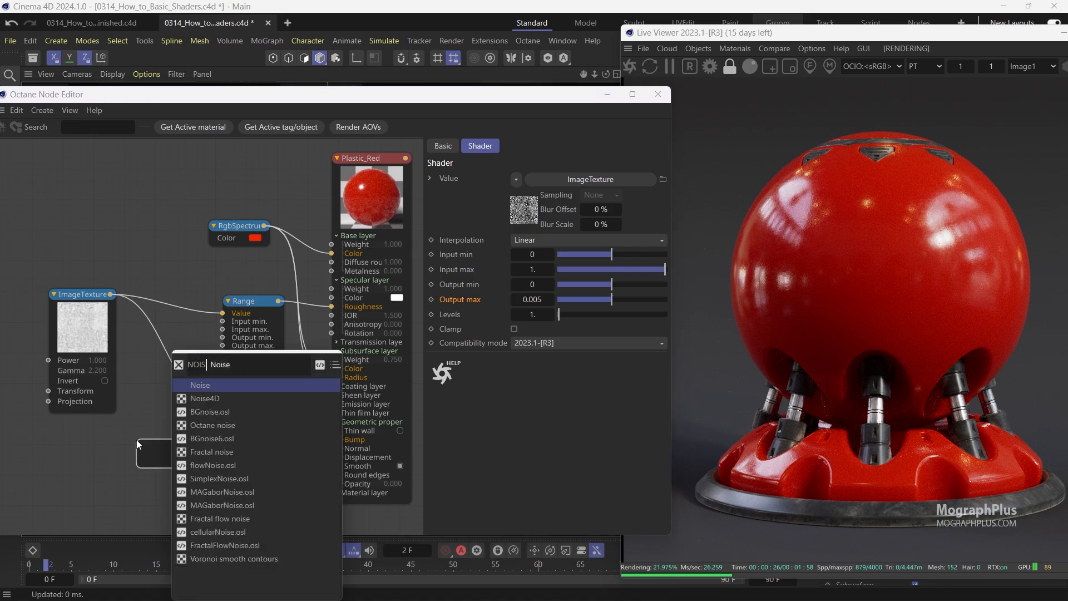
pyautogui.press('Return')
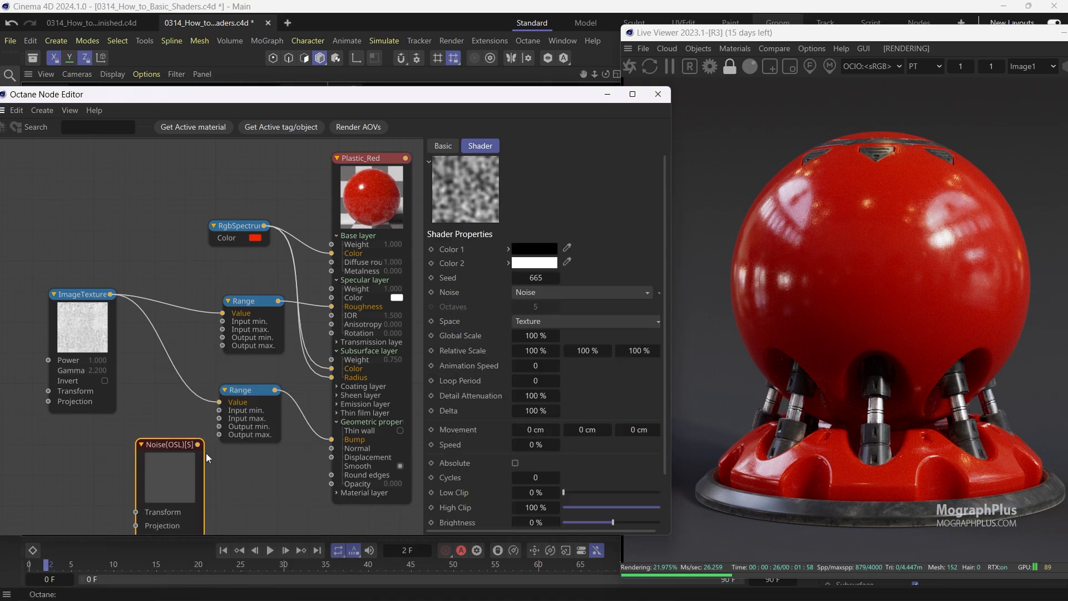
pyautogui.moveTo(197, 444); pyautogui.dragTo(334, 443)
pyautogui.moveTo(257, 392); pyautogui.dragTo(258, 385)
pyautogui.moveTo(167, 472); pyautogui.dragTo(161, 474)
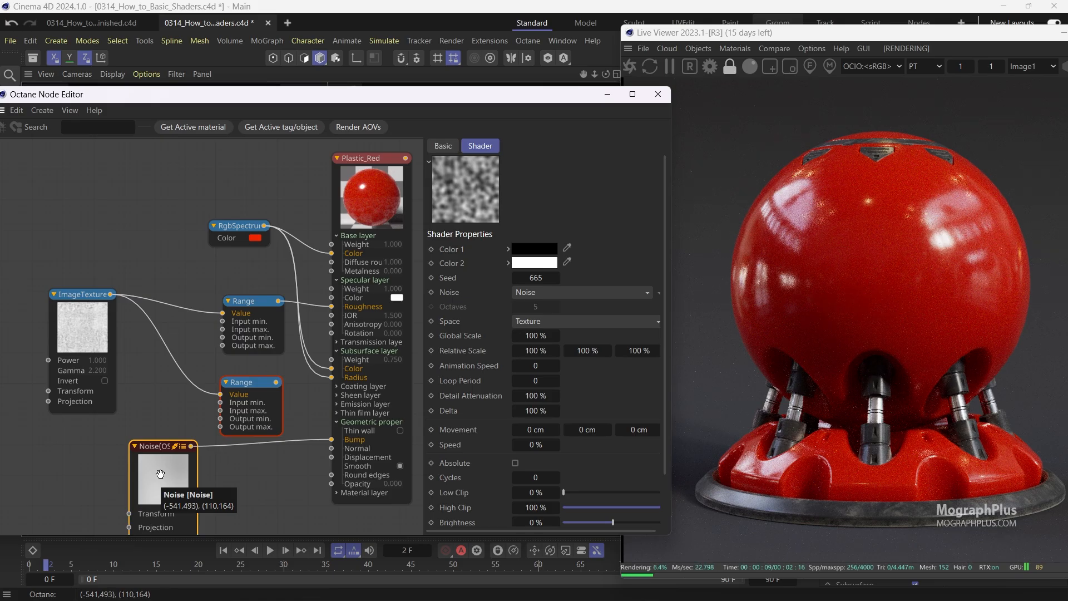
# Set the Noise node's Global Scale to 25 % and undo the change.
pyautogui.doubleClick(539, 336)
pyautogui.write('25')
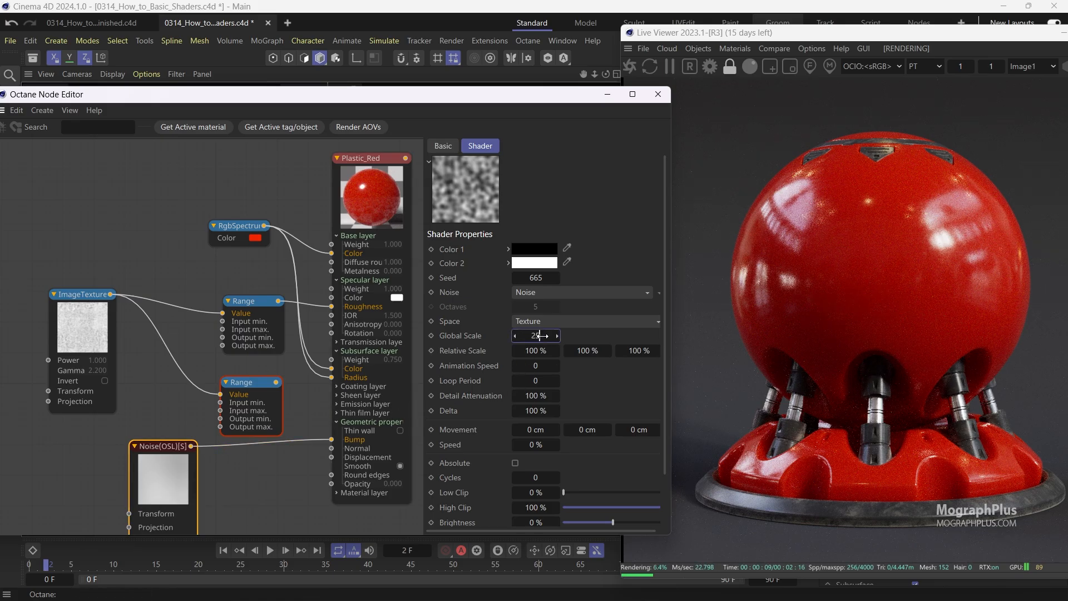
pyautogui.press('Return')
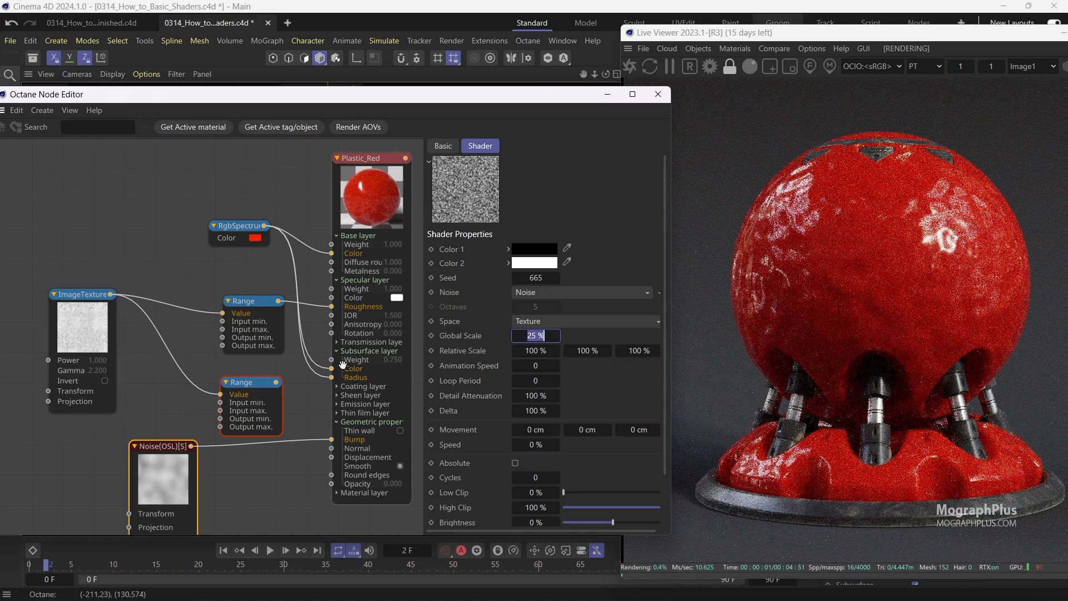
pyautogui.hotkey('ctrl', 'z')
# Solo the Noise node and set its Global Scale to 75 %.
pyautogui.rightClick(151, 479)
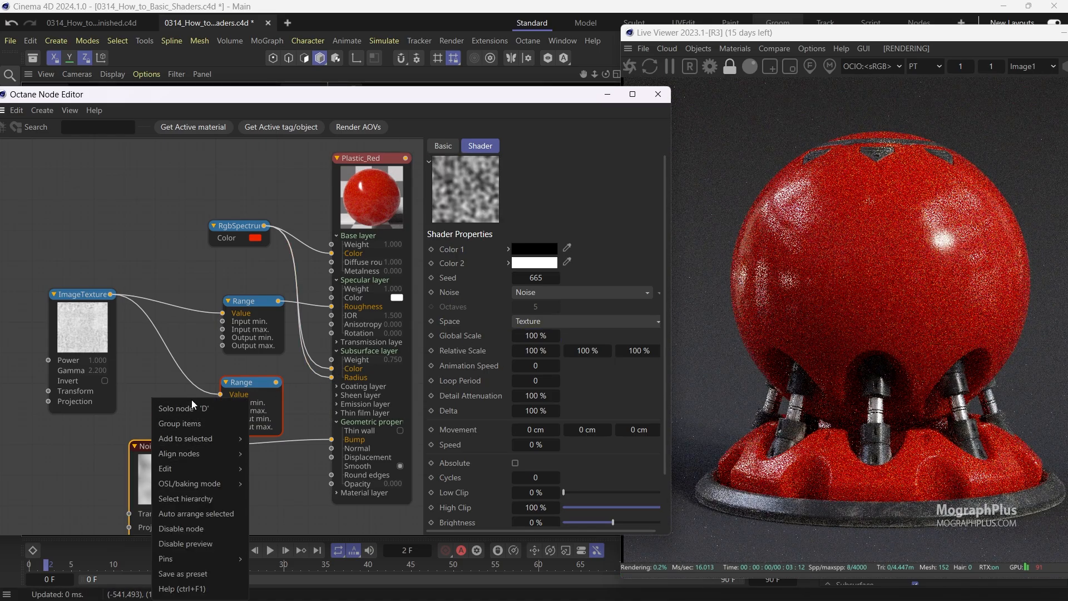
pyautogui.click(191, 400)
pyautogui.rightClick(162, 461)
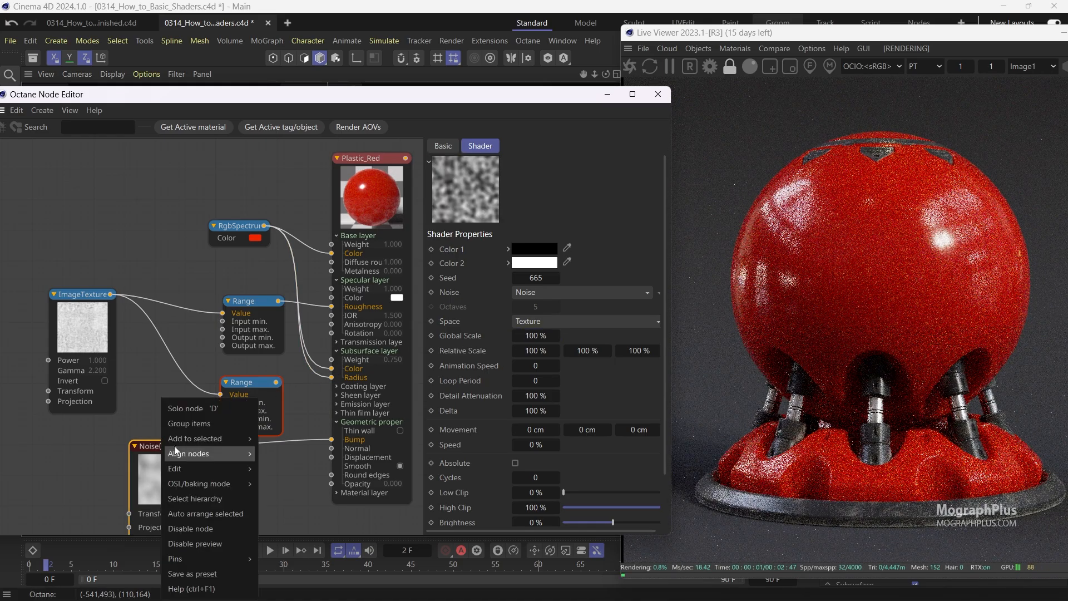
pyautogui.click(194, 411)
pyautogui.doubleClick(535, 337)
pyautogui.write('75')
pyautogui.press('Return')
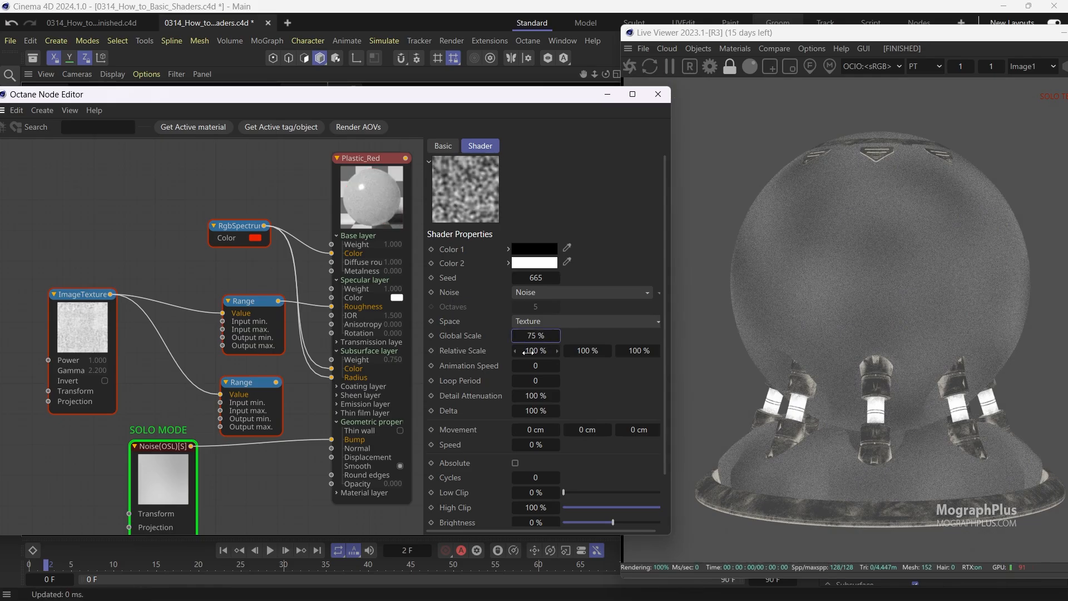
# Disable solo mode on the Noise node and reposition it in the graph.
pyautogui.rightClick(159, 464)
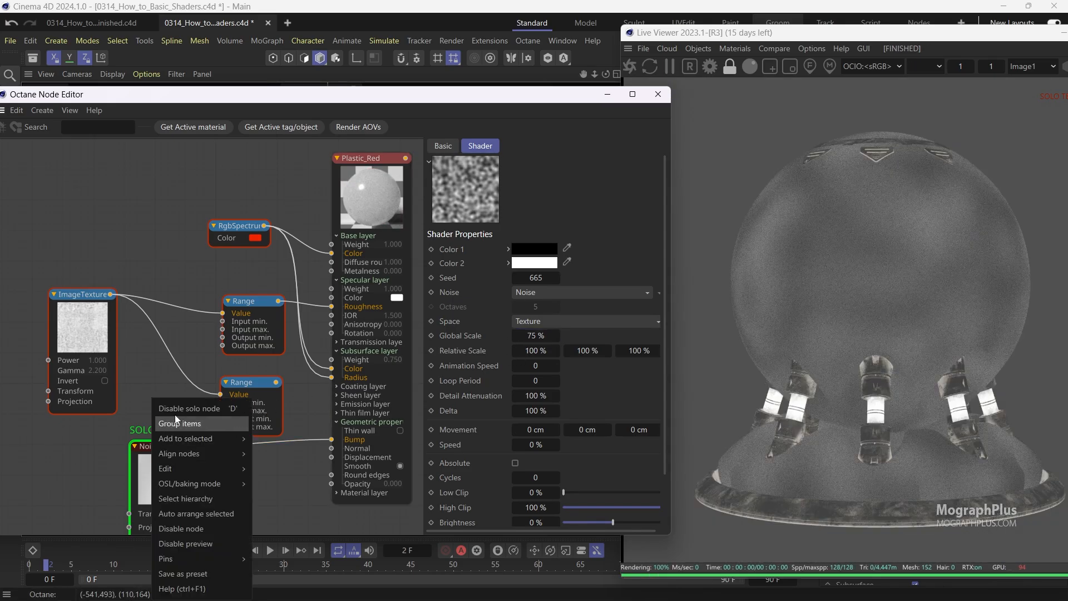
pyautogui.click(181, 402)
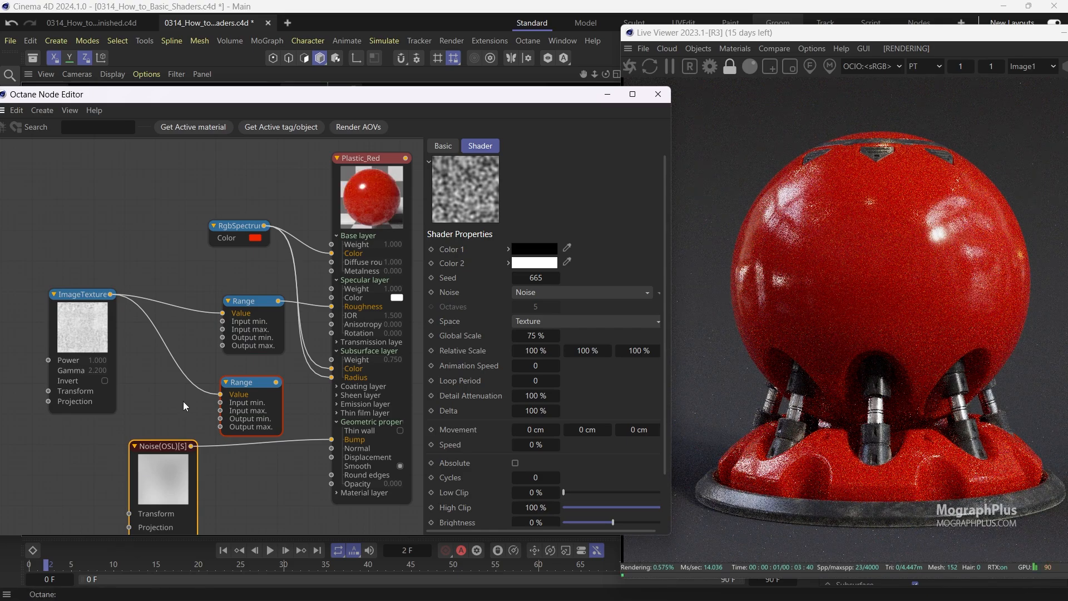
pyautogui.moveTo(170, 461); pyautogui.dragTo(120, 474)
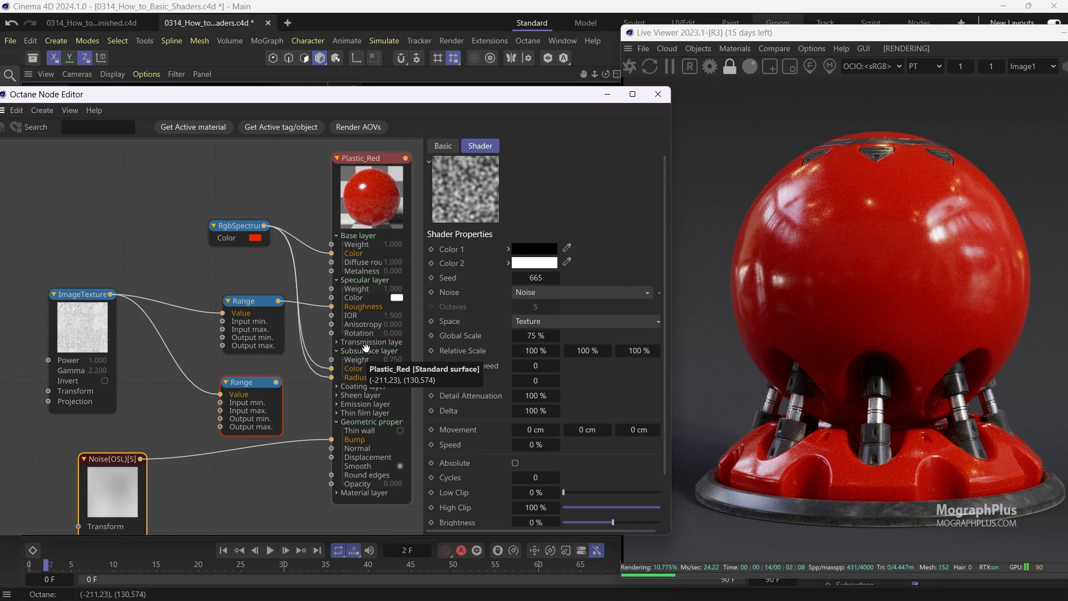
pyautogui.moveTo(176, 456); pyautogui.dragTo(185, 410, button='middle')
pyautogui.moveTo(159, 428); pyautogui.dragTo(110, 462)
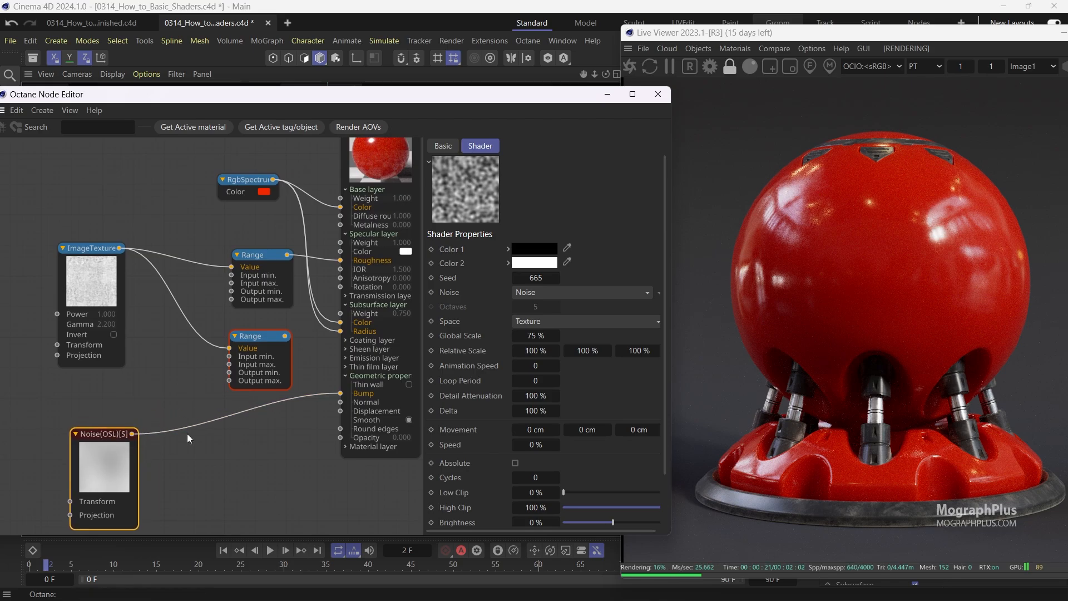
# Insert a Range node into the connection between the Noise node and the Bump input.
pyautogui.click(237, 415)
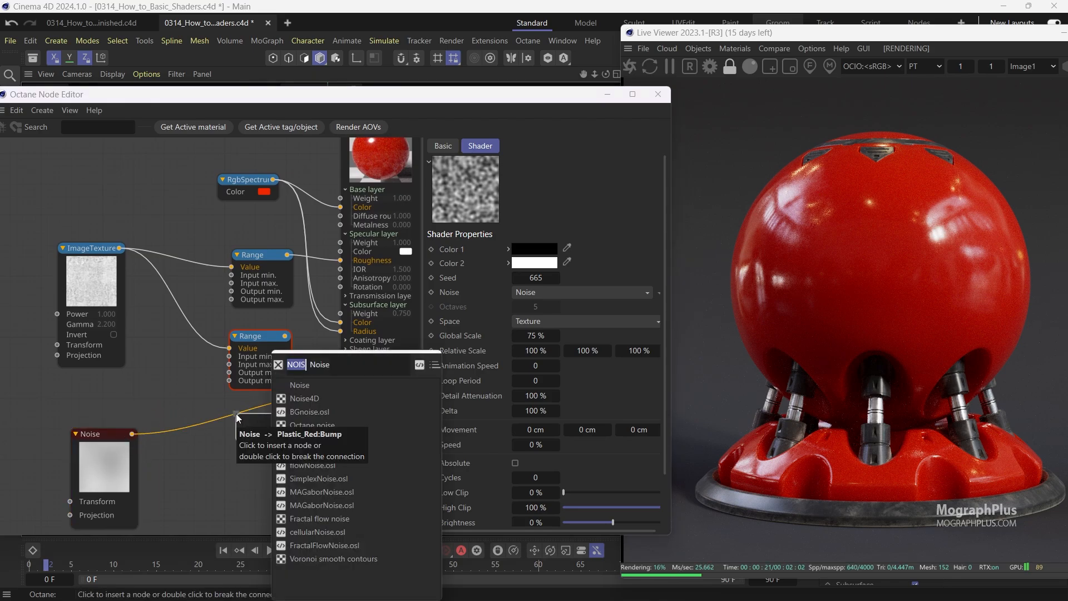
pyautogui.write('range')
pyautogui.press('Return')
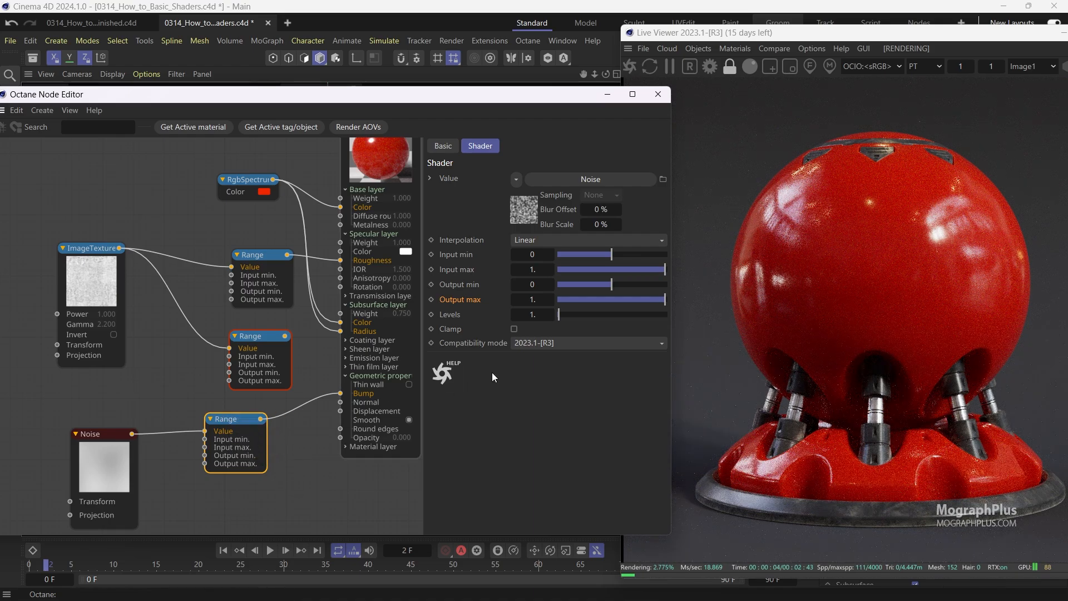
# Set the noise Range node's Output max to 1.
pyautogui.doubleClick(534, 301)
pyautogui.write('3')
pyautogui.press('Return')
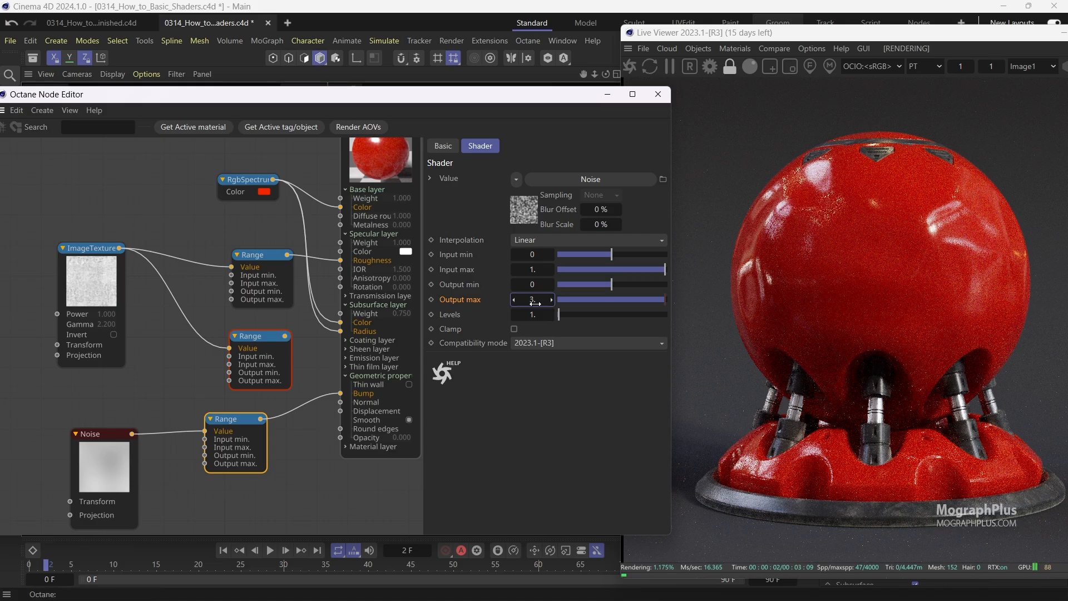
pyautogui.write('1')
pyautogui.press('Return')
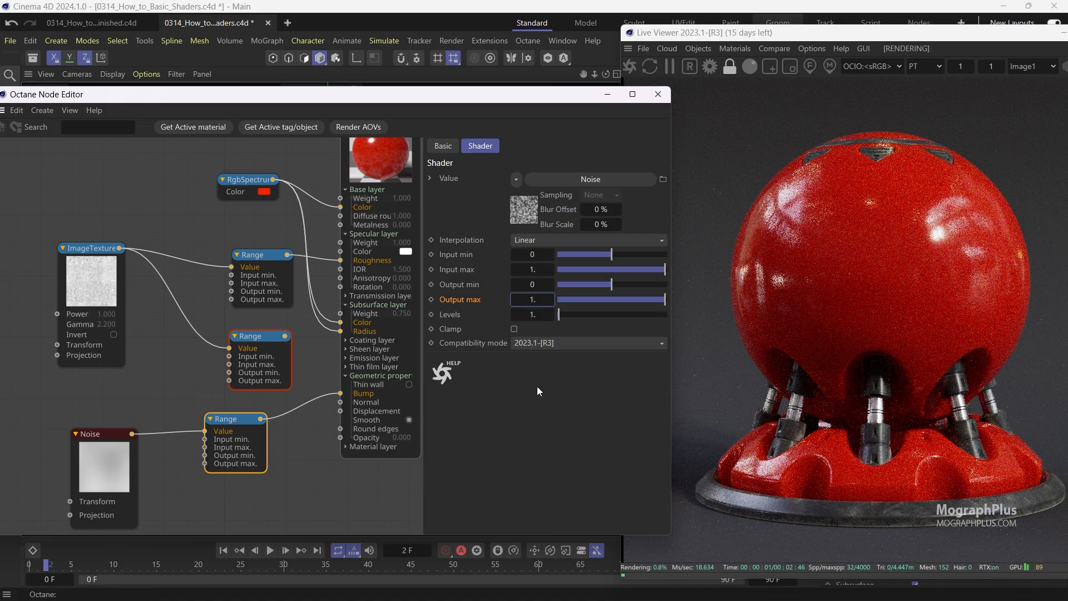
# Move the ImageTexture and Noise nodes further left in the graph.
pyautogui.moveTo(230, 368); pyautogui.dragTo(279, 339, button='middle')
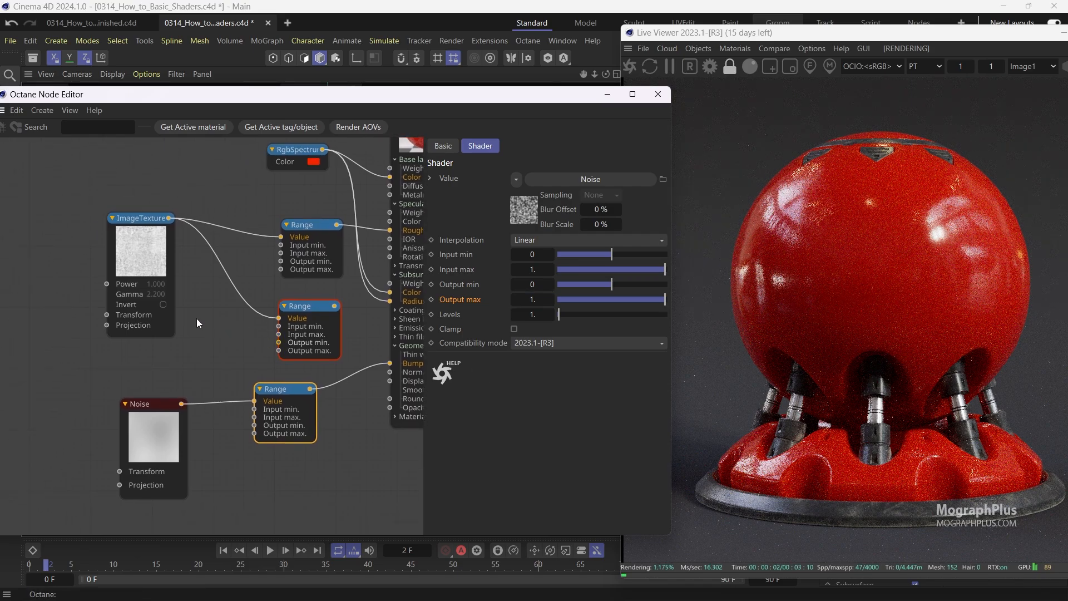
pyautogui.moveTo(173, 322); pyautogui.dragTo(116, 323)
pyautogui.moveTo(152, 429); pyautogui.dragTo(79, 428)
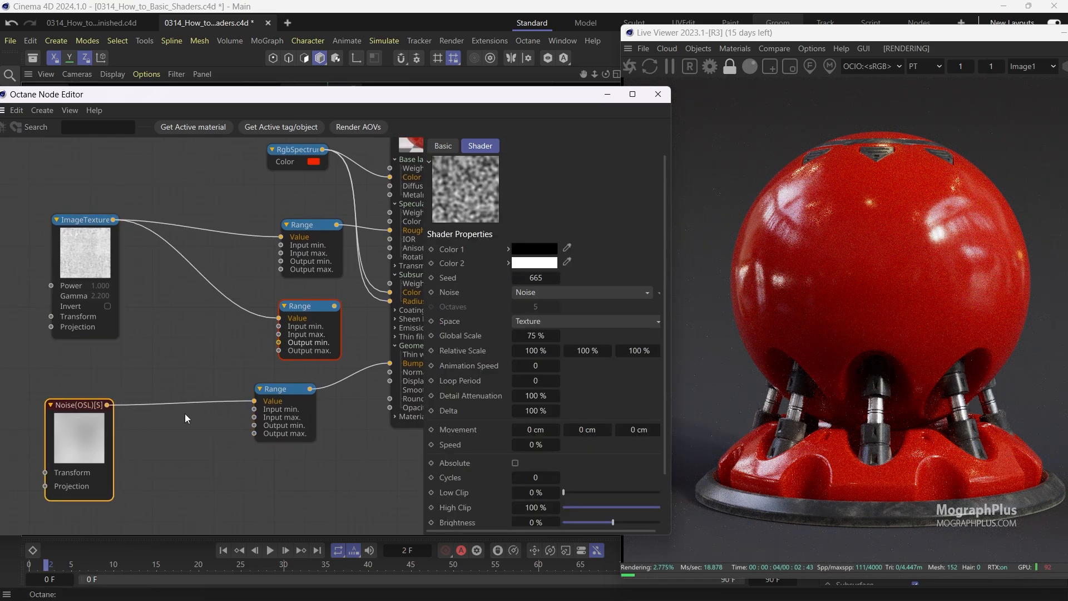
# Rearrange the two new Range nodes, the ImageTexture and the Noise node into a more compact layout.
pyautogui.moveTo(281, 391); pyautogui.dragTo(199, 417)
pyautogui.moveTo(300, 313); pyautogui.dragTo(196, 338)
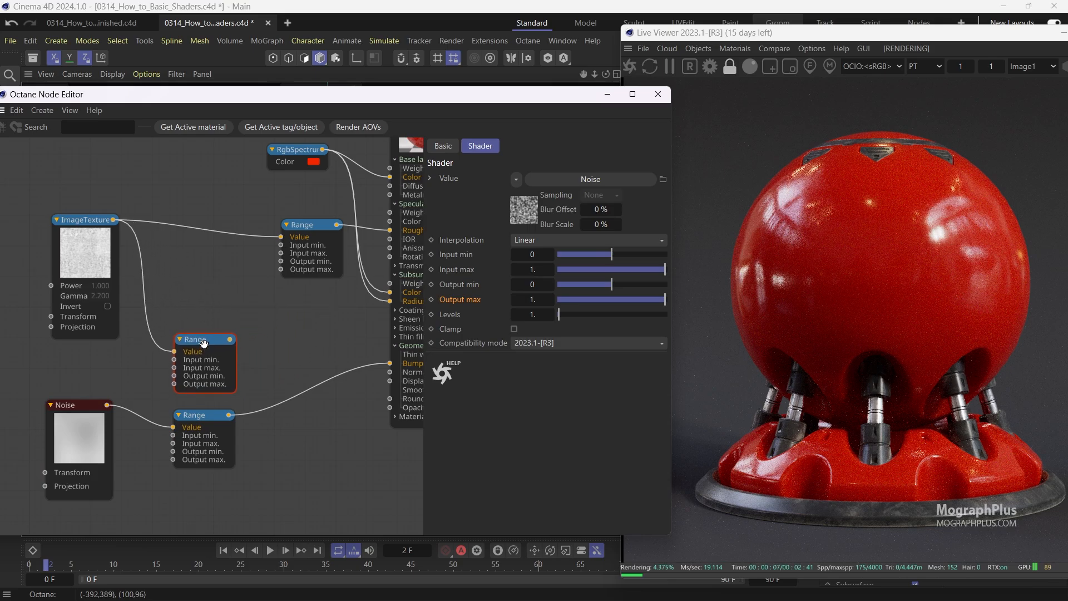
pyautogui.scroll(-2, 278, 367)
pyautogui.moveTo(269, 357); pyautogui.dragTo(242, 356, button='middle')
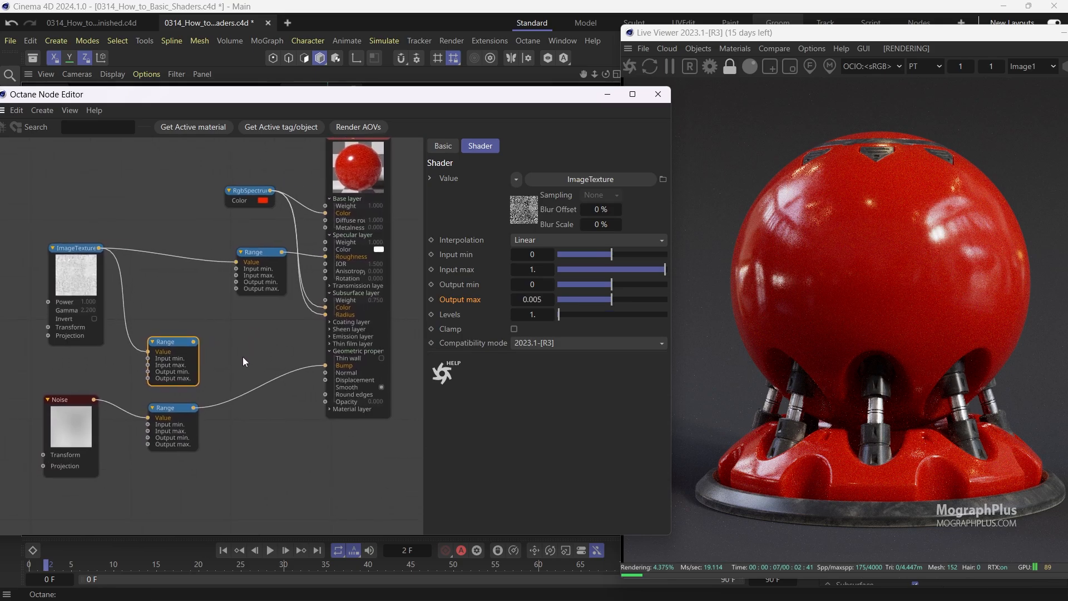
pyautogui.moveTo(78, 293); pyautogui.dragTo(53, 296)
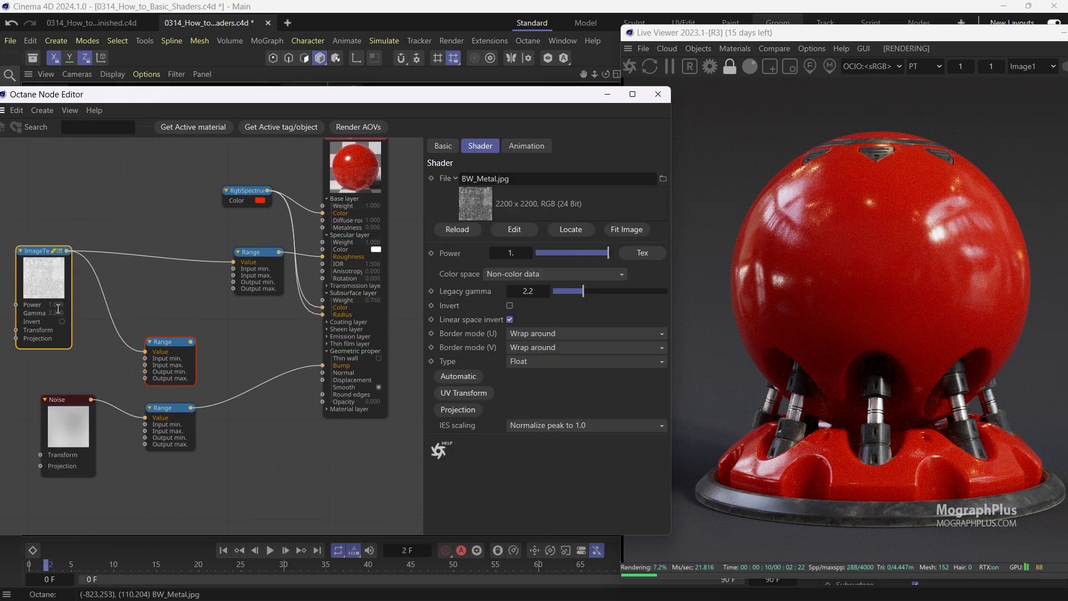
pyautogui.moveTo(86, 425); pyautogui.dragTo(61, 413)
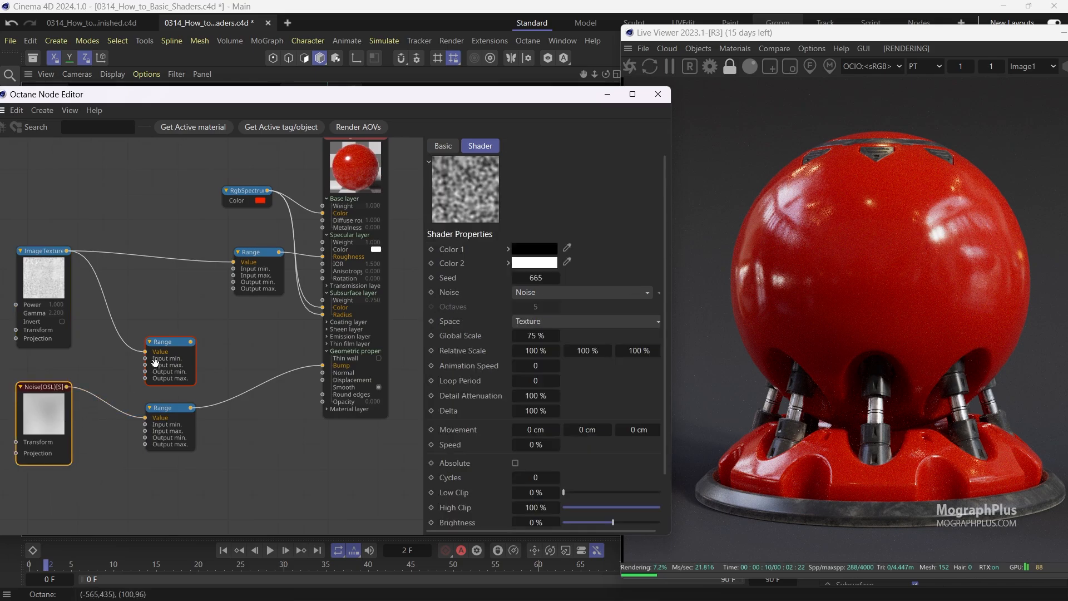
pyautogui.moveTo(164, 349); pyautogui.dragTo(164, 342)
pyautogui.moveTo(169, 403); pyautogui.dragTo(162, 402)
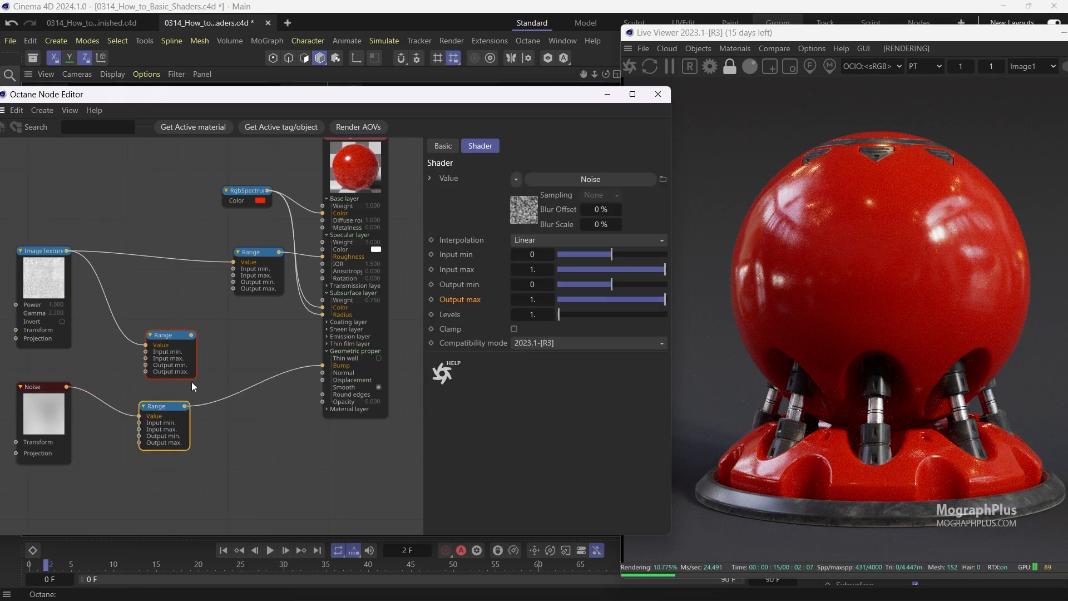
# Add a Mix texture node and connect its output to the material's Bump input.
pyautogui.write('c')
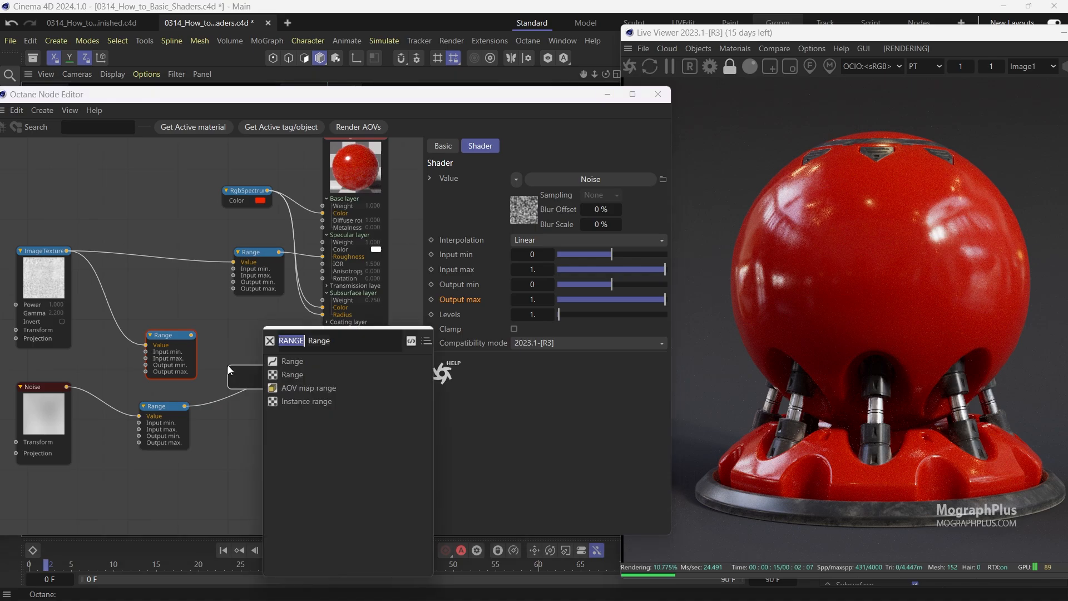
pyautogui.write('MIX')
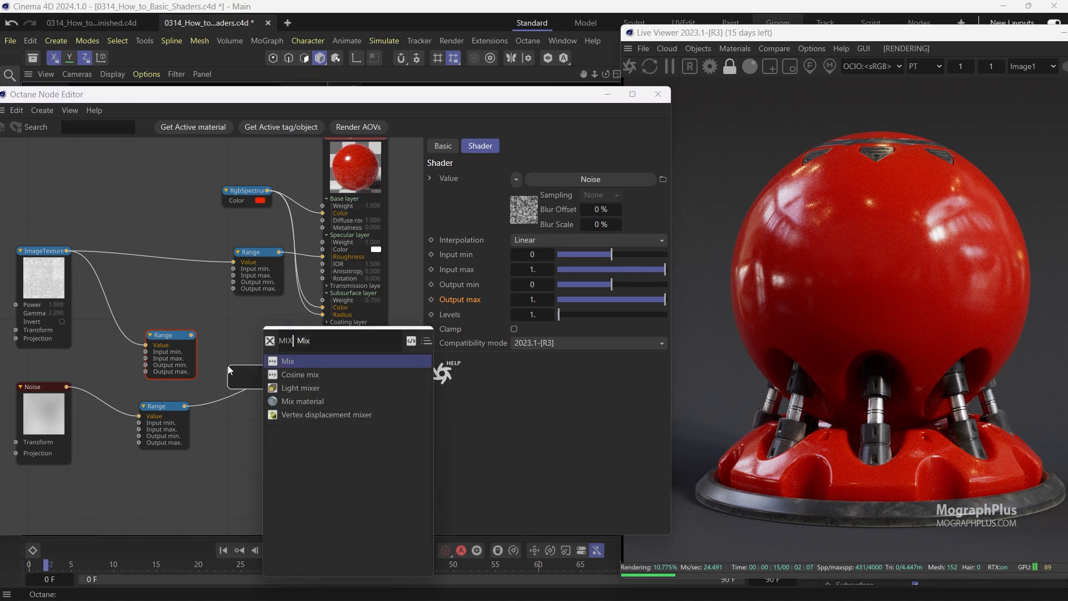
pyautogui.click(295, 362)
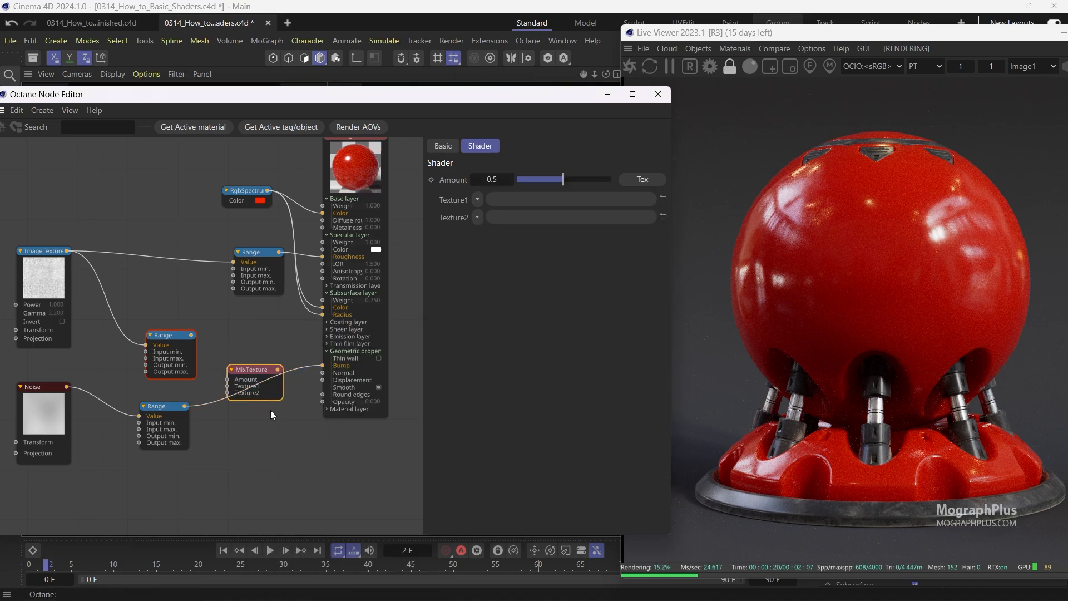
pyautogui.moveTo(279, 366); pyautogui.dragTo(328, 361)
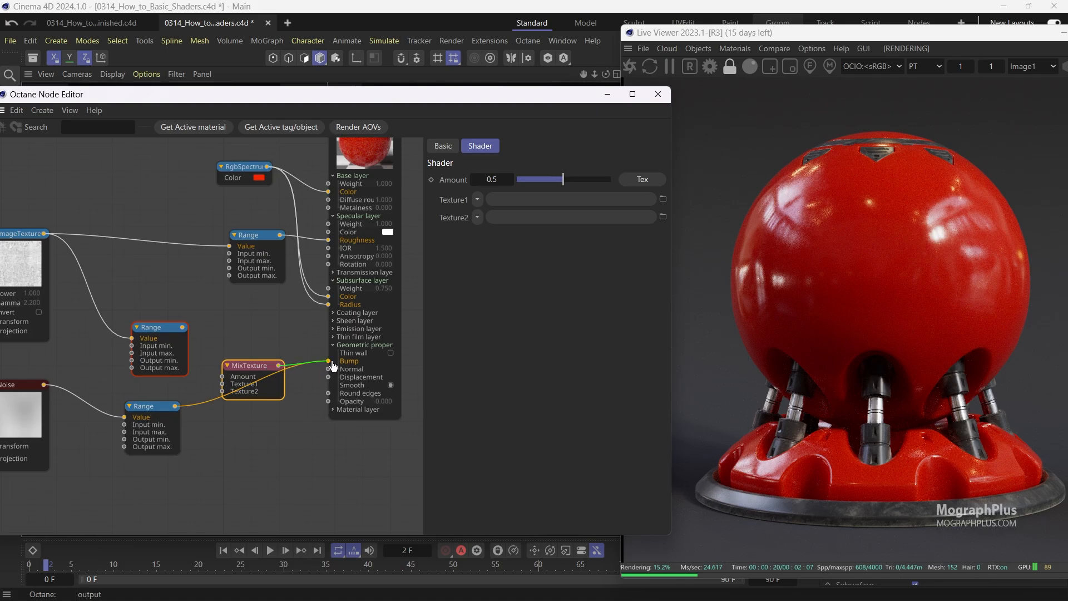
# Connect the image Range to Texture1 and the noise Range to Texture2 of the MixTexture node.
pyautogui.moveTo(196, 318); pyautogui.dragTo(247, 295, button='middle')
pyautogui.scroll(1, 247, 294)
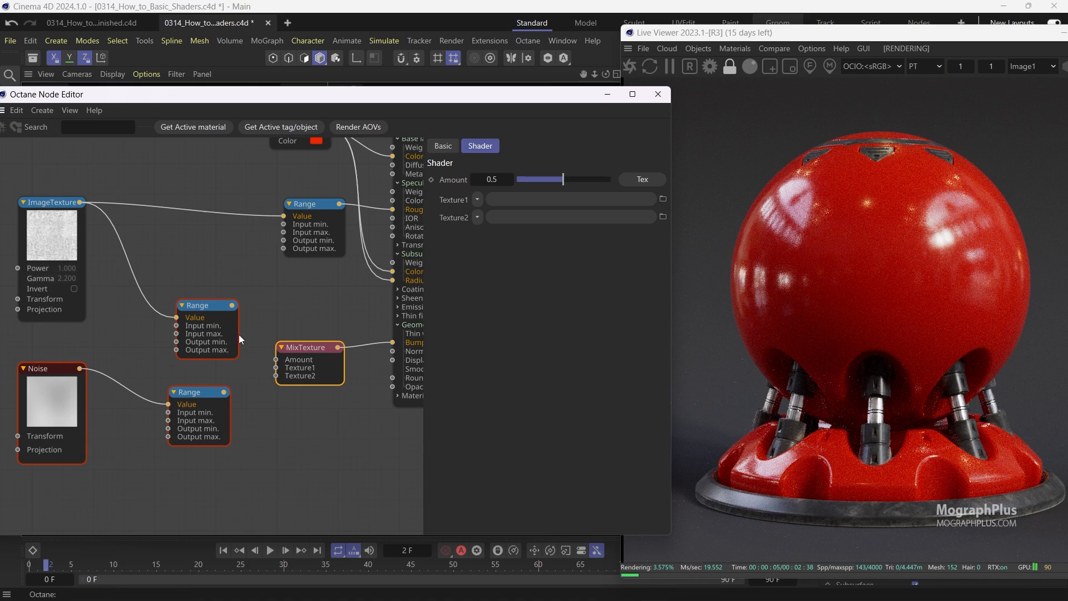
pyautogui.moveTo(235, 305); pyautogui.dragTo(277, 369)
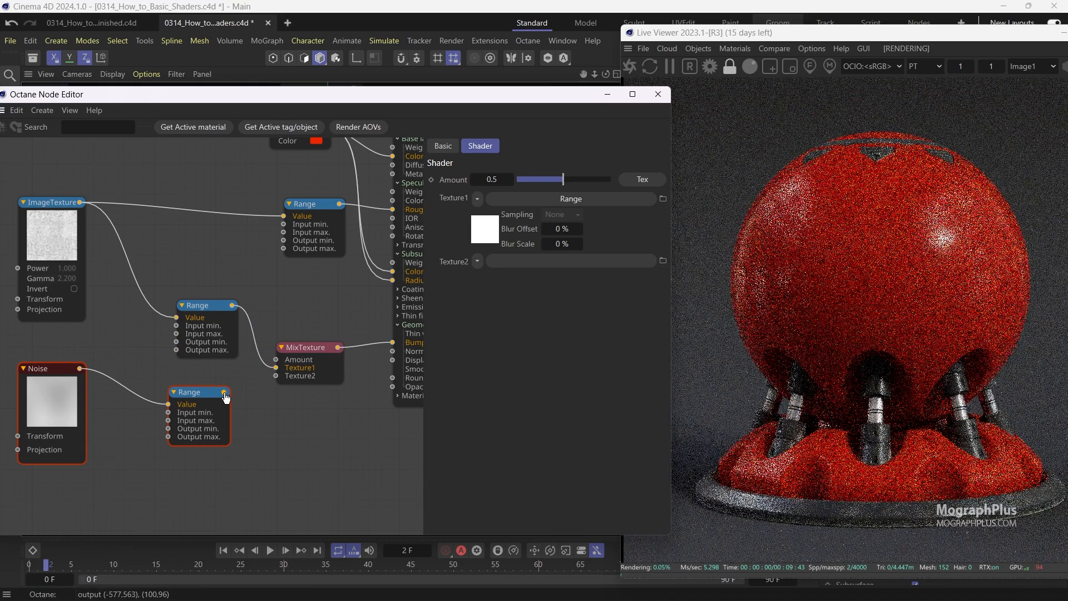
pyautogui.moveTo(224, 392); pyautogui.dragTo(276, 376)
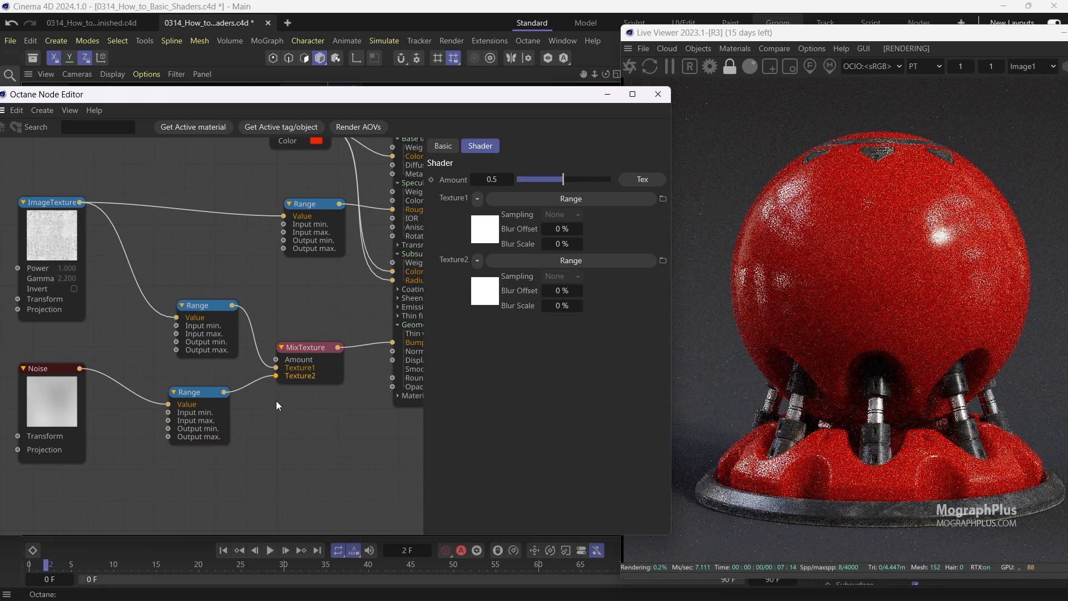
# Solo the MixTexture node to preview its blended output.
pyautogui.click(284, 355)
pyautogui.rightClick(305, 352)
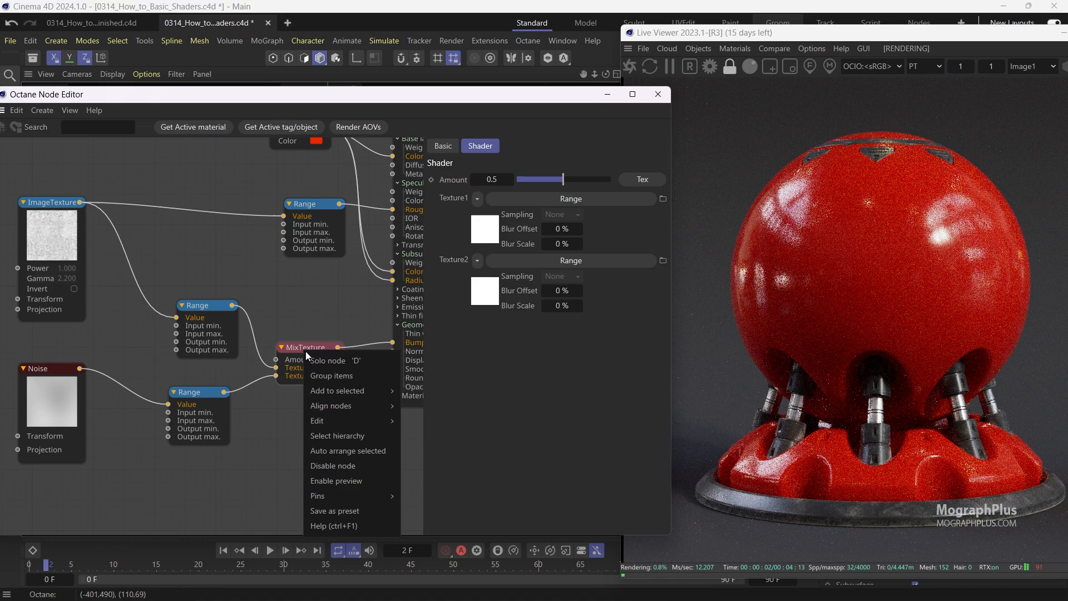
pyautogui.click(334, 361)
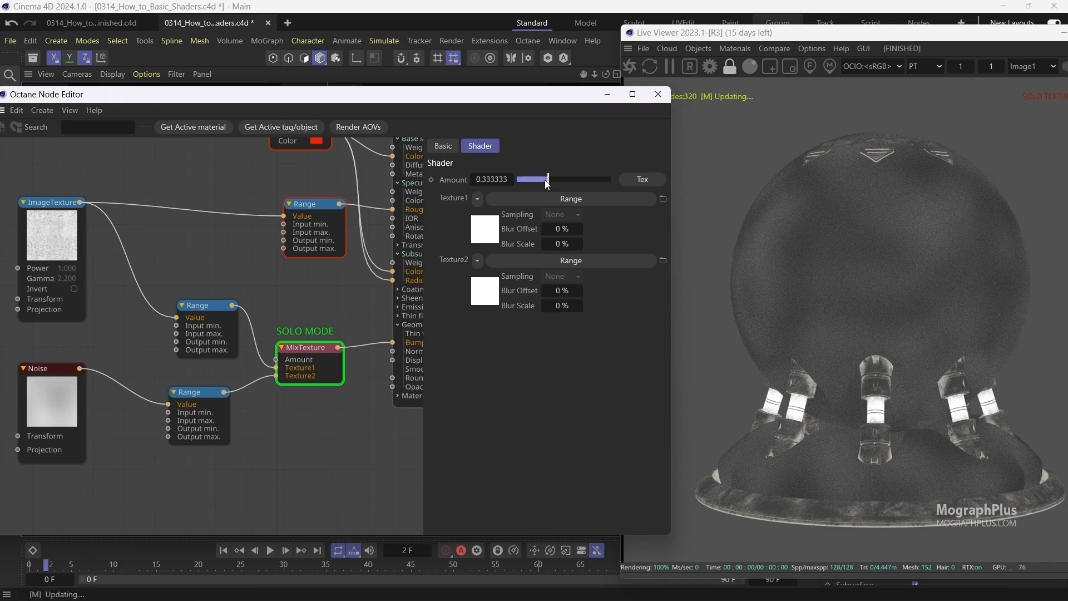
# Set the MixTexture Amount to 0.5 and disable solo mode on the node.
pyautogui.moveTo(552, 180); pyautogui.dragTo(506, 181)
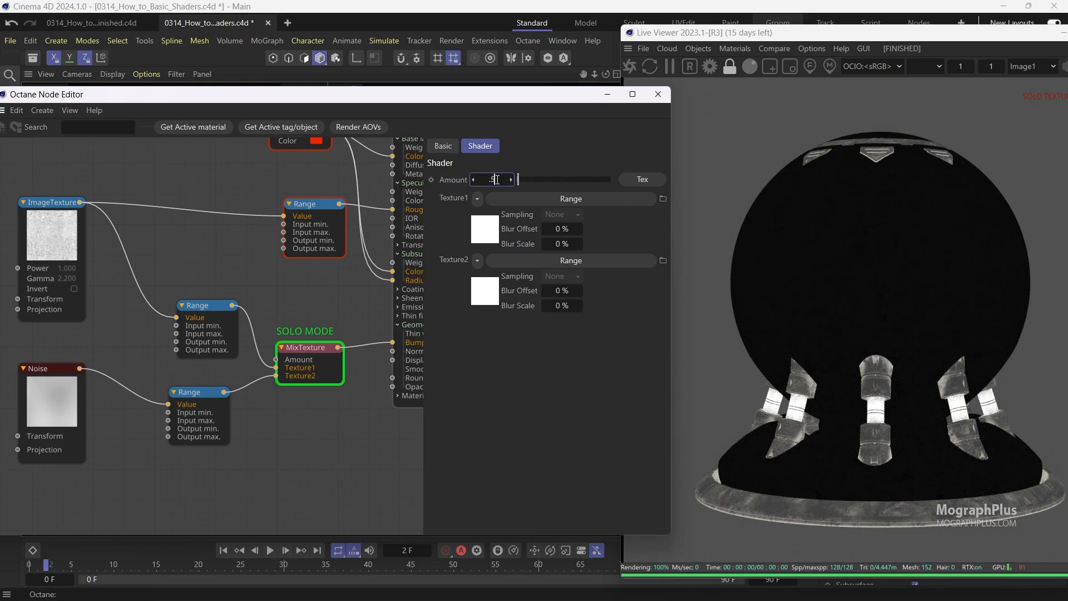
pyautogui.write('.5')
pyautogui.press('Return')
pyautogui.rightClick(321, 348)
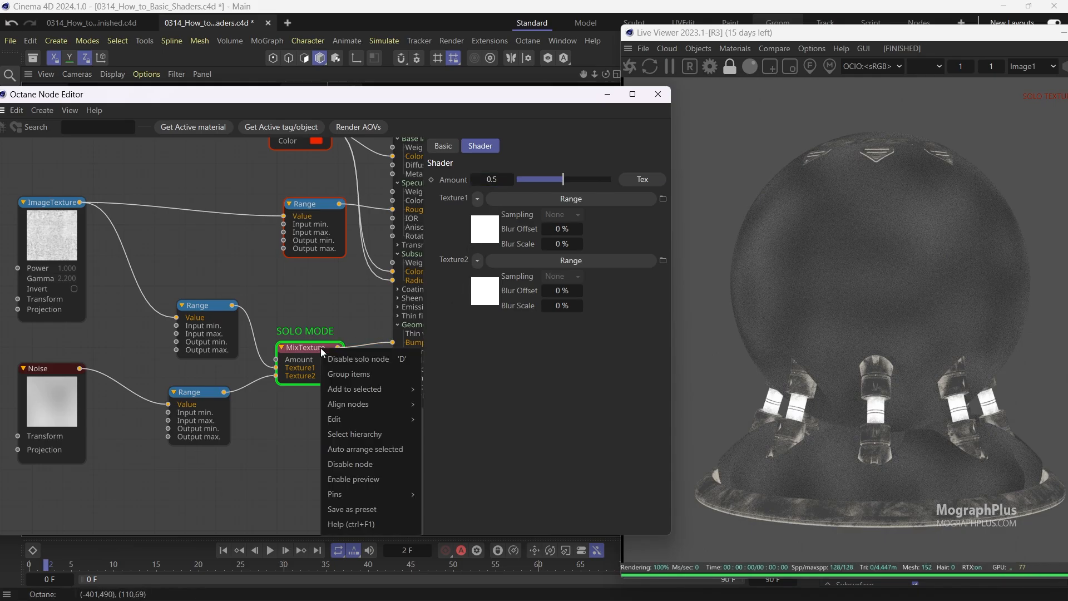
pyautogui.click(348, 360)
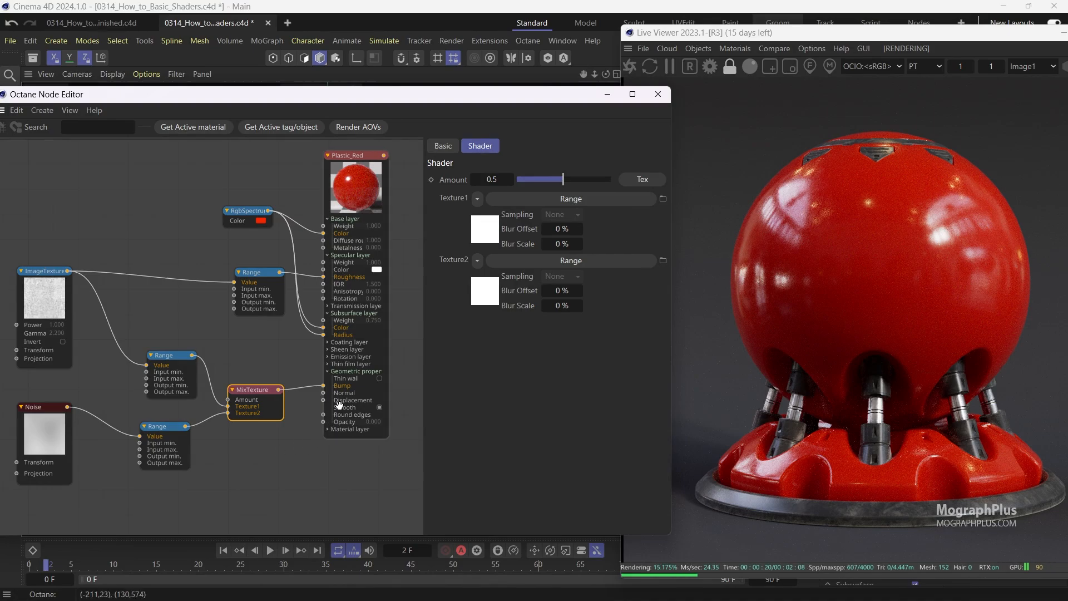
# Set the Plastic_Red material's Coating layer Weight to 0.5 and IOR to 1.2.
pyautogui.click(356, 201)
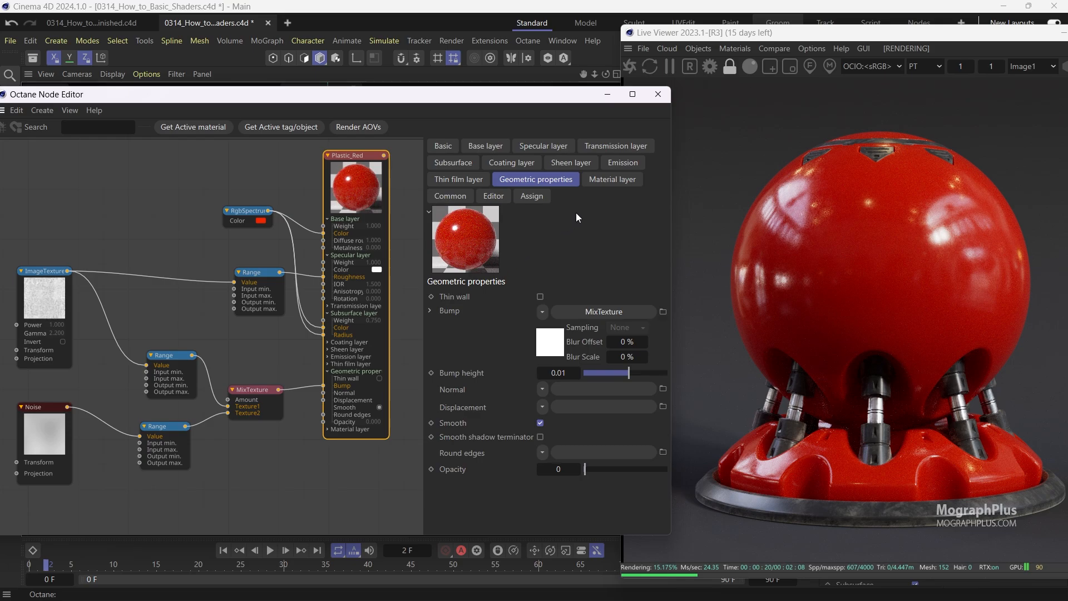
pyautogui.click(517, 163)
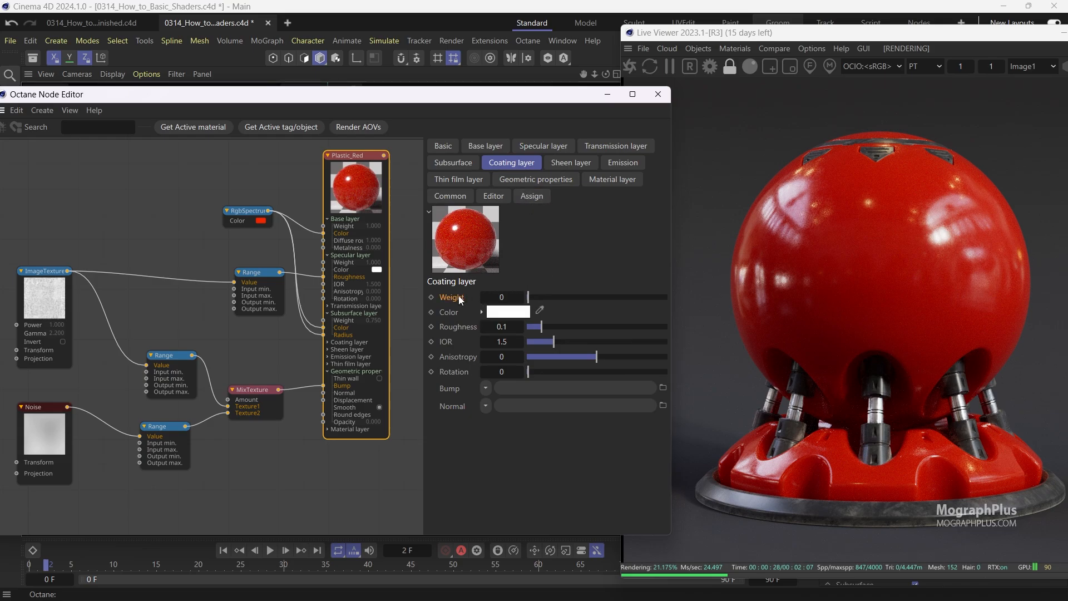
pyautogui.click(491, 300)
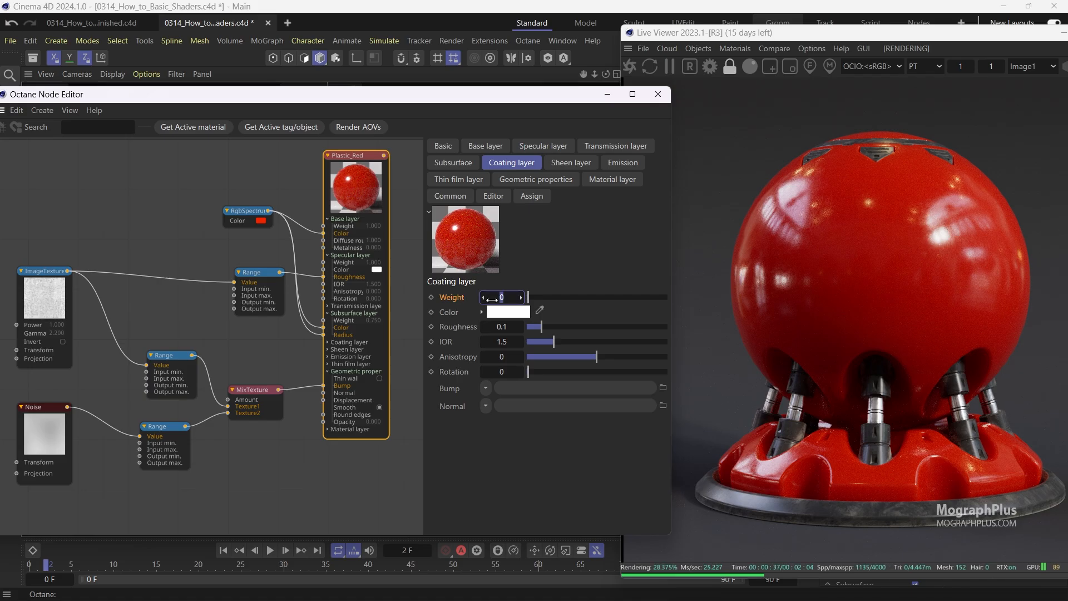
pyautogui.write('0.5')
pyautogui.press('Return')
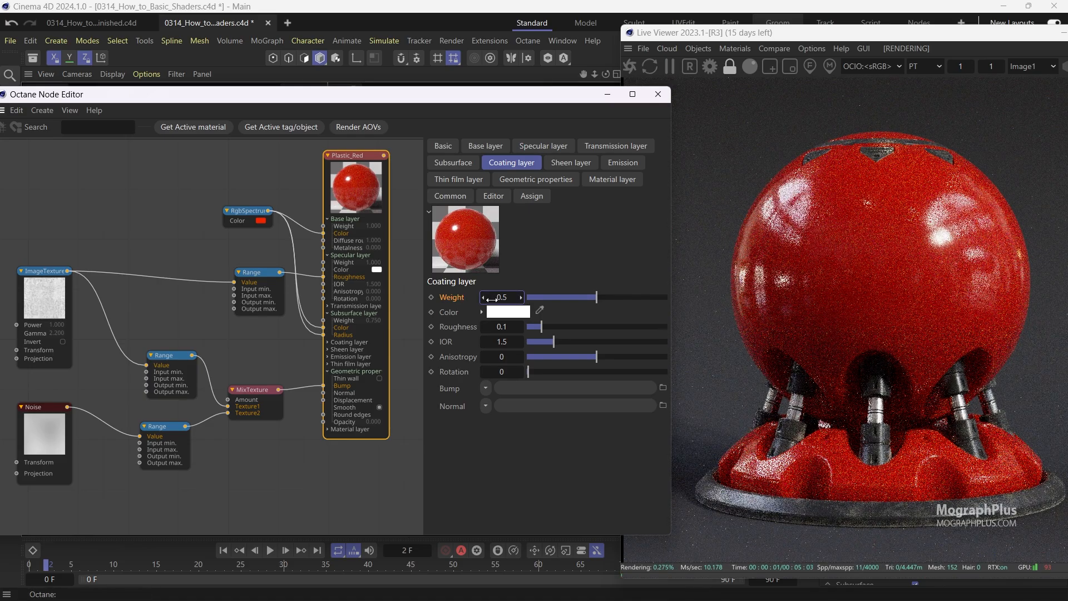
pyautogui.click(506, 340)
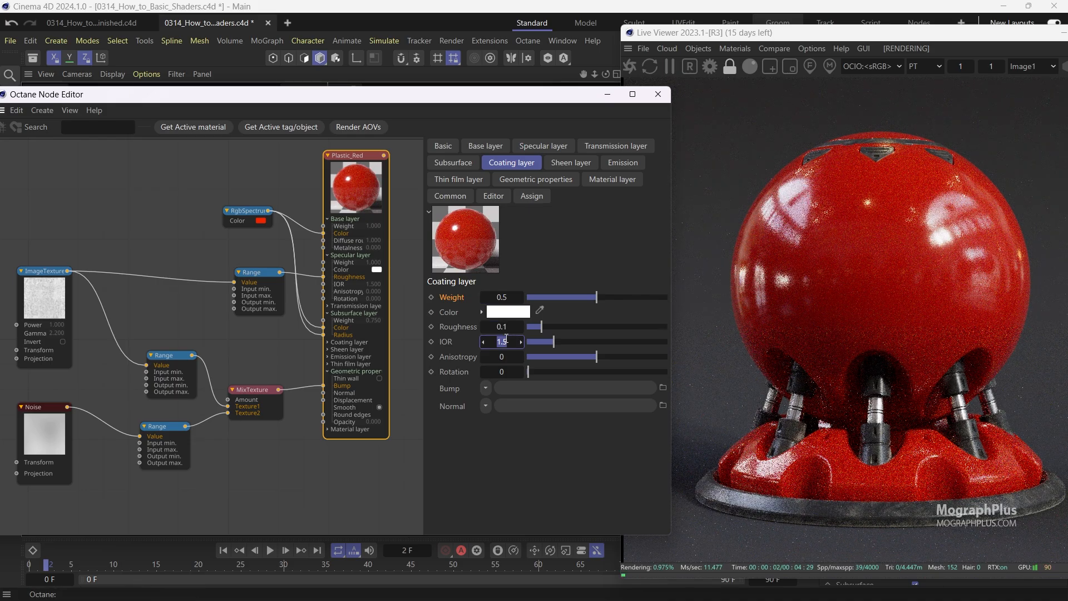
pyautogui.write('1.2')
pyautogui.press('Return')
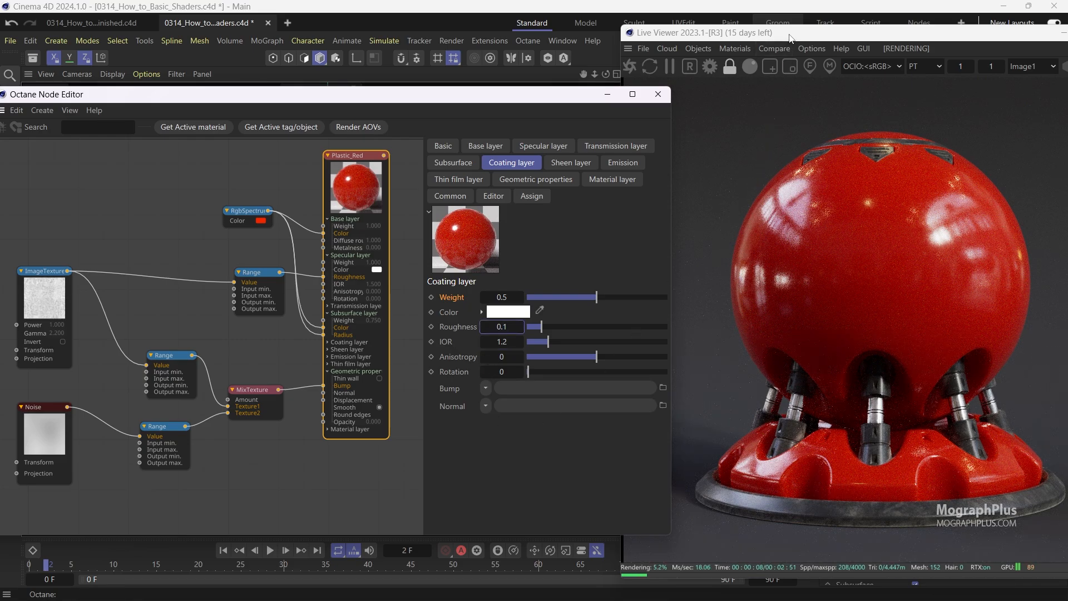
# Compare the Live Viewer render with the Plastic_red reference image, inspecting the sphere and base up close.
pyautogui.click(792, 34)
pyautogui.moveTo(791, 33); pyautogui.dragTo(728, 36)
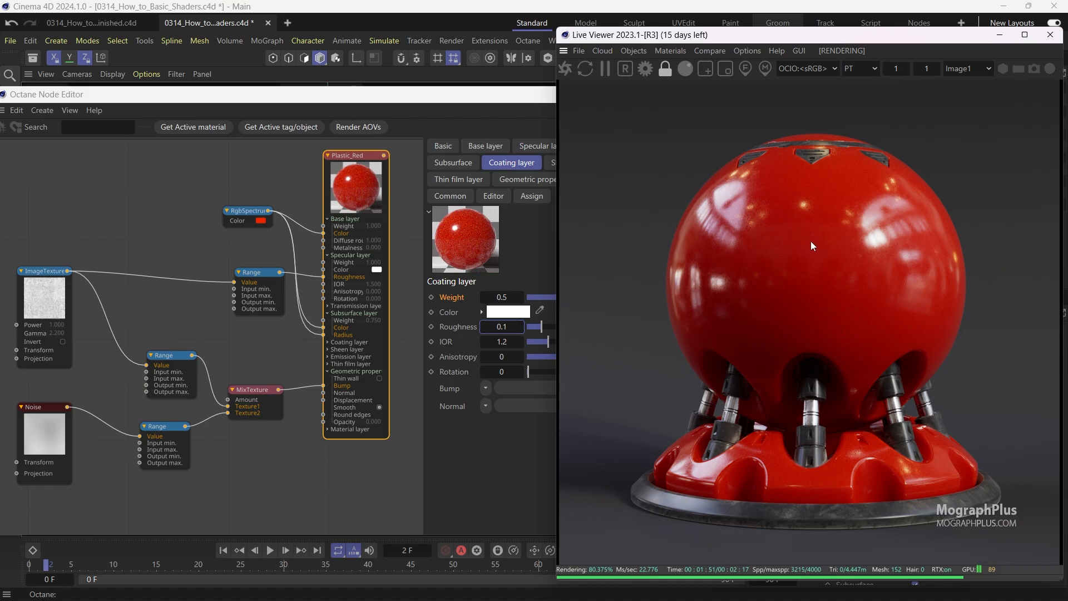
pyautogui.moveTo(84, 239); pyautogui.dragTo(16, 371)
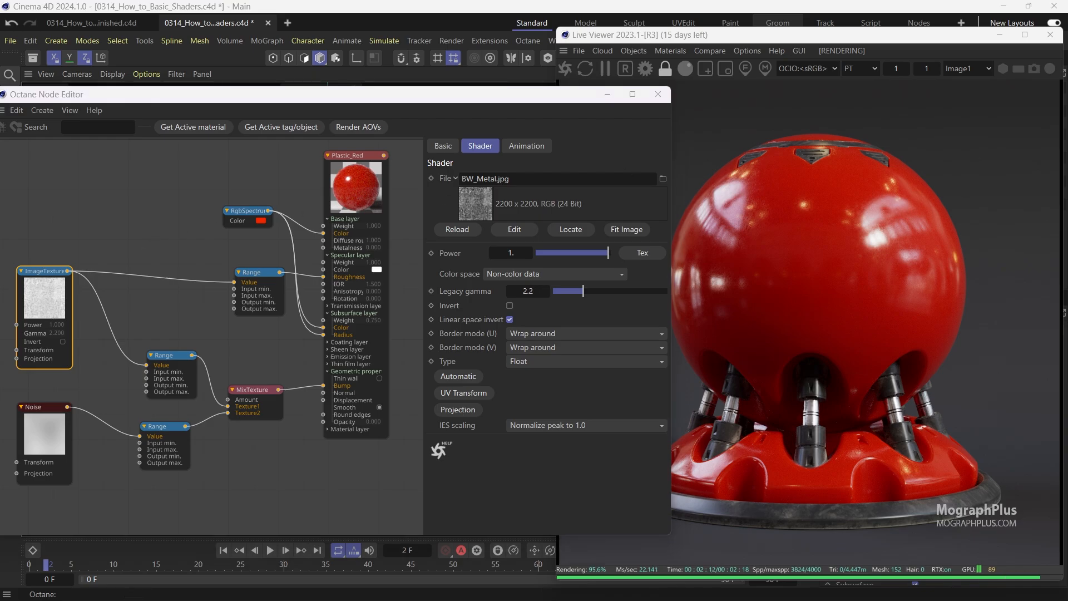
pyautogui.scroll(2, 627, 183)
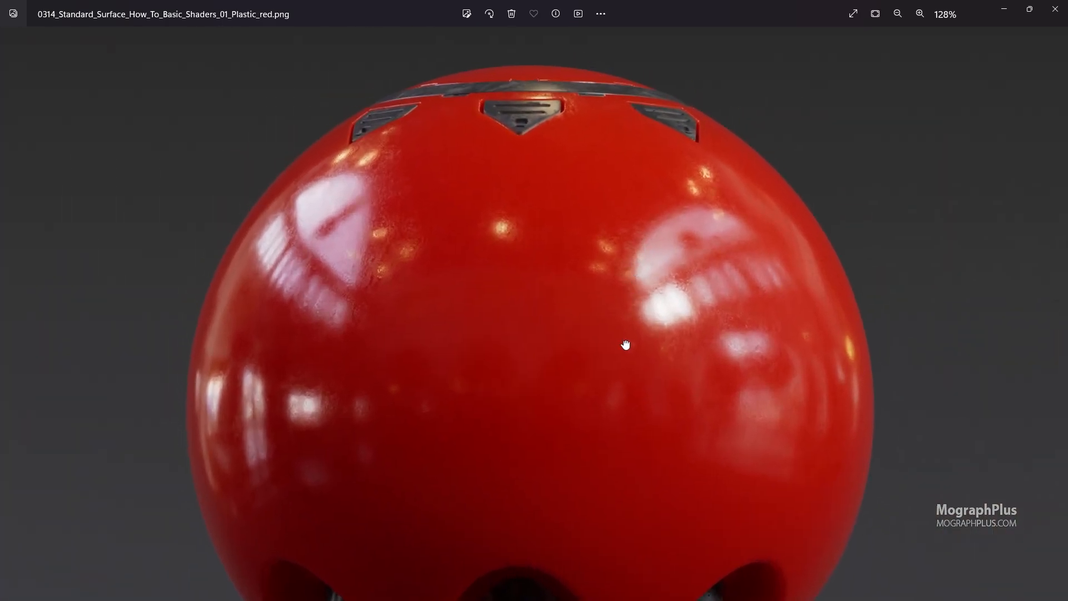
pyautogui.moveTo(624, 345); pyautogui.dragTo(612, 75)
pyautogui.moveTo(612, 257); pyautogui.dragTo(608, 136)
pyautogui.moveTo(596, 231); pyautogui.dragTo(605, 327)
pyautogui.moveTo(595, 201); pyautogui.dragTo(582, 395)
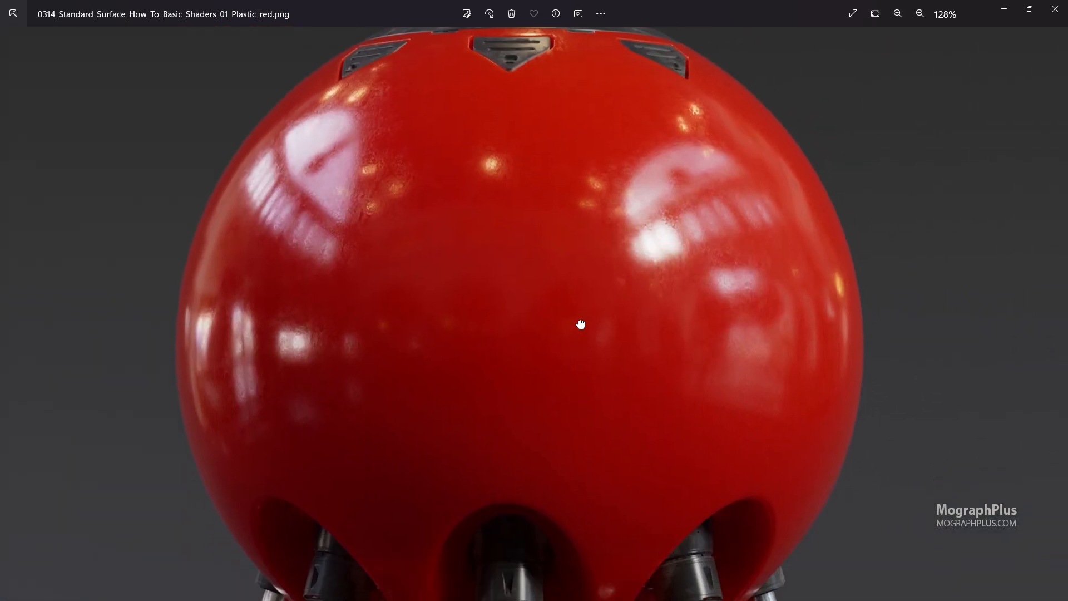
pyautogui.scroll(-3, 578, 319)
pyautogui.scroll(5, 646, 447)
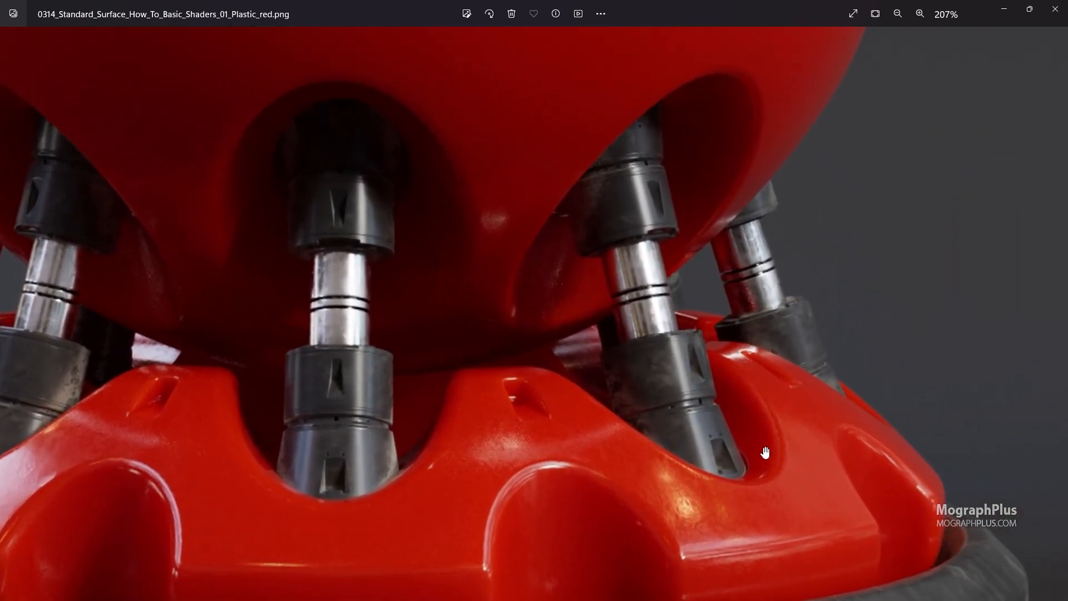
pyautogui.moveTo(739, 419); pyautogui.dragTo(714, 354)
pyautogui.moveTo(502, 305); pyautogui.dragTo(819, 296)
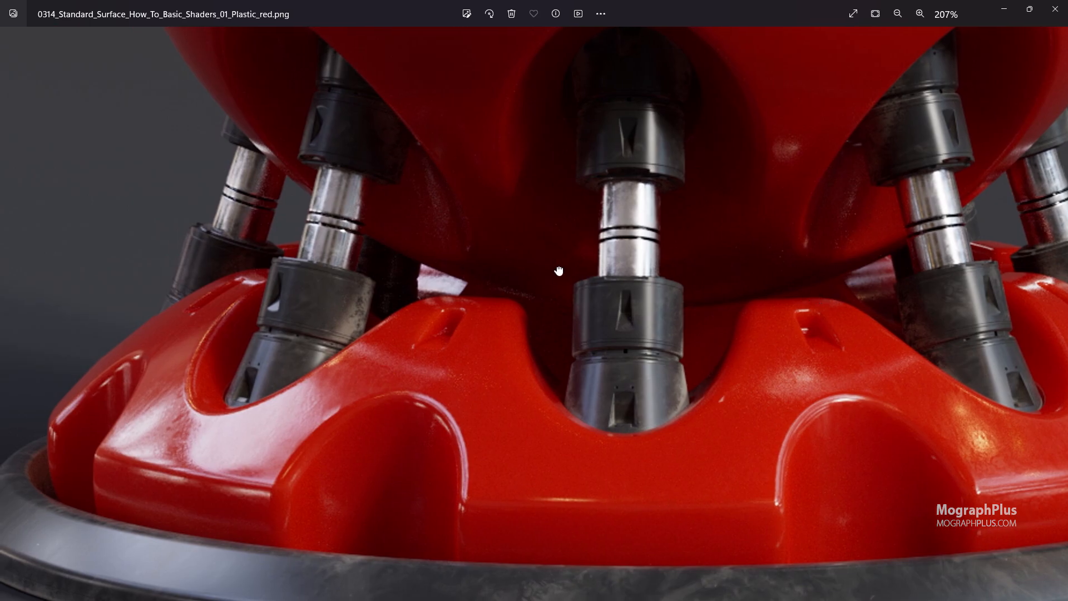
pyautogui.moveTo(559, 271); pyautogui.dragTo(464, 301)
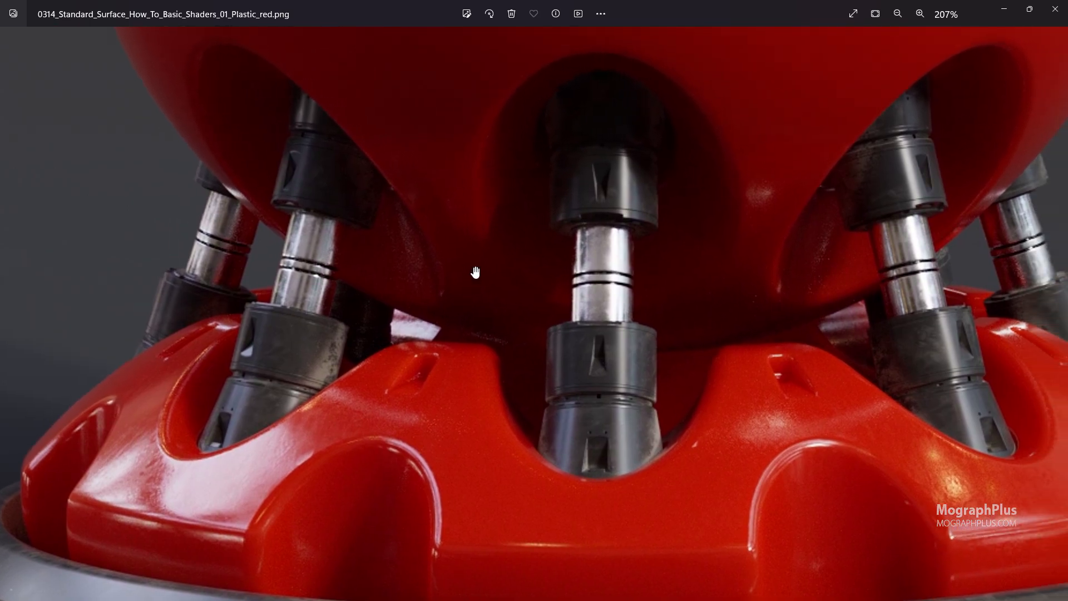
pyautogui.scroll(-6, 473, 267)
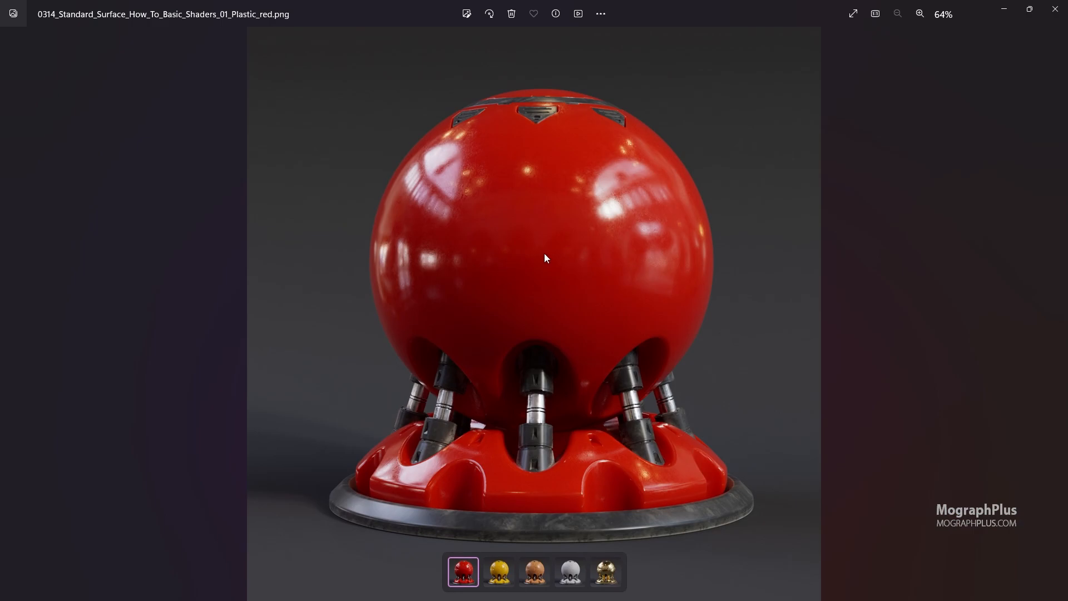
pyautogui.scroll(6, 434, 139)
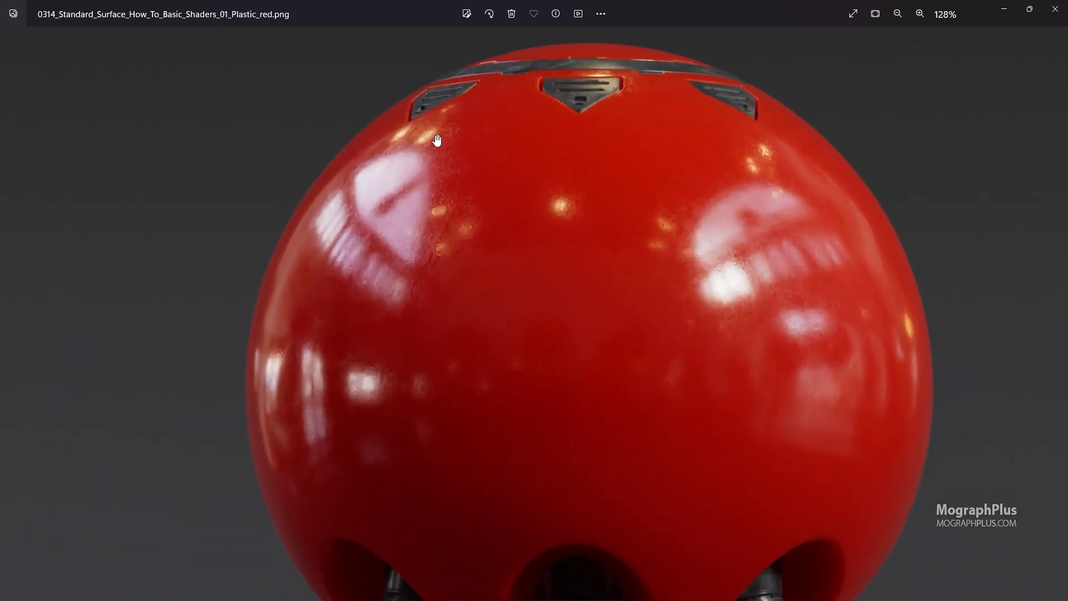
pyautogui.scroll(-6, 412, 184)
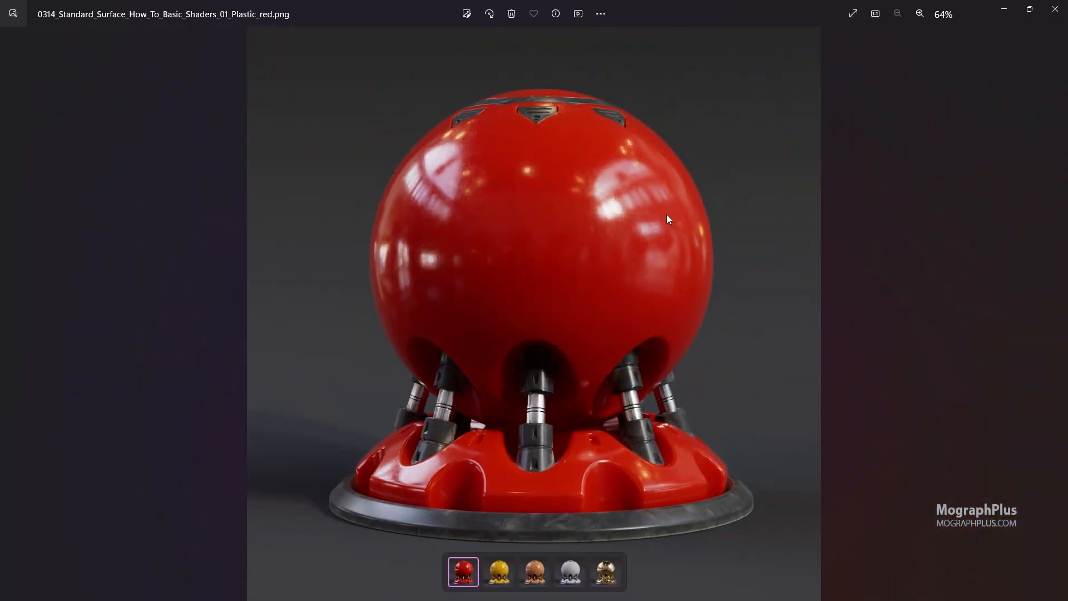
pyautogui.scroll(4, 667, 215)
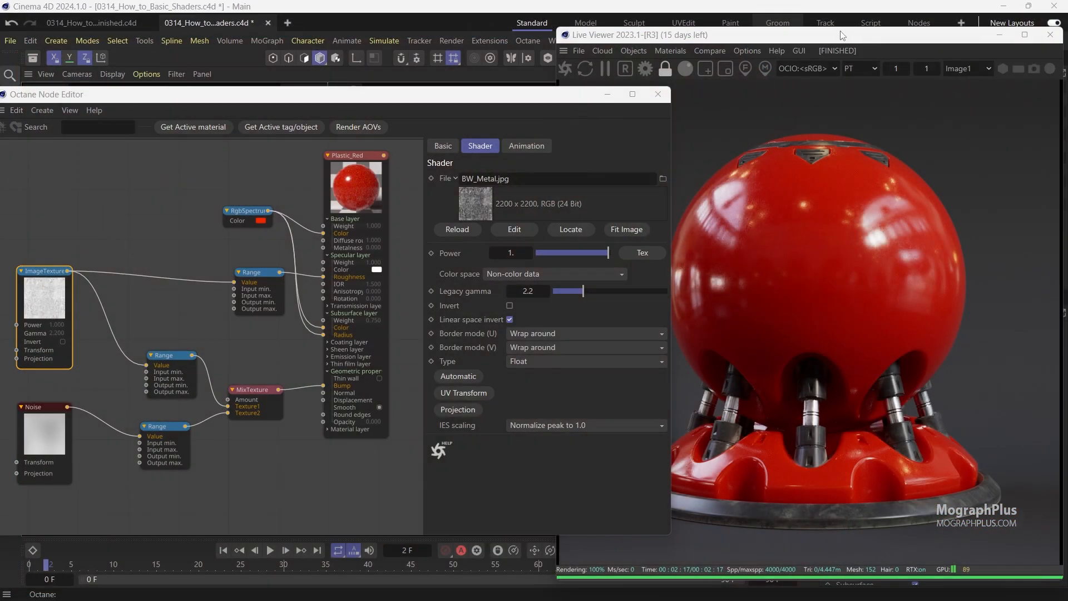
pyautogui.moveTo(841, 34); pyautogui.dragTo(383, 65)
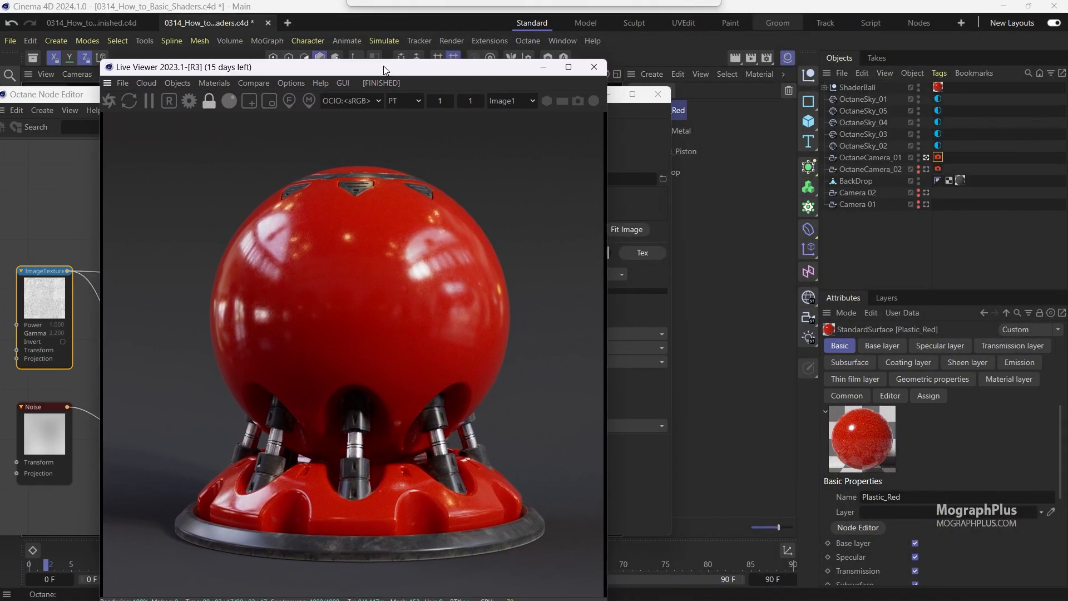
# Duplicate the Plastic_Red material in the material manager.
pyautogui.click(626, 138)
pyautogui.click(728, 148)
pyautogui.moveTo(595, 95); pyautogui.dragTo(469, 104)
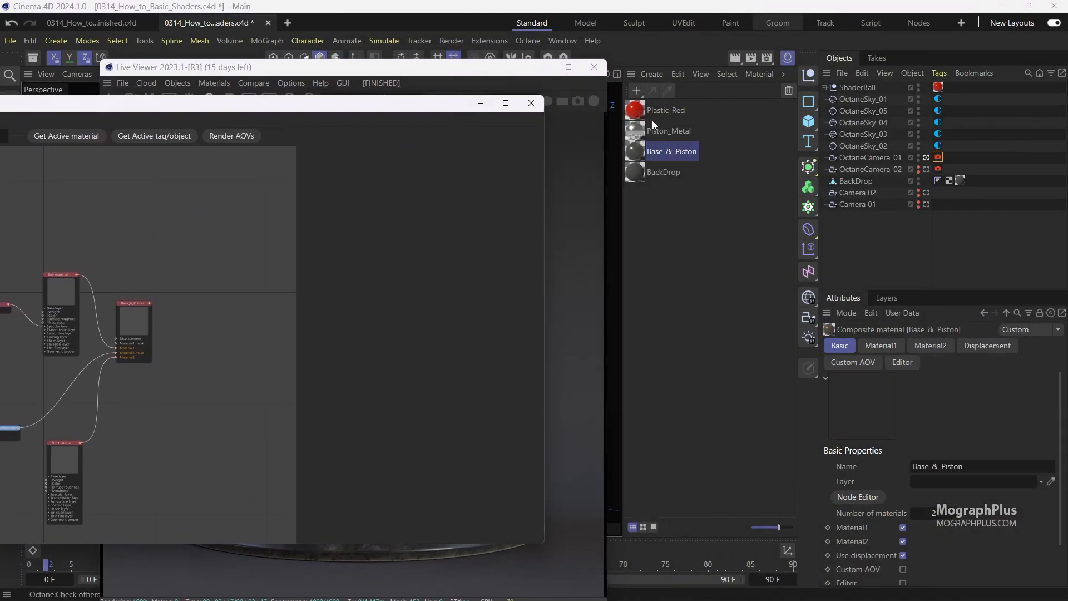
pyautogui.click(663, 111)
pyautogui.keyDown('ctrl'); pyautogui.moveTo(670, 100); pyautogui.dragTo(669, 109); pyautogui.keyUp('ctrl')
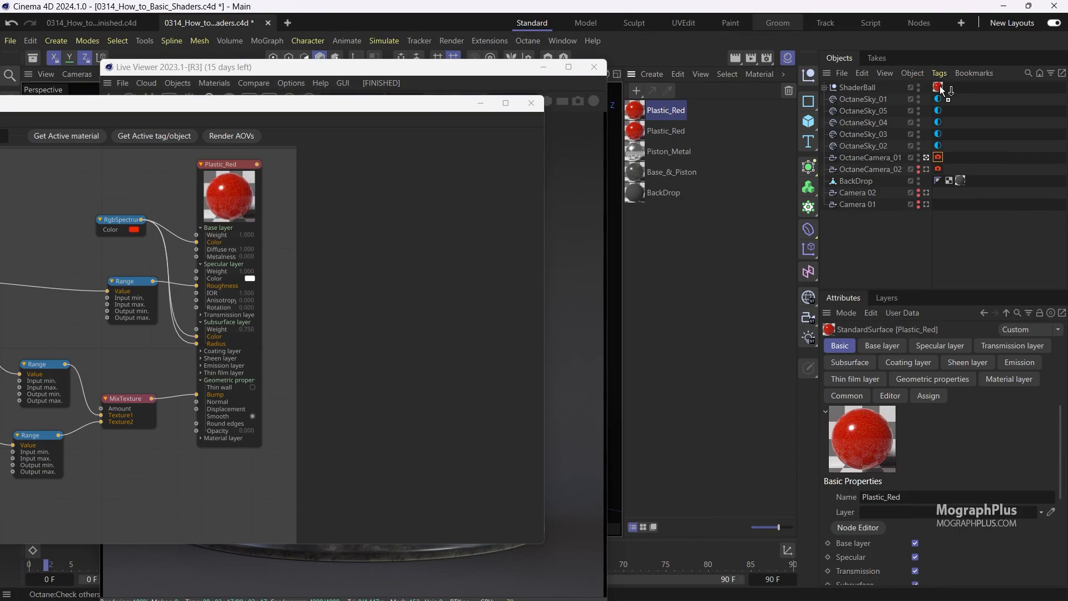
# Rename the duplicated material as Plastic_Yellow.
pyautogui.doubleClick(683, 111)
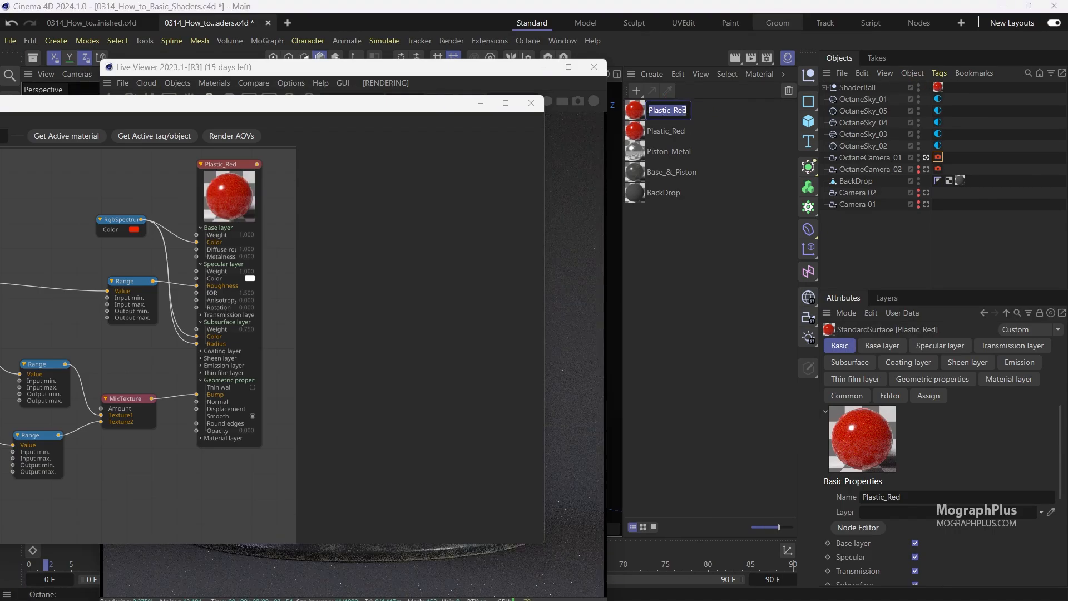
pyautogui.click(688, 111)
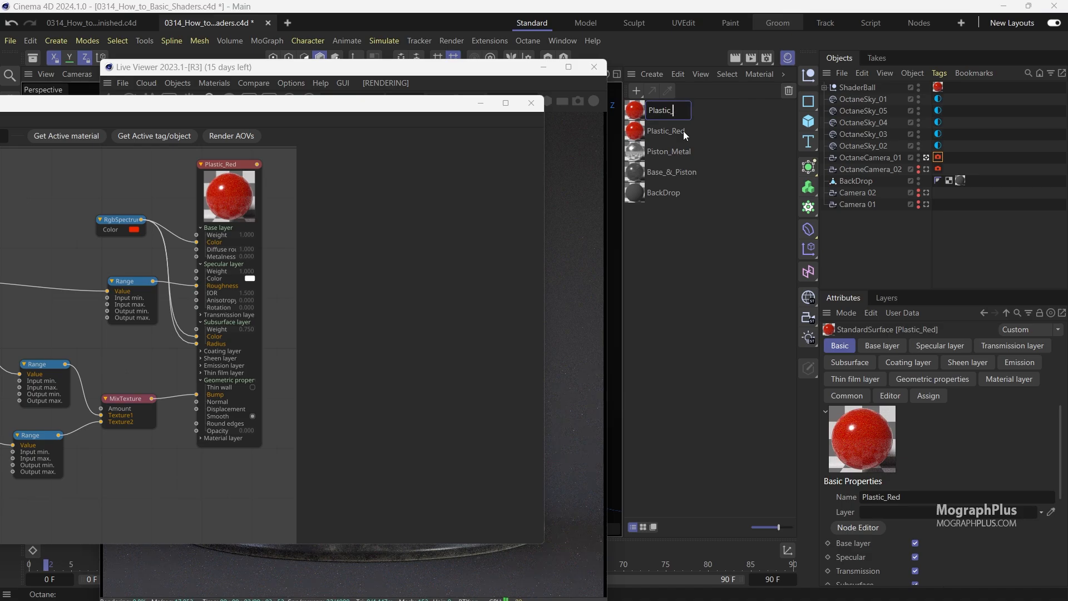
pyautogui.write('Yellow')
pyautogui.press('Return')
pyautogui.click(668, 115)
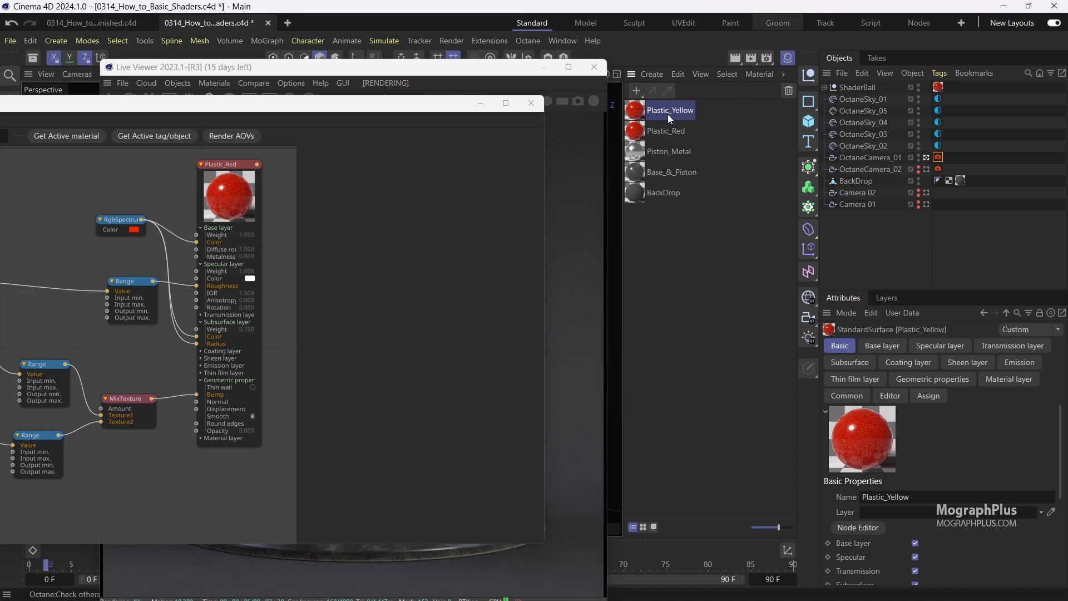
# Set the Plastic_Yellow RgbSpectrum color to an orange-yellow swatch (RGB 255, 155, 0) in the color chooser.
pyautogui.click(670, 148)
pyautogui.click(666, 110)
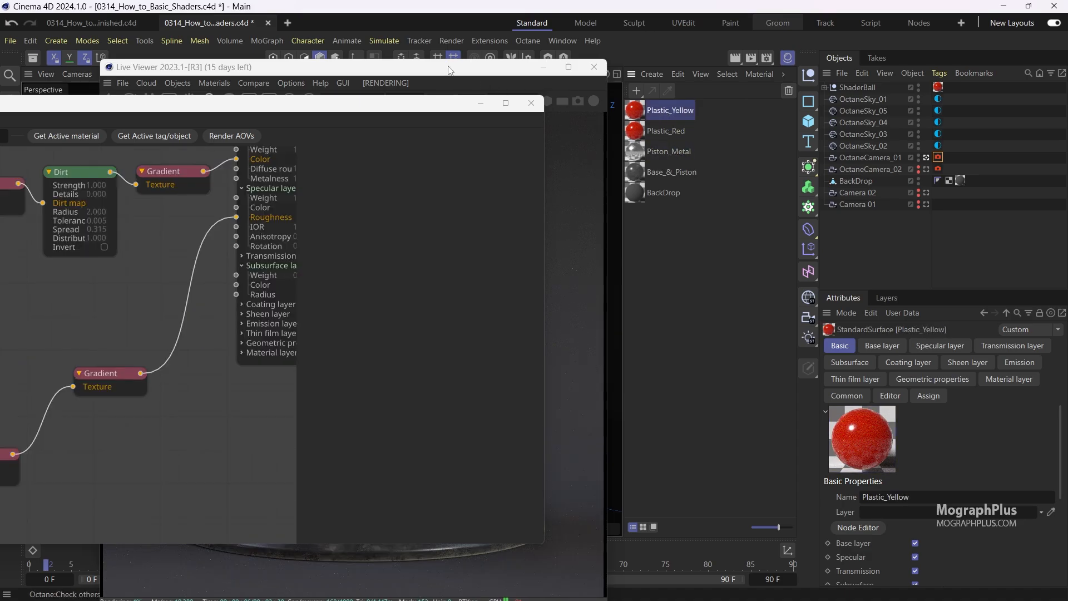
pyautogui.moveTo(461, 71); pyautogui.dragTo(863, 49)
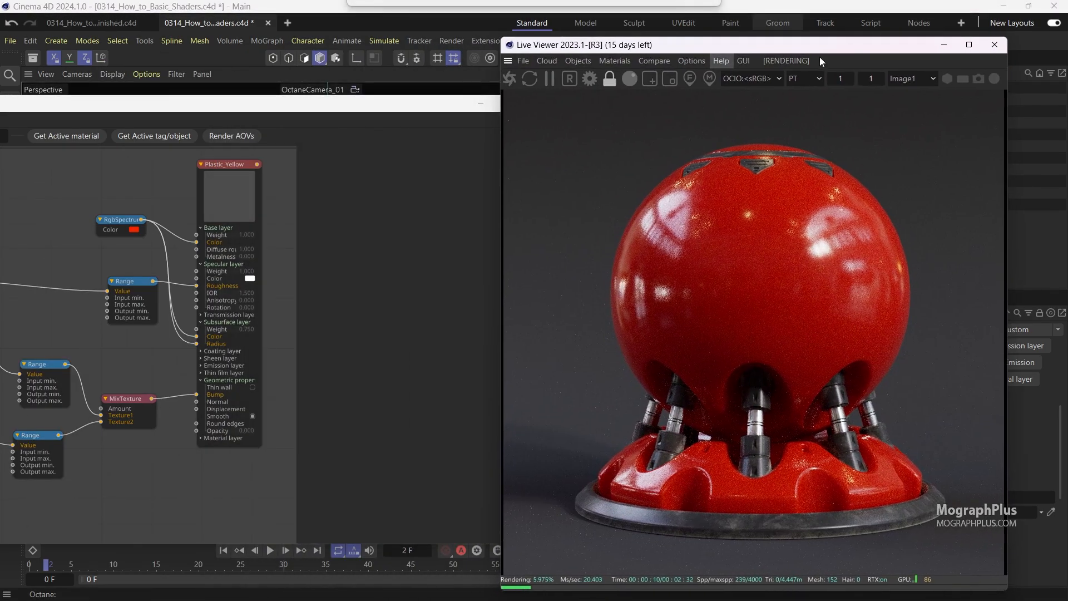
pyautogui.click(126, 217)
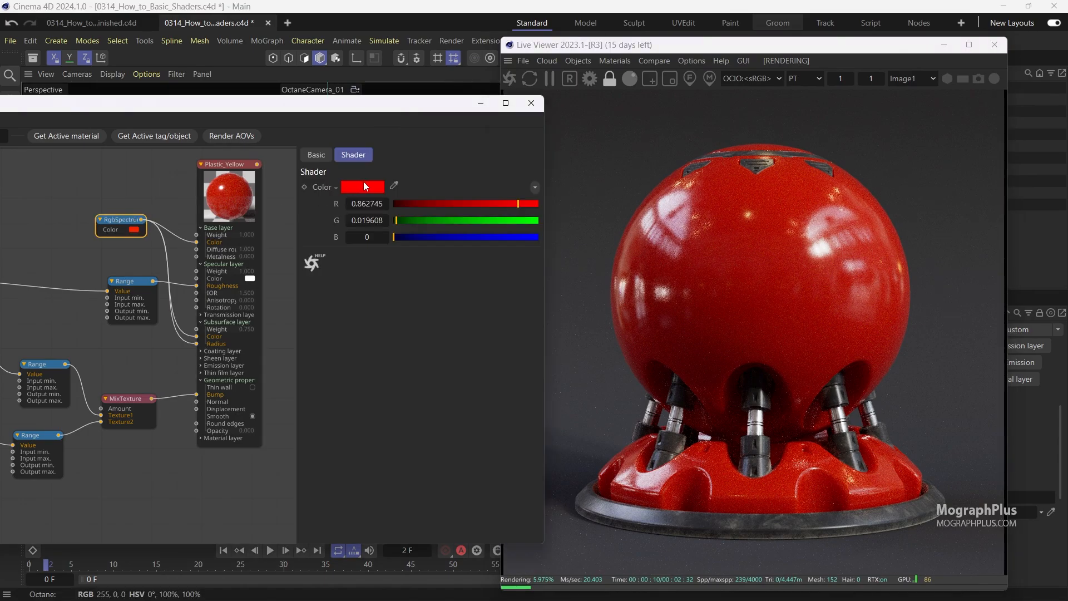
pyautogui.click(362, 185)
pyautogui.click(279, 255)
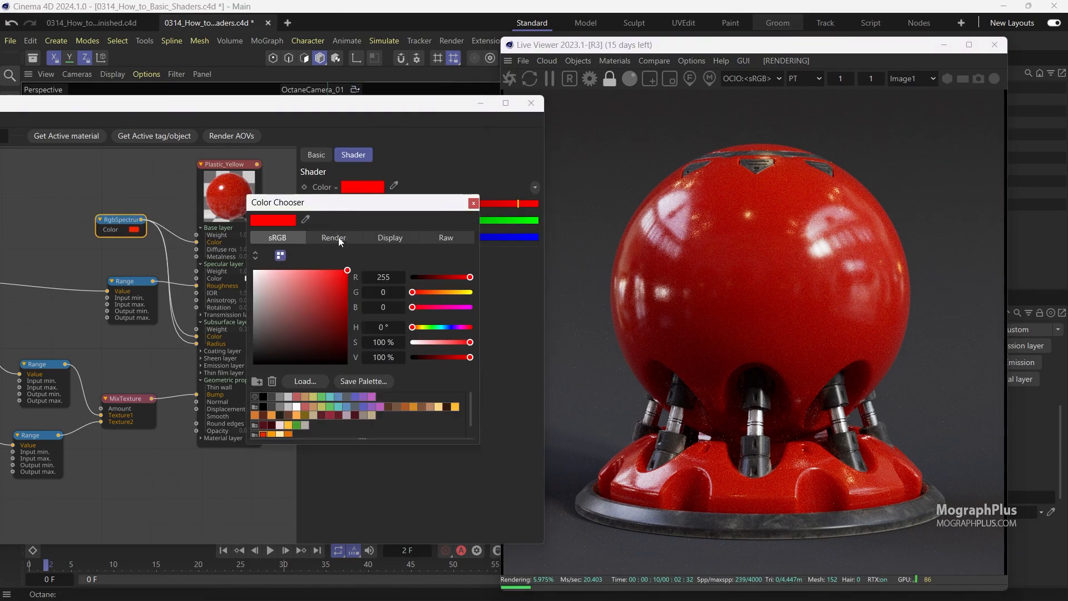
pyautogui.click(334, 237)
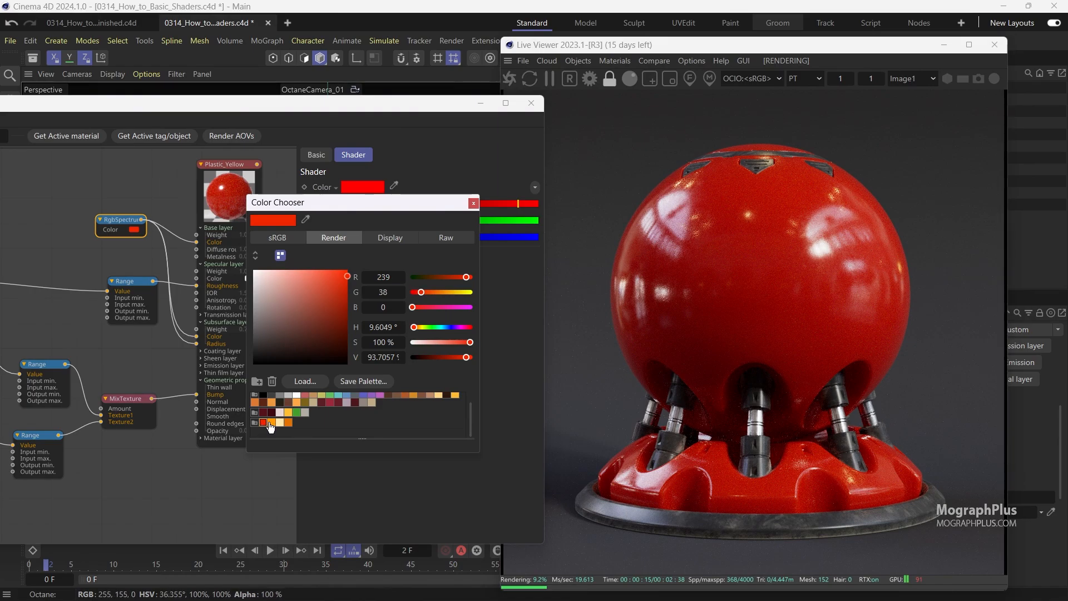
pyautogui.click(271, 422)
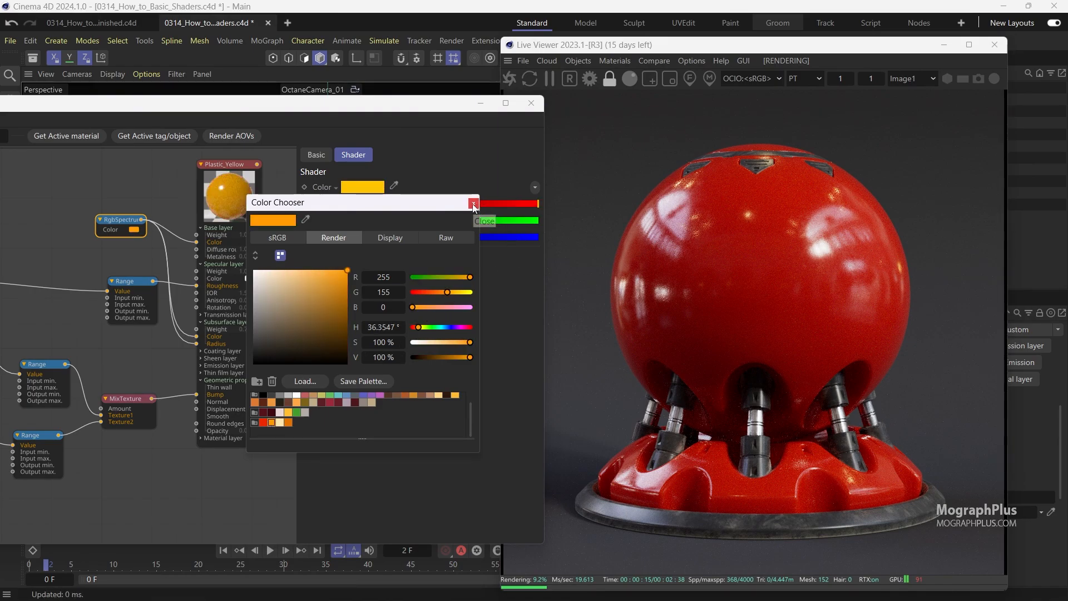
pyautogui.click(473, 204)
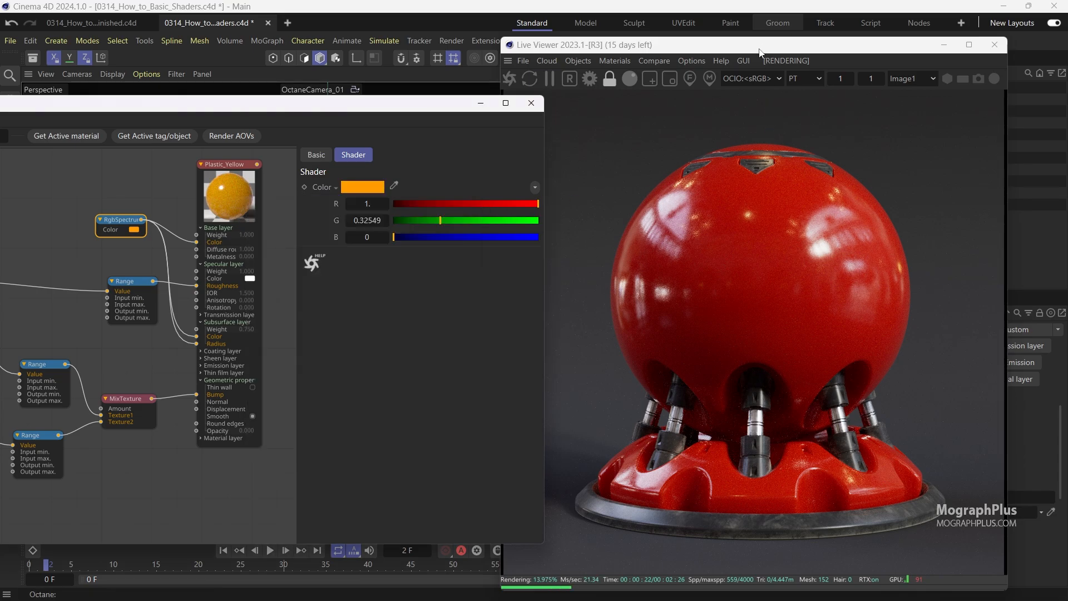
# Restart the Live Viewer render to update the scene.
pyautogui.moveTo(761, 53); pyautogui.dragTo(749, 216)
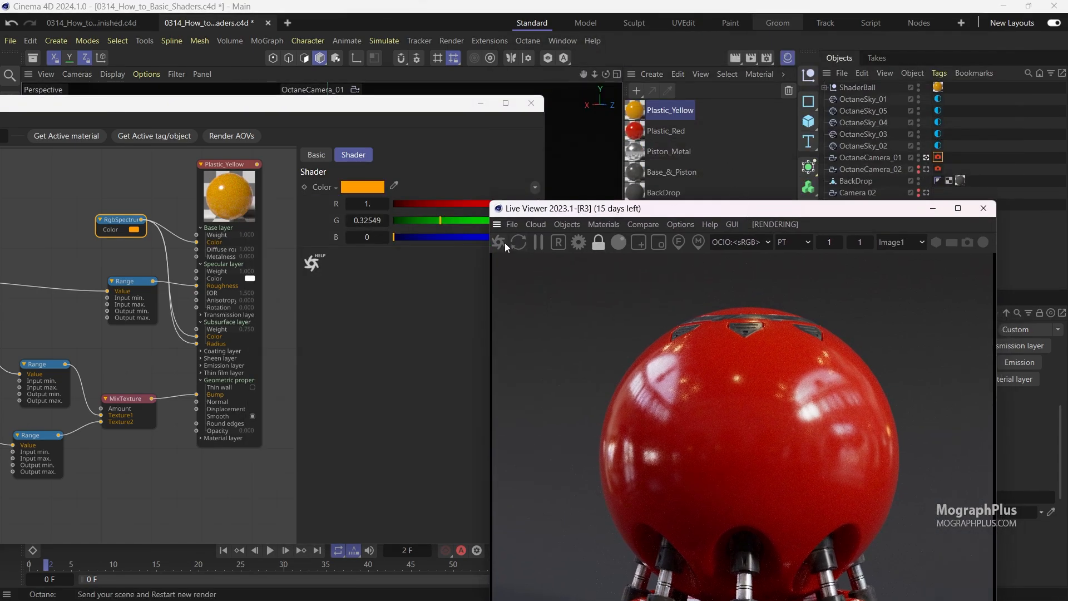
pyautogui.click(545, 240)
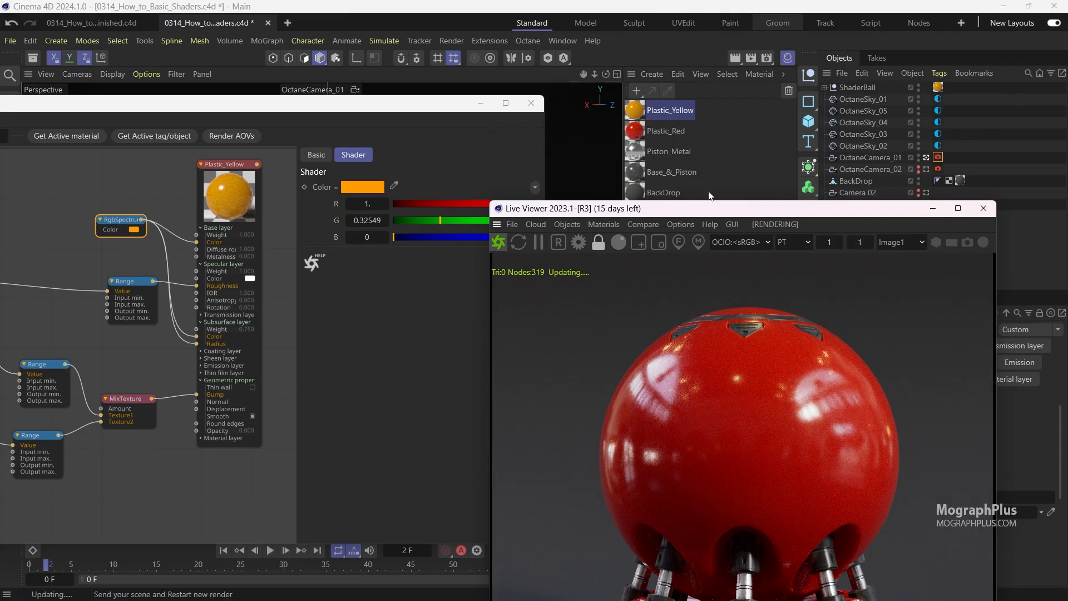
pyautogui.moveTo(710, 214); pyautogui.dragTo(794, 67)
# Set the Plastic_Yellow Subsurface Scale to 0.06.
pyautogui.click(229, 195)
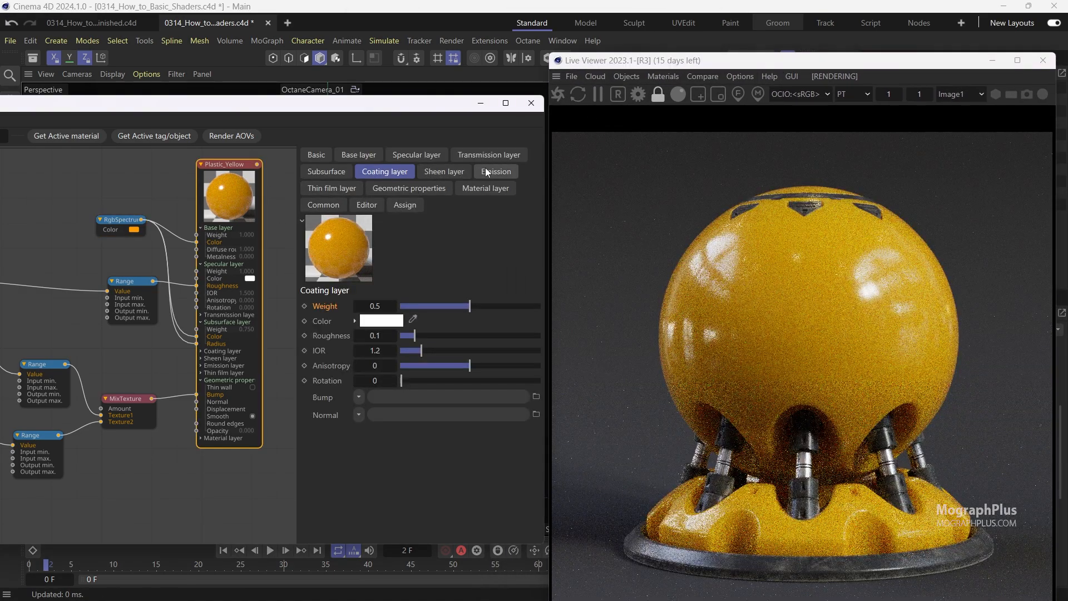
pyautogui.click(325, 176)
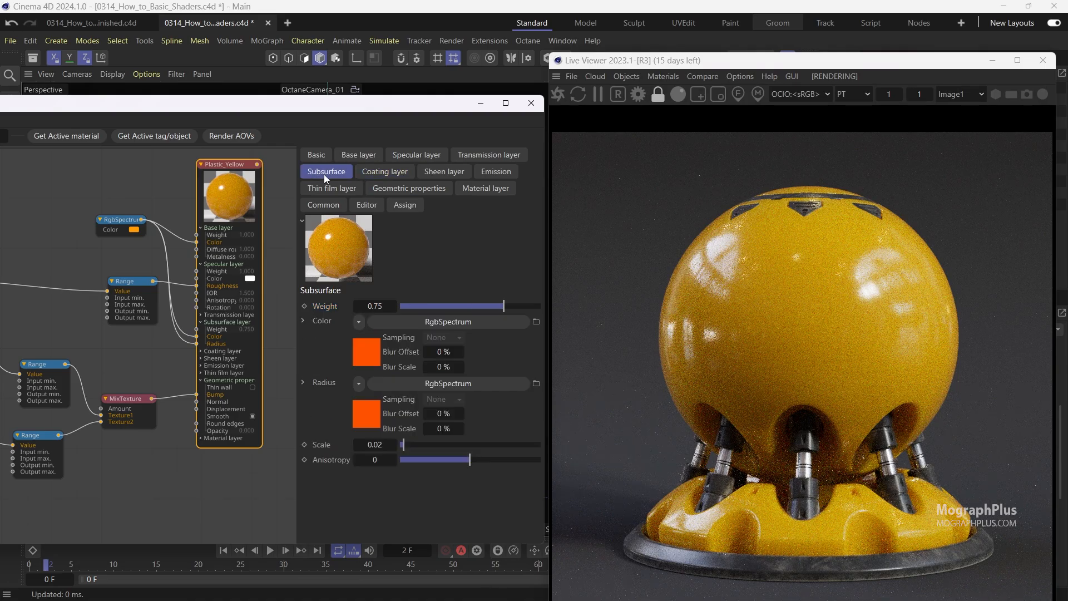
pyautogui.click(372, 444)
pyautogui.write('0.06')
pyautogui.press('Return')
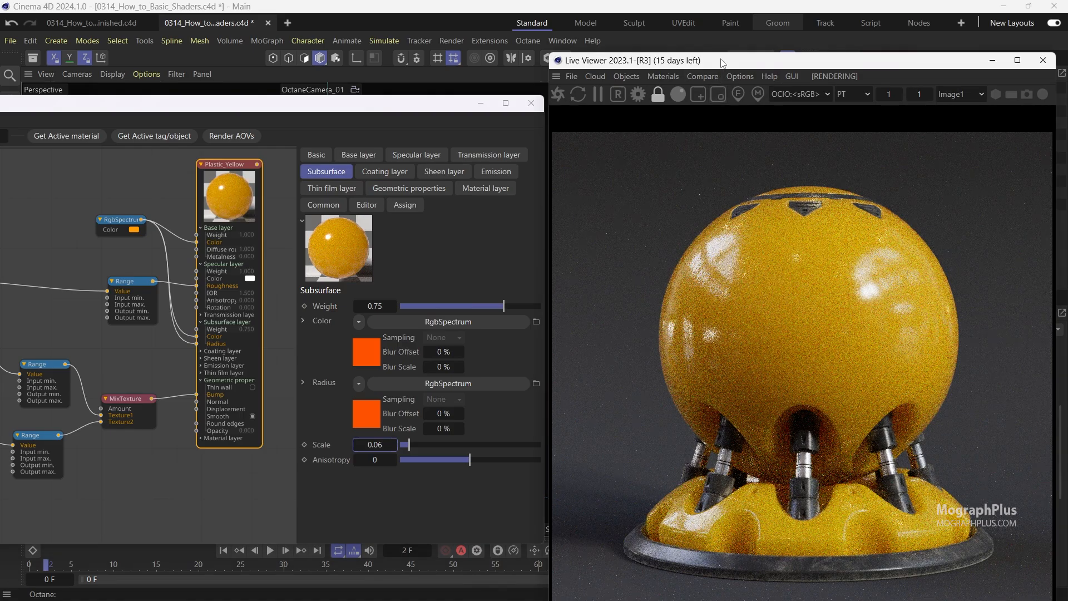
# Compare the render with the Plastic_yellow reference image, zooming into the sphere and base.
pyautogui.moveTo(714, 60); pyautogui.dragTo(708, 23)
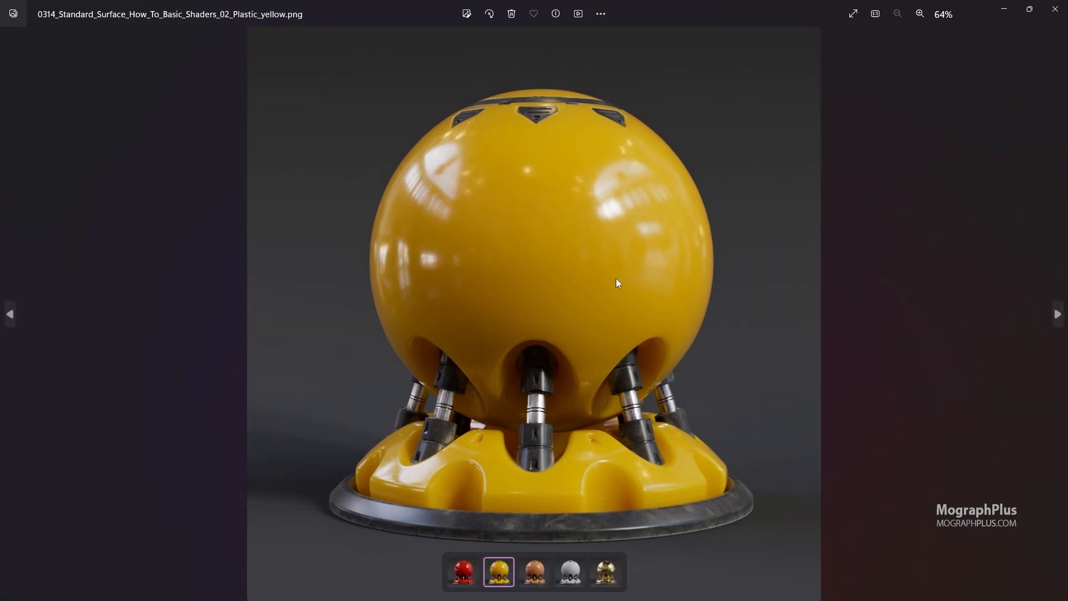
pyautogui.doubleClick(579, 225)
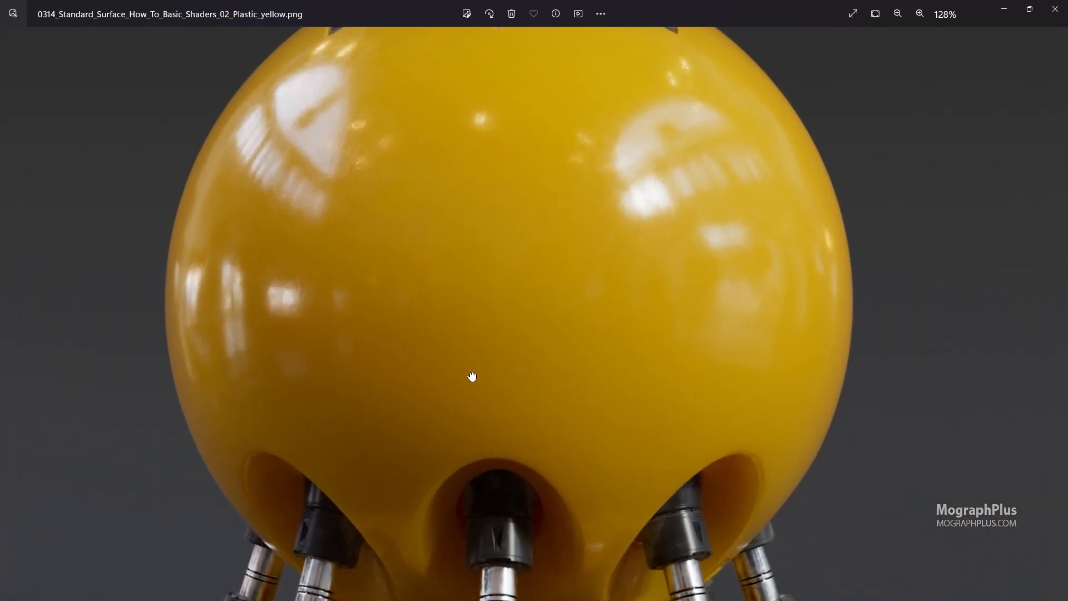
pyautogui.moveTo(452, 482); pyautogui.dragTo(508, 291)
pyautogui.scroll(3, 381, 436)
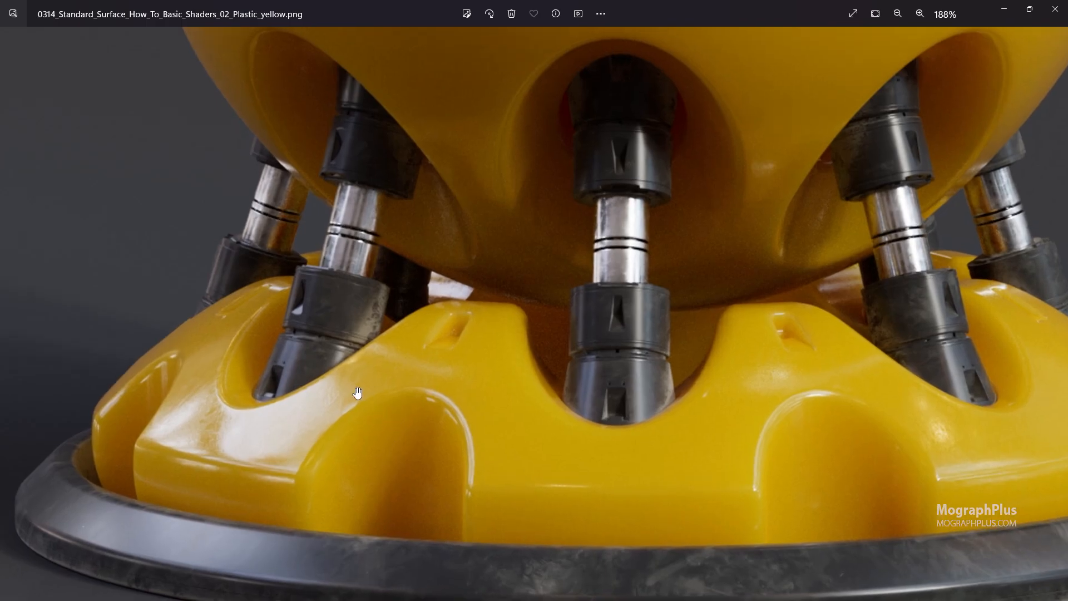
pyautogui.scroll(-5, 402, 401)
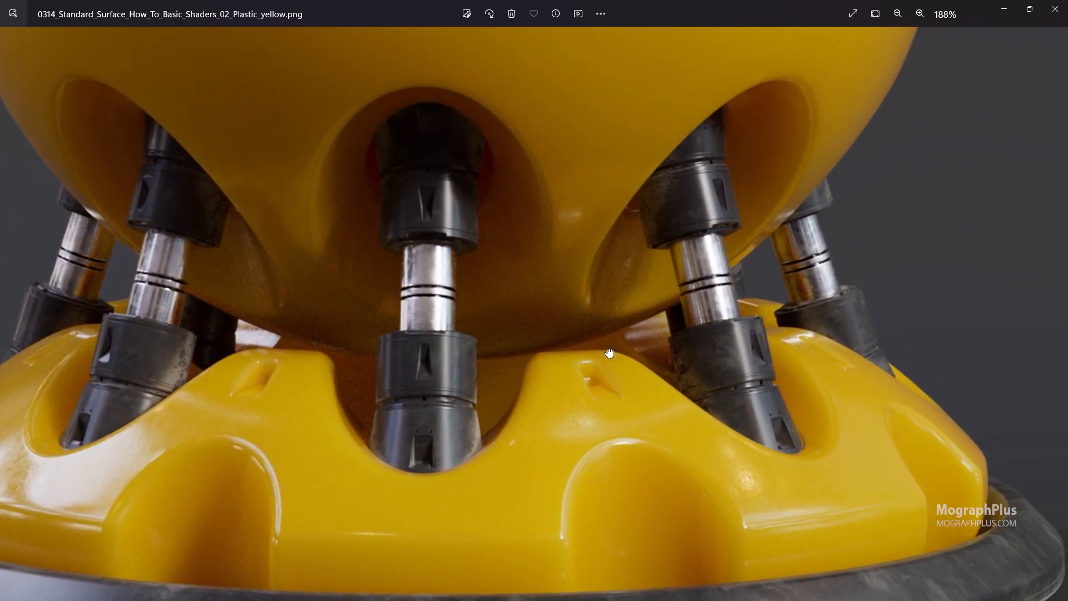
pyautogui.scroll(6, 543, 166)
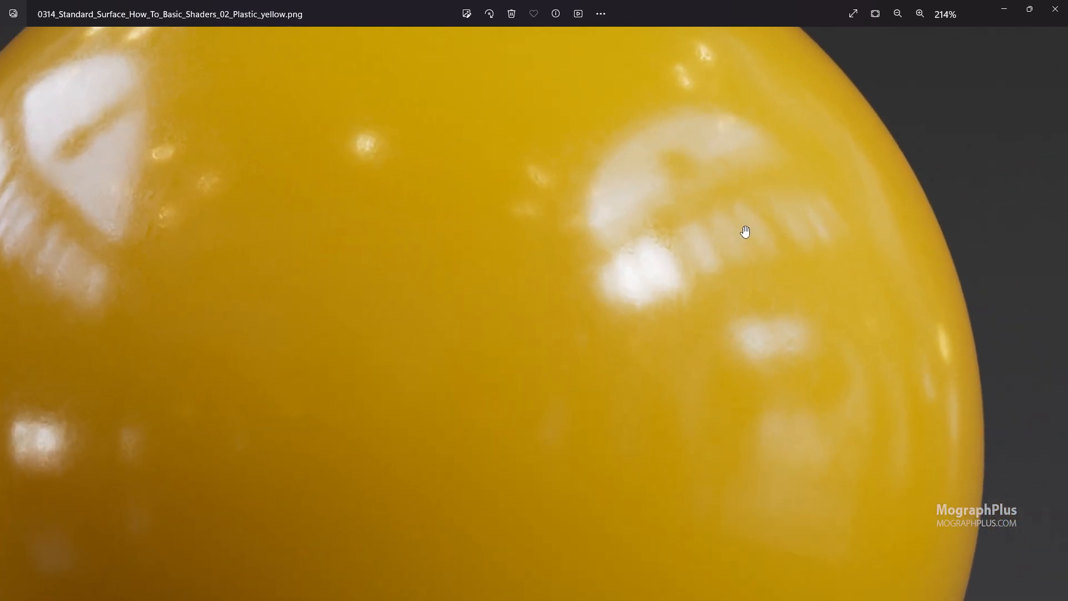
pyautogui.moveTo(746, 231); pyautogui.dragTo(638, 290)
pyautogui.scroll(-5, 638, 290)
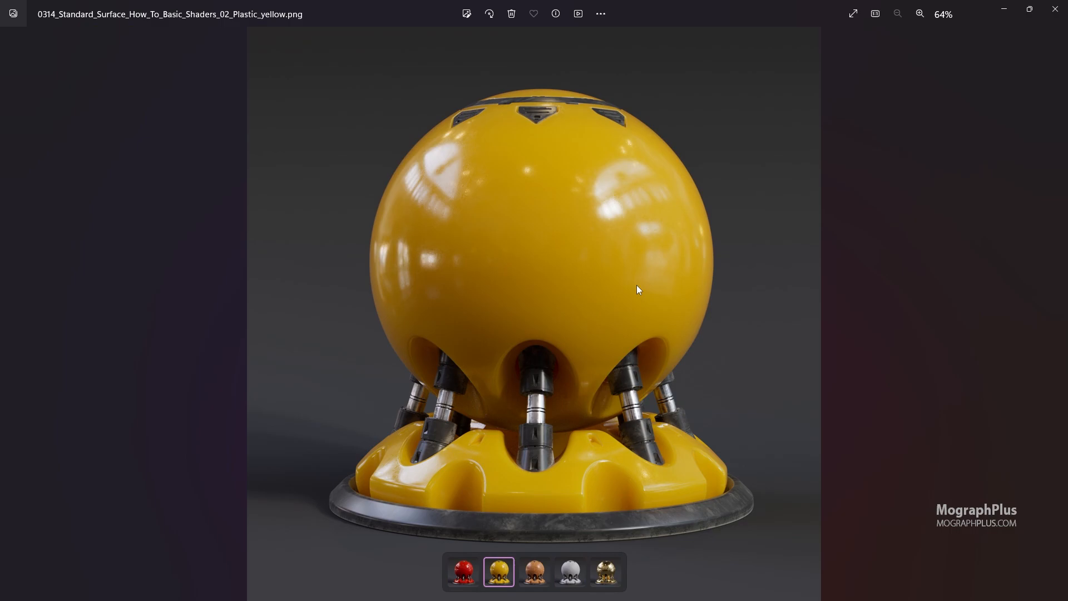
pyautogui.scroll(2, 637, 285)
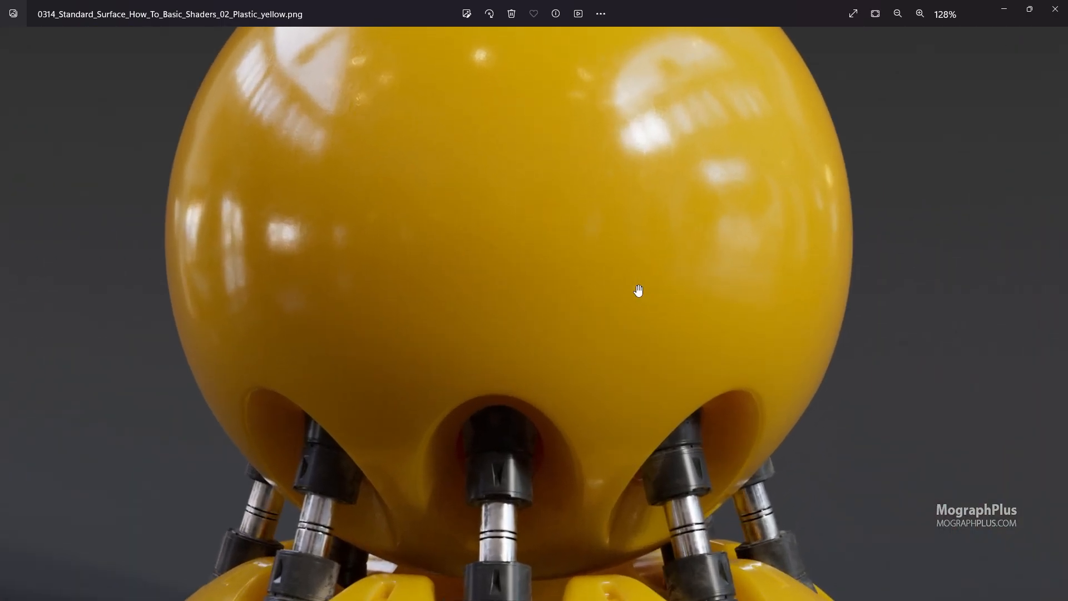
pyautogui.moveTo(638, 289); pyautogui.dragTo(573, 280)
pyautogui.scroll(-2, 573, 280)
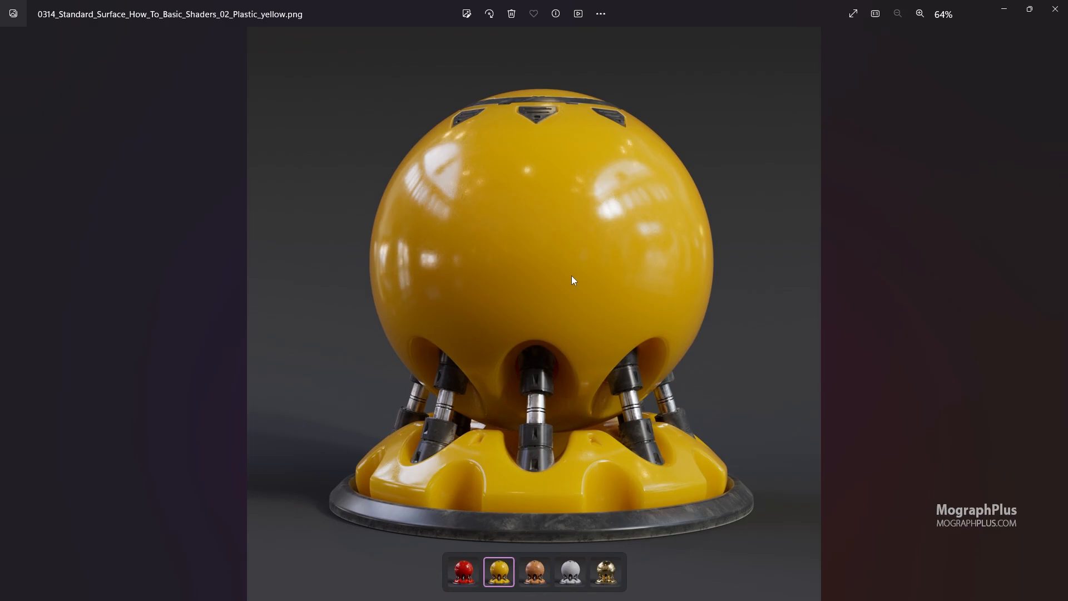
pyautogui.click(1055, 9)
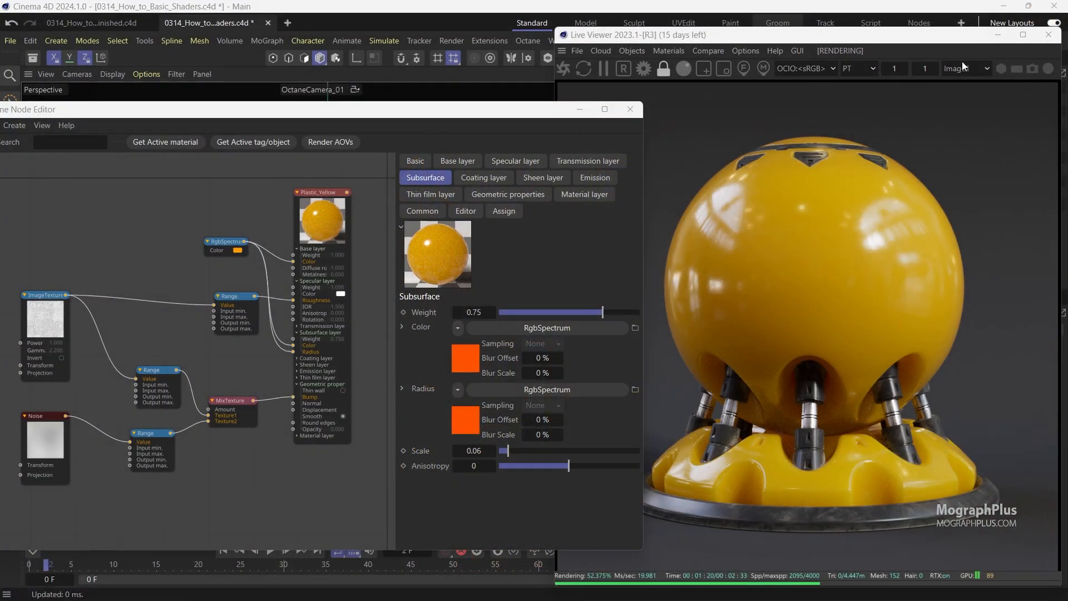
# Create a new Octane Standard Surface material.
pyautogui.click(759, 38)
pyautogui.moveTo(759, 42); pyautogui.dragTo(756, 252)
pyautogui.moveTo(545, 117); pyautogui.dragTo(465, 115)
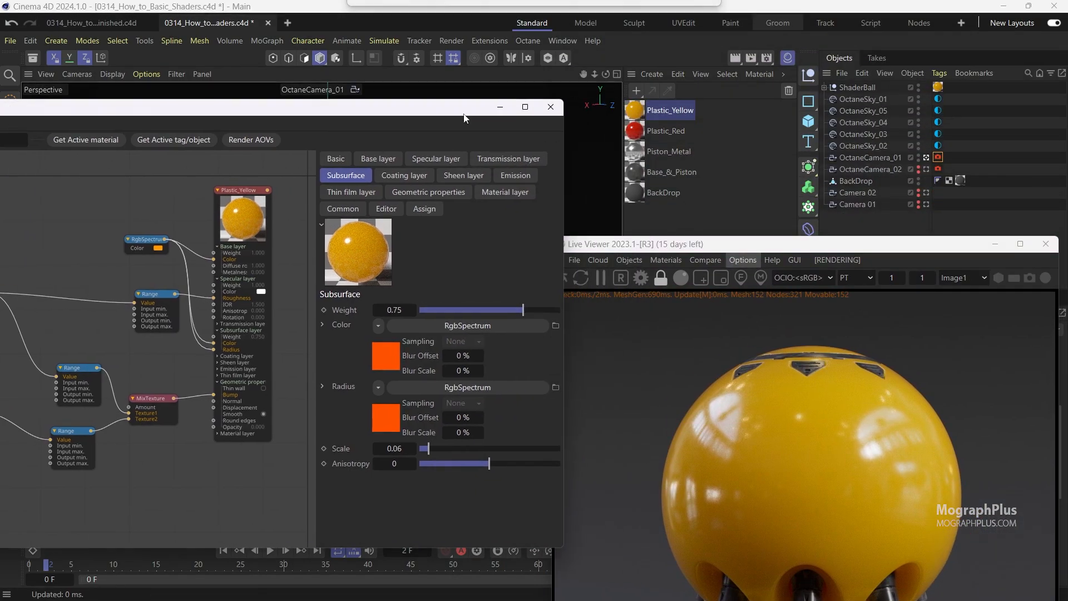
pyautogui.click(648, 74)
pyautogui.moveTo(718, 129)
pyautogui.moveTo(823, 133)
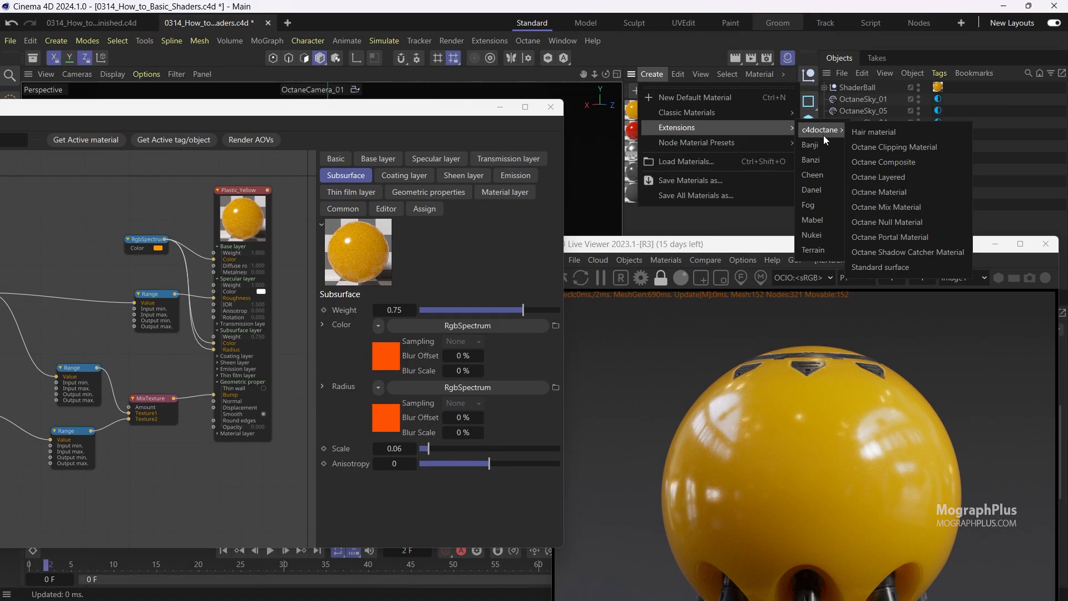
pyautogui.click(883, 267)
# Rename the new Standard surface material as Parquet.
pyautogui.doubleClick(666, 111)
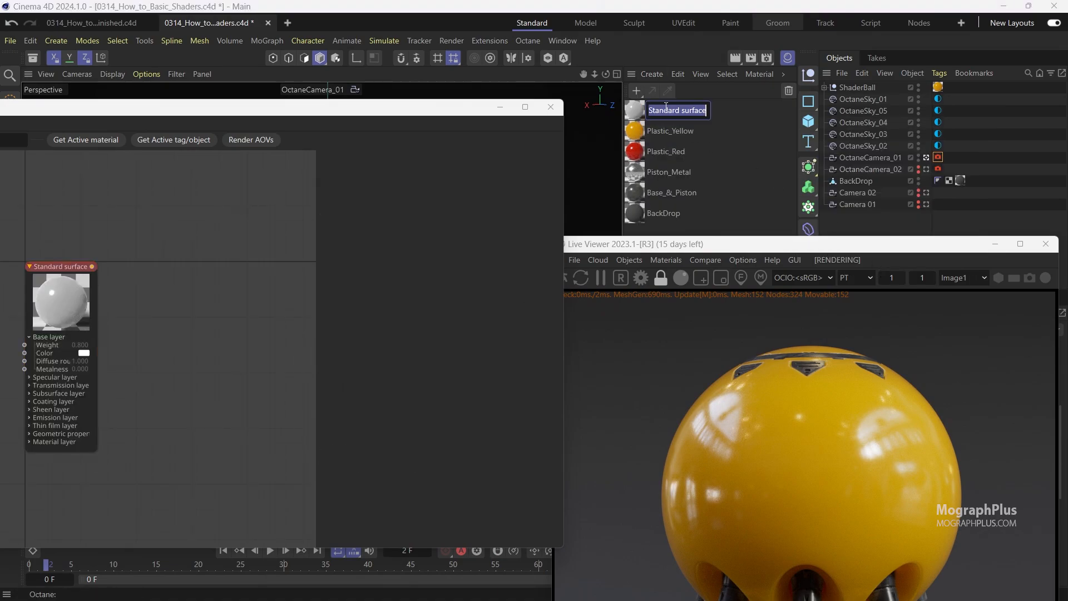
pyautogui.write('Pa')
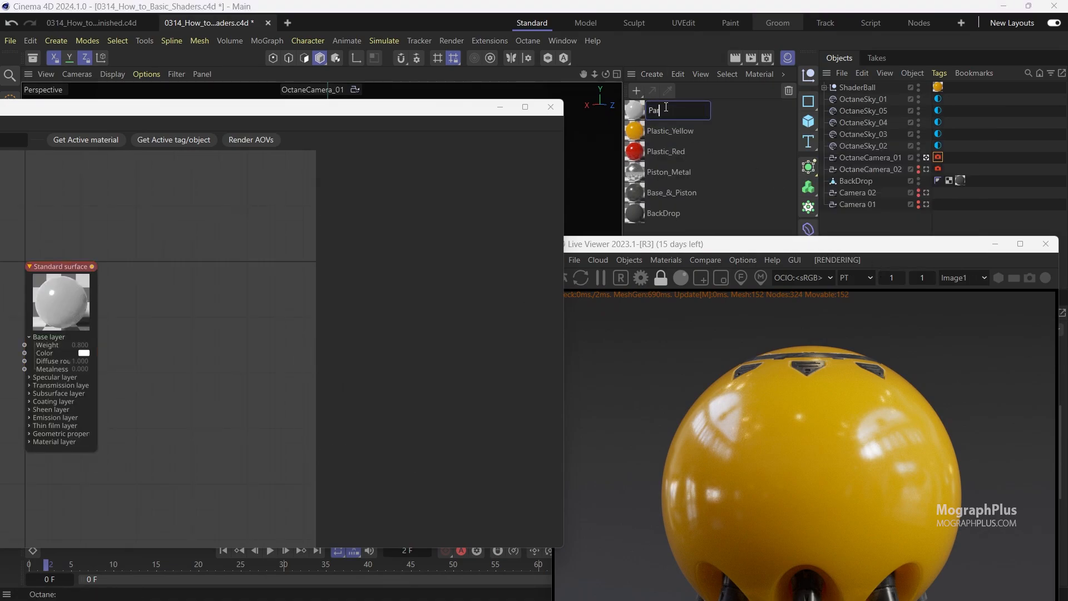
pyautogui.write('rquet')
pyautogui.press('Return')
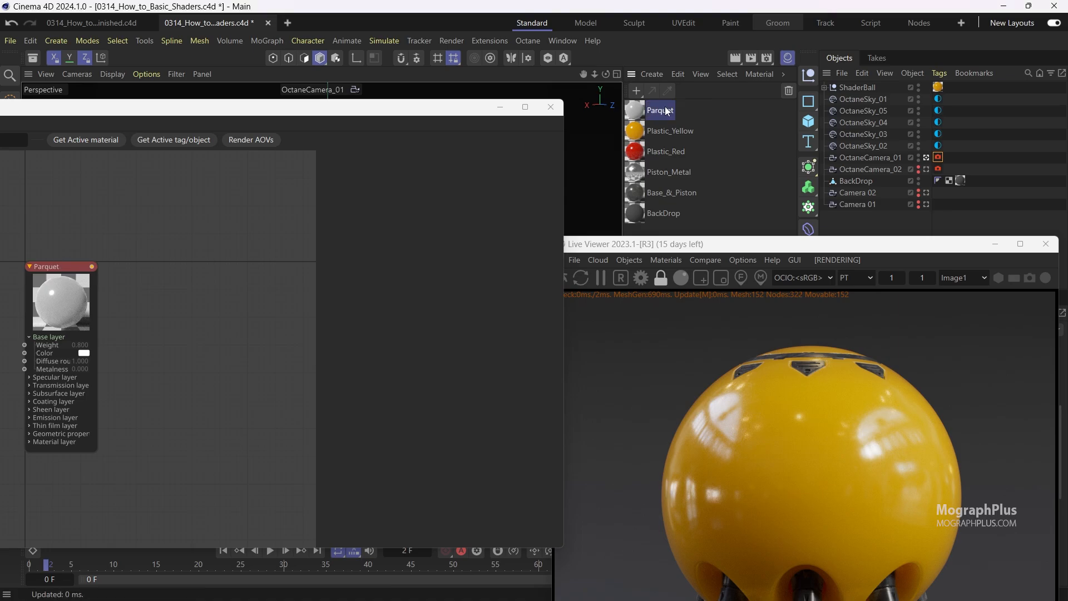
# Assign the Parquet material to the ShaderBall object.
pyautogui.moveTo(938, 87); pyautogui.dragTo(939, 88)
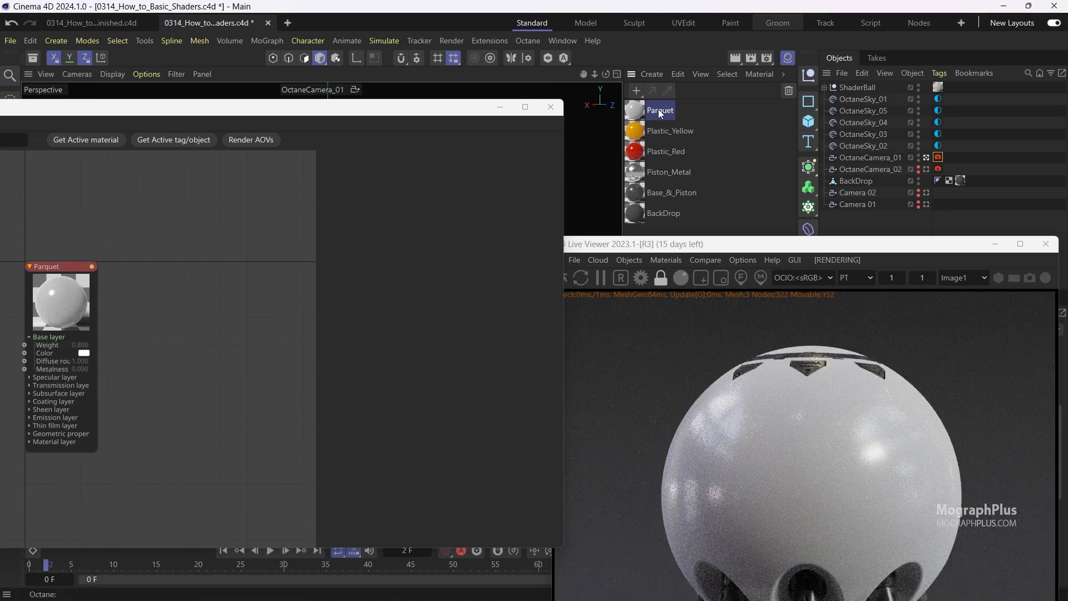
pyautogui.moveTo(782, 250); pyautogui.dragTo(823, 43)
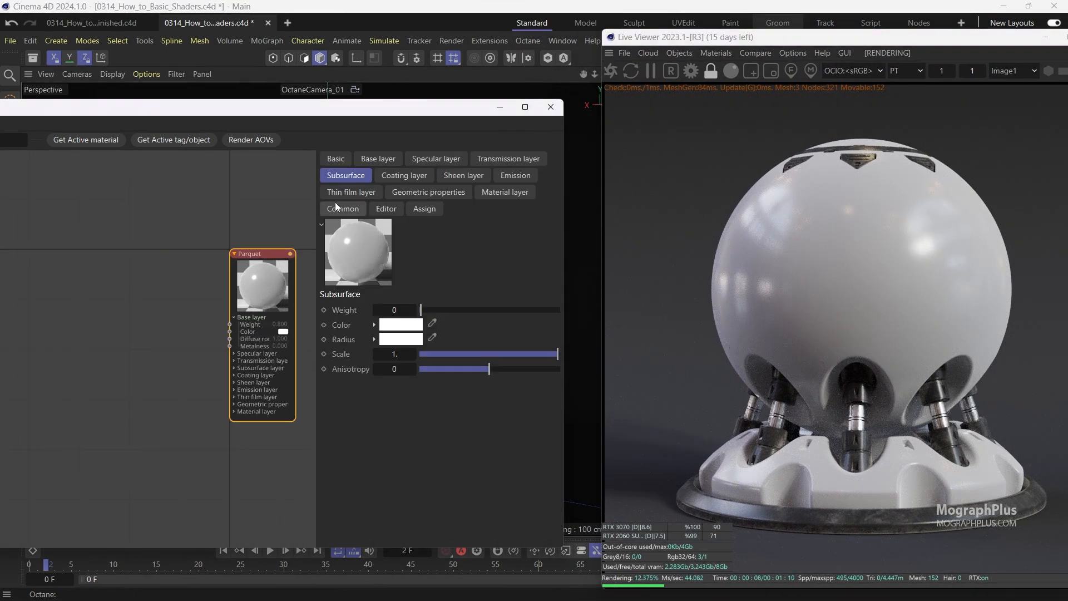
pyautogui.moveTo(413, 112); pyautogui.dragTo(527, 110)
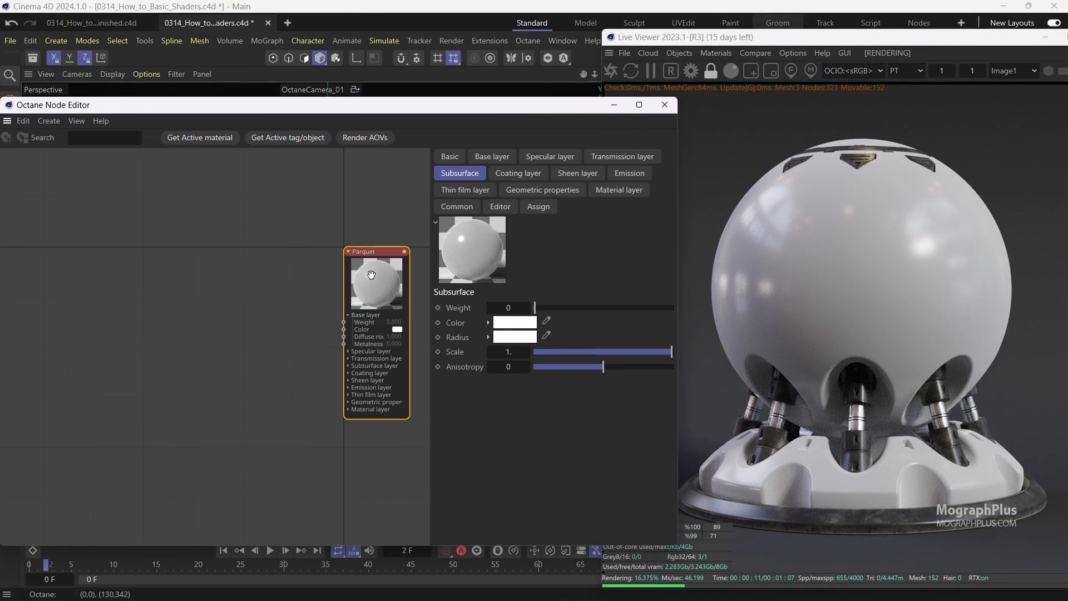
pyautogui.moveTo(377, 282); pyautogui.dragTo(353, 280)
# Set the Parquet Base layer Weight to 1 and its Diffuse BRDF model to Lambertian.
pyautogui.click(507, 158)
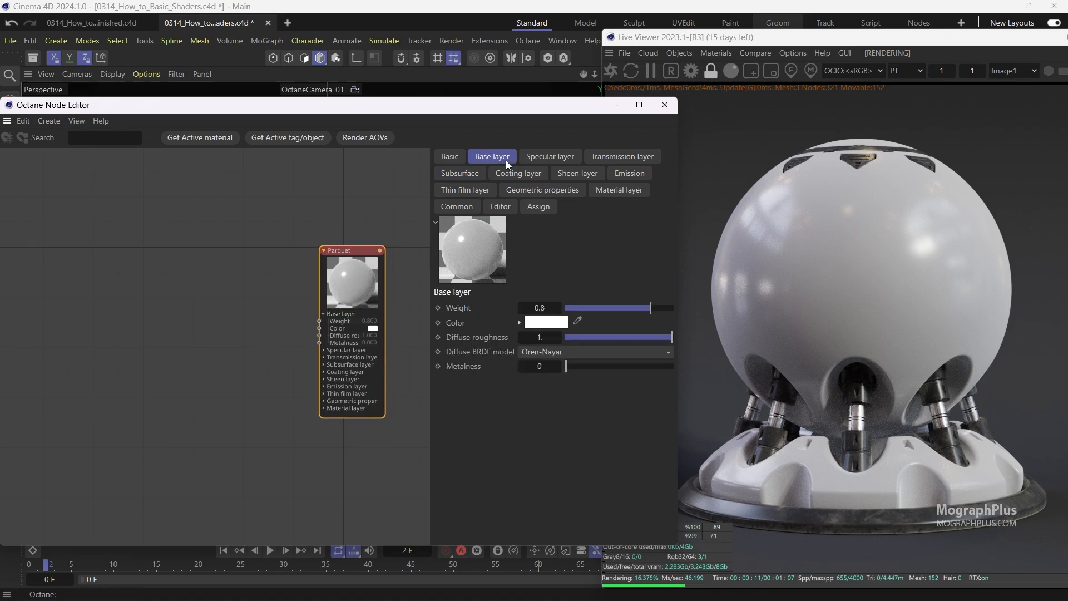
pyautogui.moveTo(662, 306); pyautogui.dragTo(704, 309)
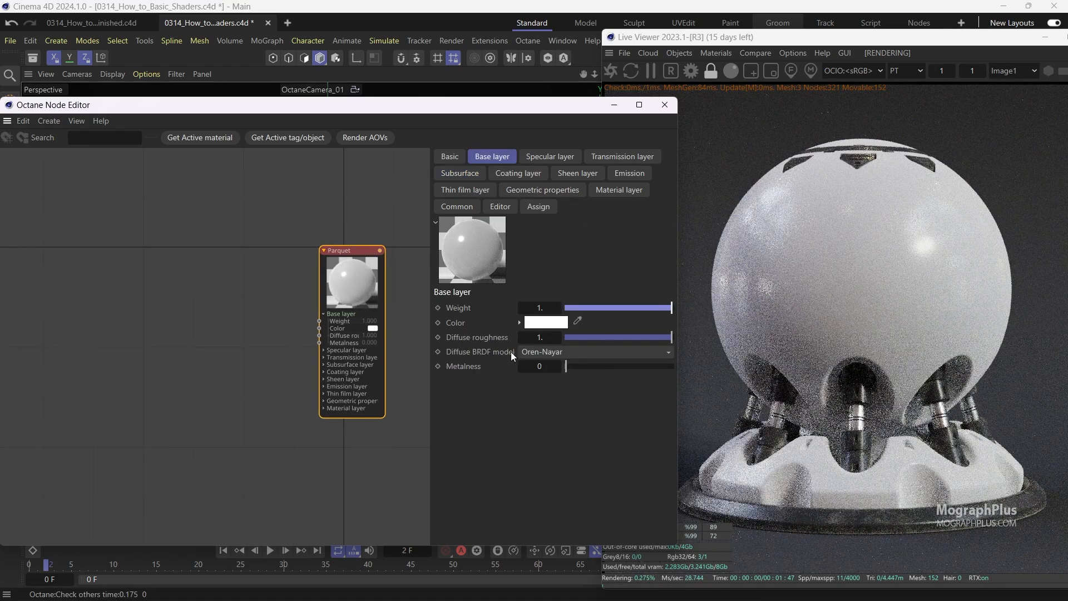
pyautogui.click(536, 351)
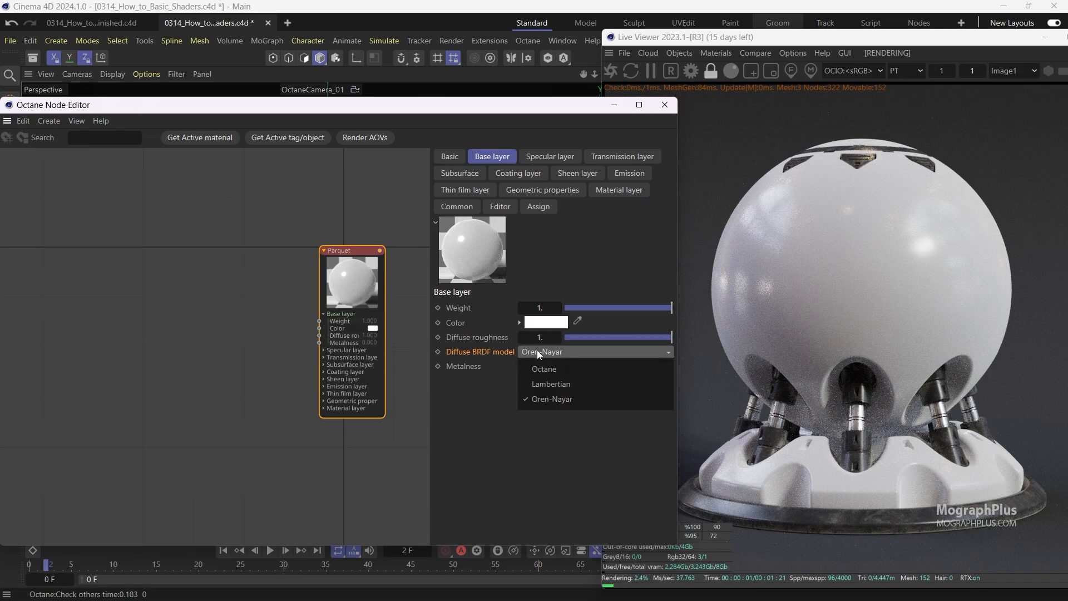
pyautogui.click(549, 384)
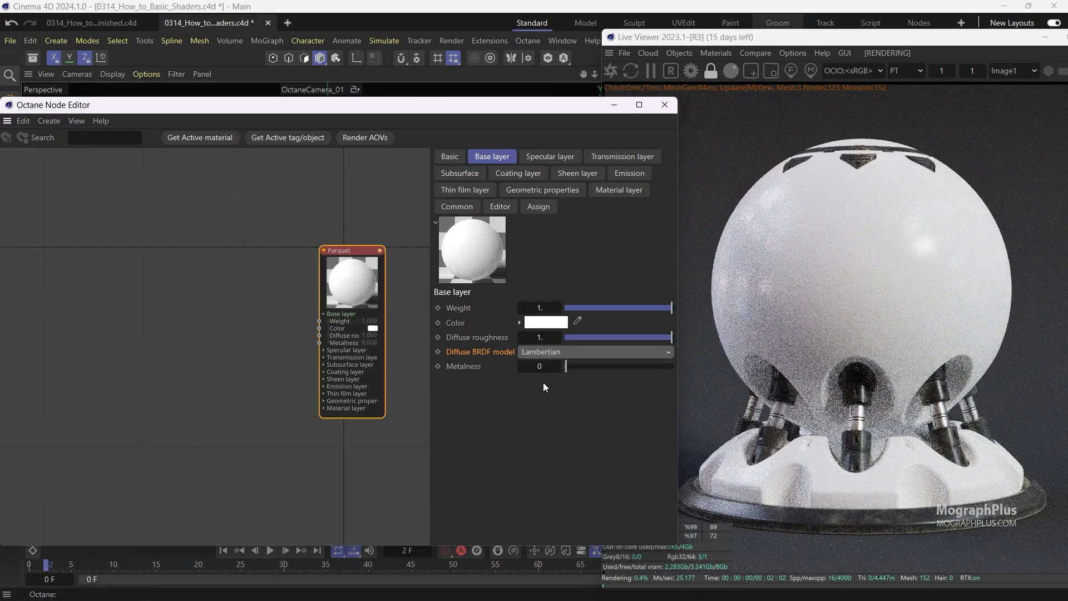
pyautogui.scroll(3, 295, 307)
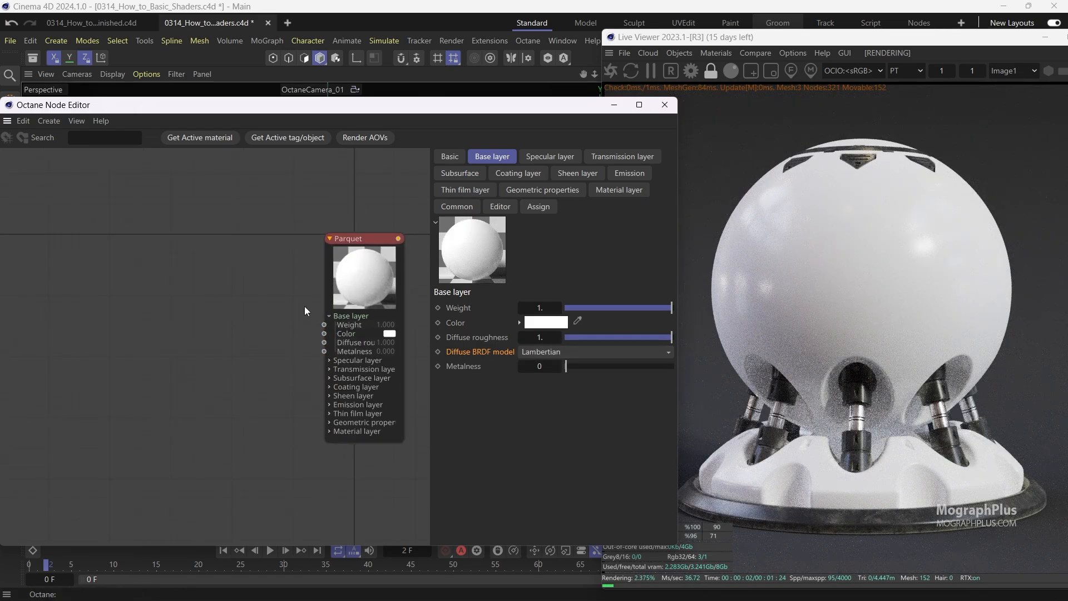
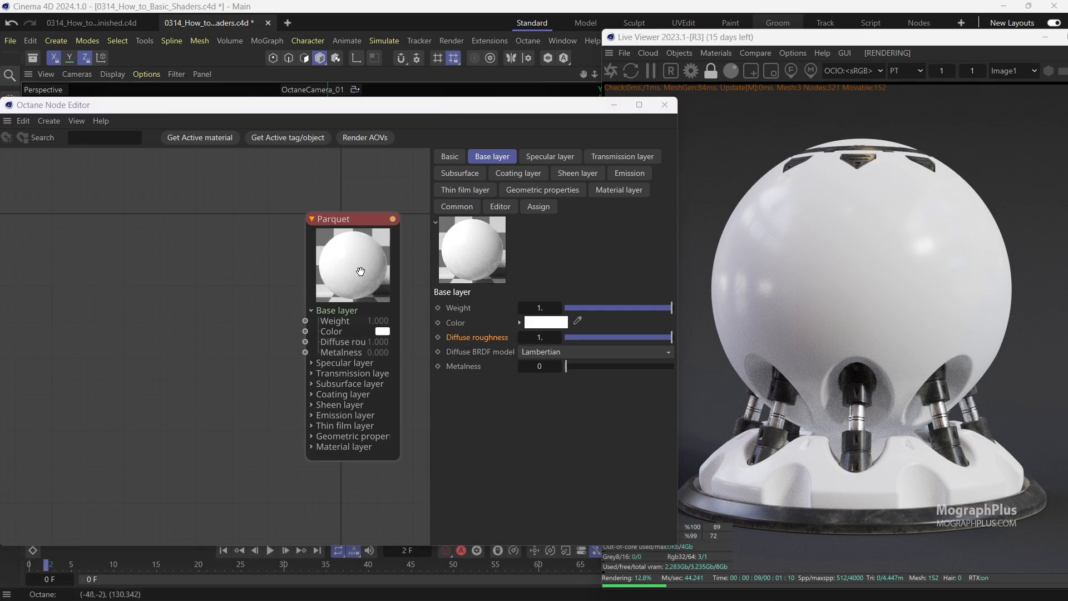
# Add an Image texture node to the Parquet material and load Parquet.png from the tex folder into it.
pyautogui.rightClick(202, 295)
pyautogui.moveTo(228, 322)
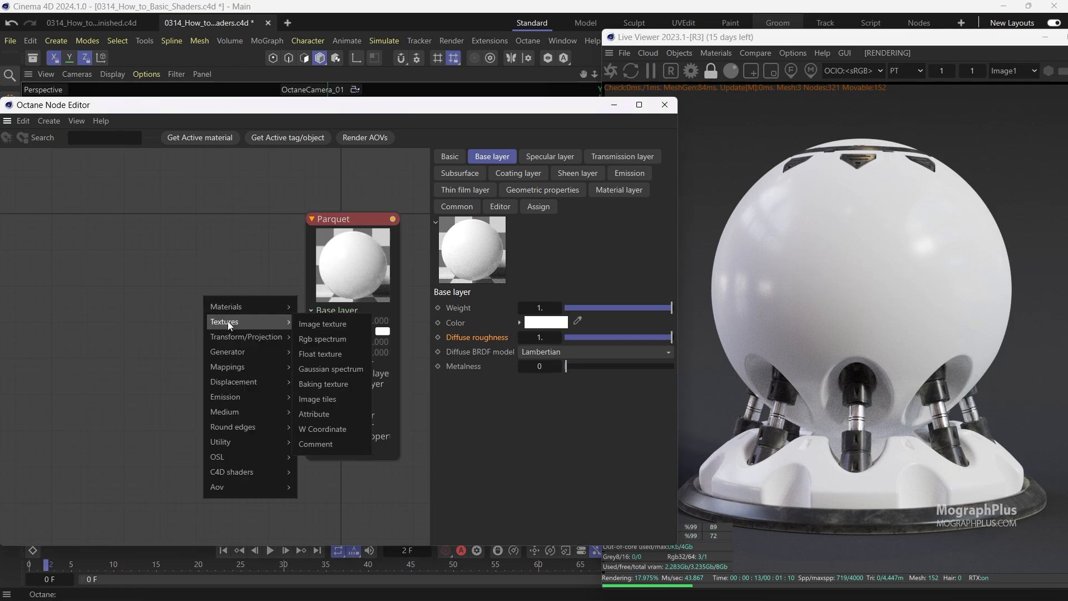
pyautogui.click(345, 325)
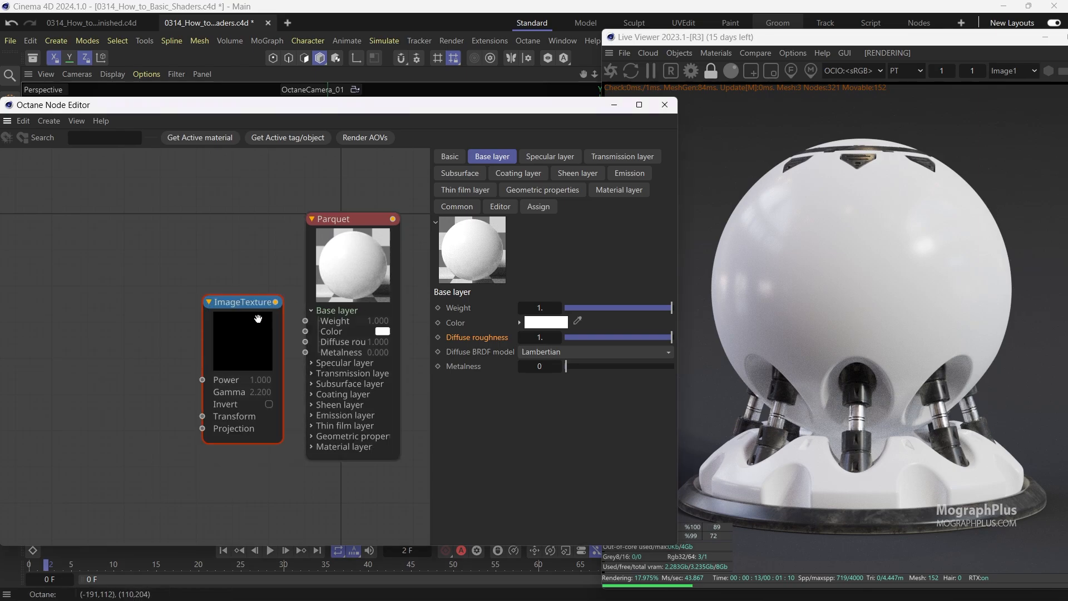
pyautogui.click(670, 189)
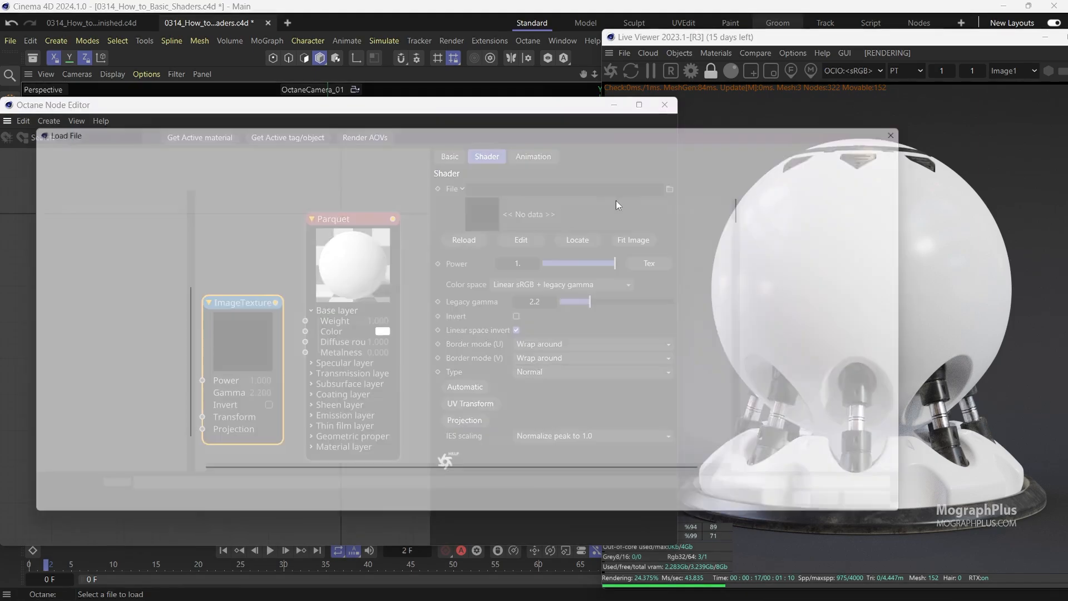
pyautogui.click(308, 213)
pyautogui.doubleClick(310, 213)
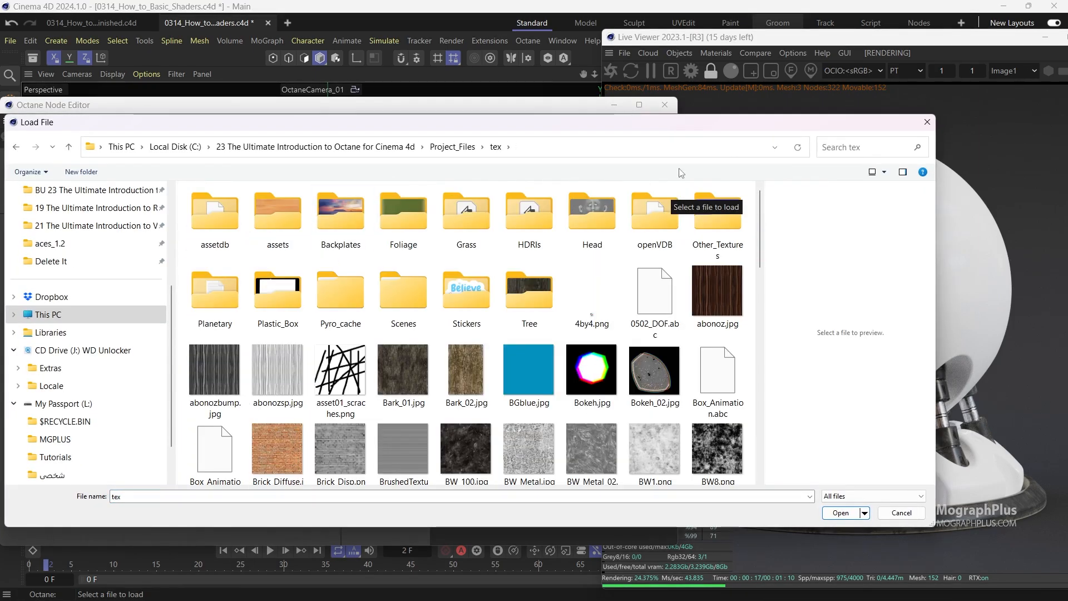
pyautogui.doubleClick(782, 128)
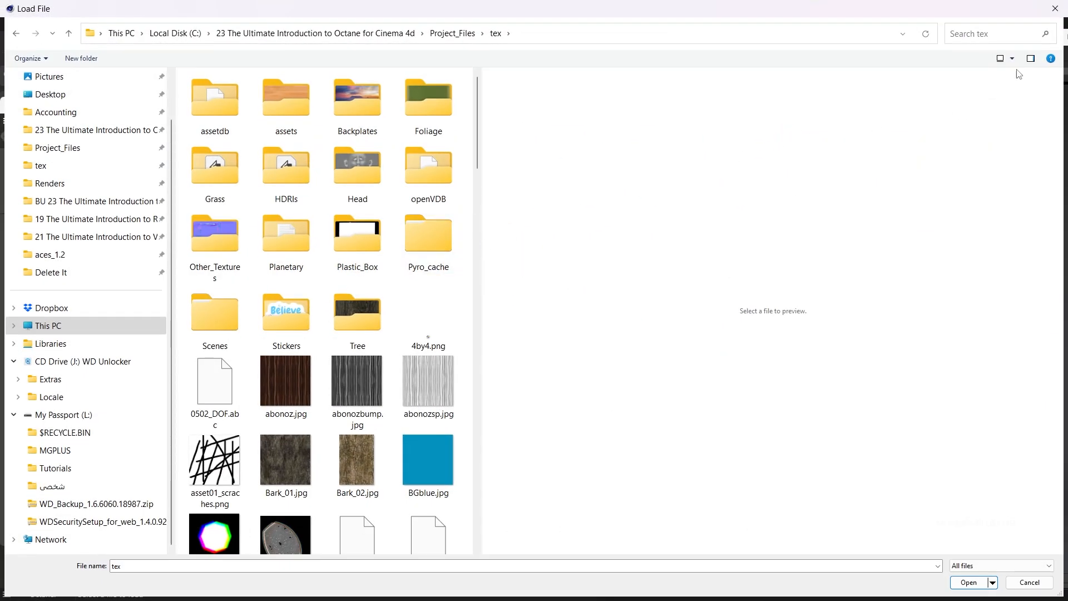
pyautogui.click(1032, 59)
pyautogui.scroll(-5, 632, 312)
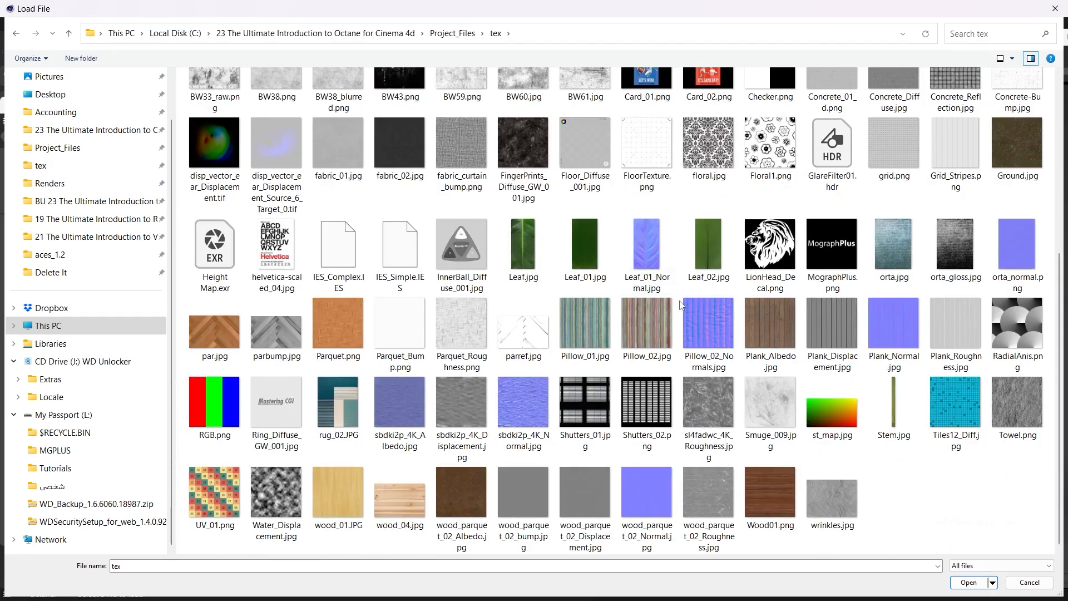
pyautogui.doubleClick(345, 322)
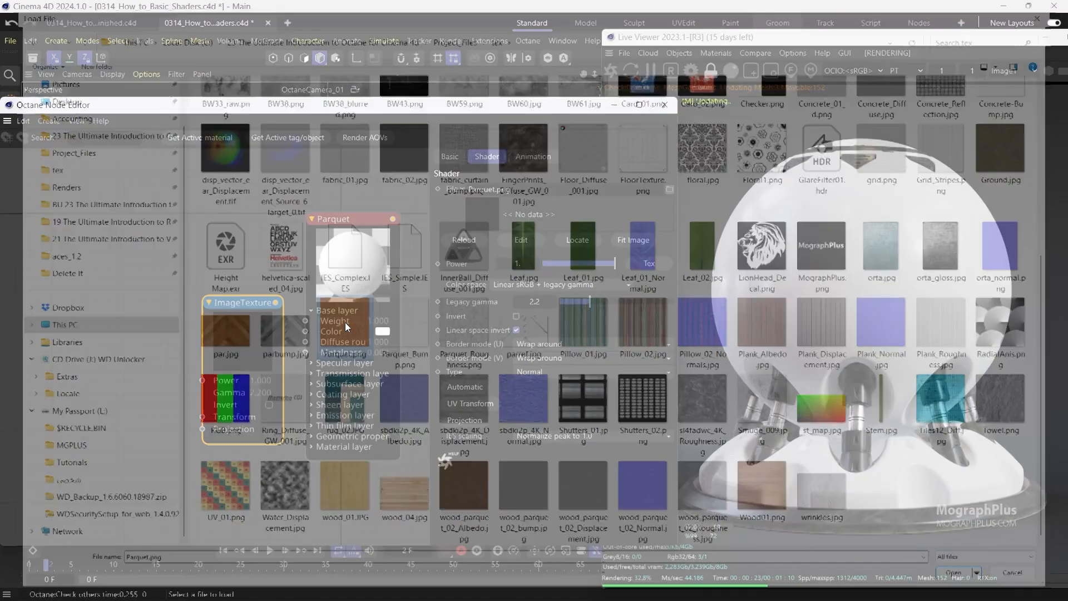
# Connect the Parquet texture to the Base layer Color and set its color space to sRGB.
pyautogui.moveTo(241, 332); pyautogui.dragTo(305, 331)
pyautogui.moveTo(169, 287); pyautogui.dragTo(197, 311)
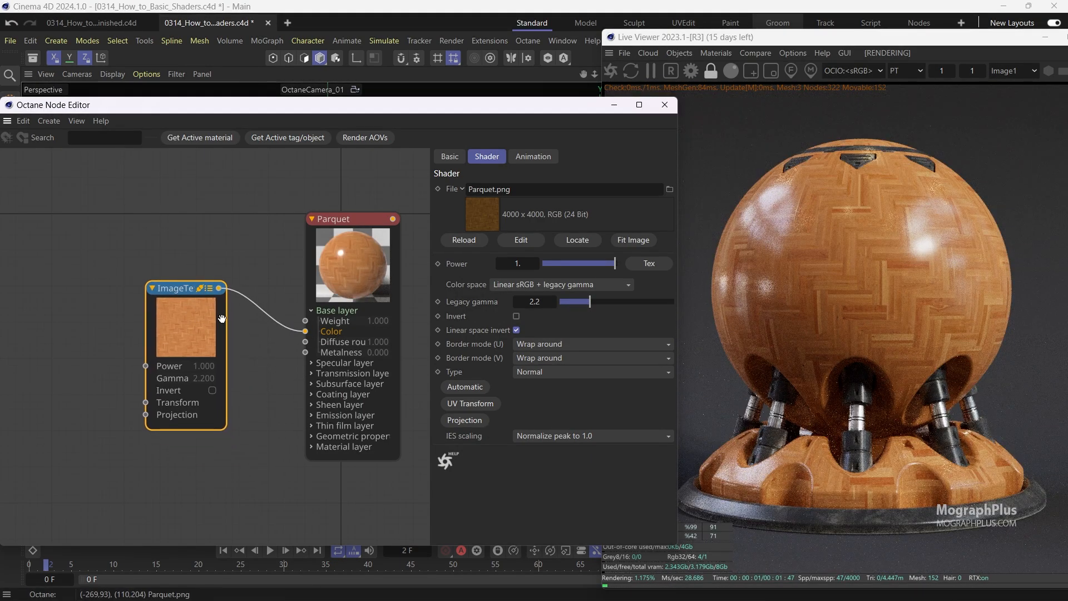
pyautogui.click(507, 284)
pyautogui.click(509, 318)
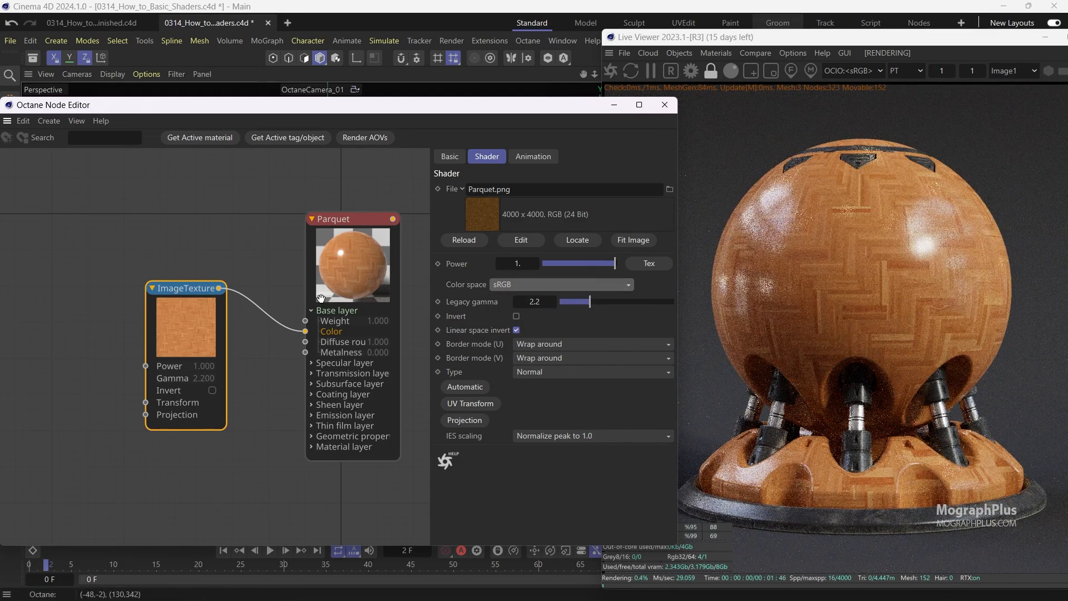
# Add a Transform node to the texture's Transform input and set its scale to 1.25.
pyautogui.moveTo(204, 323); pyautogui.dragTo(213, 289)
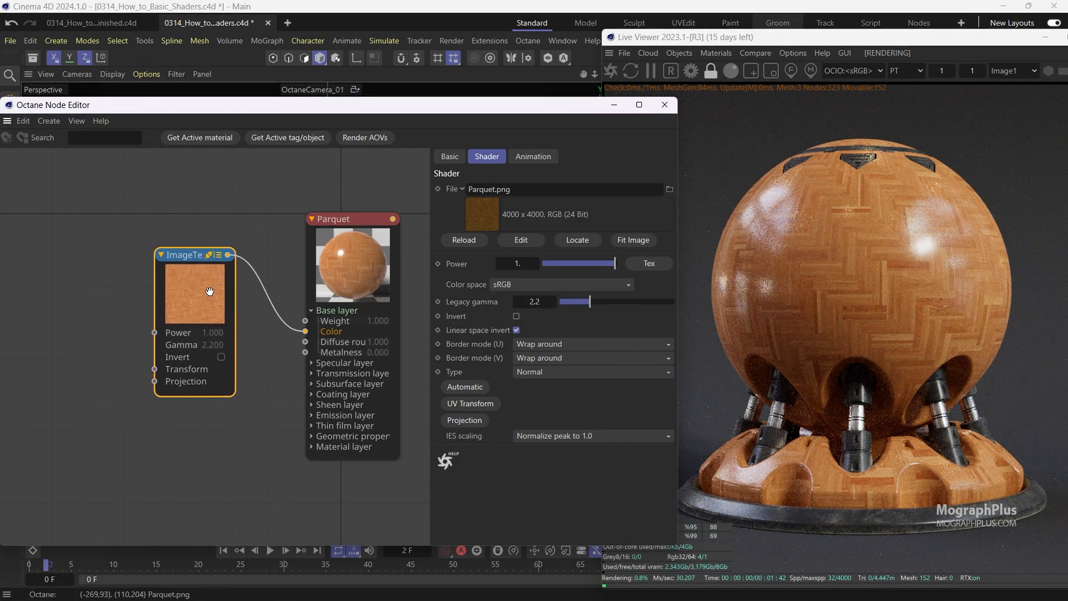
pyautogui.moveTo(155, 369); pyautogui.dragTo(109, 356)
pyautogui.click(173, 353)
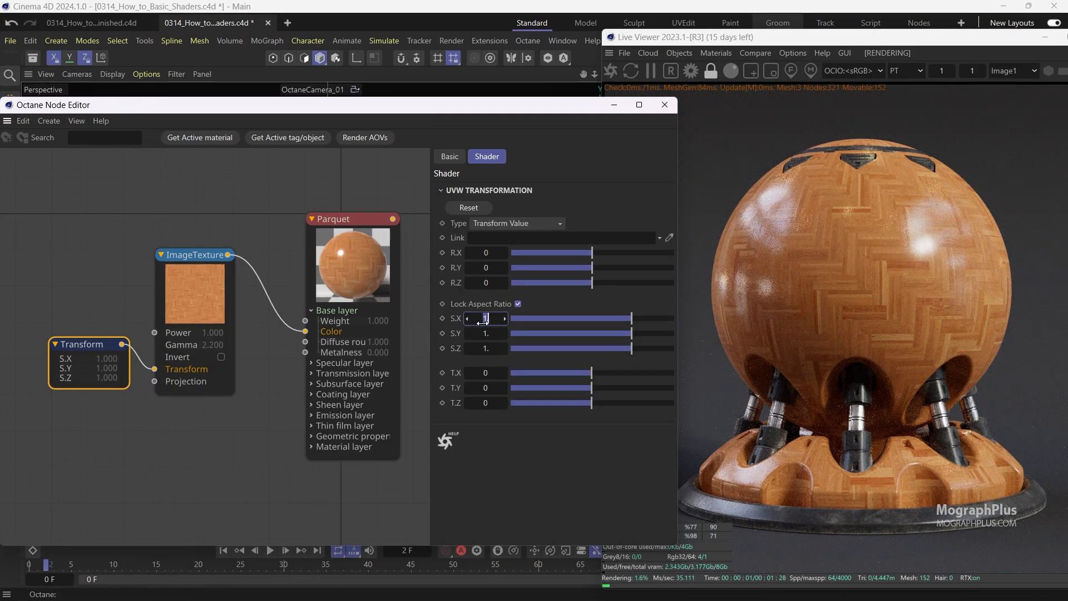
pyautogui.write('1.25')
pyautogui.press('Return')
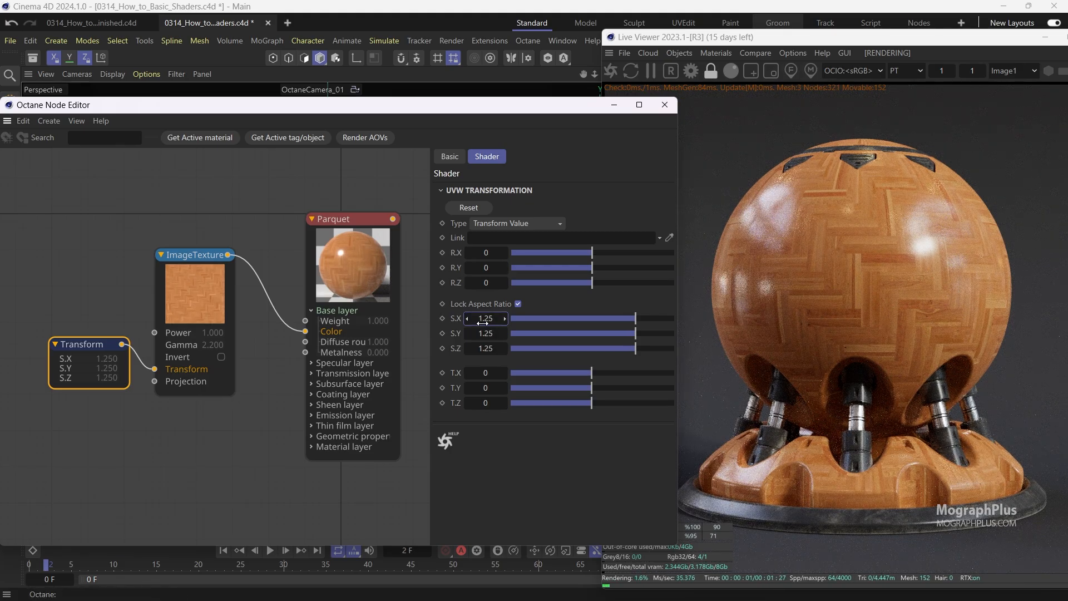
# Set the Parquet material's Specular layer Roughness to 0.
pyautogui.moveTo(139, 356); pyautogui.dragTo(118, 323, button='middle')
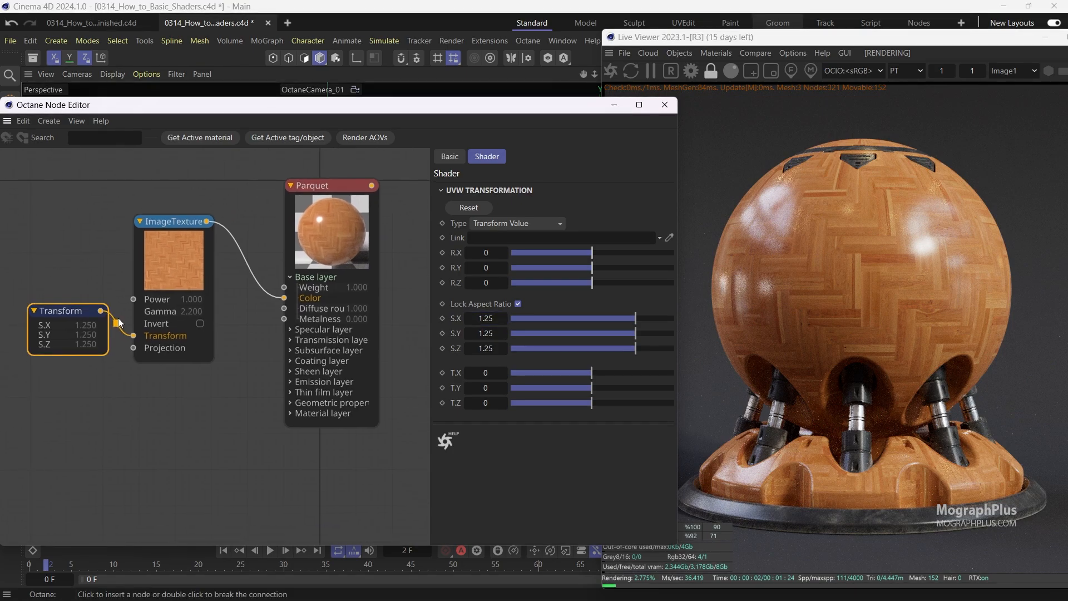
pyautogui.click(332, 231)
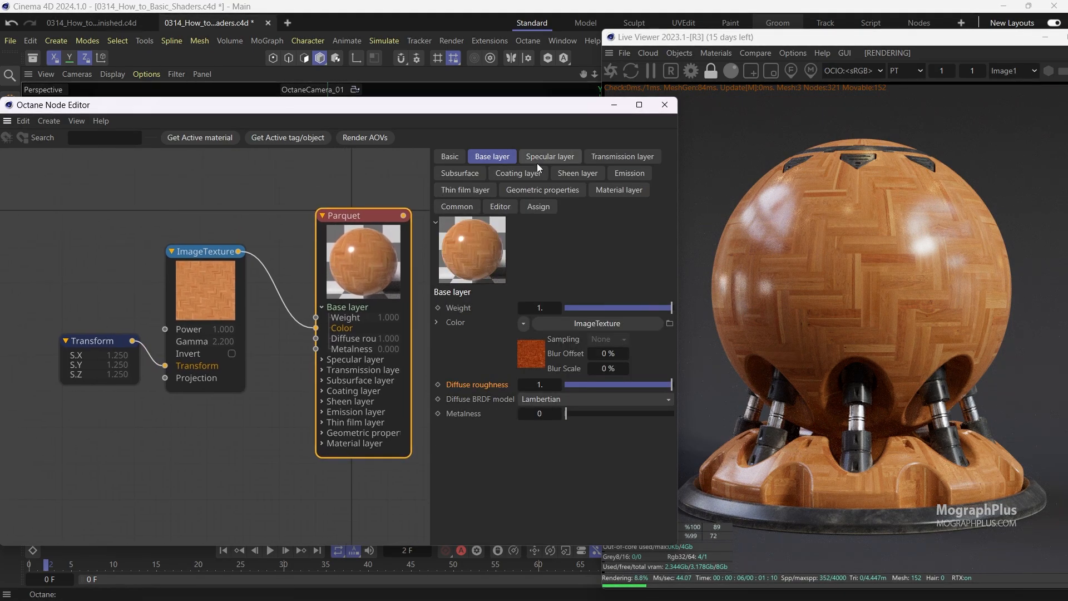
pyautogui.click(542, 158)
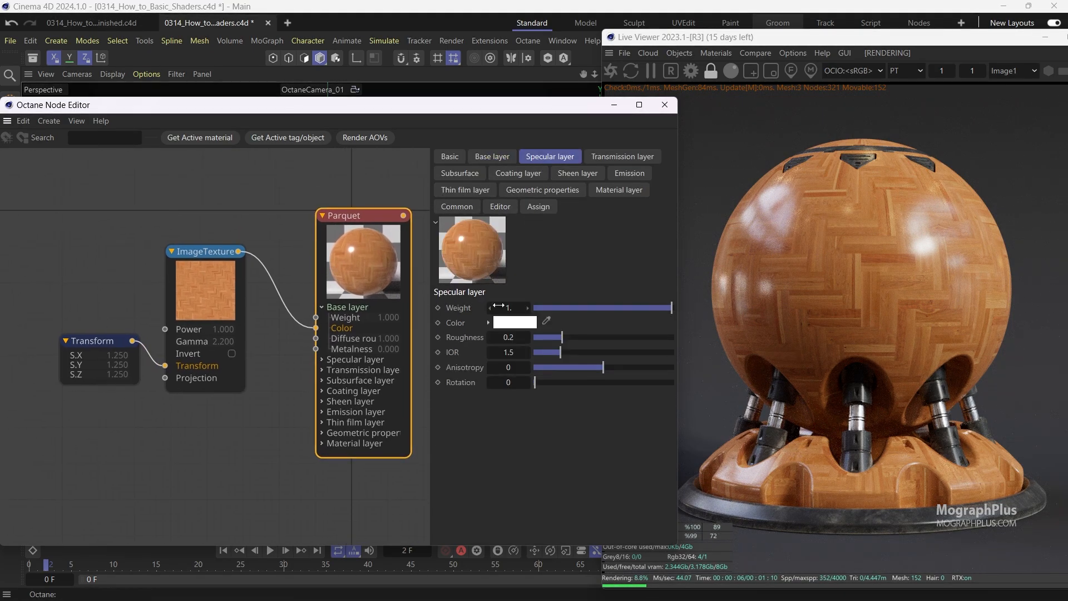
pyautogui.click(453, 310)
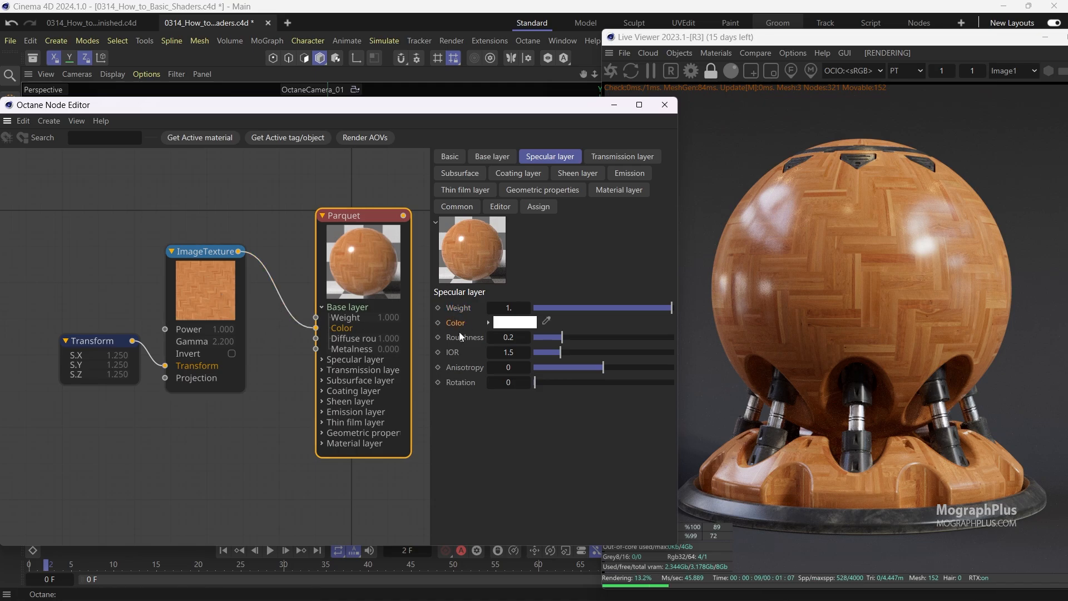
pyautogui.write('0')
pyautogui.press('Return')
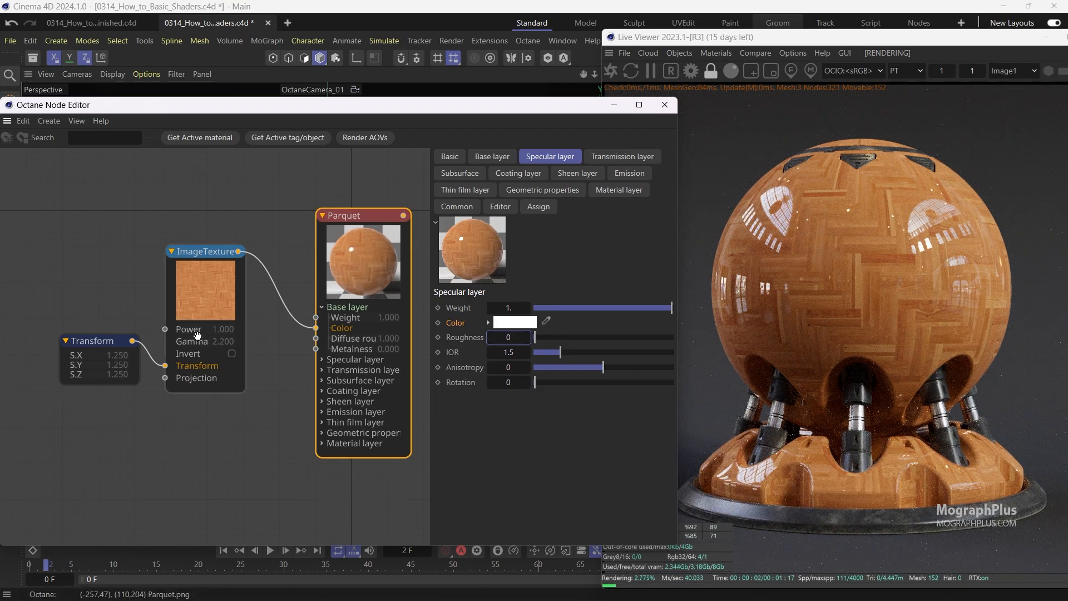
# Rearrange the Transform and texture nodes and expand the Specular layer inputs on the Parquet node.
pyautogui.moveTo(98, 340); pyautogui.dragTo(57, 266)
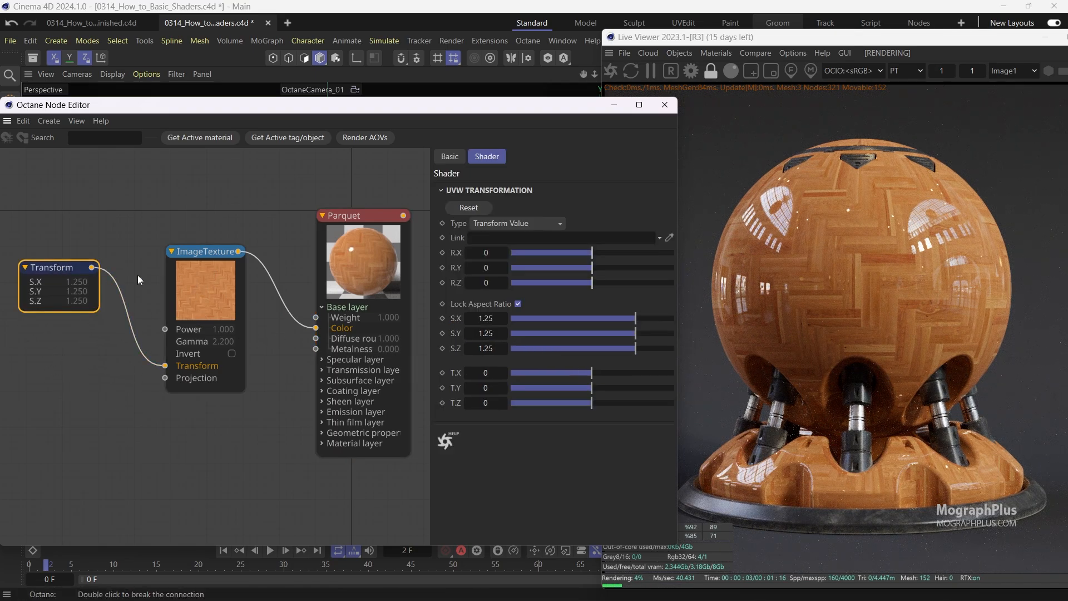
pyautogui.moveTo(199, 296); pyautogui.dragTo(191, 224)
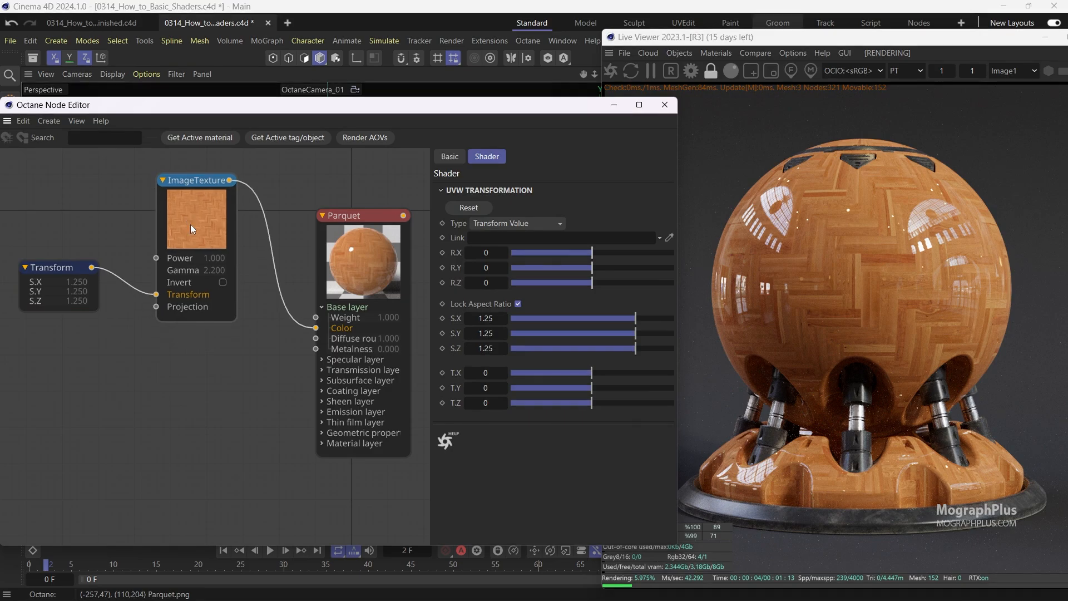
pyautogui.click(320, 362)
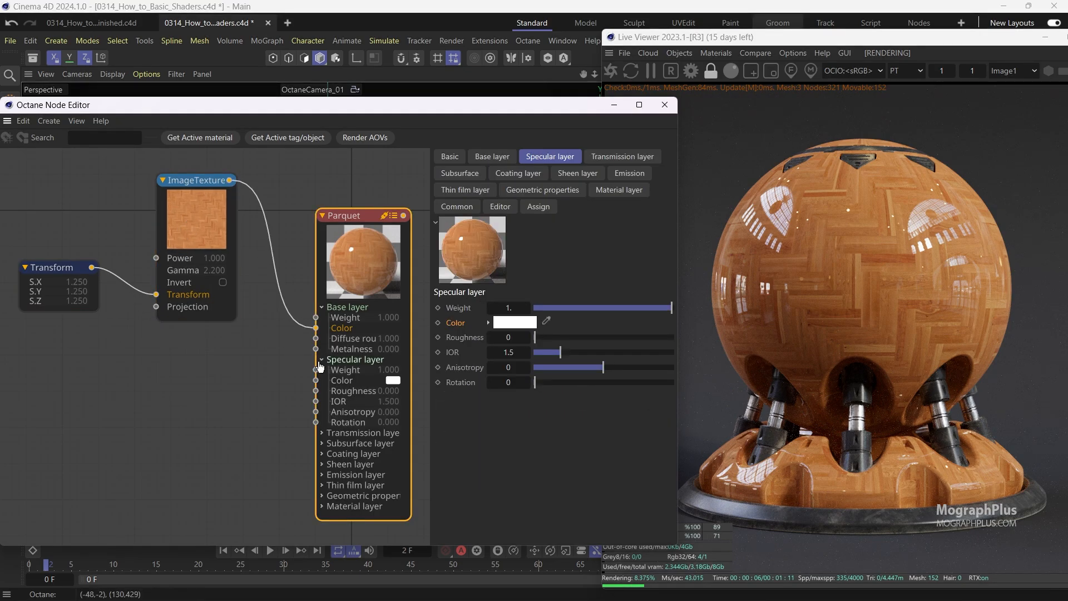
# Add a second Image texture node and load Parquet_Roughness.png into it.
pyautogui.rightClick(228, 371)
pyautogui.moveTo(272, 396)
pyautogui.click(346, 398)
pyautogui.moveTo(235, 388); pyautogui.dragTo(172, 383)
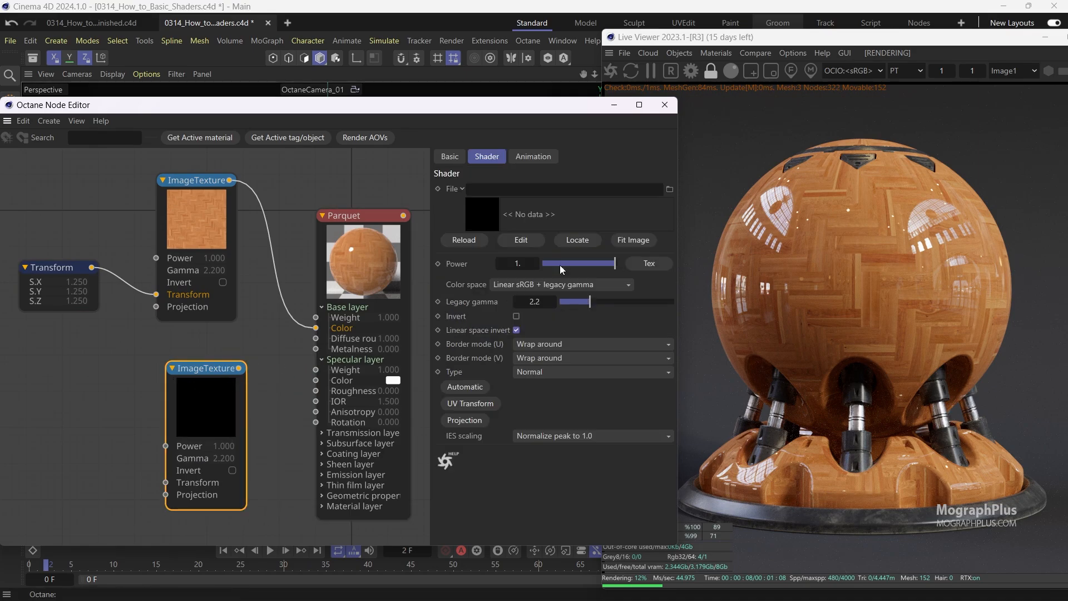
pyautogui.click(669, 189)
pyautogui.doubleClick(304, 95)
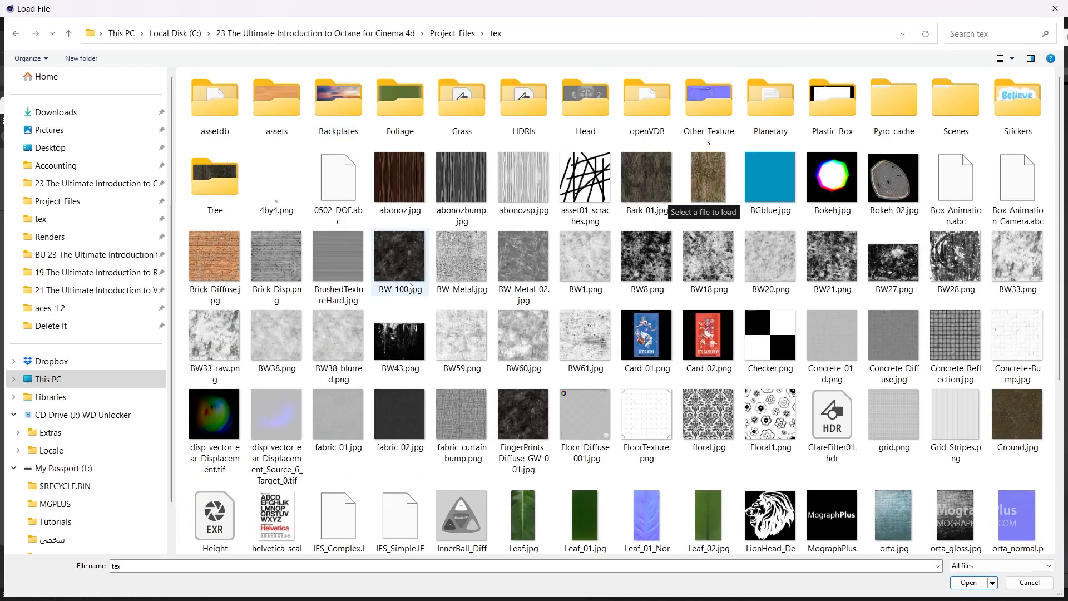
pyautogui.scroll(-3, 417, 350)
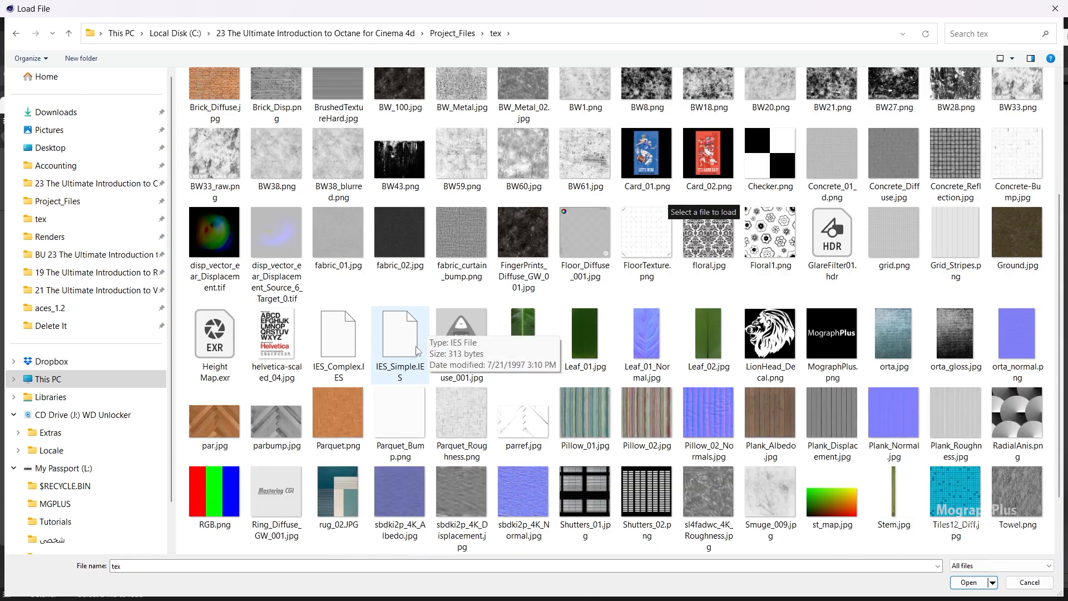
pyautogui.click(469, 402)
pyautogui.doubleClick(469, 402)
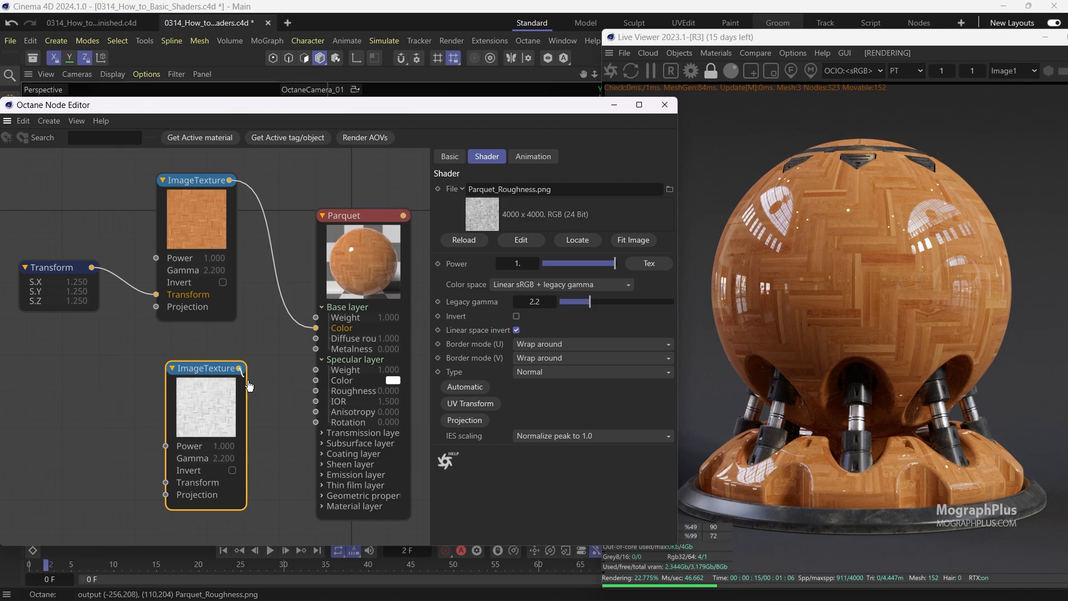
# Connect the roughness texture to the Specular layer Roughness input and position the node.
pyautogui.moveTo(313, 412); pyautogui.dragTo(316, 391)
pyautogui.moveTo(218, 382); pyautogui.dragTo(80, 380)
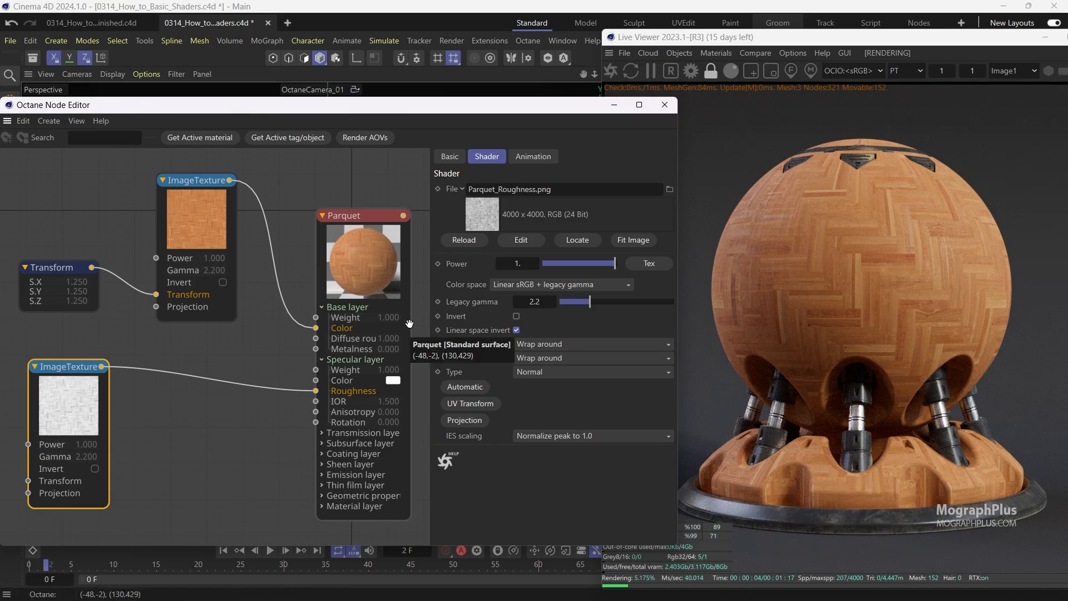
pyautogui.moveTo(105, 391); pyautogui.dragTo(202, 391)
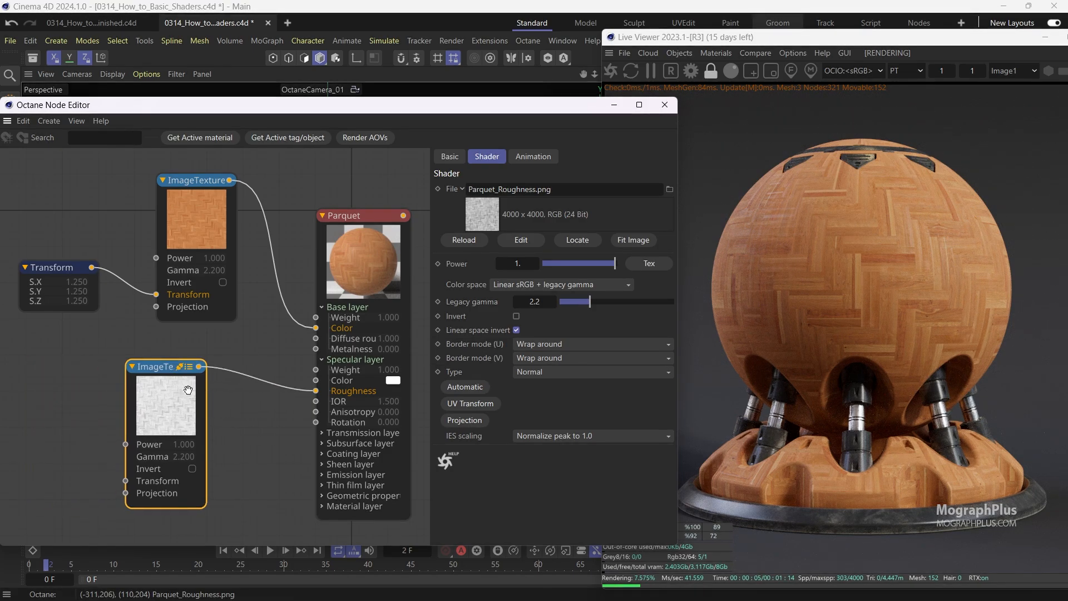
pyautogui.moveTo(91, 271); pyautogui.dragTo(126, 486)
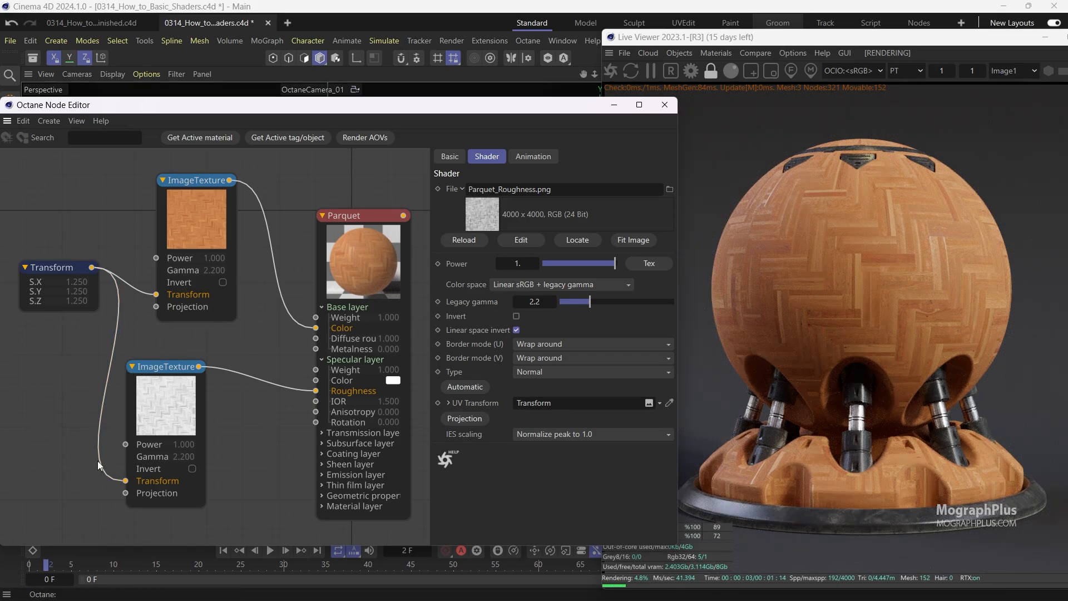
pyautogui.moveTo(126, 481); pyautogui.dragTo(86, 479)
# Preview the Parquet texture and then the roughness texture in solo mode.
pyautogui.rightClick(187, 235)
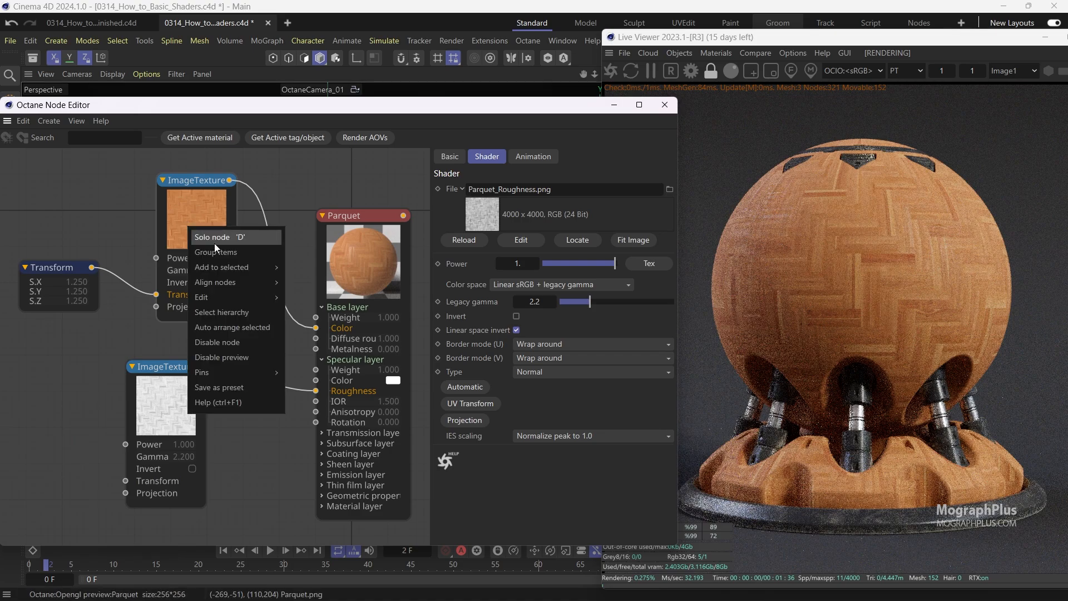
pyautogui.click(215, 243)
pyautogui.rightClick(168, 400)
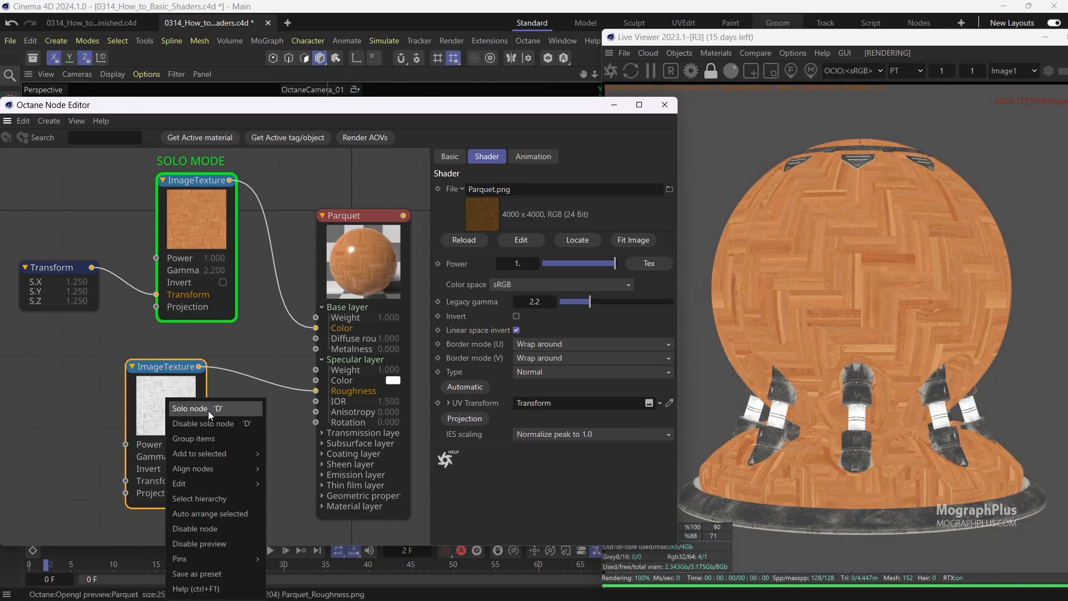
pyautogui.click(208, 410)
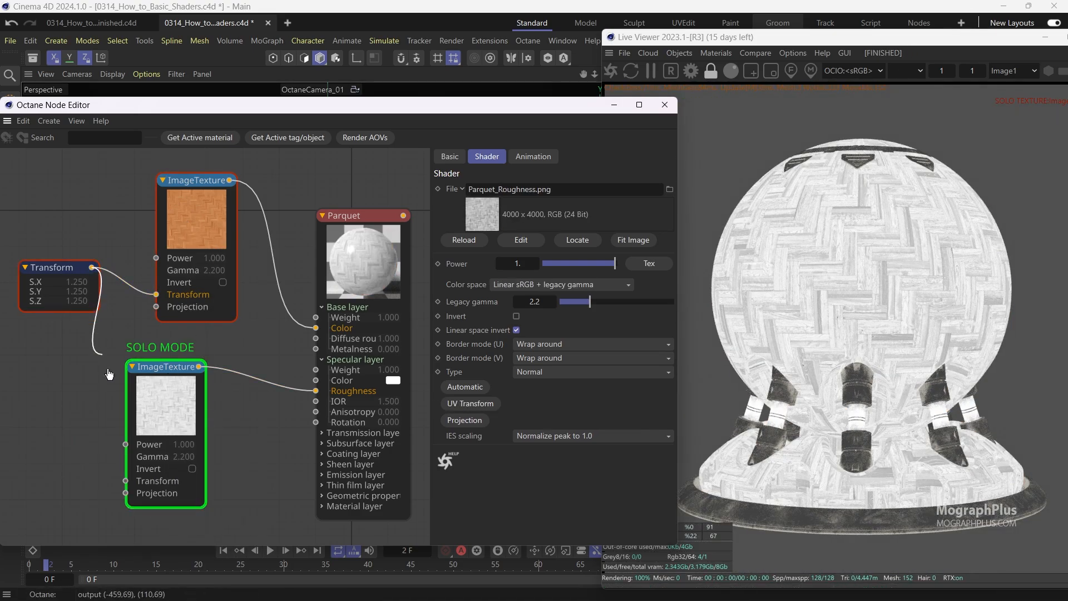
# Connect the Transform node to the roughness texture and set its color space to Non-color data.
pyautogui.moveTo(109, 374); pyautogui.dragTo(125, 481)
pyautogui.moveTo(164, 414); pyautogui.dragTo(179, 417)
pyautogui.click(509, 283)
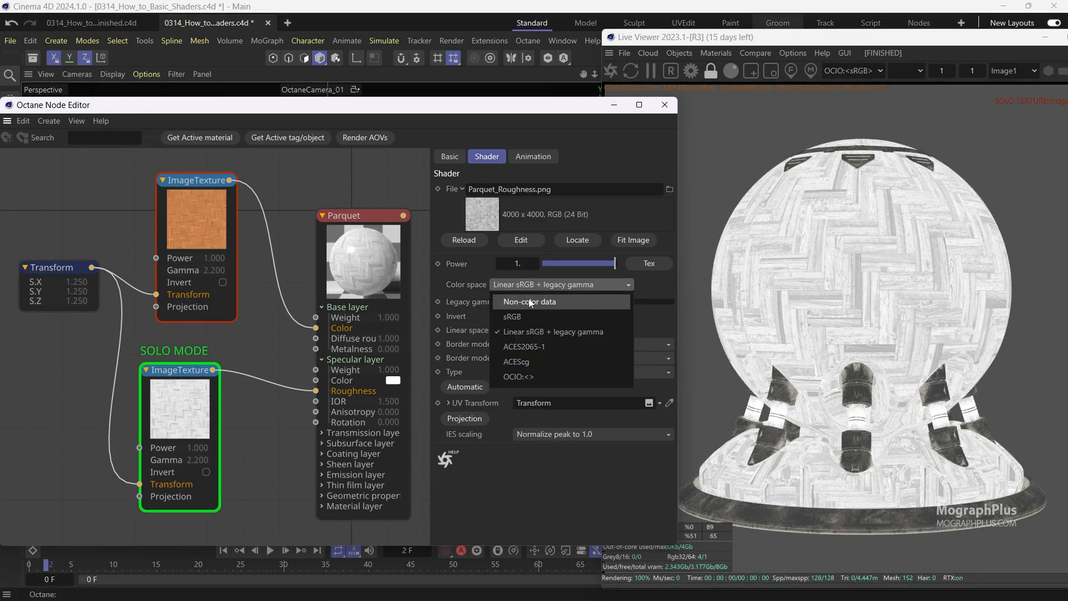
pyautogui.click(529, 301)
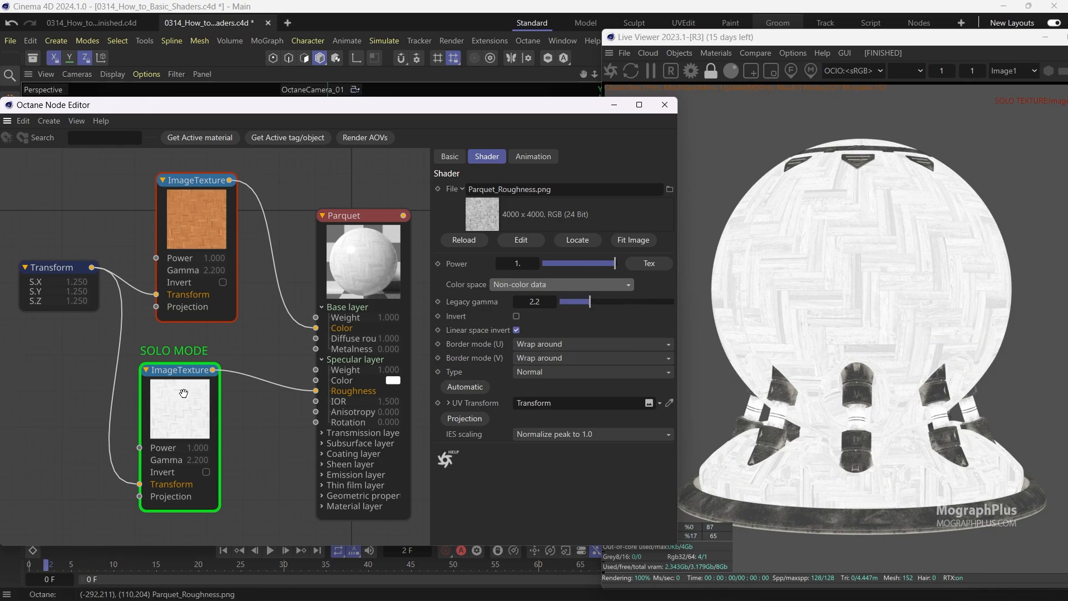
# Zoom into the Live Viewer render to inspect the roughness texture on the shader ball.
pyautogui.moveTo(184, 393); pyautogui.dragTo(193, 395)
pyautogui.rightClick(202, 397)
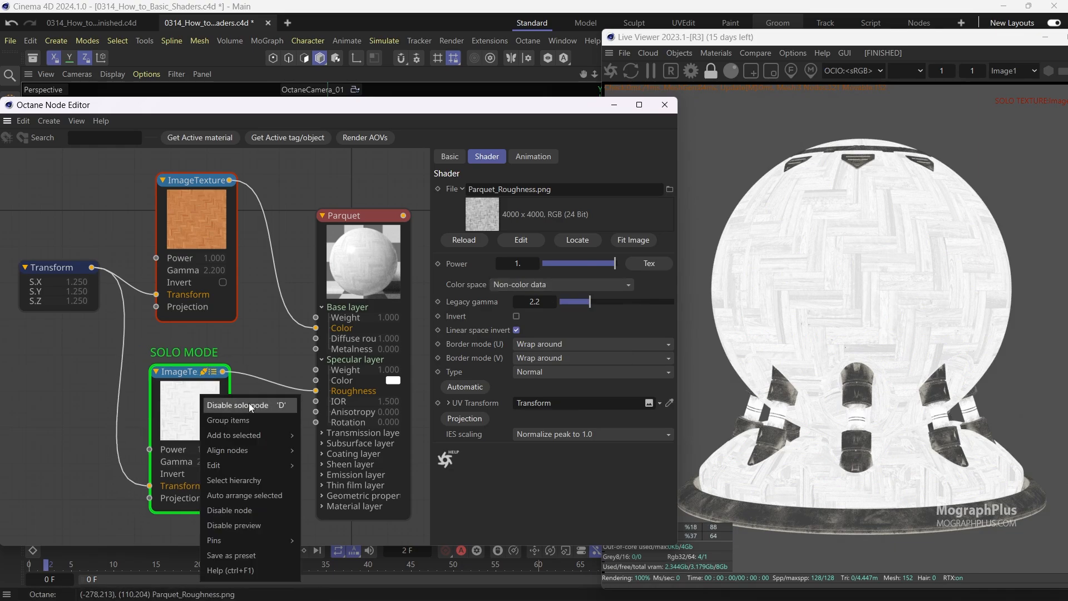
pyautogui.click(218, 355)
pyautogui.click(869, 192)
pyautogui.scroll(5, 826, 210)
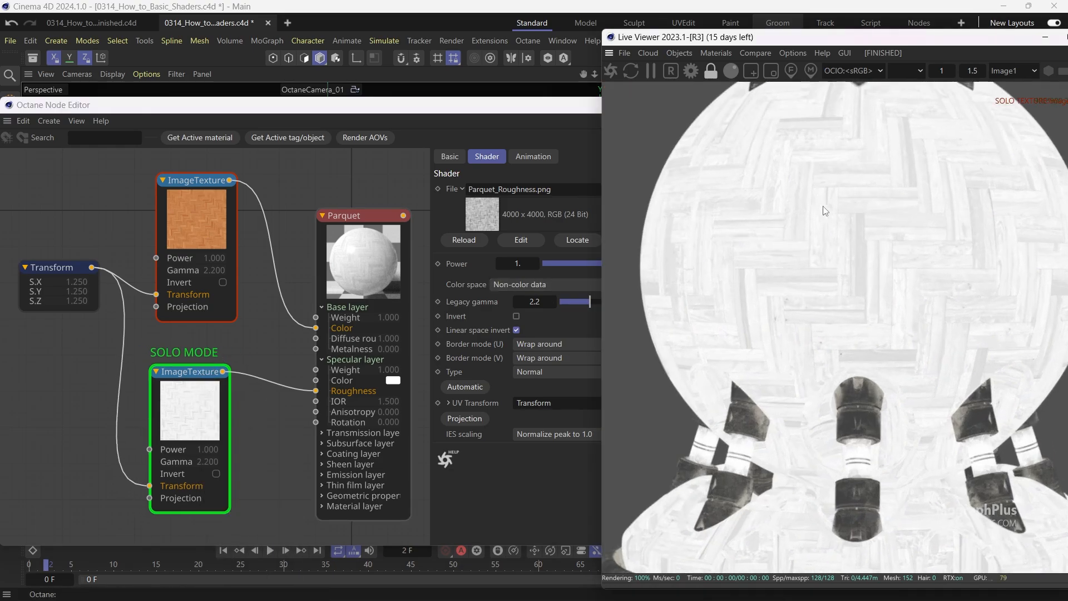
pyautogui.scroll(5, 823, 206)
pyautogui.moveTo(836, 166); pyautogui.dragTo(826, 291, button='middle')
pyautogui.scroll(-3, 794, 256)
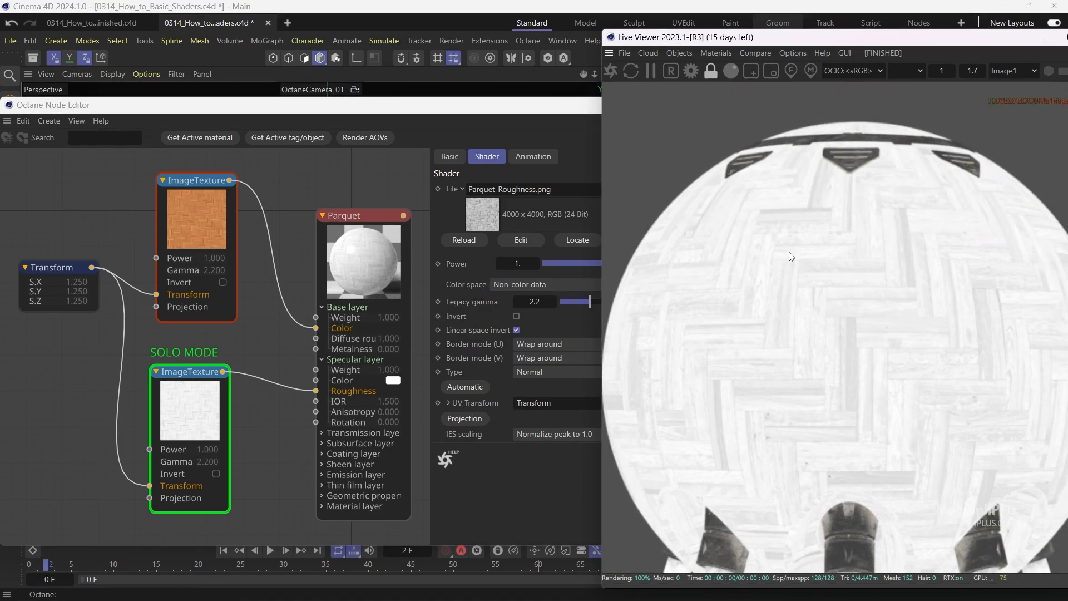
# Examine the roughness texture detail across the shader ball in the Live Viewer.
pyautogui.scroll(6, 791, 256)
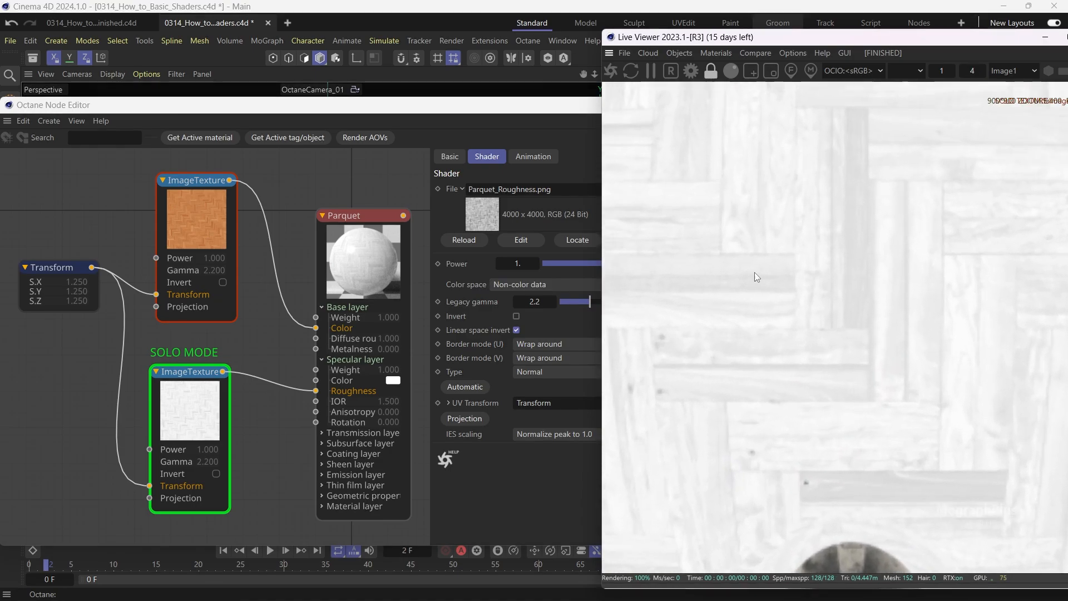
pyautogui.moveTo(798, 301); pyautogui.dragTo(744, 376, button='middle')
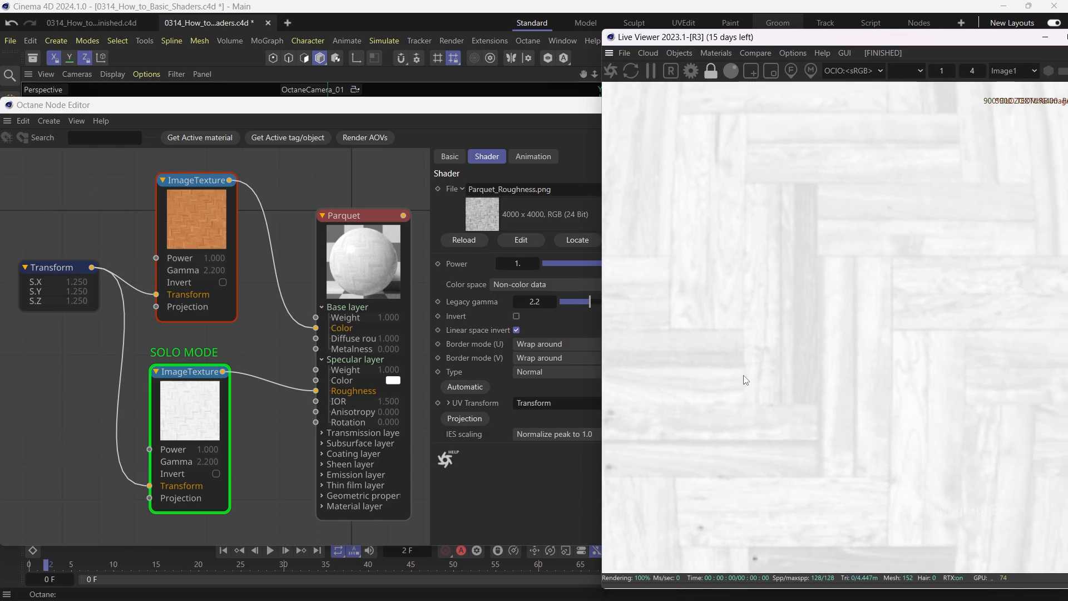
pyautogui.scroll(1, 745, 376)
pyautogui.moveTo(923, 342); pyautogui.dragTo(914, 217, button='middle')
pyautogui.scroll(-8, 827, 334)
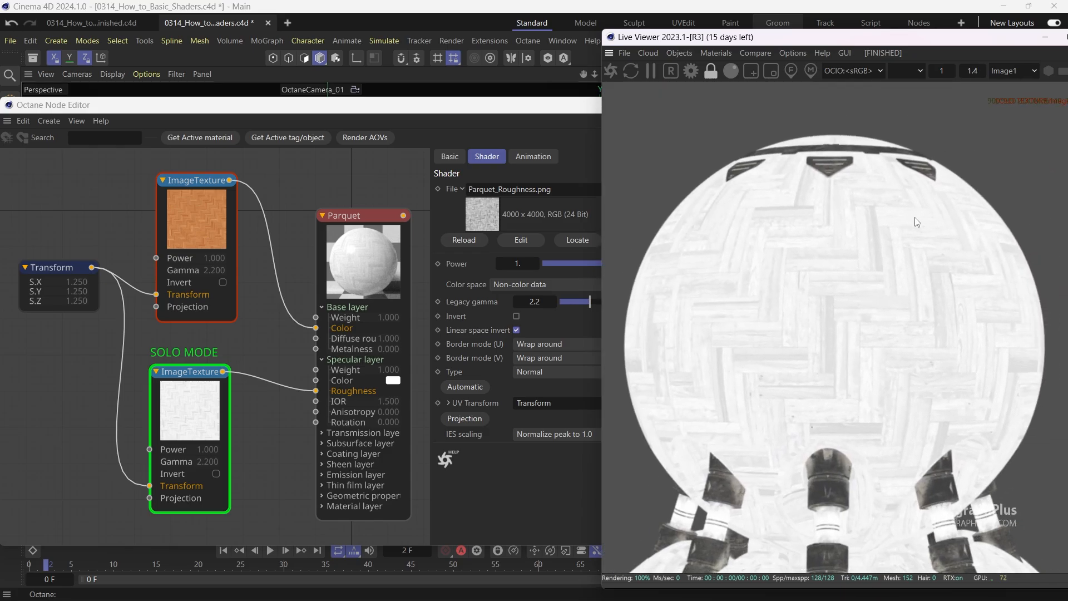
pyautogui.scroll(1, 861, 238)
pyautogui.moveTo(852, 238); pyautogui.dragTo(852, 220, button='middle')
pyautogui.scroll(-1, 853, 223)
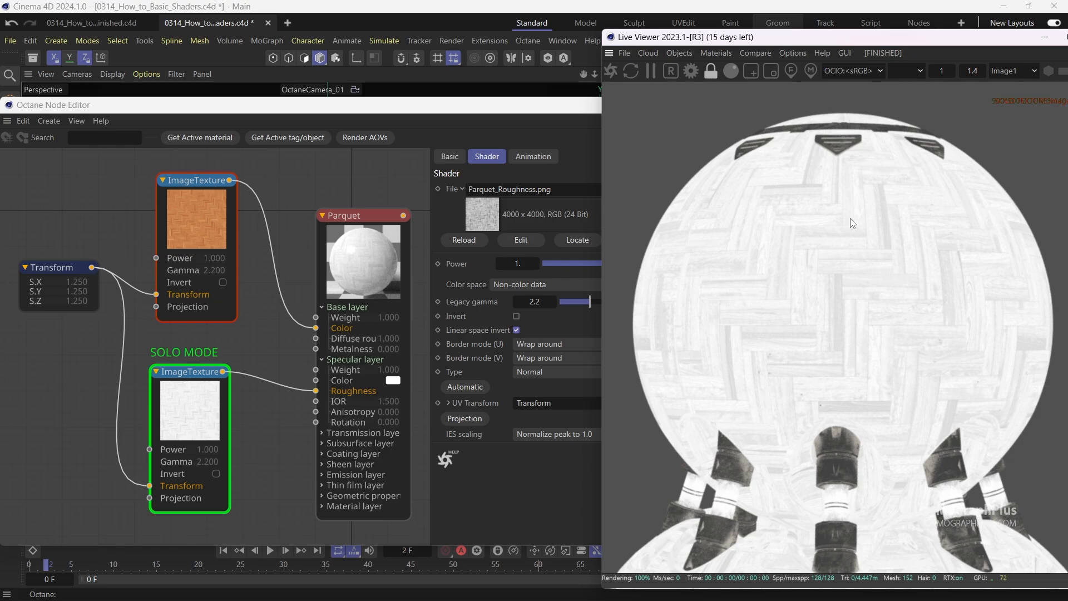
# Enable Invert on the roughness texture and turn off its solo mode to see the full material.
pyautogui.click(209, 402)
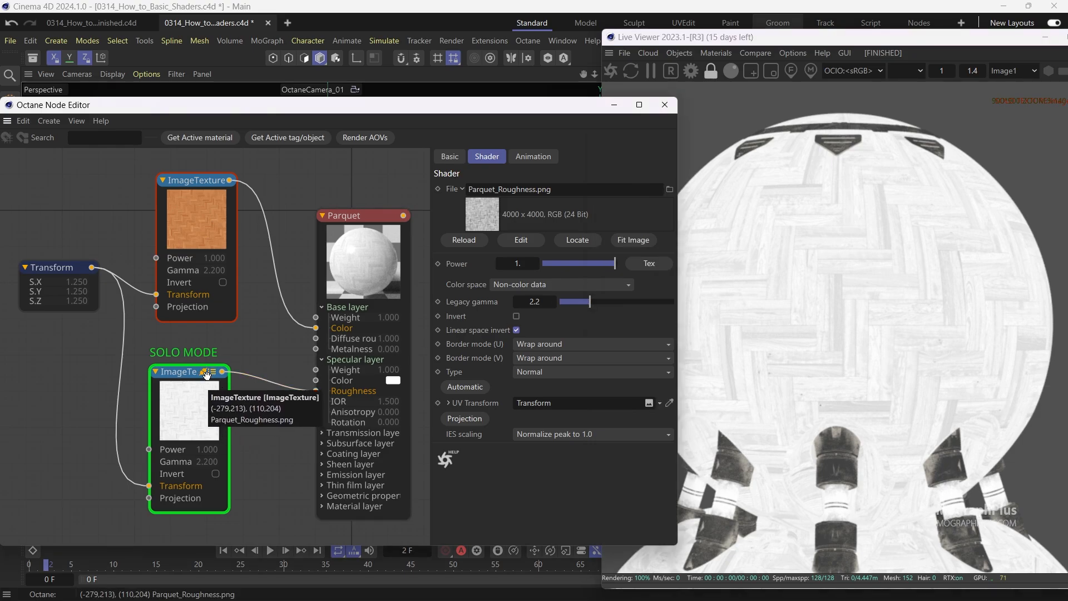
pyautogui.rightClick(187, 395)
pyautogui.click(179, 395)
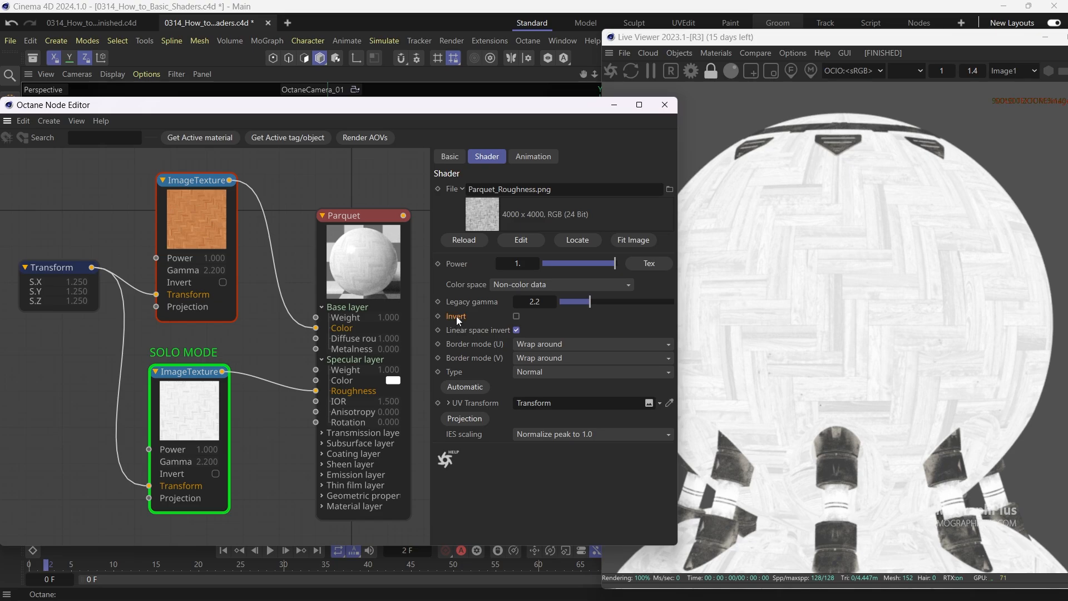
pyautogui.click(872, 274)
pyautogui.scroll(-3, 872, 275)
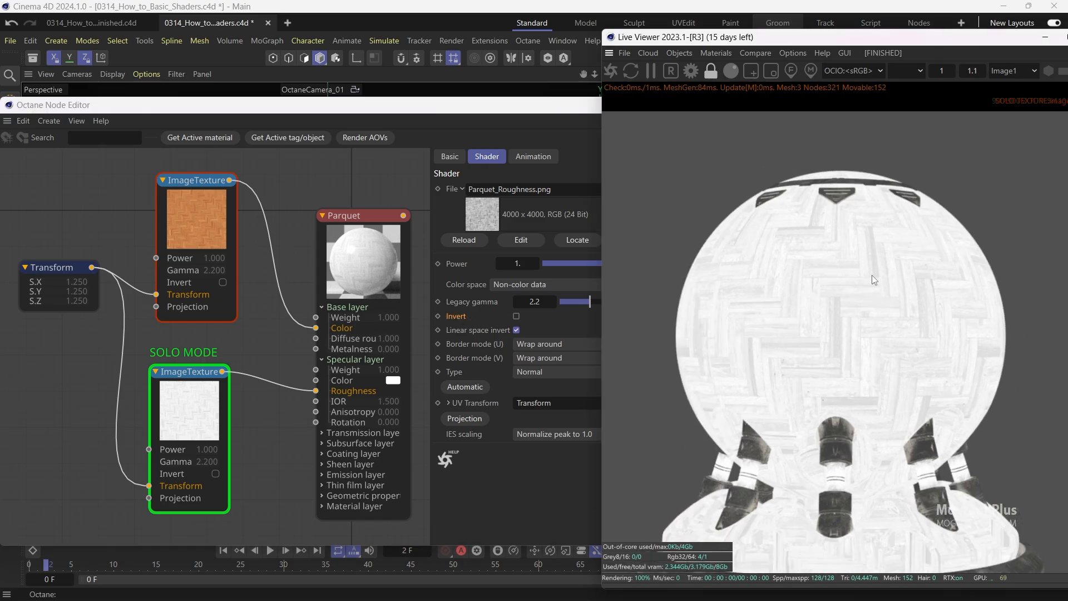
pyautogui.scroll(-1, 859, 331)
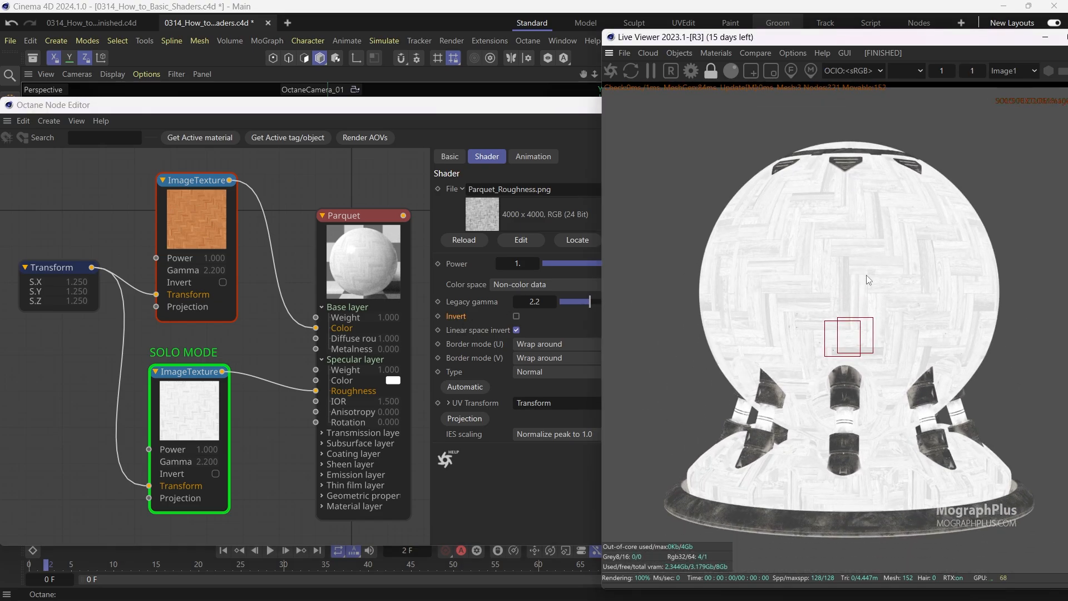
pyautogui.click(516, 316)
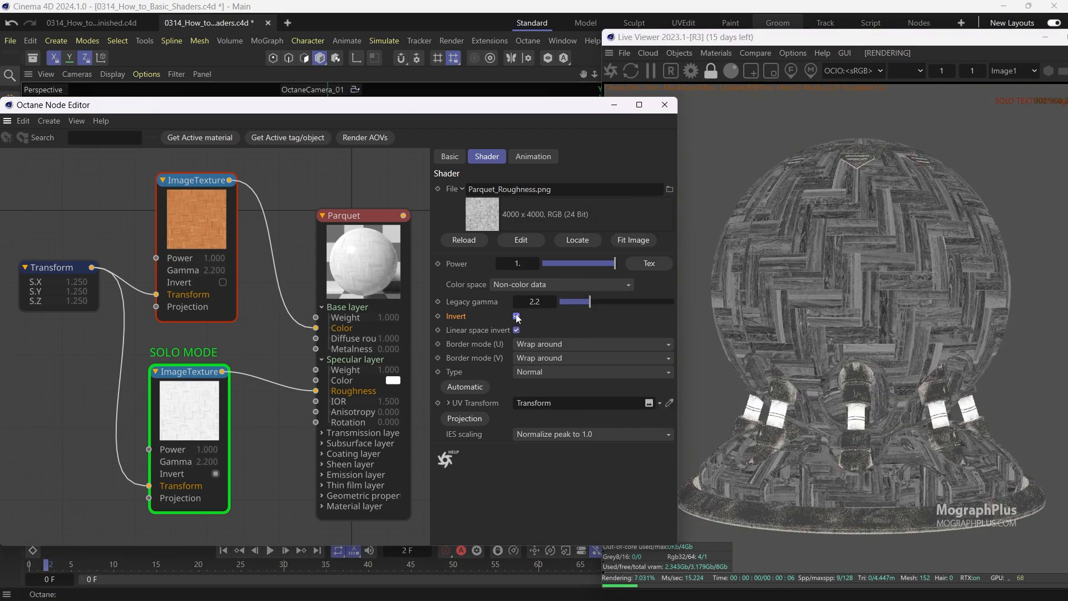
pyautogui.rightClick(209, 391)
pyautogui.click(230, 401)
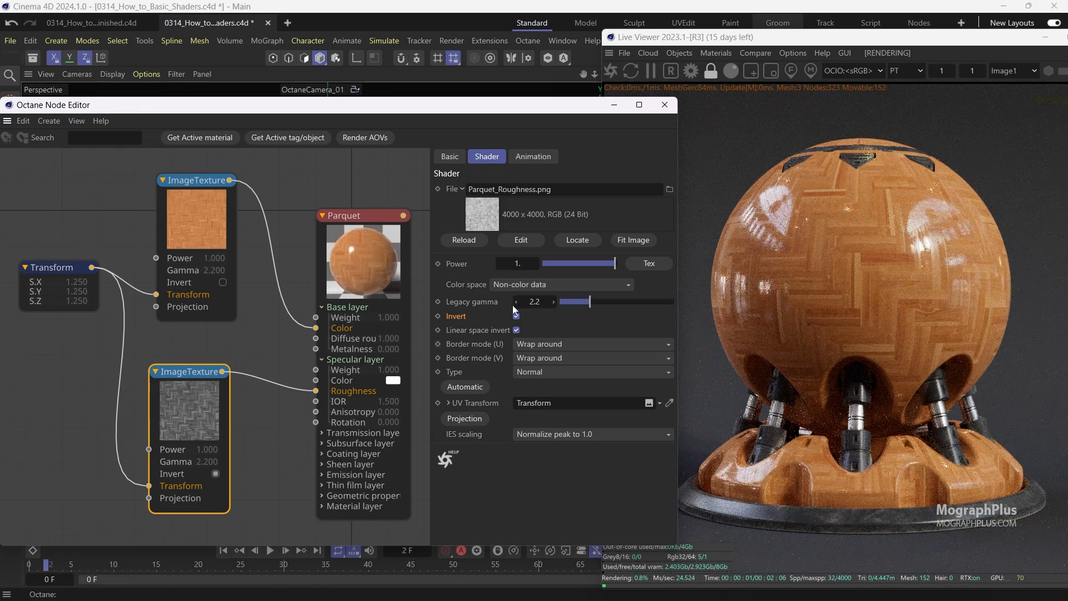
pyautogui.click(517, 316)
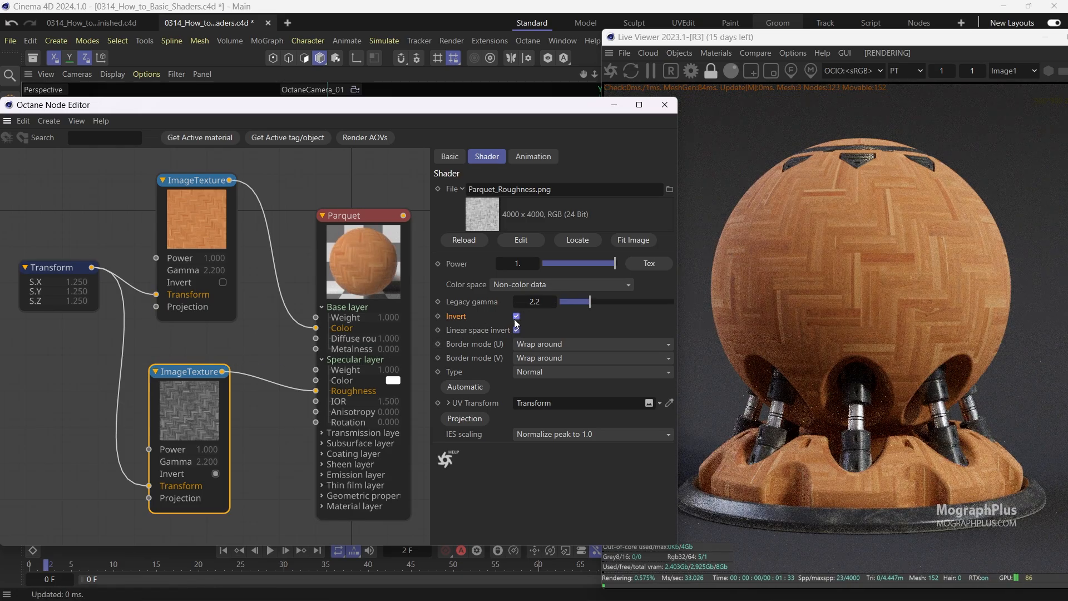
# Insert a Range node between the roughness texture and the Specular layer Roughness input.
pyautogui.moveTo(199, 413); pyautogui.dragTo(144, 407)
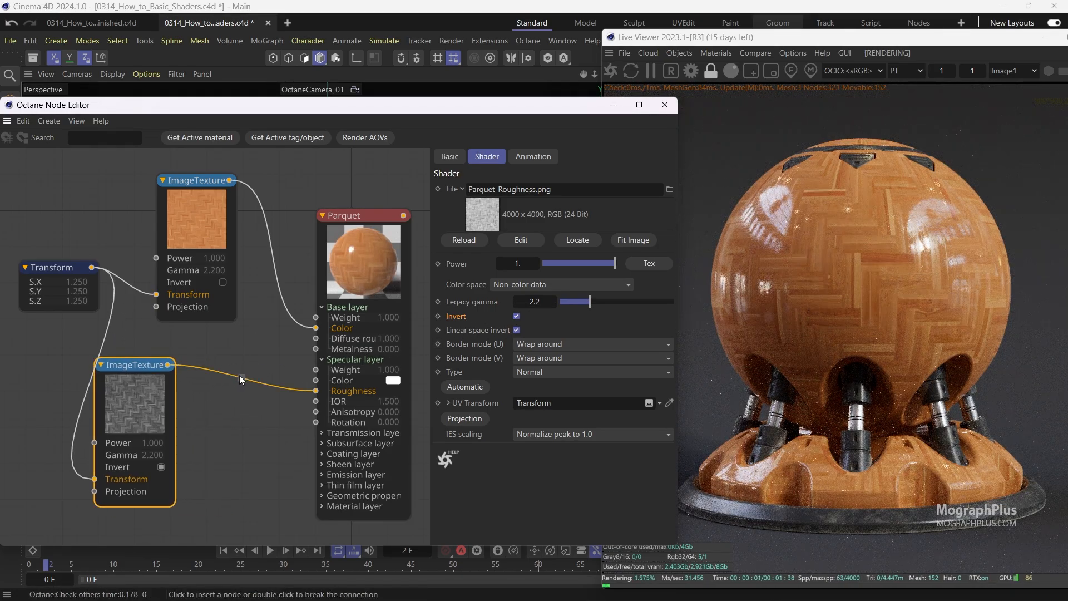
pyautogui.click(240, 376)
pyautogui.write('RANGE')
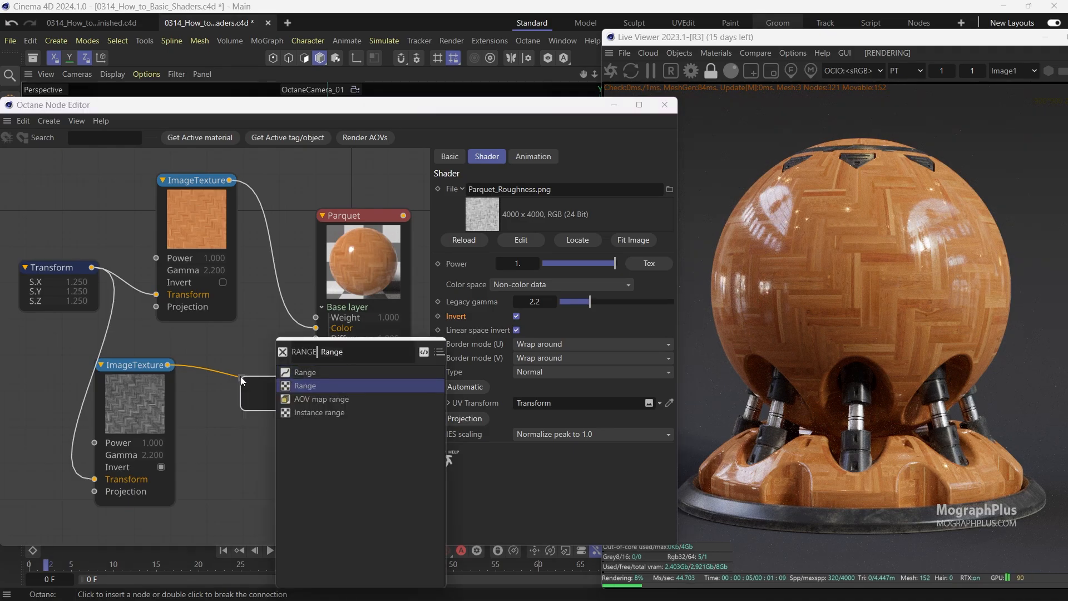
pyautogui.press('Return')
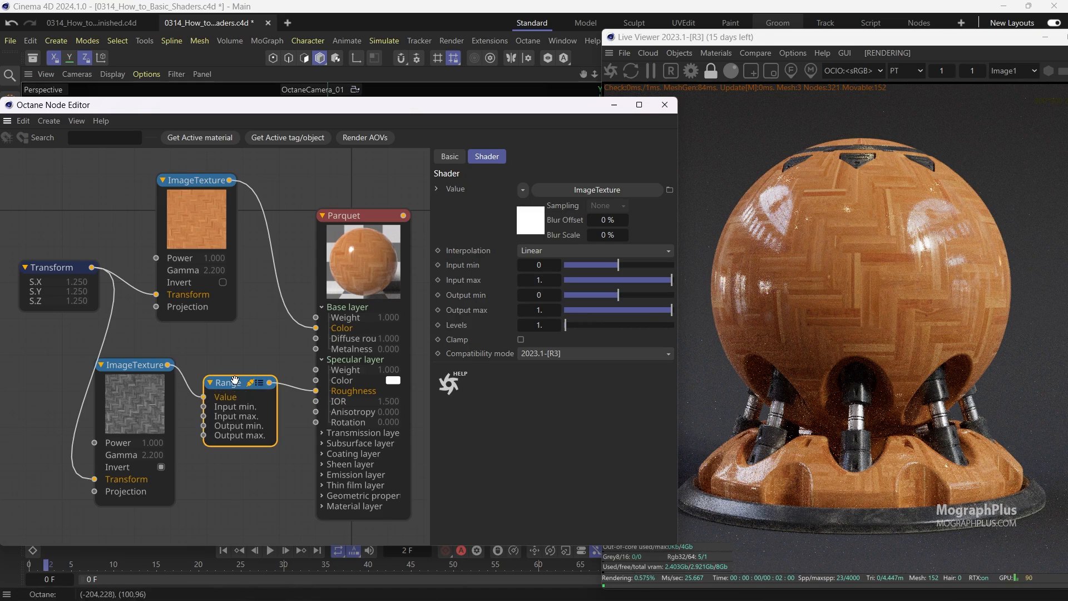
# Rearrange the Range, Transform and Parquet texture nodes in the node graph.
pyautogui.moveTo(263, 381); pyautogui.dragTo(232, 385)
pyautogui.scroll(-1, 232, 360)
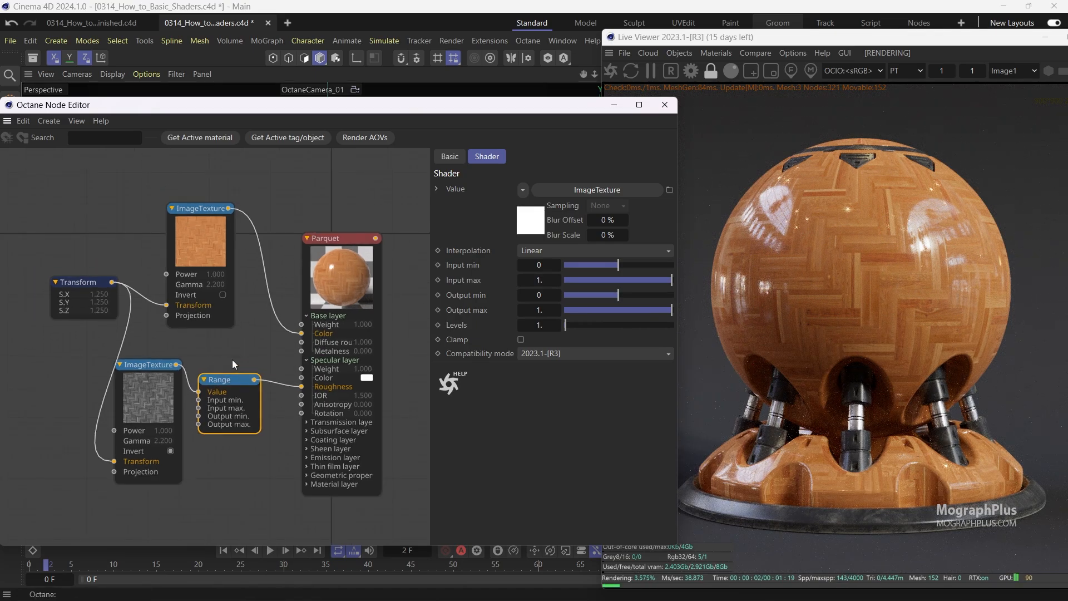
pyautogui.moveTo(232, 359); pyautogui.dragTo(263, 365, button='middle')
pyautogui.moveTo(124, 290); pyautogui.dragTo(71, 278)
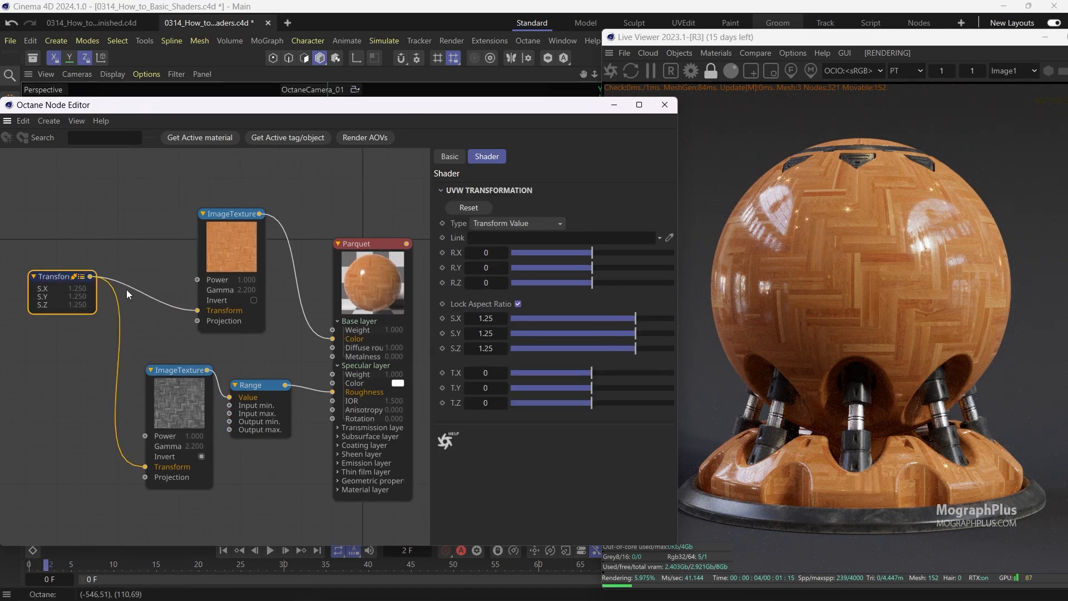
pyautogui.moveTo(227, 263); pyautogui.dragTo(186, 262)
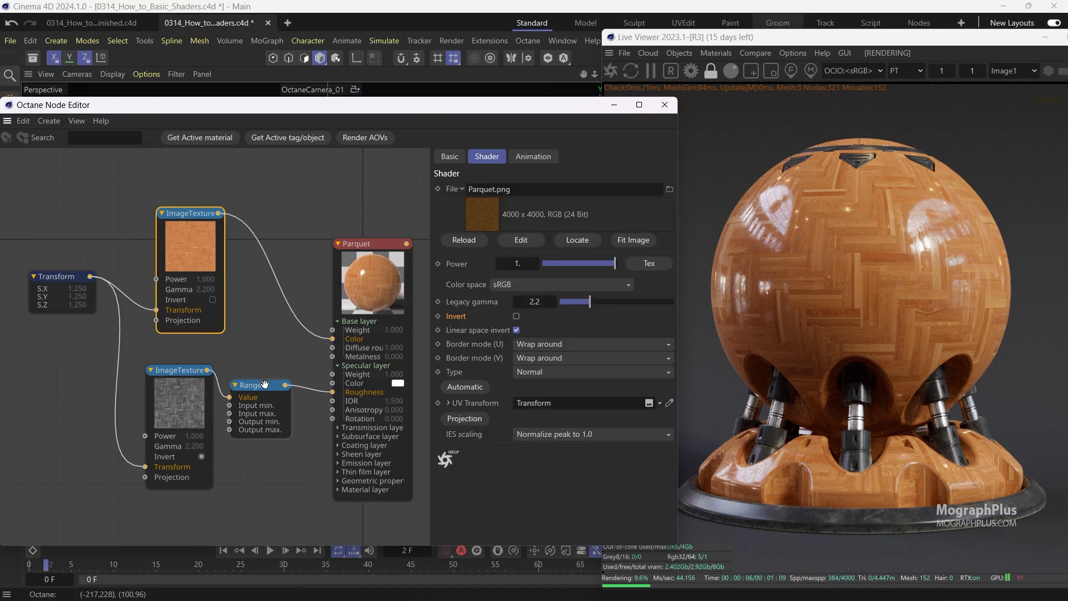
# Set the Range node's Output min to 0.1.
pyautogui.moveTo(264, 384); pyautogui.dragTo(285, 383)
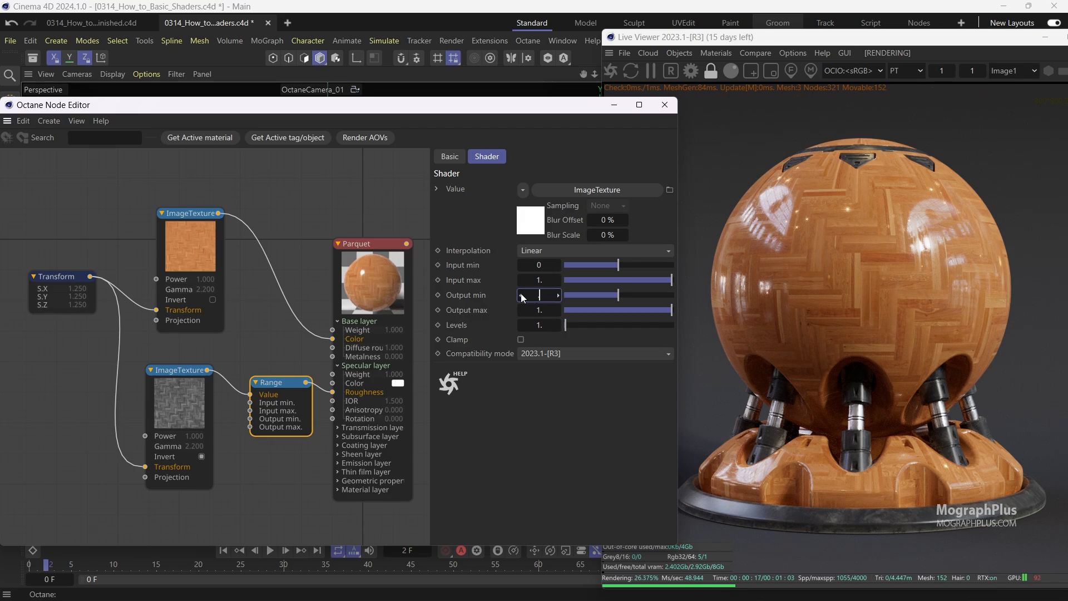
pyautogui.write('0.1')
pyautogui.press('Return')
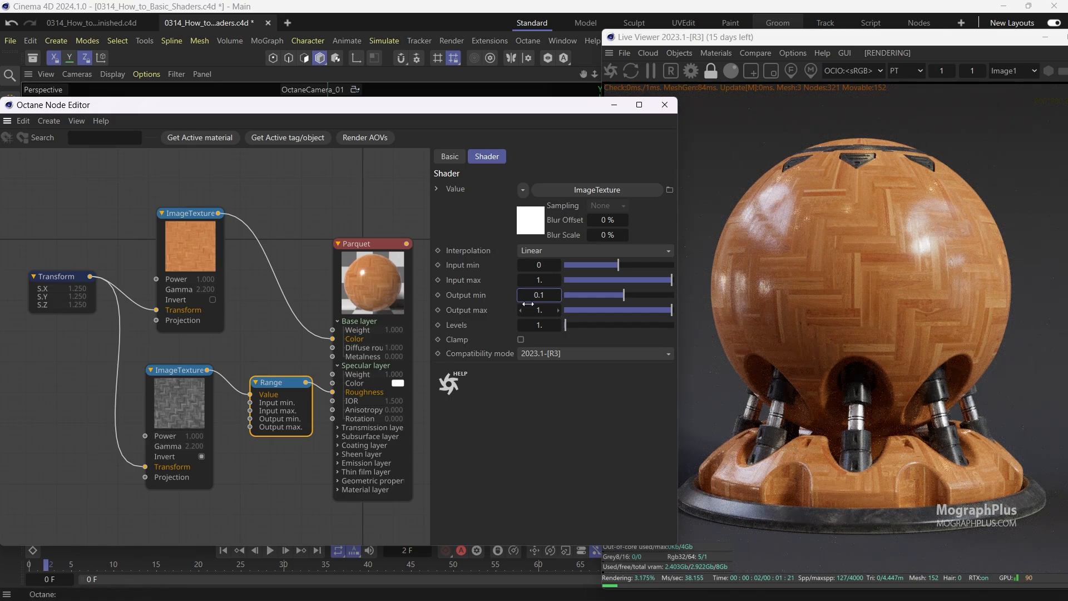
# Preview the roughness texture and then the Range output in solo mode, and disable solo mode.
pyautogui.rightClick(185, 391)
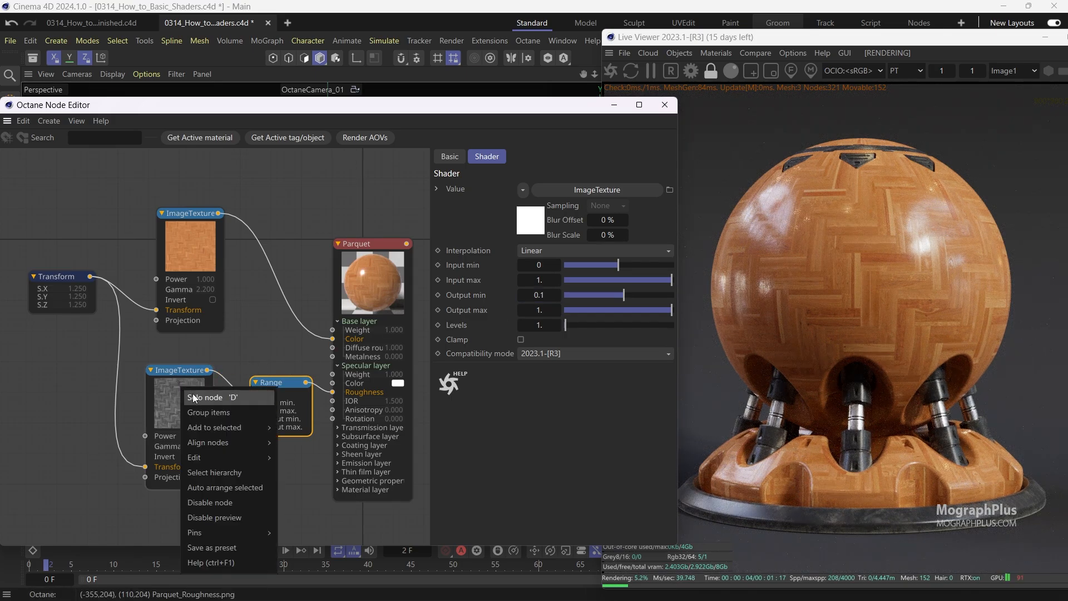
pyautogui.click(232, 399)
pyautogui.rightClick(278, 391)
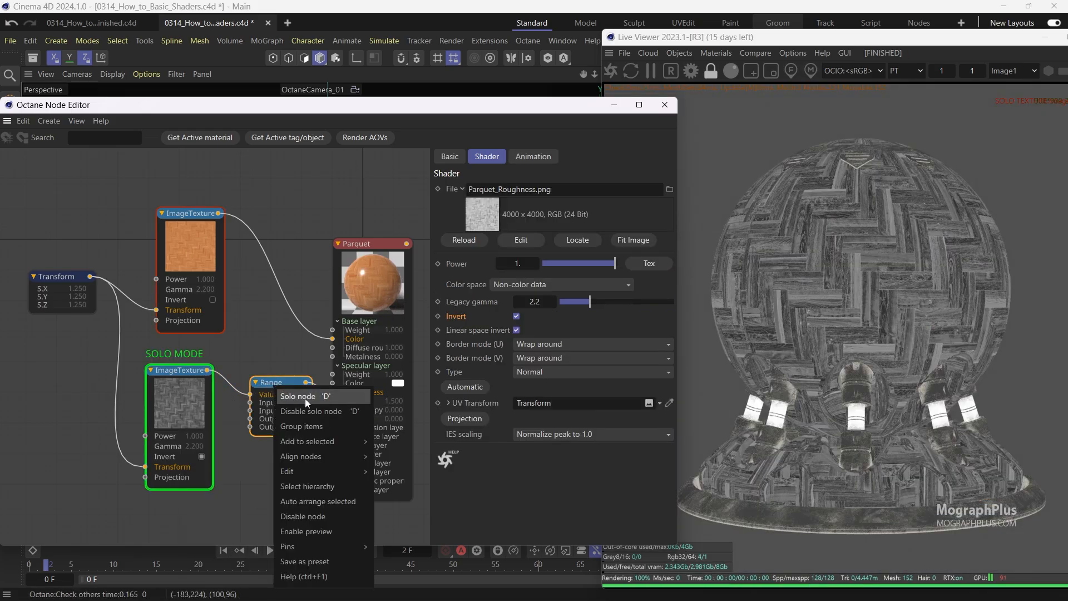
pyautogui.click(305, 398)
pyautogui.rightClick(296, 389)
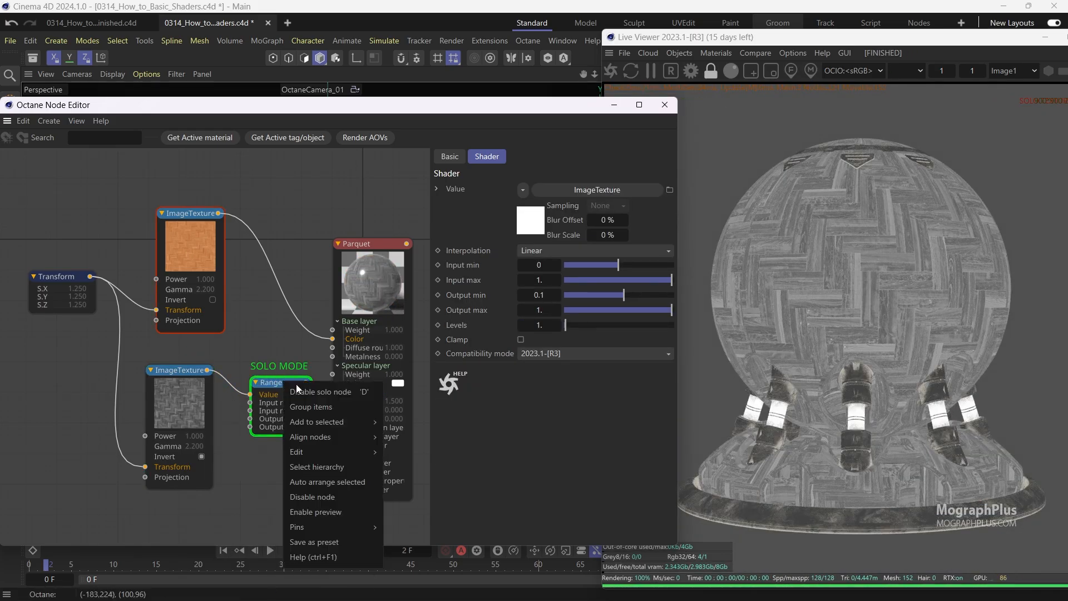
pyautogui.click(320, 391)
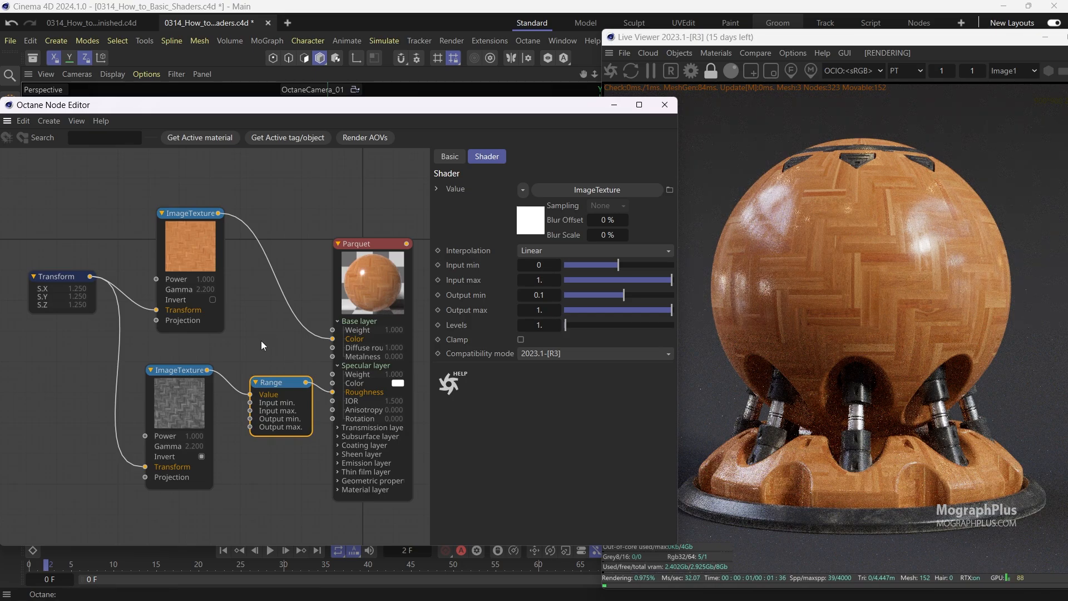
# Create a new Image Texture node and load Parquet_Bump.png into it.
pyautogui.moveTo(261, 342); pyautogui.dragTo(248, 281, button='middle')
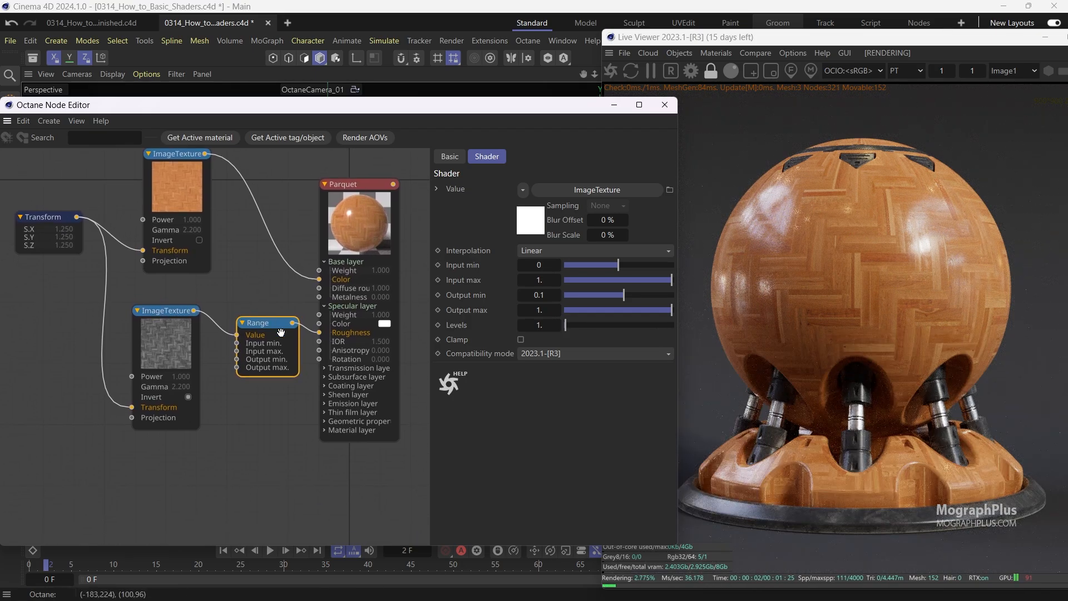
pyautogui.rightClick(264, 418)
pyautogui.click(359, 427)
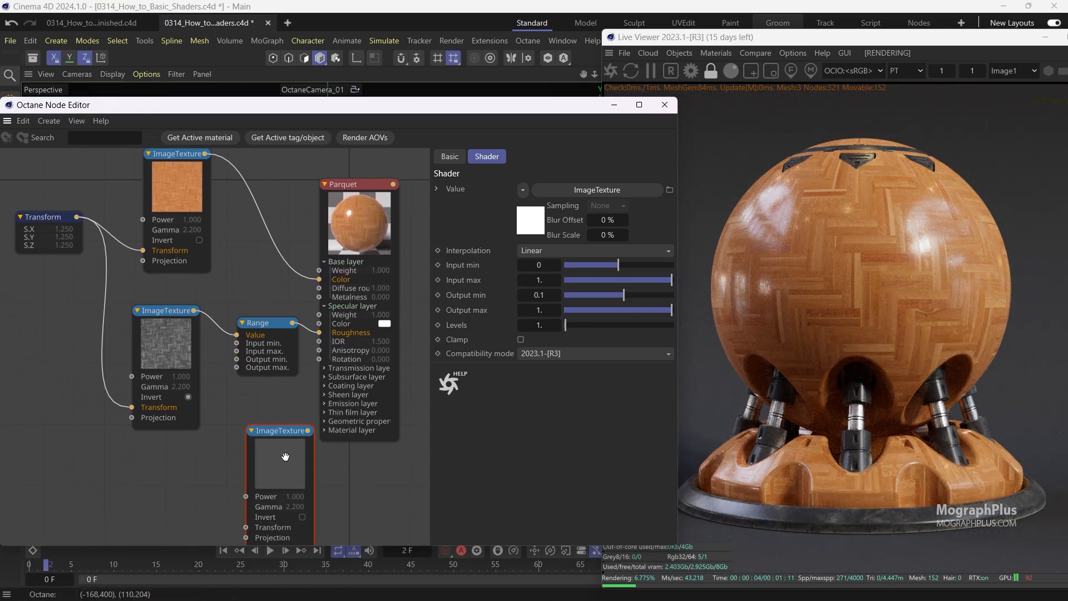
pyautogui.moveTo(285, 456); pyautogui.dragTo(151, 472)
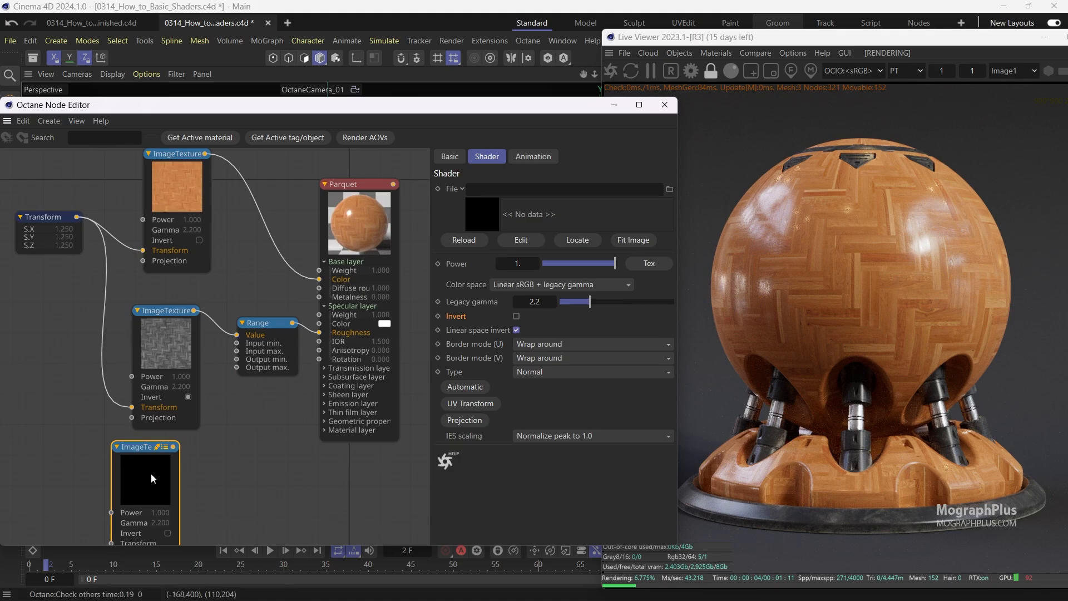
pyautogui.click(635, 207)
pyautogui.doubleClick(310, 90)
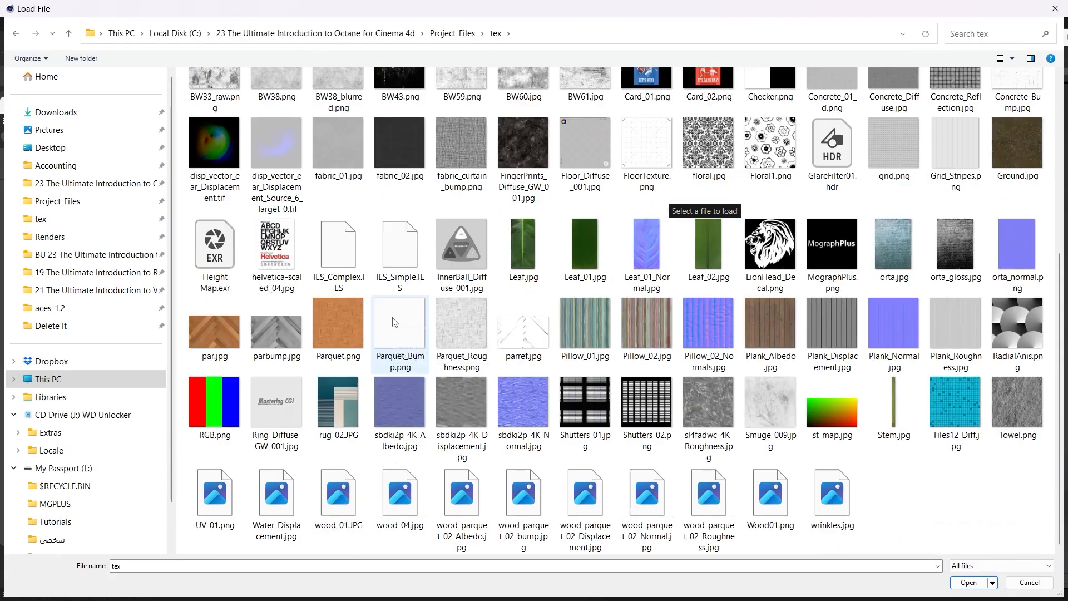
pyautogui.click(403, 327)
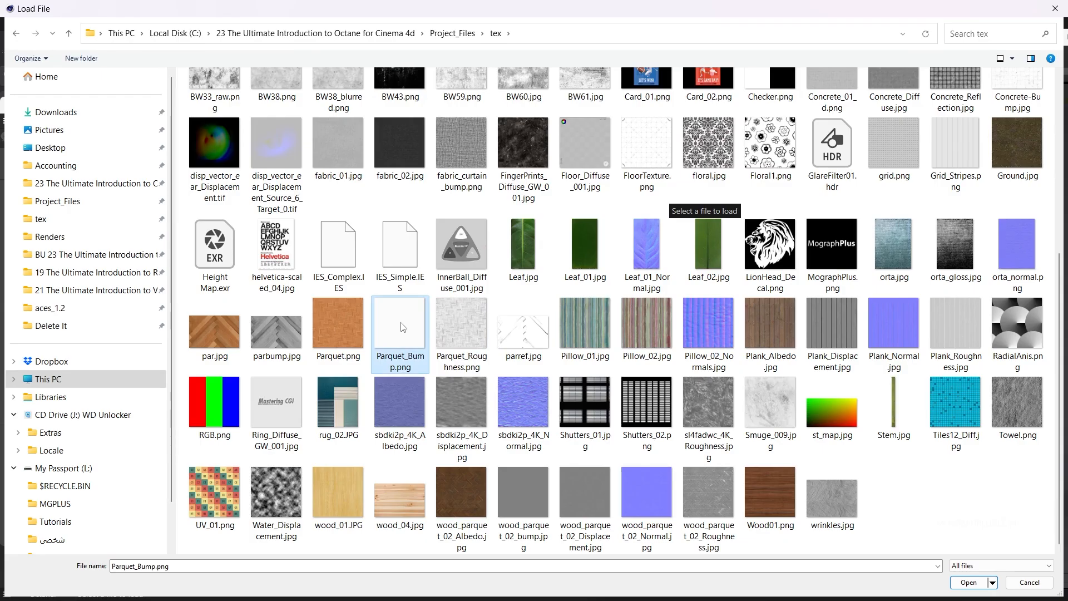
pyautogui.doubleClick(402, 327)
# Reposition the Parquet material node and expand its Geometric properties section.
pyautogui.moveTo(312, 424); pyautogui.dragTo(289, 405, button='middle')
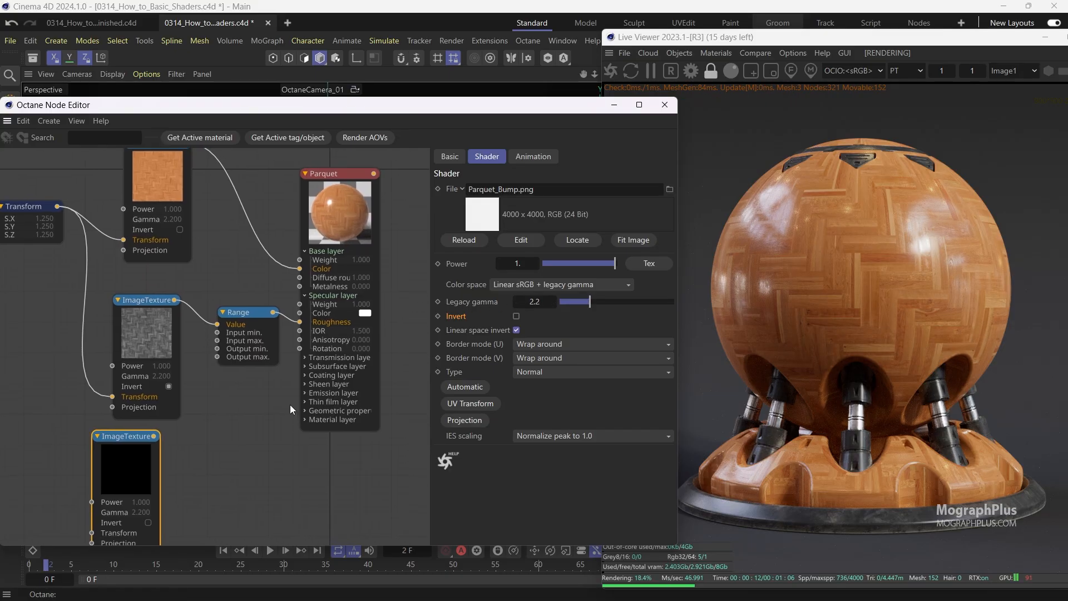
pyautogui.moveTo(334, 174); pyautogui.dragTo(351, 212)
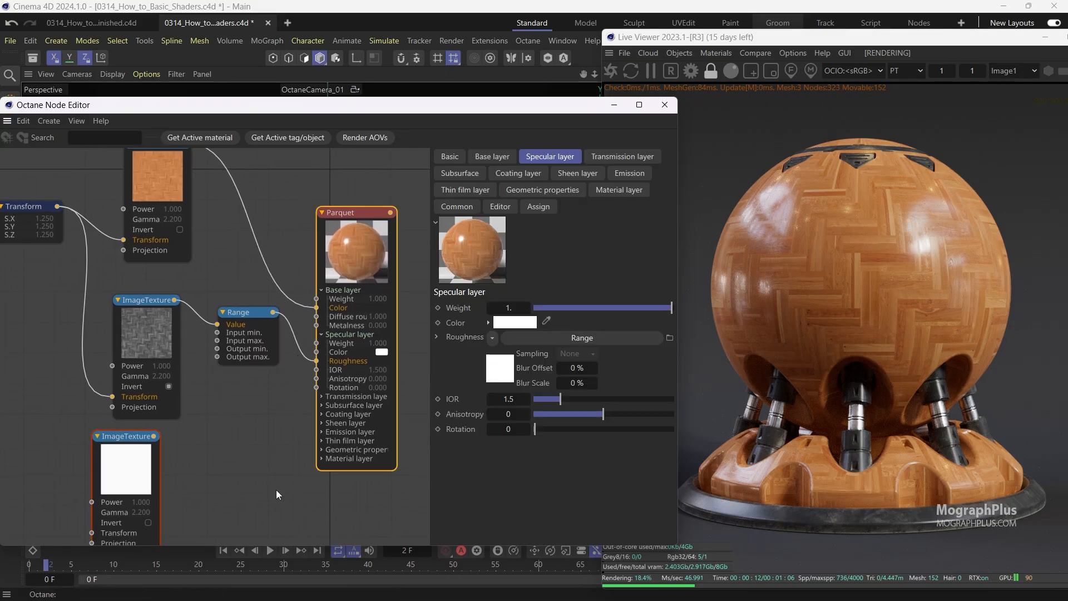
pyautogui.click(322, 450)
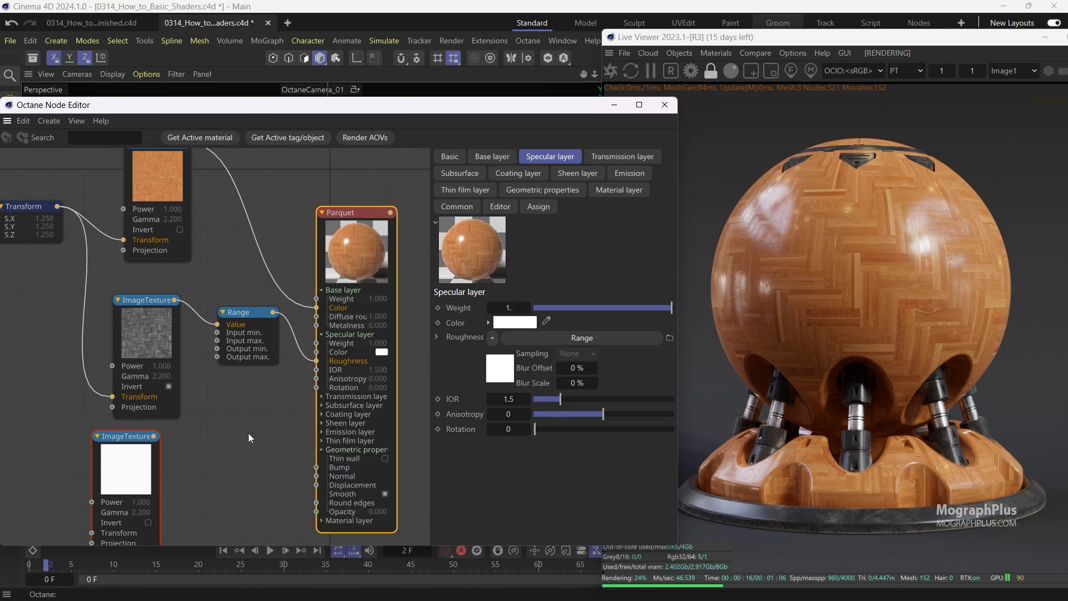
# Connect the Transform node to the bump texture's Transform input.
pyautogui.moveTo(206, 433); pyautogui.dragTo(276, 385, button='middle')
pyautogui.scroll(-1, 276, 384)
pyautogui.moveTo(141, 179); pyautogui.dragTo(176, 475)
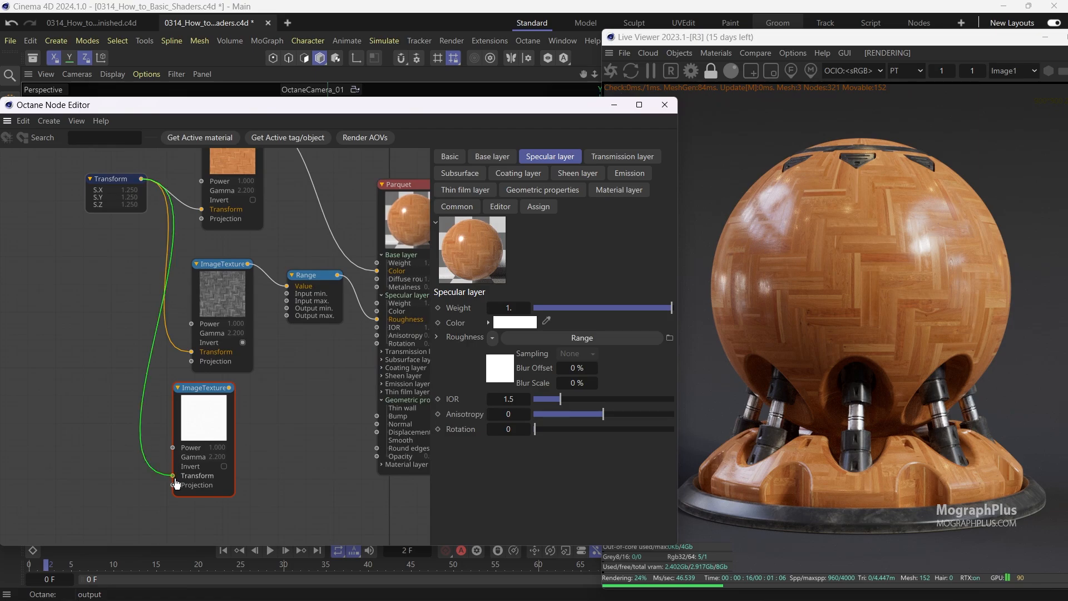
# Connect the bump texture's output to the Parquet material's Bump input.
pyautogui.moveTo(203, 426); pyautogui.dragTo(206, 426)
pyautogui.click(206, 425)
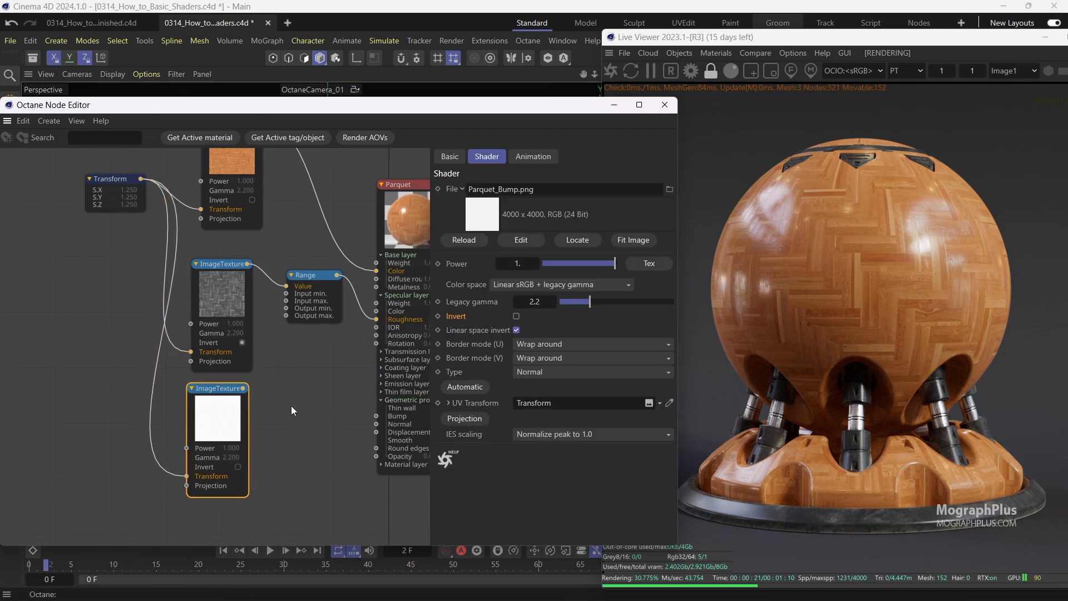
pyautogui.moveTo(292, 406); pyautogui.dragTo(263, 376, button='middle')
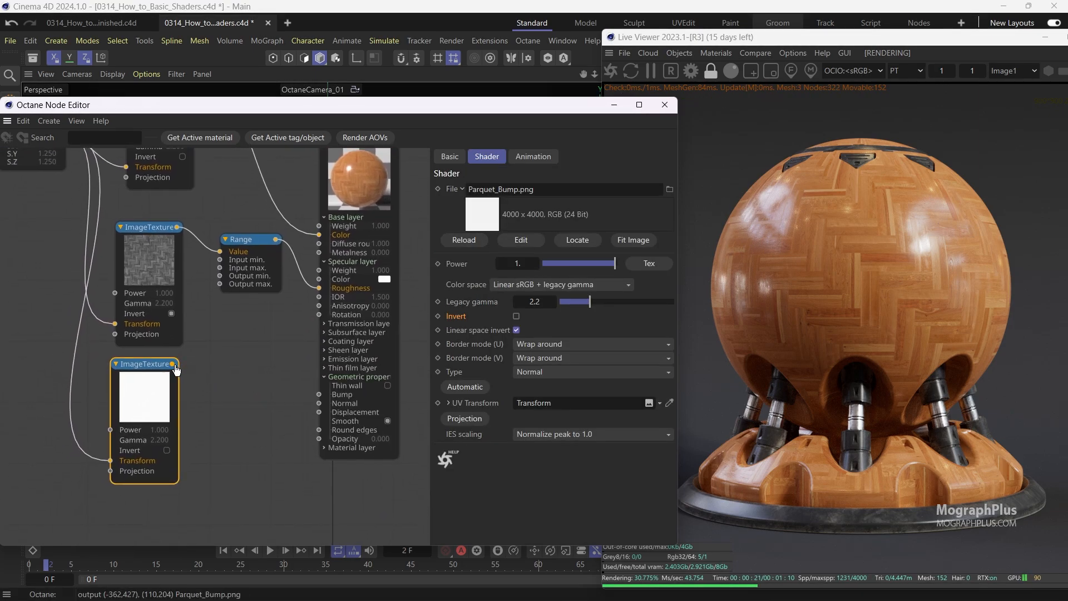
pyautogui.moveTo(214, 390); pyautogui.dragTo(316, 402)
pyautogui.moveTo(319, 397); pyautogui.dragTo(319, 396)
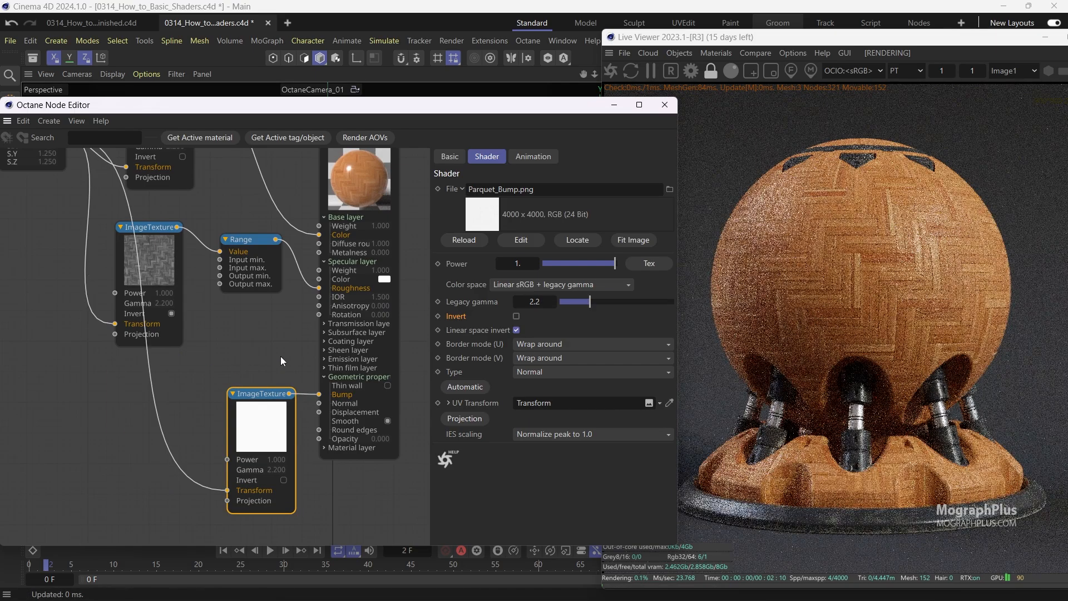
# Reposition the bump image texture node and switch it to solo mode for previewing.
pyautogui.scroll(-1, 281, 356)
pyautogui.moveTo(270, 348); pyautogui.dragTo(287, 325, button='middle')
pyautogui.moveTo(274, 398); pyautogui.dragTo(213, 423)
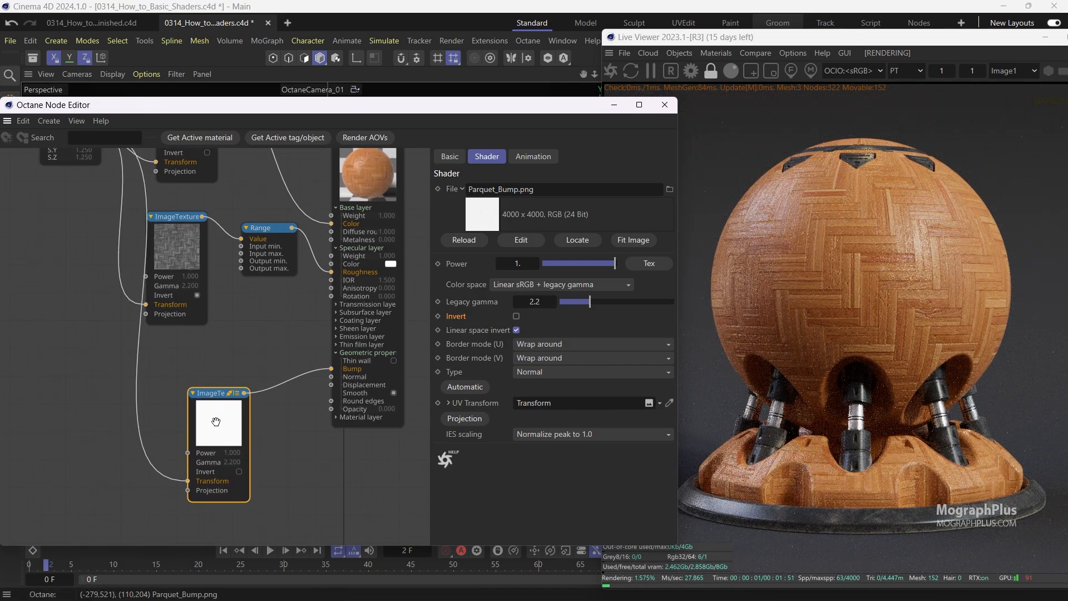
pyautogui.rightClick(211, 414)
pyautogui.click(234, 425)
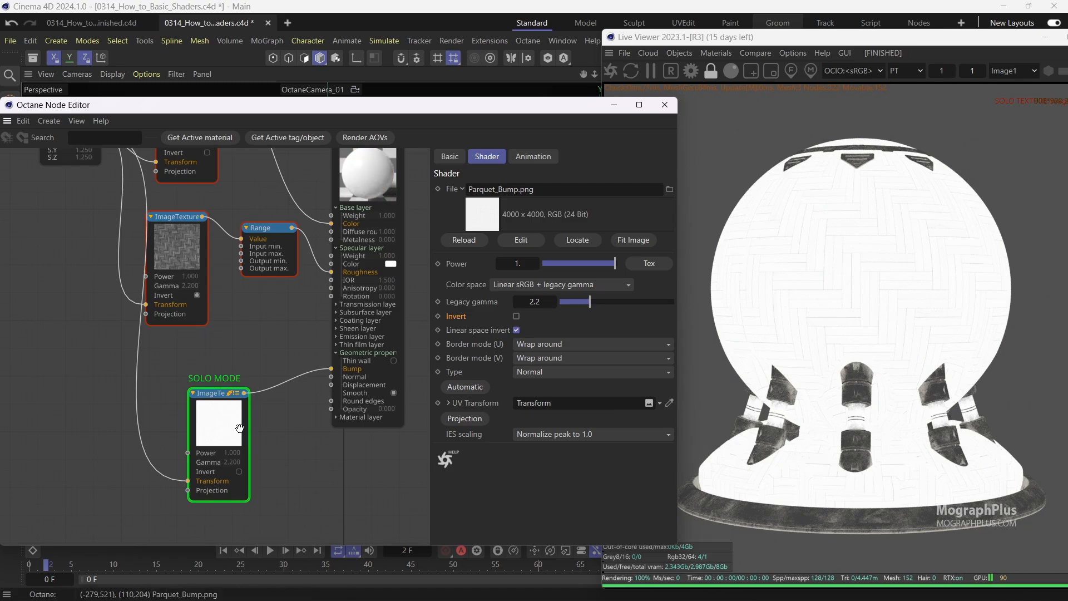
# Zoom in the Live Viewer to inspect the soloed bump map, and turn solo mode off.
pyautogui.click(775, 275)
pyautogui.scroll(3, 809, 237)
pyautogui.scroll(2, 801, 233)
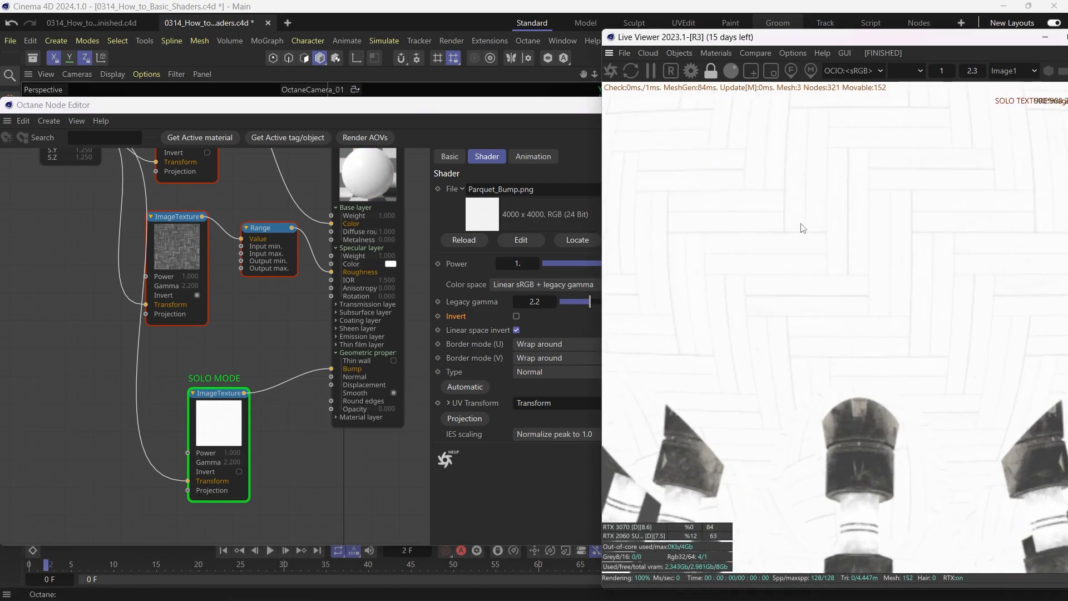
pyautogui.scroll(2, 758, 337)
pyautogui.scroll(-4, 765, 340)
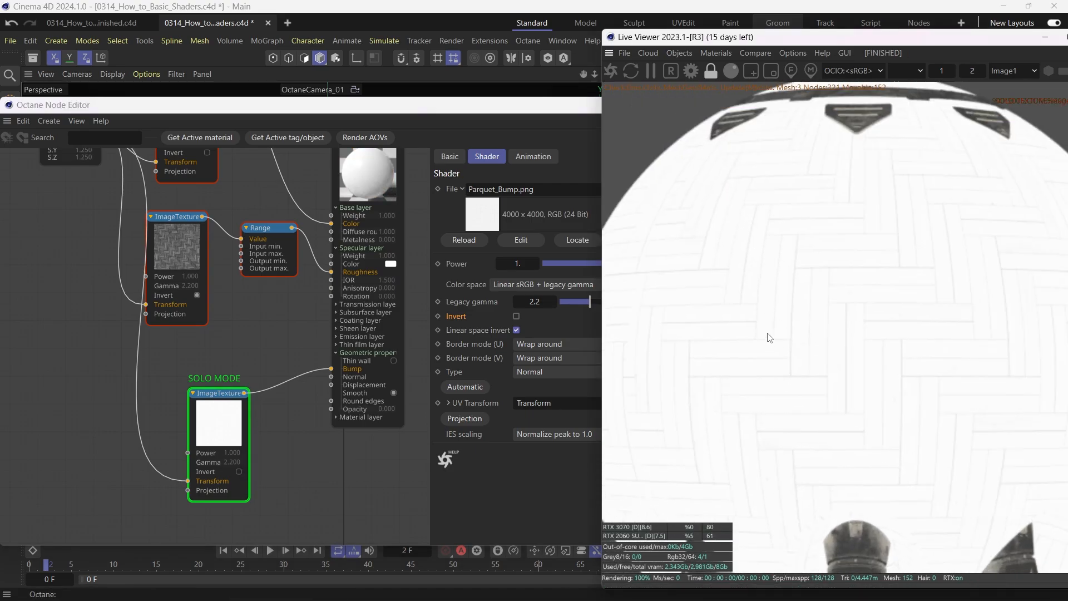
pyautogui.scroll(-2, 792, 252)
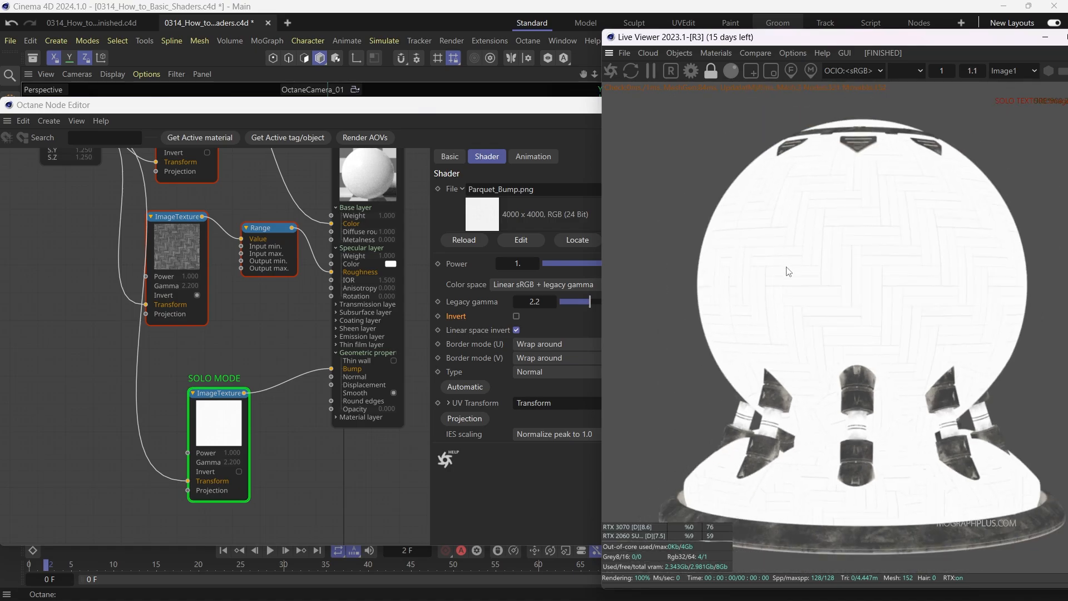
pyautogui.scroll(1, 788, 273)
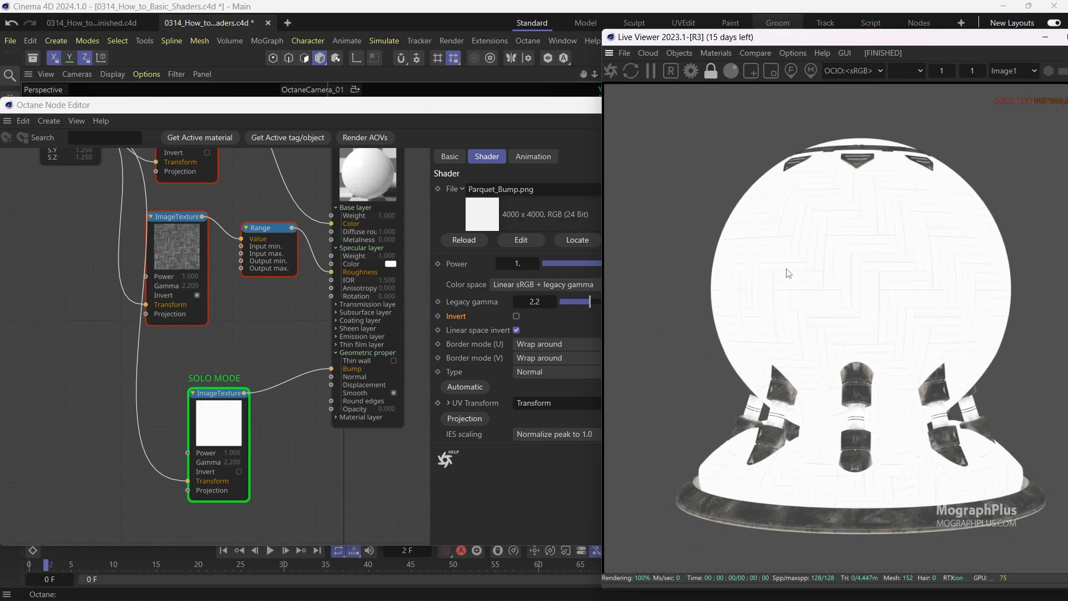
pyautogui.rightClick(225, 423)
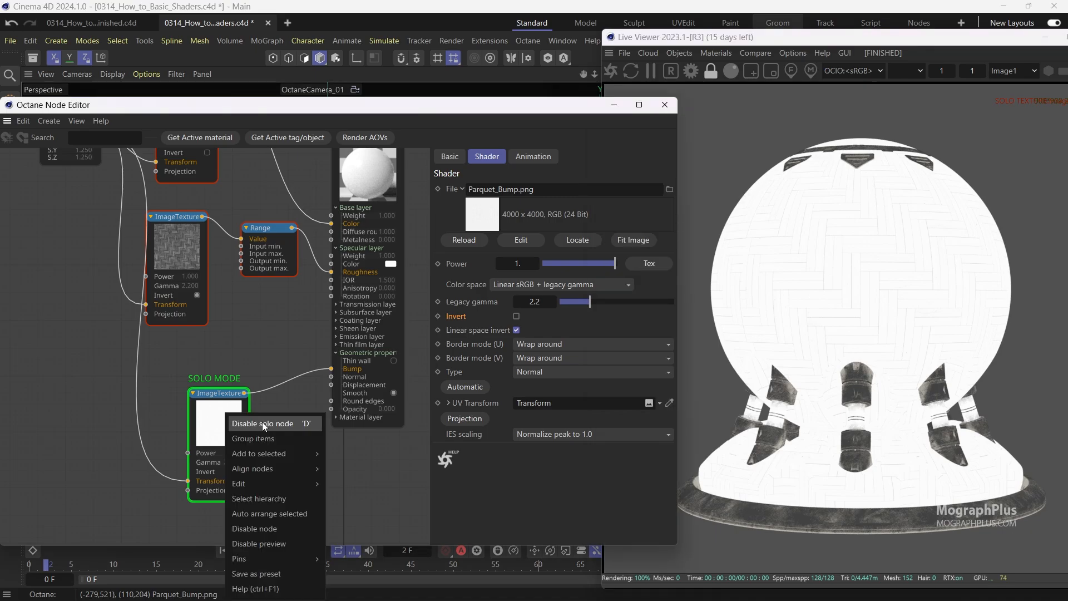
pyautogui.click(262, 421)
# Set the Parquet material's Bump height to 0.01 in its Geometric properties.
pyautogui.click(371, 197)
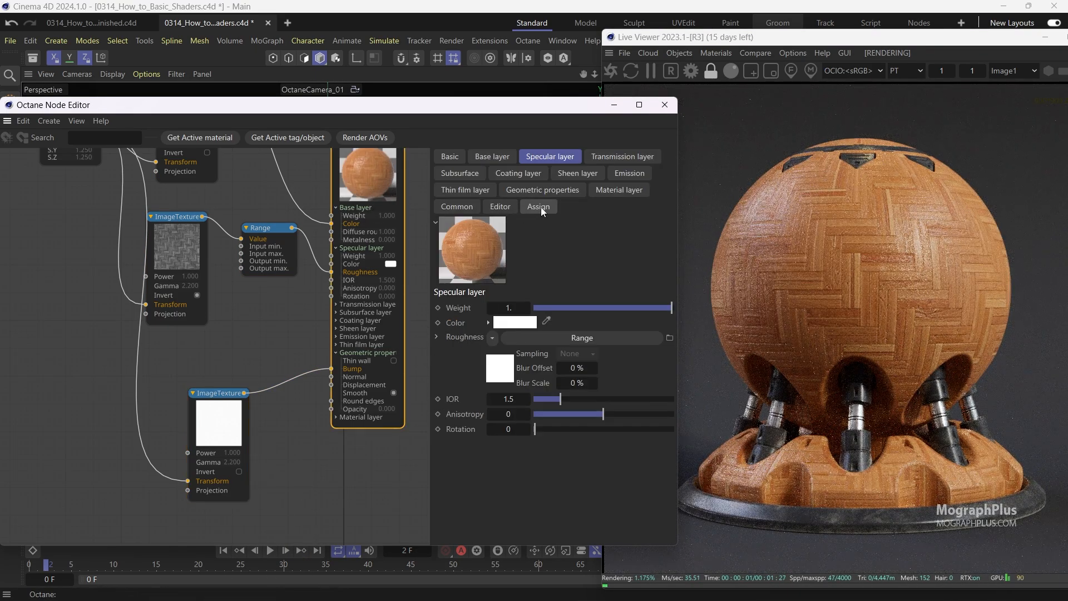
pyautogui.click(554, 191)
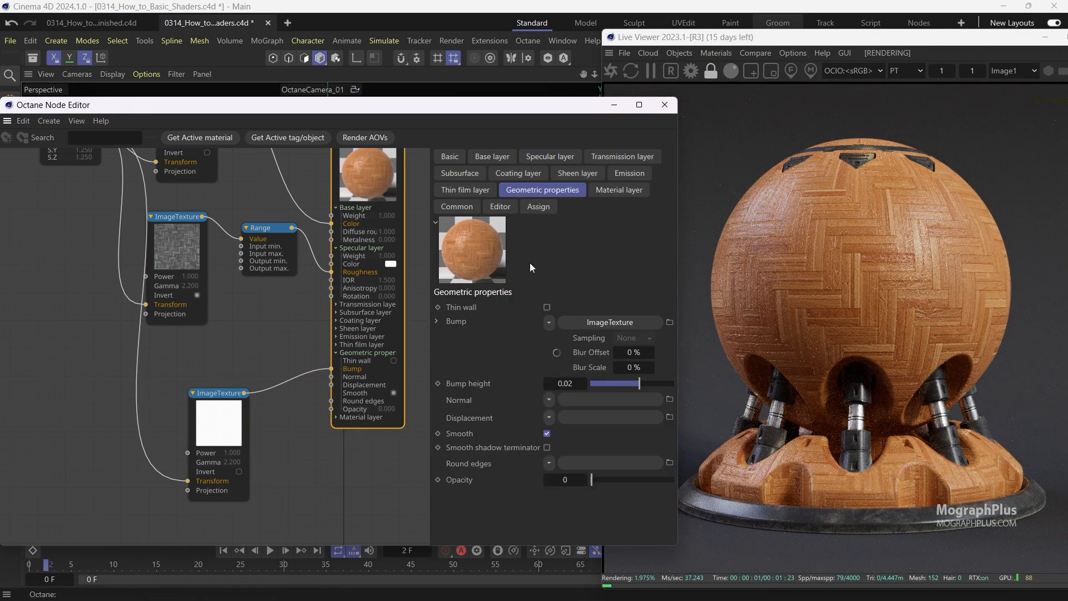
pyautogui.click(564, 380)
pyautogui.write('.01')
pyautogui.press('Return')
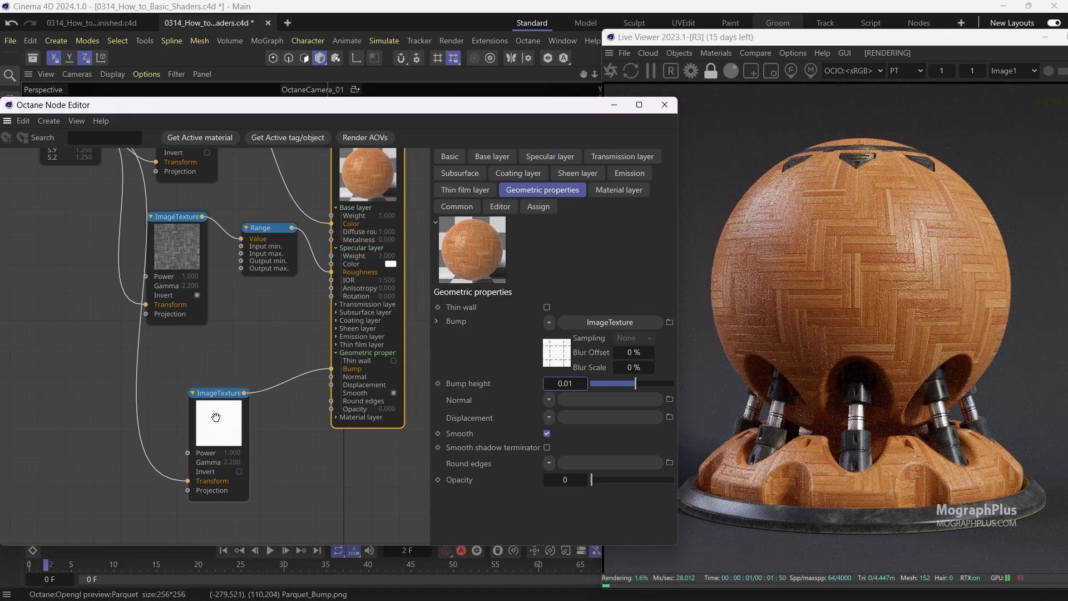
# Rearrange the image texture and Transform nodes in the Parquet graph.
pyautogui.moveTo(214, 417); pyautogui.dragTo(207, 411)
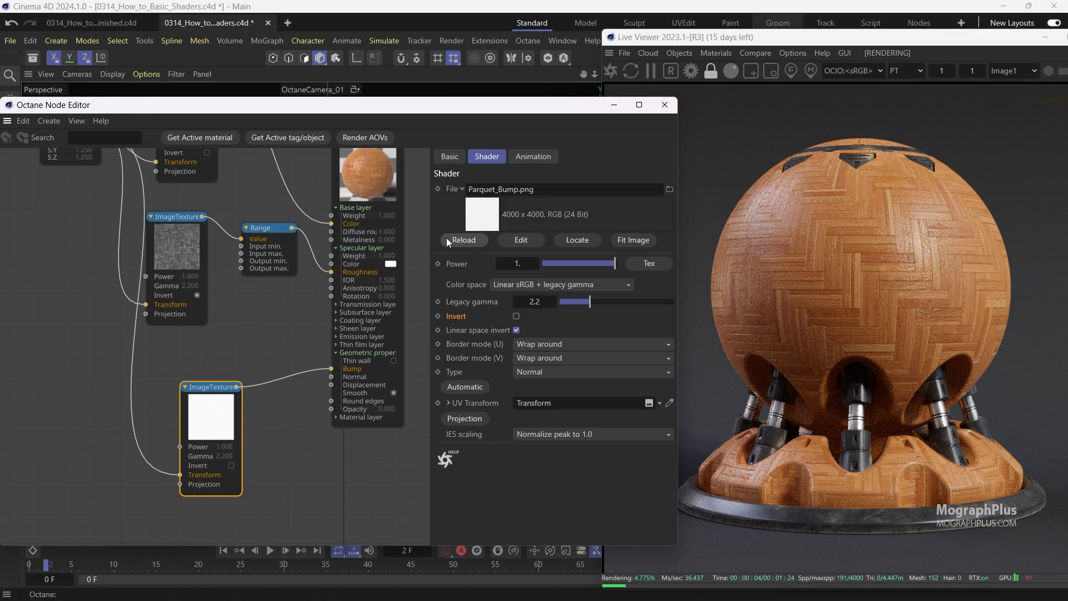
pyautogui.moveTo(218, 380)
pyautogui.mouseDown(button='middle')
pyautogui.moveTo(234, 364)
pyautogui.moveTo(224, 375)
pyautogui.mouseUp(button='middle')
pyautogui.moveTo(153, 313); pyautogui.dragTo(178, 323, button='middle')
pyautogui.scroll(-3, 178, 322)
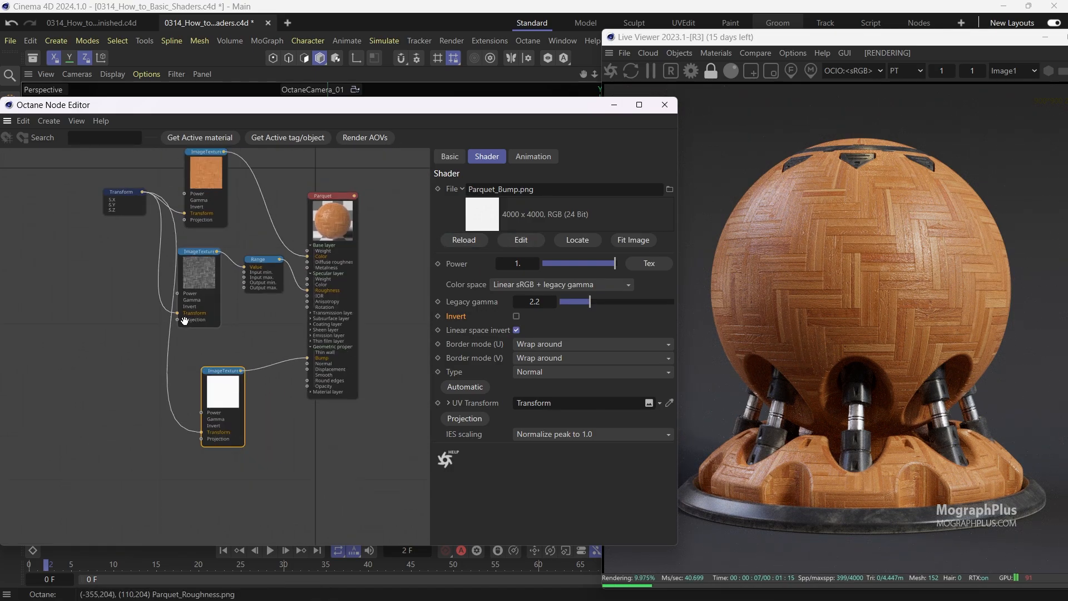
pyautogui.moveTo(125, 193); pyautogui.dragTo(52, 288)
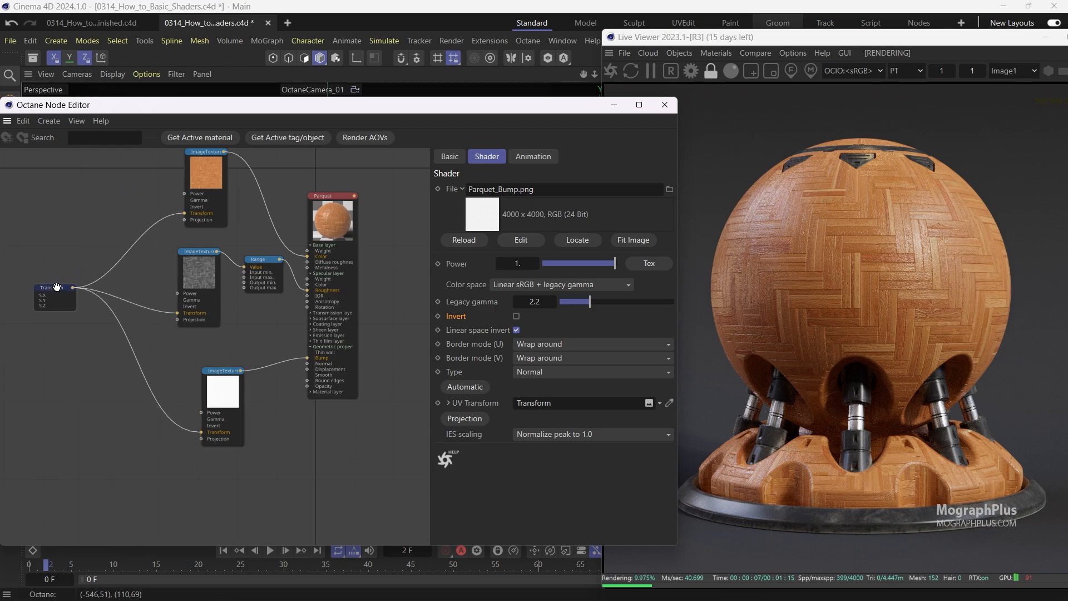
pyautogui.moveTo(235, 388); pyautogui.dragTo(195, 380)
pyautogui.scroll(2, 195, 380)
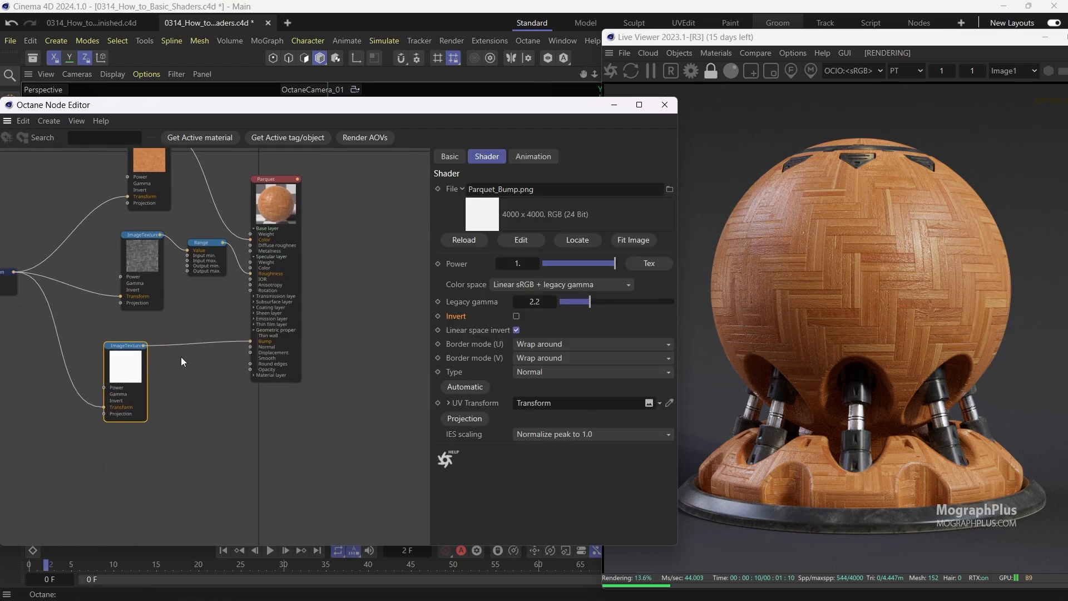
# Insert a Range node into the connection between the bump texture and the Bump input.
pyautogui.click(199, 338)
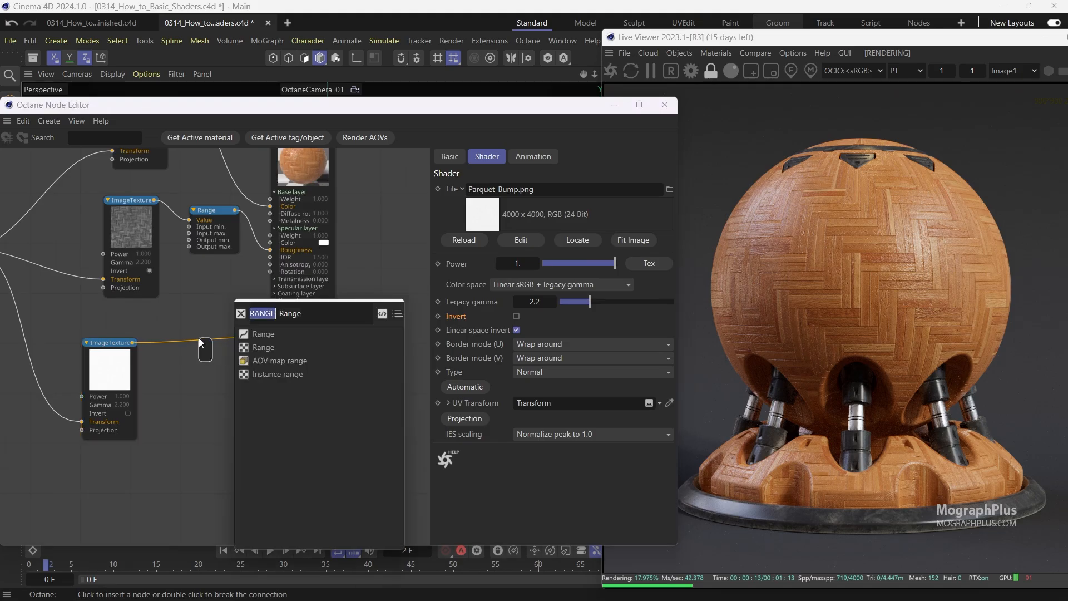
pyautogui.click(263, 346)
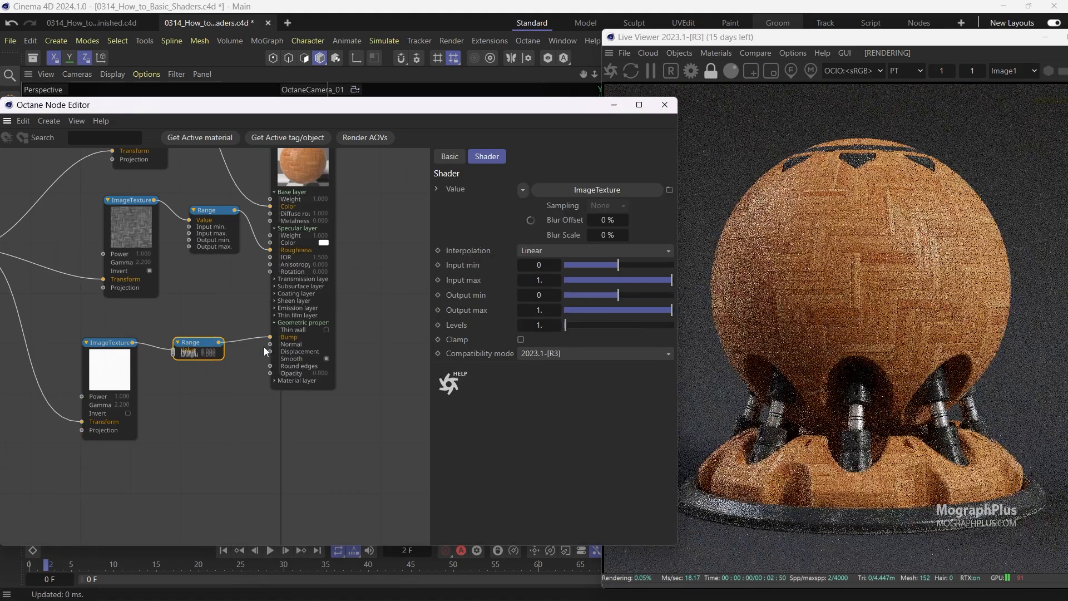
pyautogui.click(211, 343)
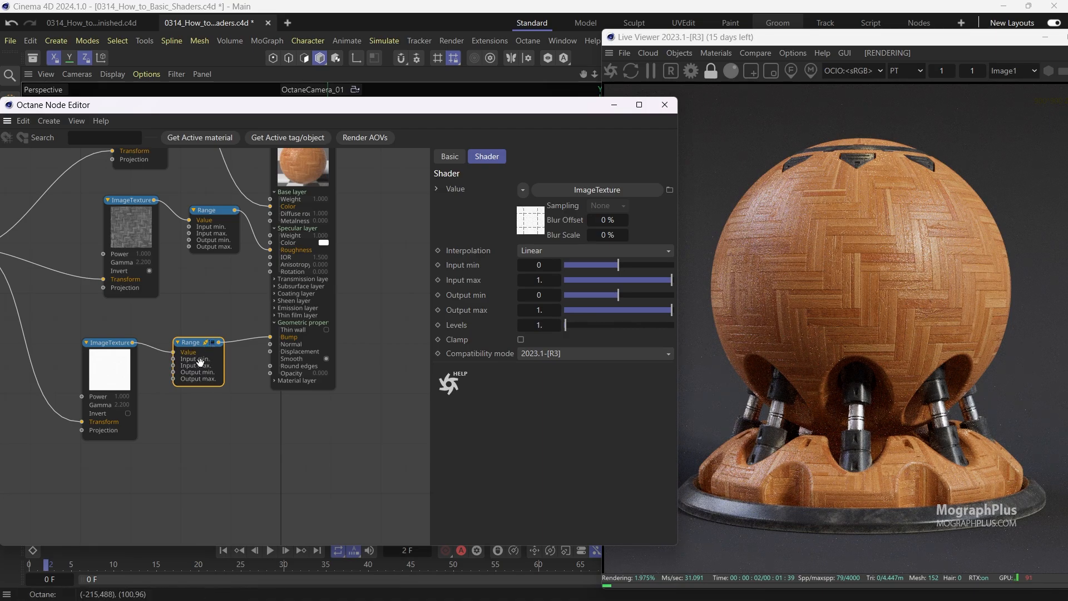
# Set the bump Range node's Output max to 0.75 and check the result in the Live Viewer.
pyautogui.scroll(3, 192, 361)
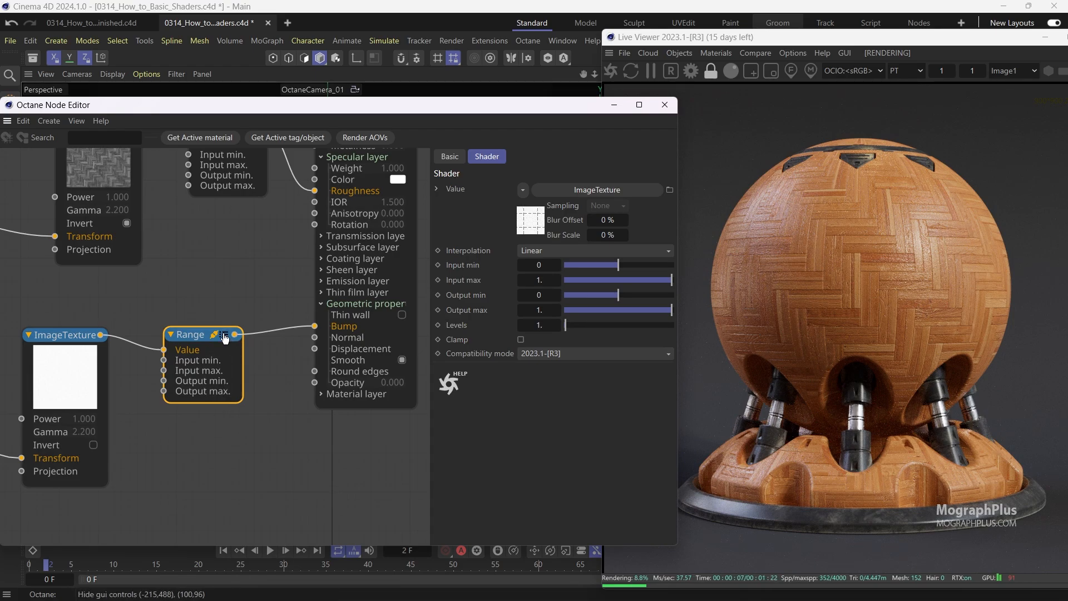
pyautogui.click(223, 337)
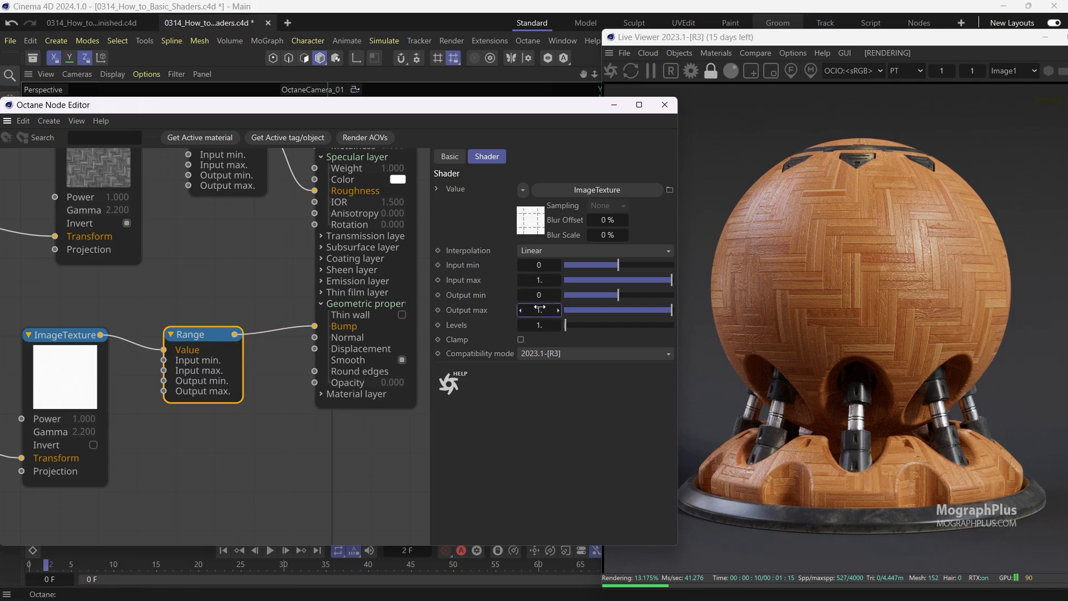
pyautogui.write('0.75')
pyautogui.press('Return')
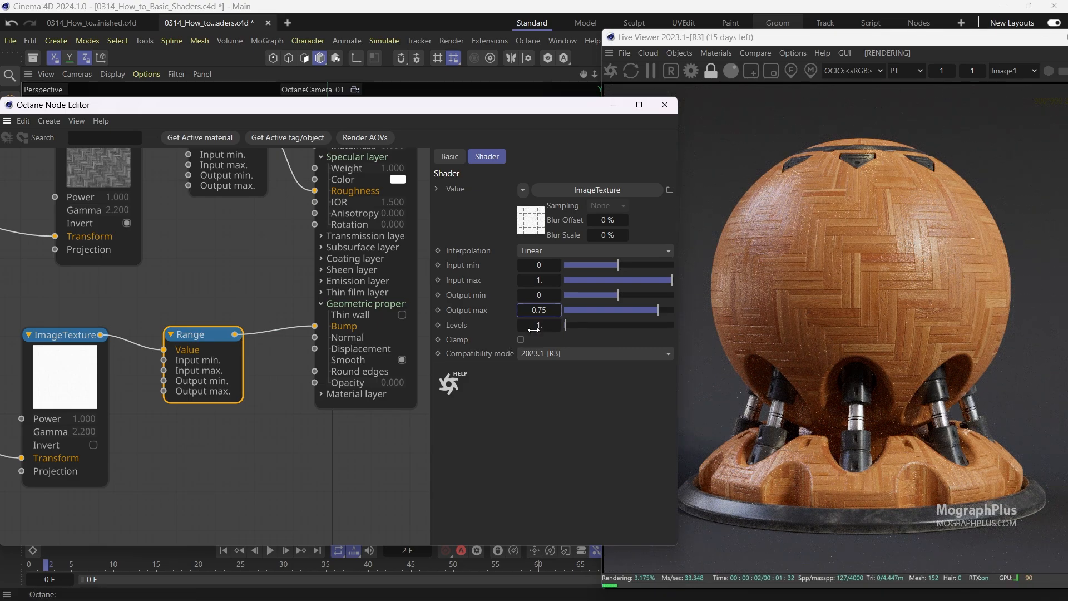
pyautogui.click(818, 199)
pyautogui.scroll(7, 817, 198)
pyautogui.scroll(-5, 818, 199)
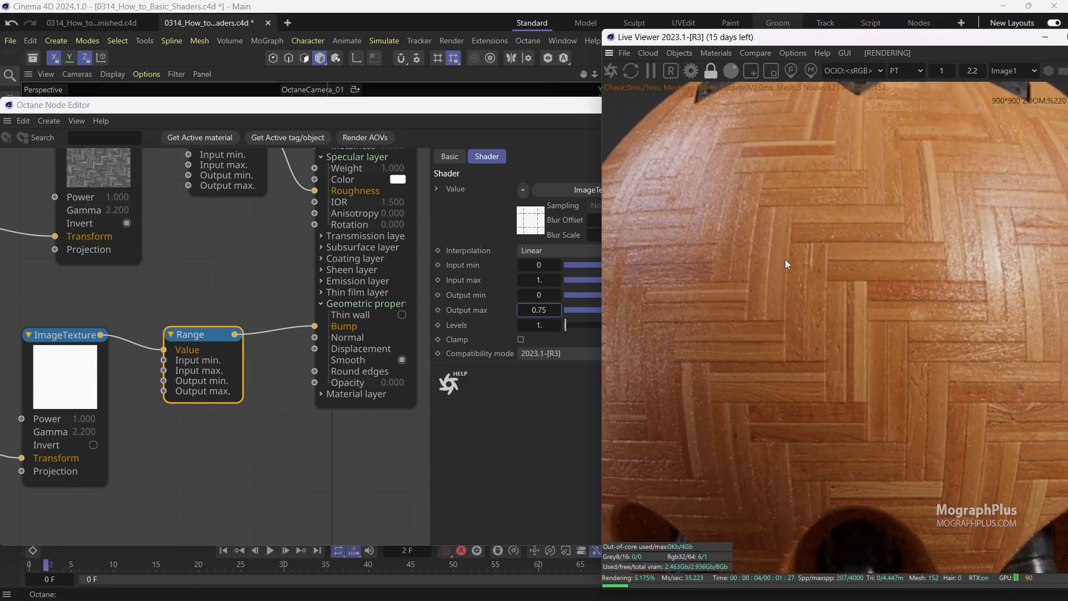
pyautogui.scroll(-2, 793, 217)
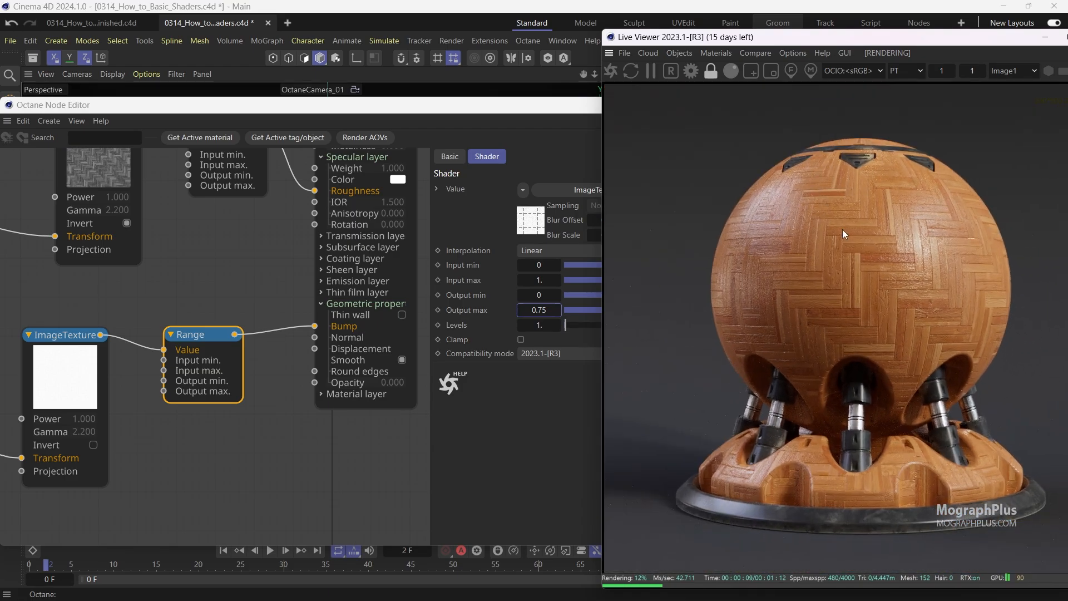
# Reposition the Parquet material node in the graph.
pyautogui.click(199, 405)
pyautogui.scroll(-8, 198, 405)
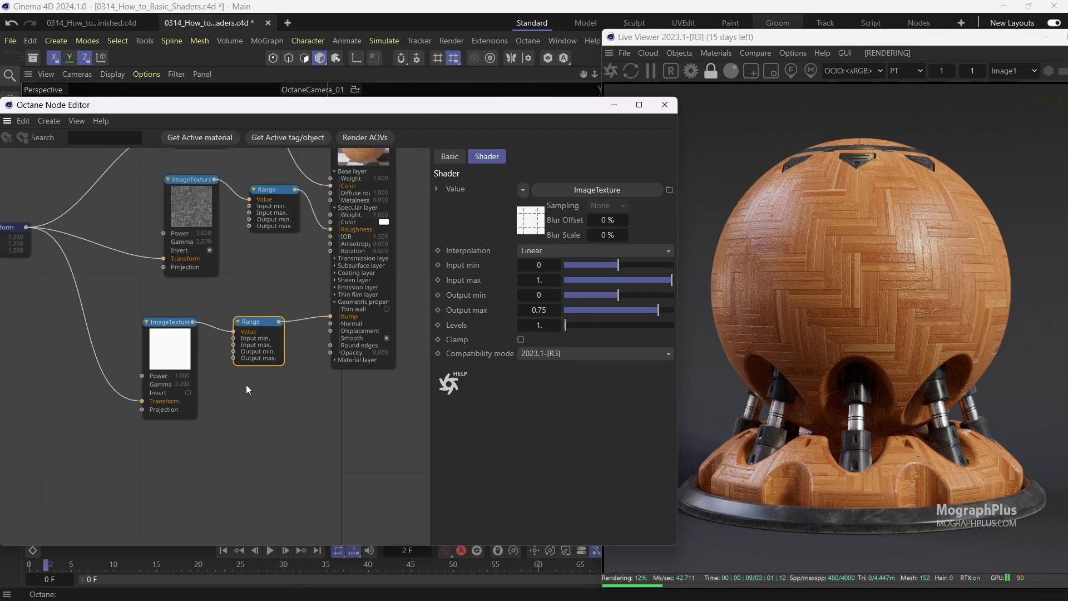
pyautogui.moveTo(320, 240); pyautogui.dragTo(379, 258)
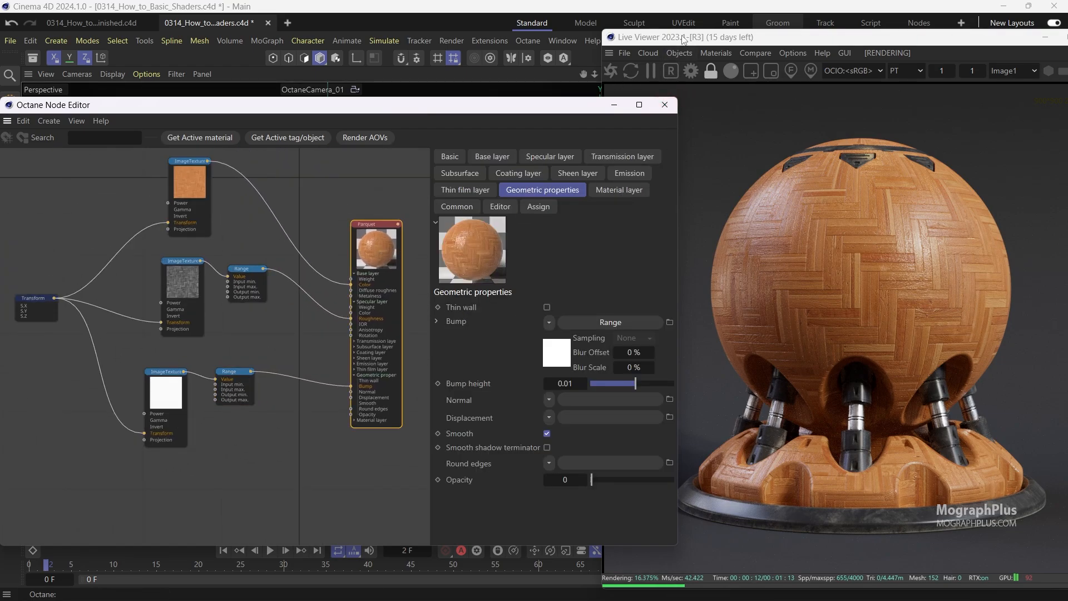
# Open the Plastic_Red material's node graph and select its Noise, Range and MixTexture nodes for copying.
pyautogui.moveTo(684, 39); pyautogui.dragTo(153, 56)
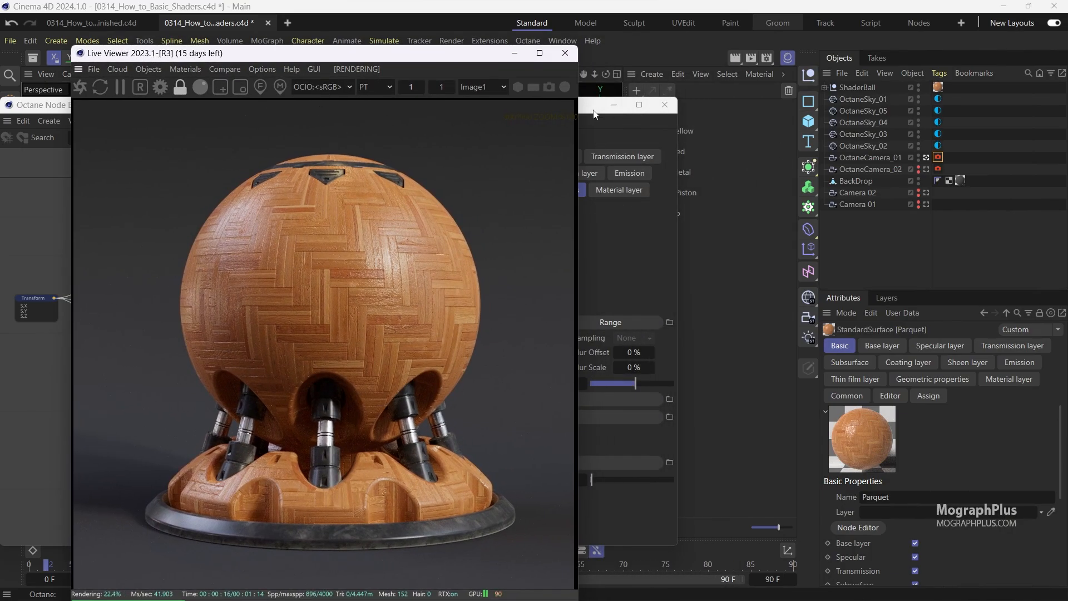
pyautogui.moveTo(594, 114); pyautogui.dragTo(478, 106)
pyautogui.click(662, 150)
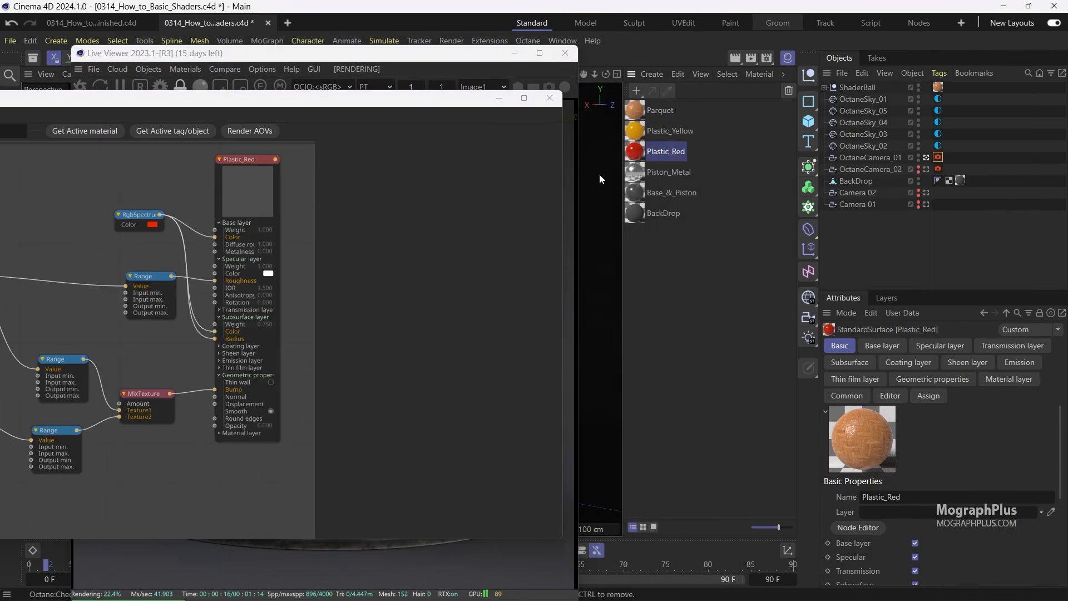
pyautogui.moveTo(205, 407); pyautogui.dragTo(337, 359, button='middle')
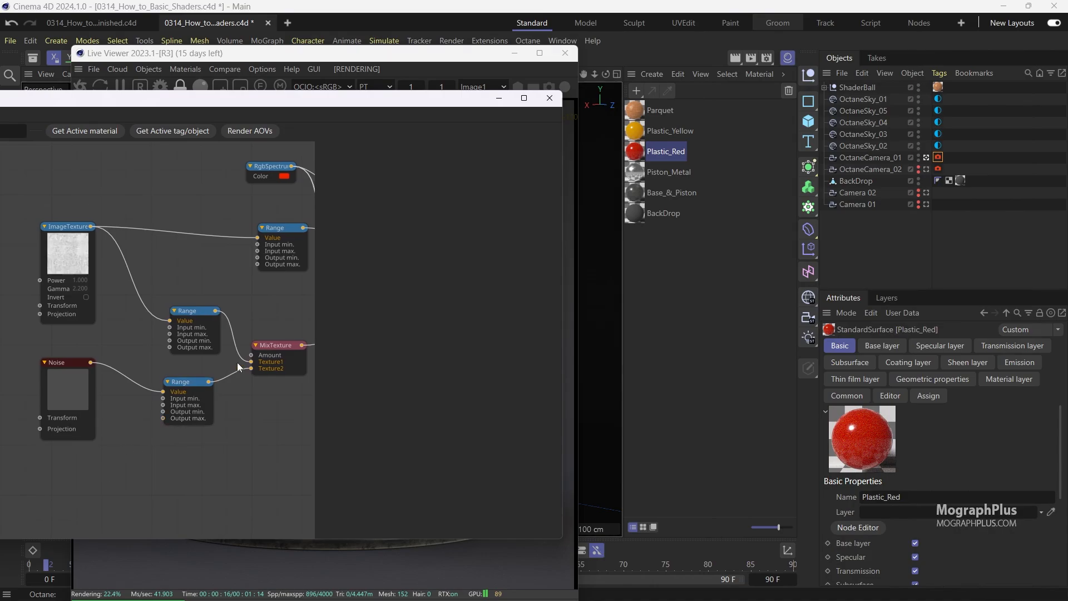
pyautogui.moveTo(276, 346); pyautogui.dragTo(267, 373)
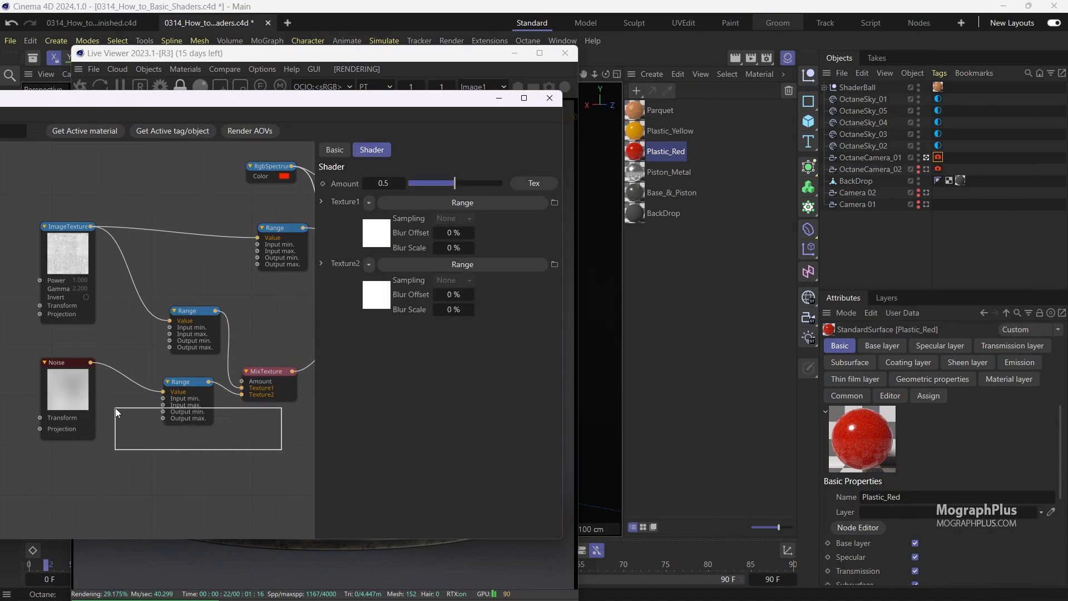
pyautogui.moveTo(115, 408); pyautogui.dragTo(133, 360)
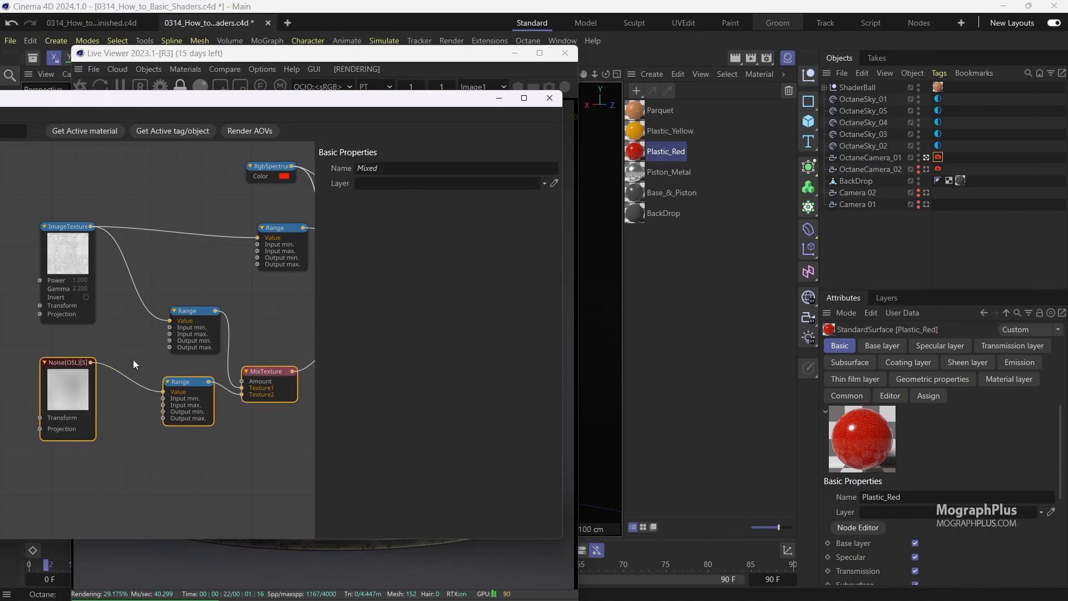
# Paste the Noise, Range and MixTexture nodes into the Parquet material's graph and position them near the bump chain.
pyautogui.click(654, 115)
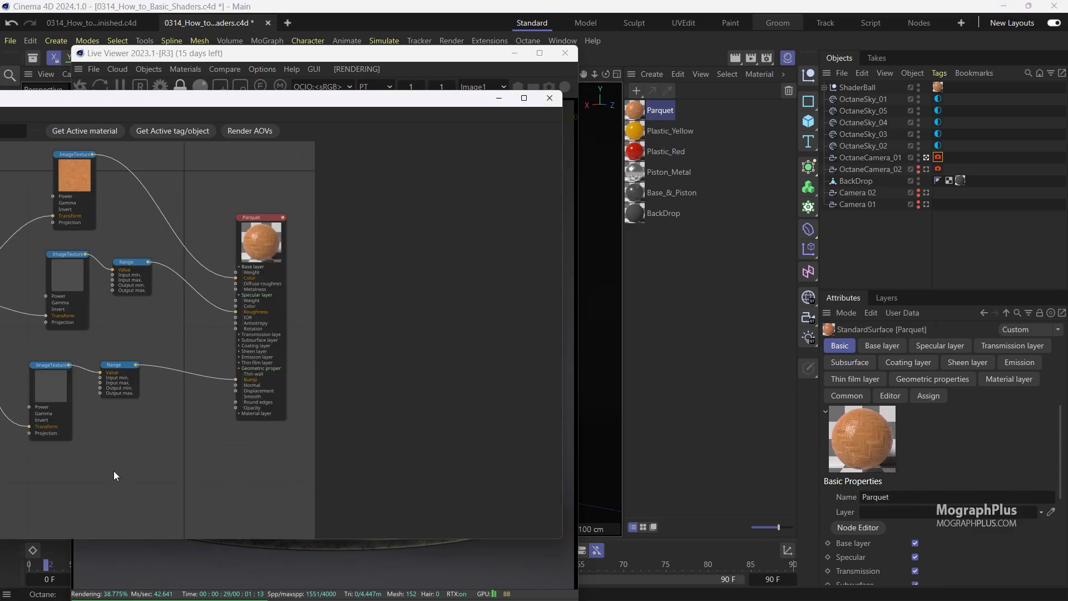
pyautogui.moveTo(113, 471); pyautogui.dragTo(128, 439, button='middle')
pyautogui.hotkey('ctrl', 'v')
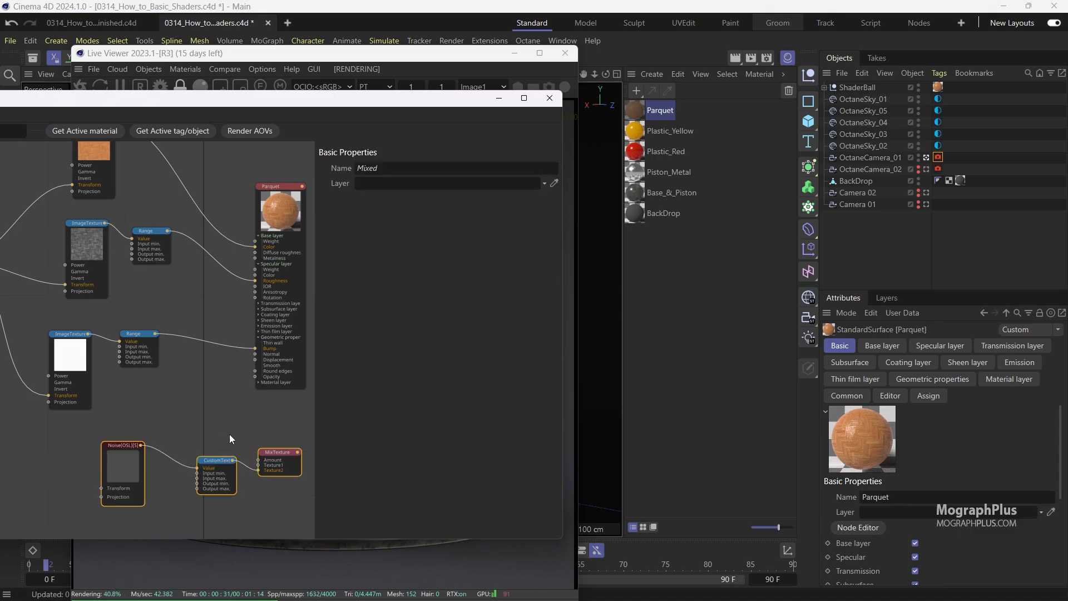
pyautogui.moveTo(229, 437); pyautogui.dragTo(193, 435, button='middle')
pyautogui.moveTo(236, 450); pyautogui.dragTo(145, 429)
pyautogui.click(145, 430)
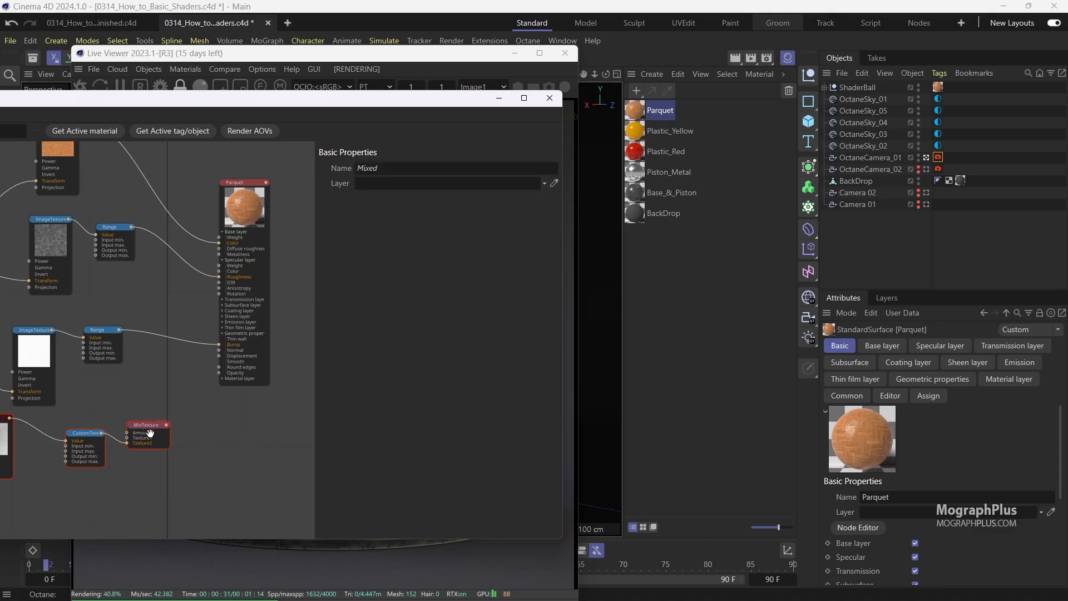
pyautogui.scroll(4, 134, 456)
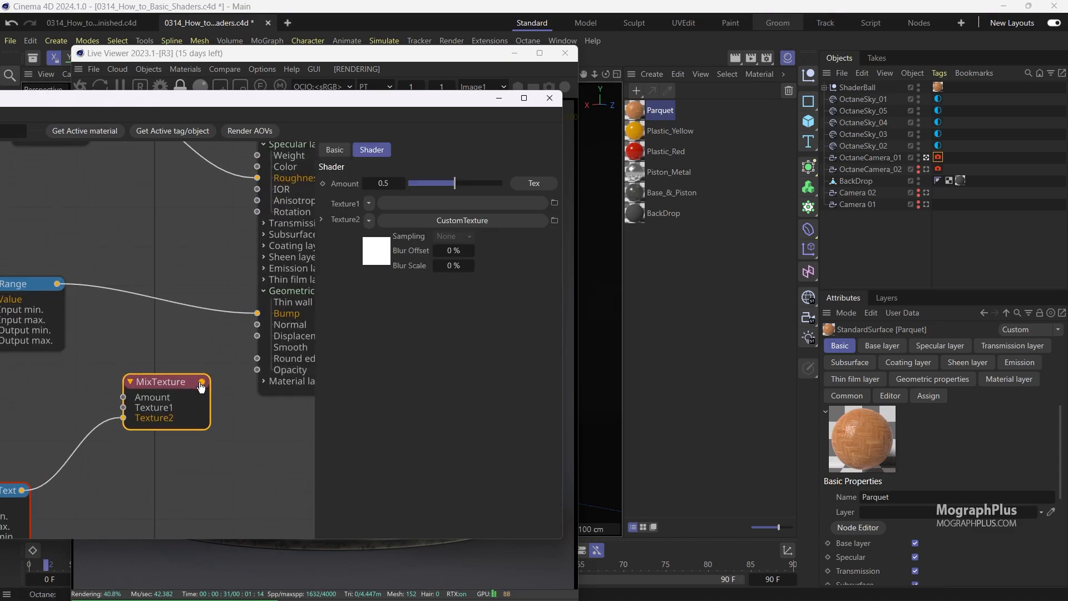
pyautogui.scroll(-4, 142, 333)
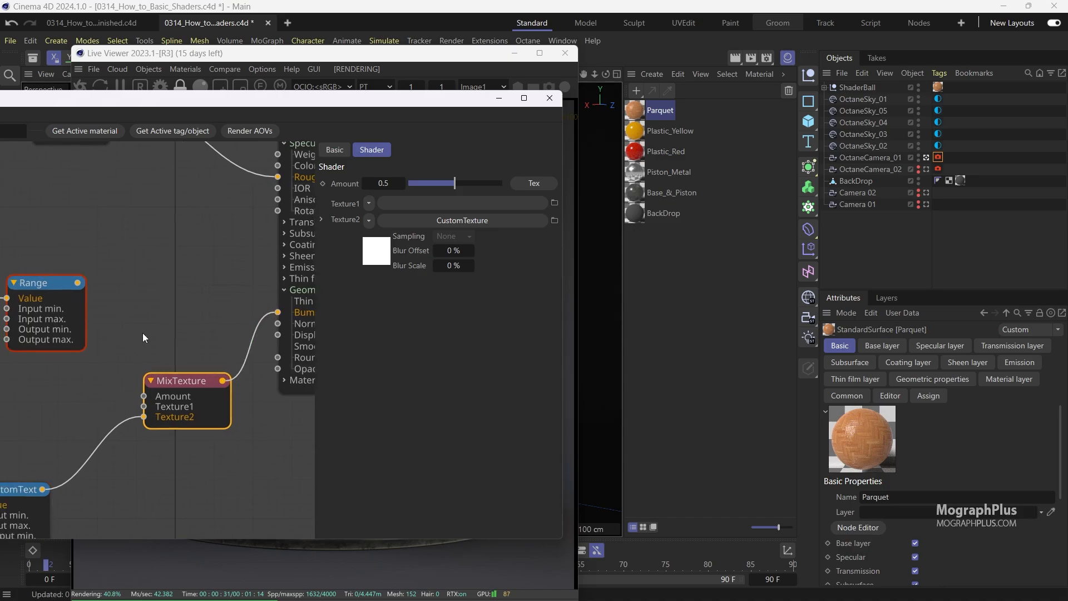
pyautogui.scroll(2, 165, 348)
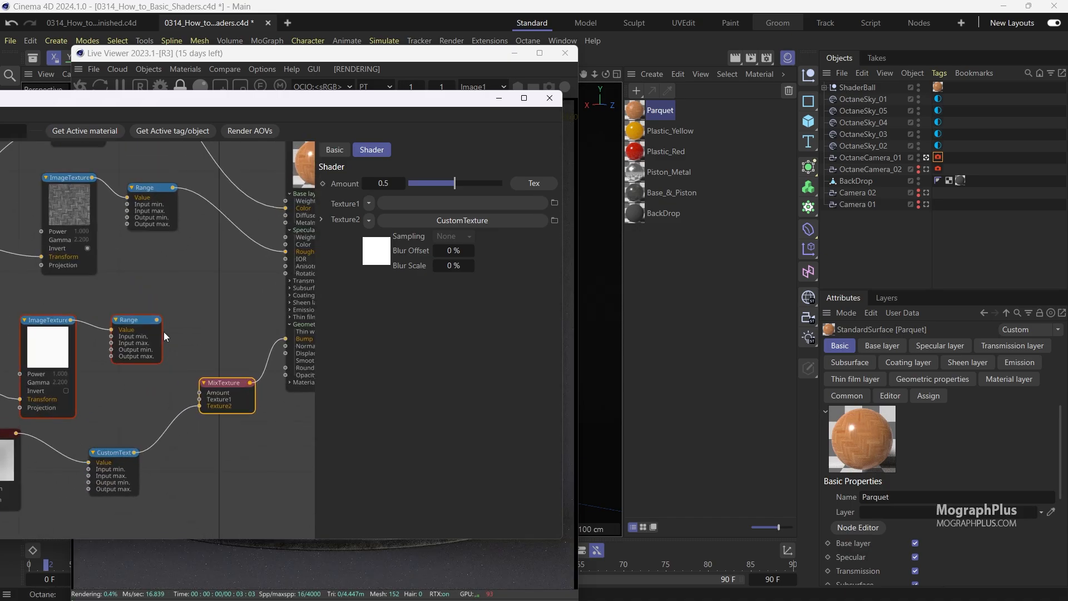
# Connect the Range node to the MixTexture's Texture1 input and the pasted Noise node to the CustomTexture's Value input.
pyautogui.moveTo(158, 320); pyautogui.dragTo(199, 400)
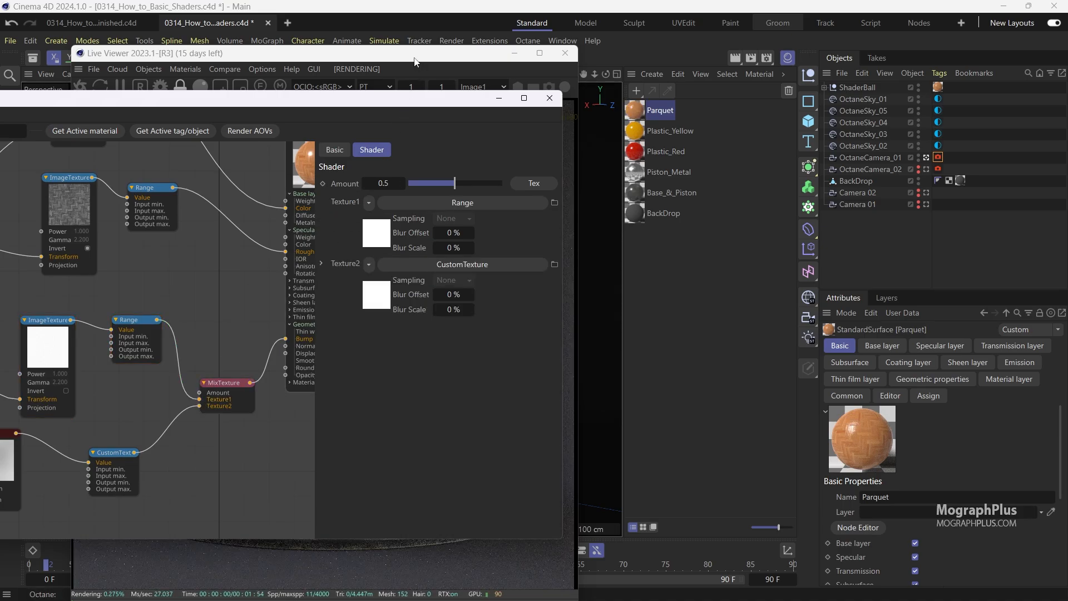
pyautogui.moveTo(415, 58); pyautogui.dragTo(886, 38)
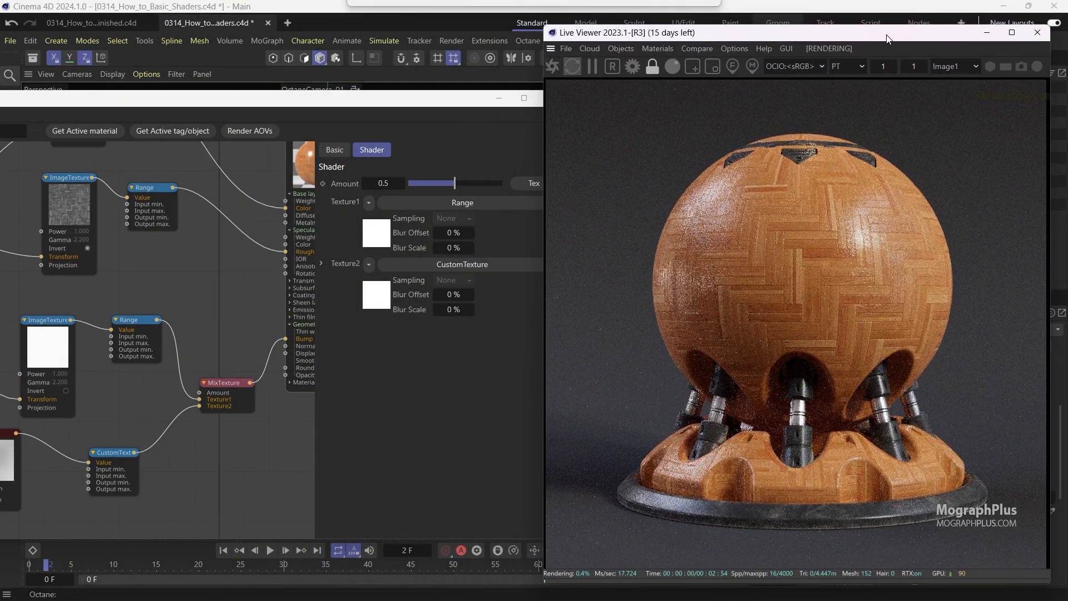
pyautogui.moveTo(120, 340); pyautogui.dragTo(158, 324, button='middle')
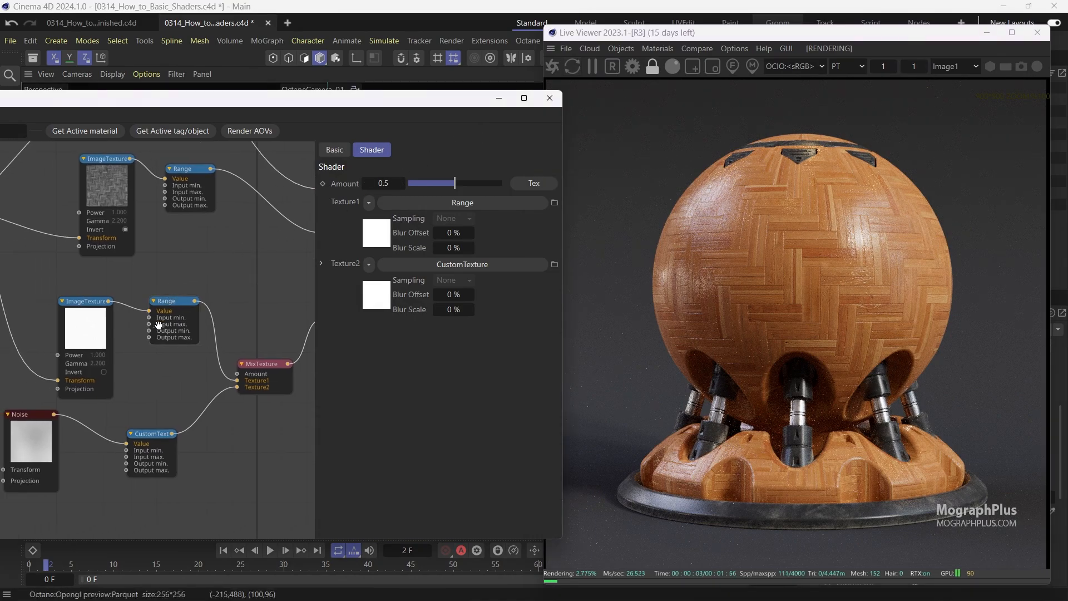
pyautogui.scroll(-1, 142, 355)
pyautogui.moveTo(33, 424); pyautogui.dragTo(151, 425)
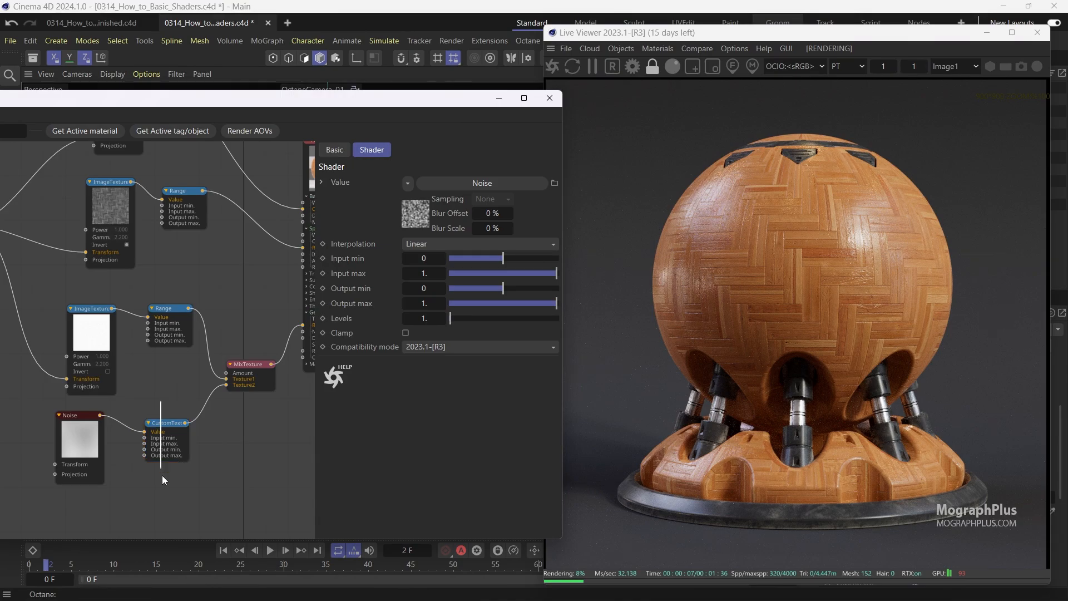
# Set the Output max of the Range node after the white image texture to 0.75.
pyautogui.click(164, 310)
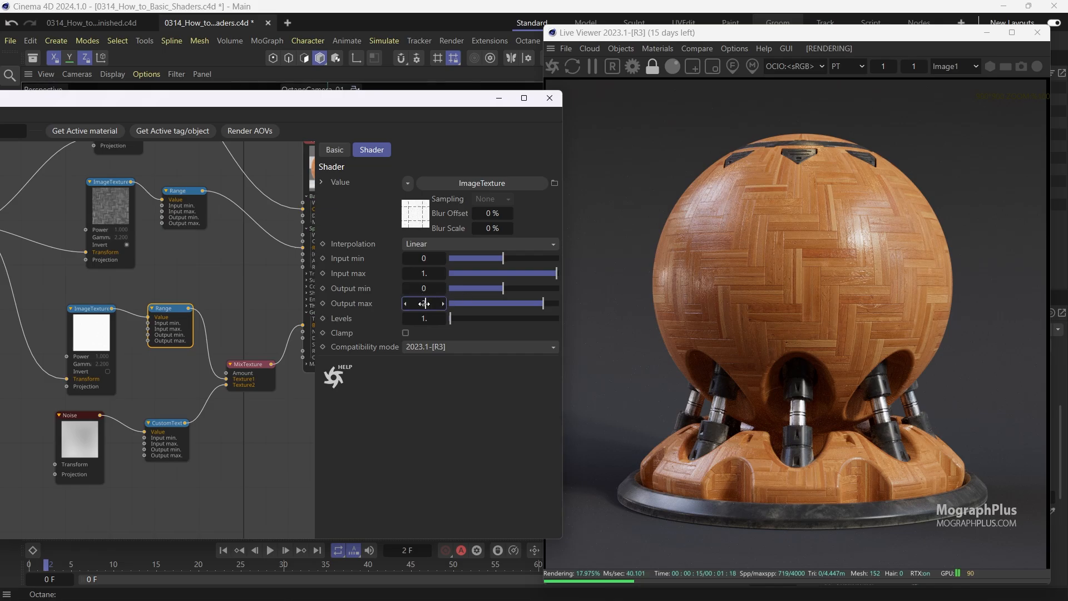
pyautogui.moveTo(424, 304); pyautogui.dragTo(425, 303)
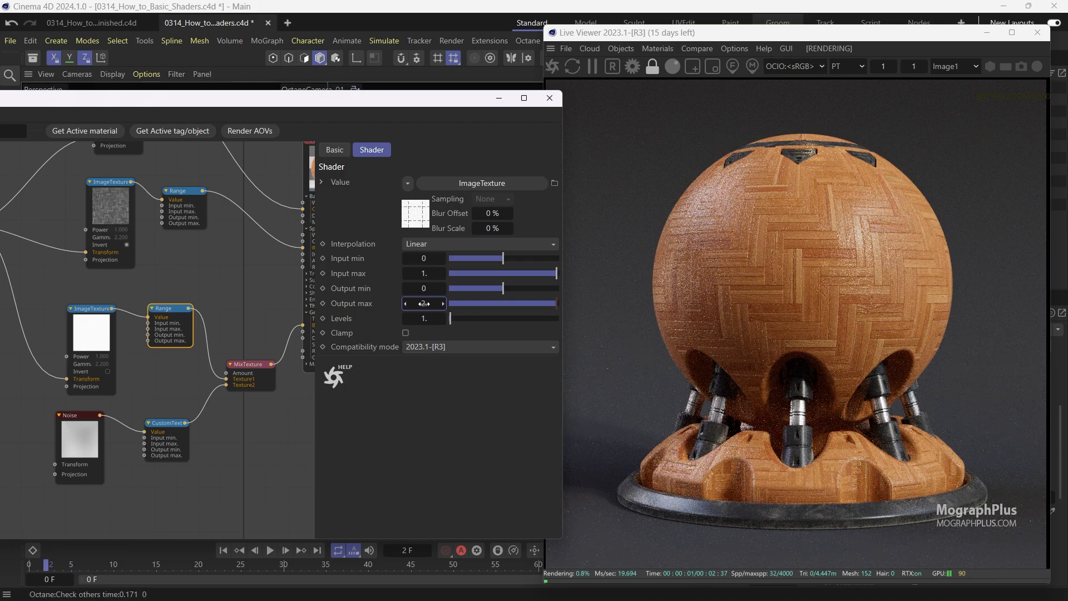
pyautogui.doubleClick(424, 303)
pyautogui.write('5')
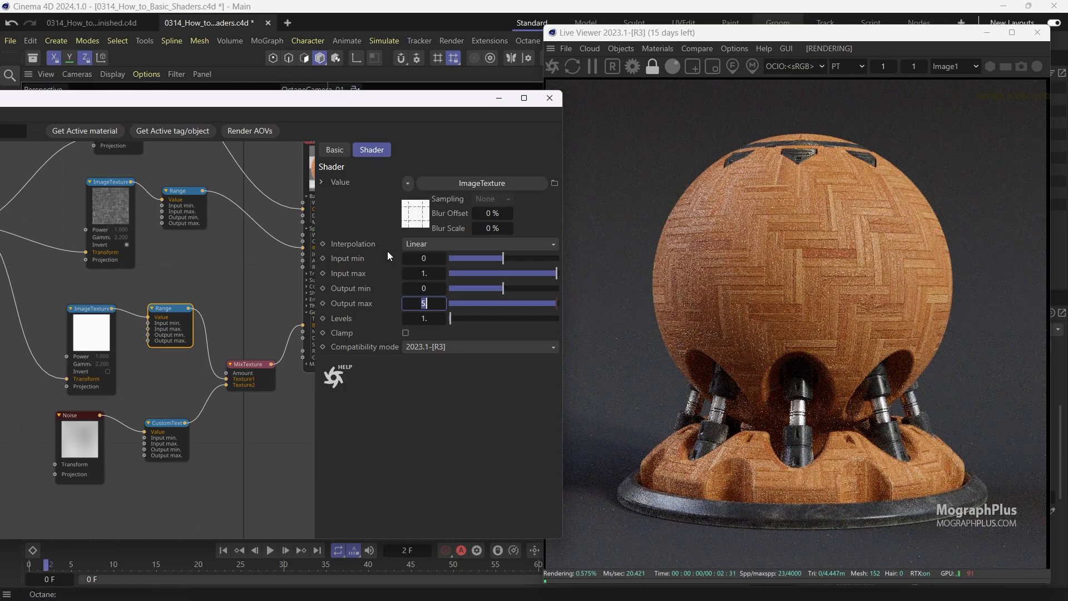
pyautogui.write('0.75')
pyautogui.press('Return')
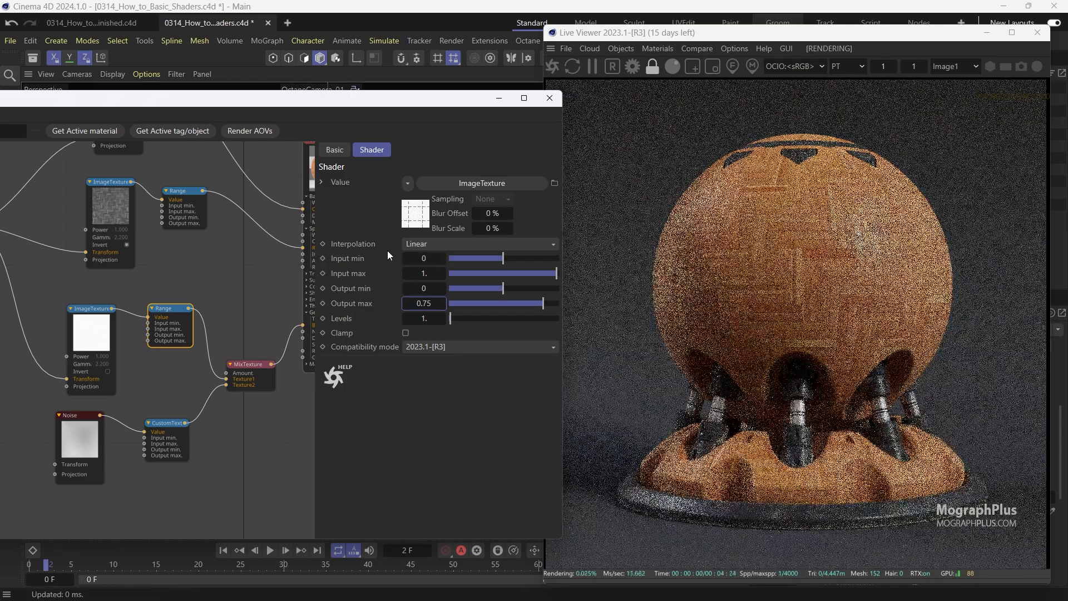
# Set the noise CustomTexture Range node's Output max to 5 and undo the change.
pyautogui.click(167, 424)
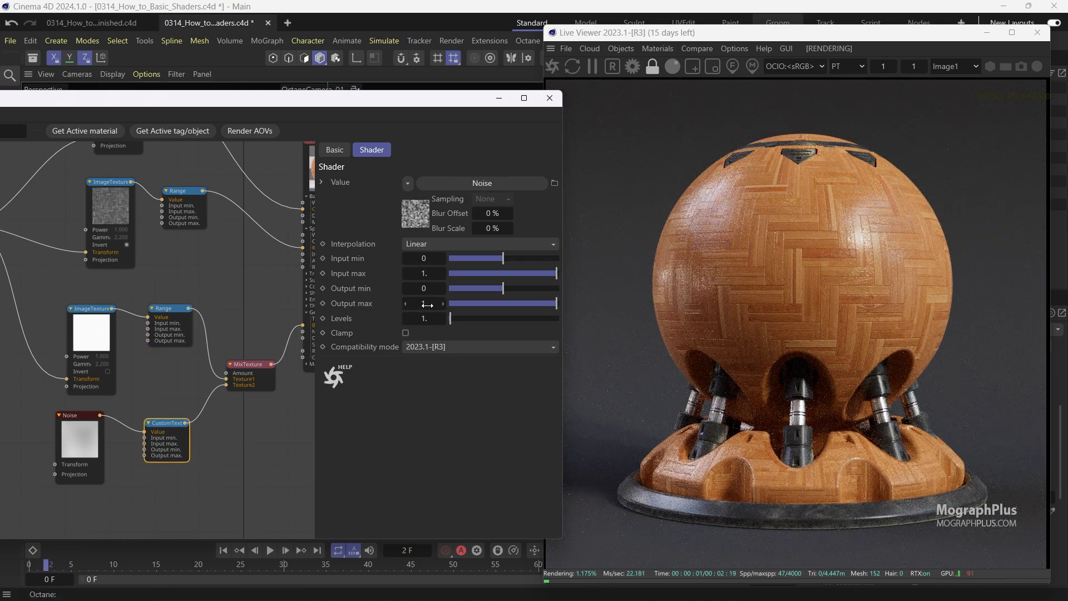
pyautogui.write('5')
pyautogui.press('Return')
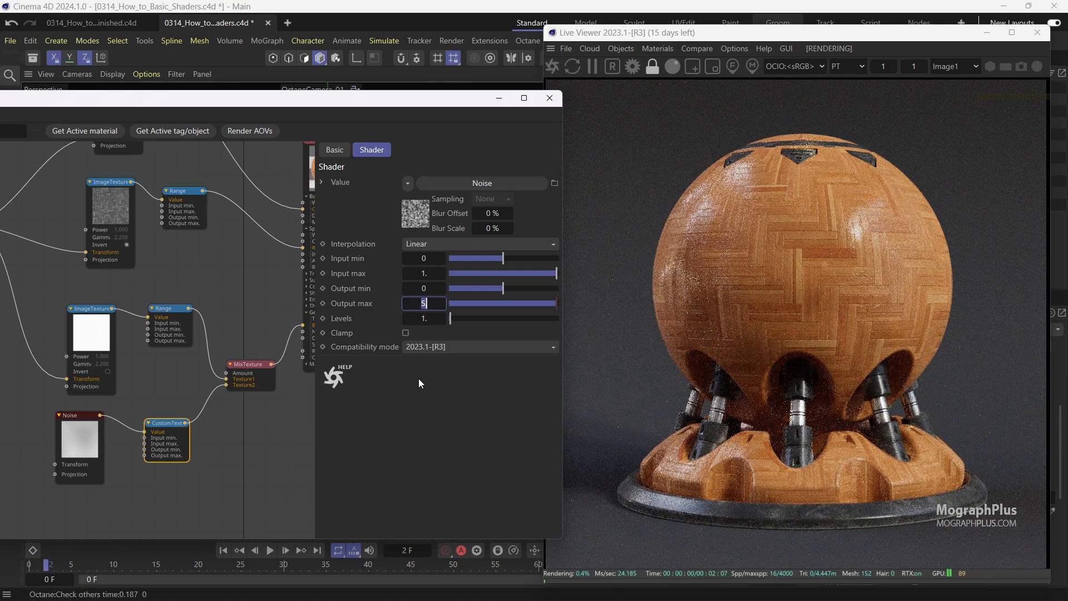
pyautogui.hotkey('ctrl', 'z')
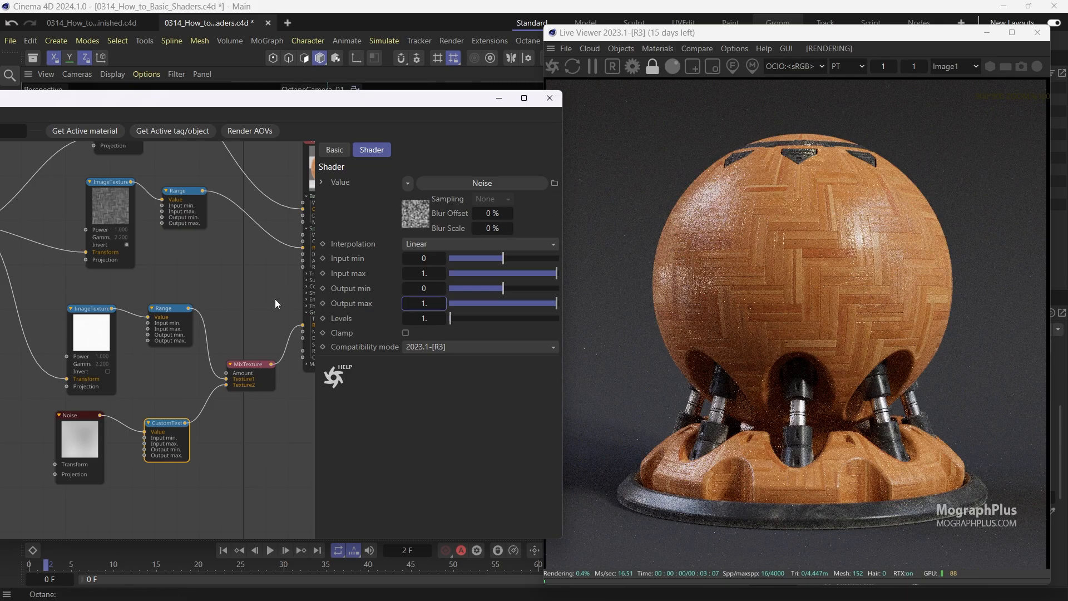
# Set the Parquet material's Coating layer Weight to 0.3.
pyautogui.moveTo(274, 300); pyautogui.dragTo(193, 321, button='middle')
pyautogui.click(247, 189)
pyautogui.click(412, 170)
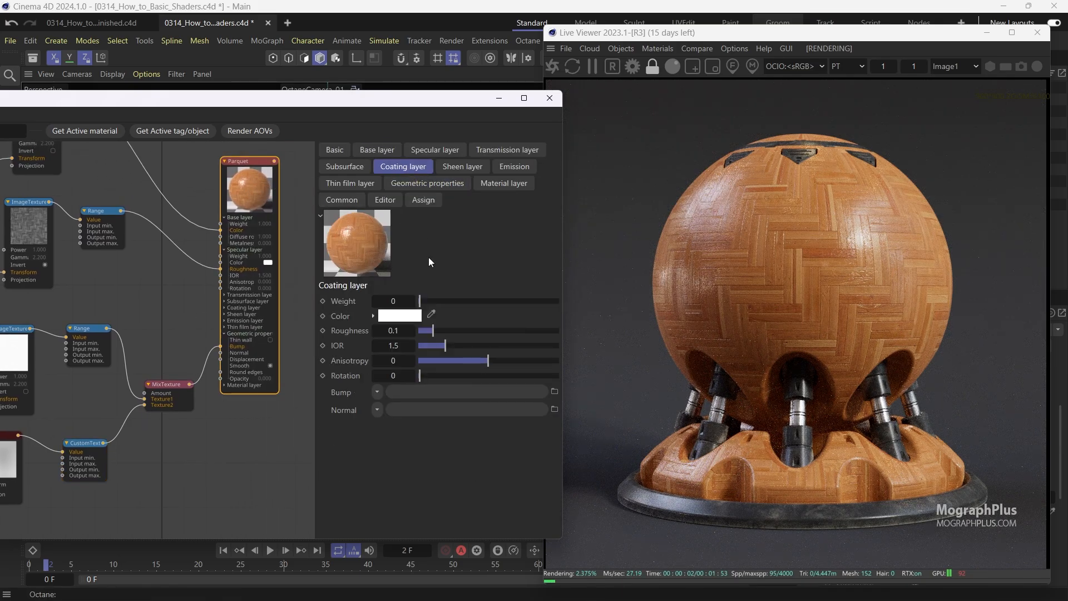
pyautogui.click(397, 300)
pyautogui.write('0.3')
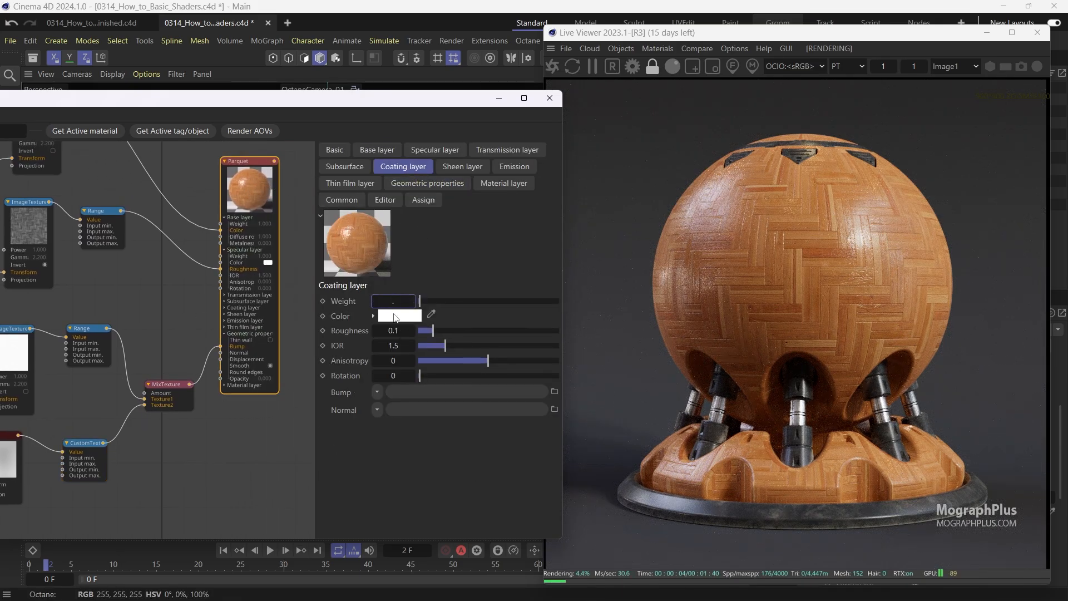
pyautogui.press('Return')
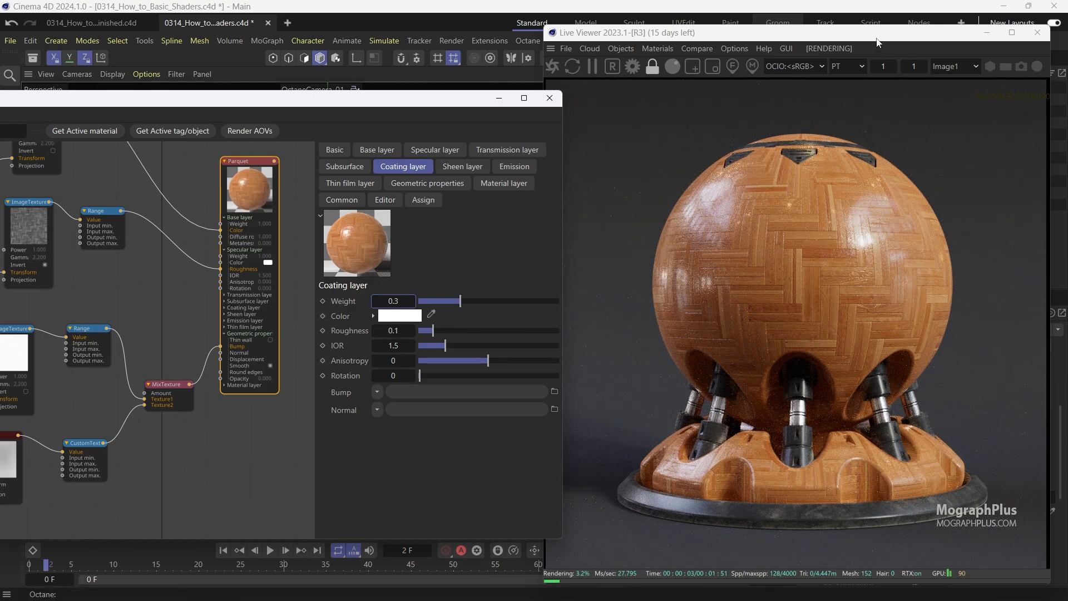
pyautogui.moveTo(877, 40); pyautogui.dragTo(889, 34)
pyautogui.moveTo(470, 104); pyautogui.dragTo(526, 105)
pyautogui.moveTo(219, 301); pyautogui.dragTo(239, 341, button='middle')
pyautogui.scroll(-1, 239, 341)
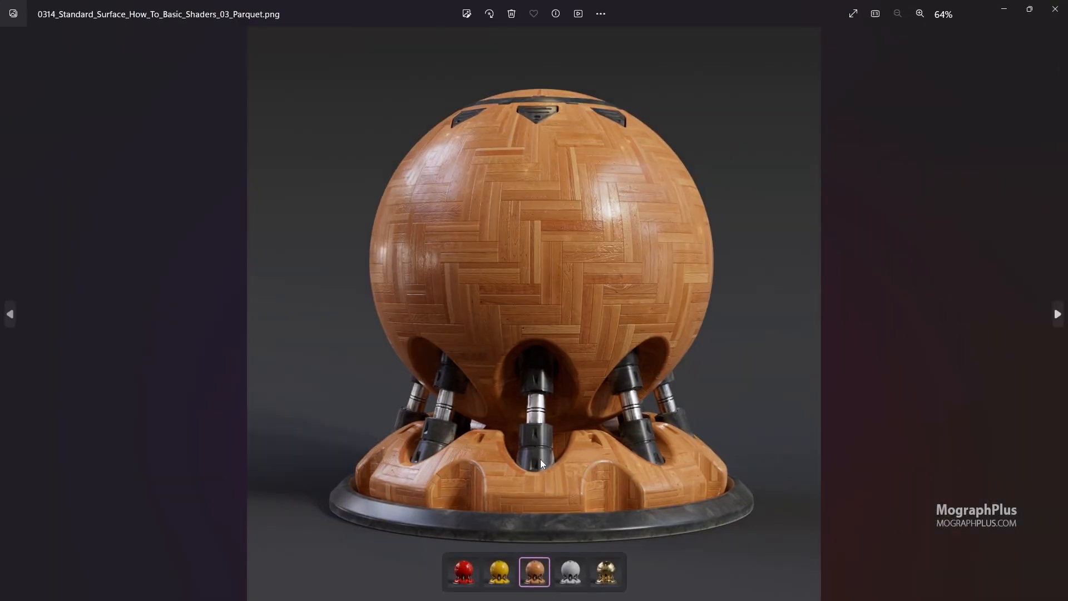
# Inspect the finished Parquet reference render up close in the image viewer, then close it.
pyautogui.scroll(3, 540, 459)
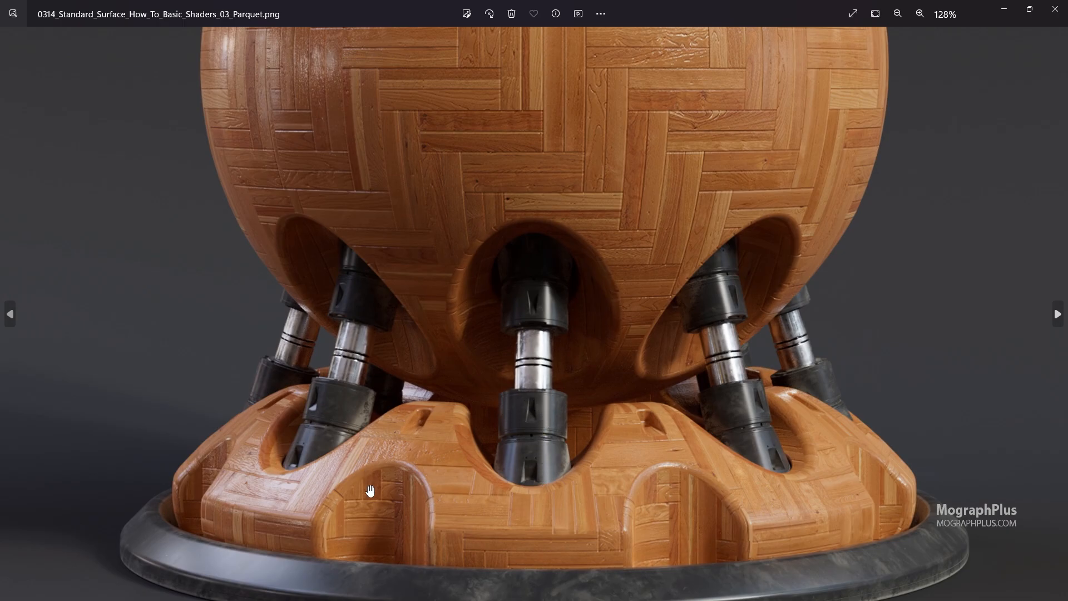
pyautogui.scroll(4, 384, 467)
pyautogui.scroll(-2, 417, 410)
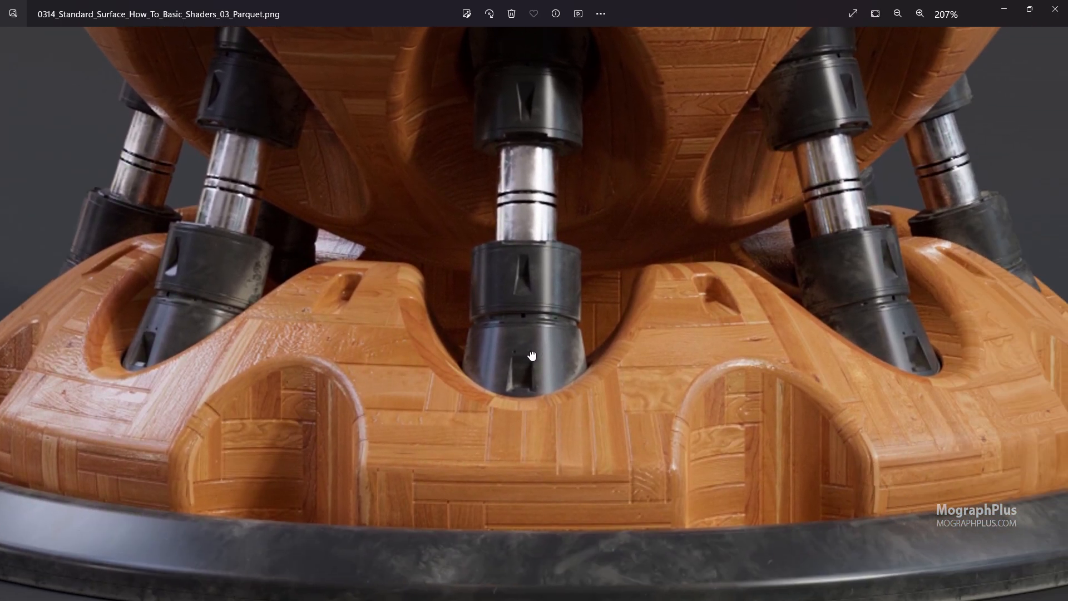
pyautogui.moveTo(532, 356); pyautogui.dragTo(539, 423)
pyautogui.moveTo(623, 264); pyautogui.dragTo(678, 507)
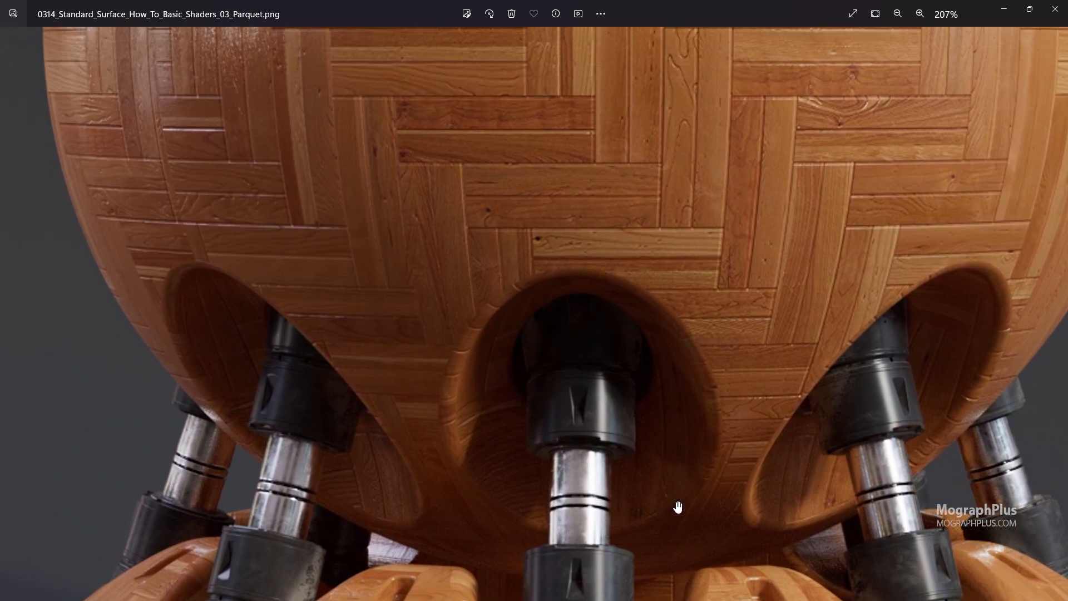
pyautogui.moveTo(542, 267); pyautogui.dragTo(645, 510)
pyautogui.moveTo(549, 323); pyautogui.dragTo(561, 450)
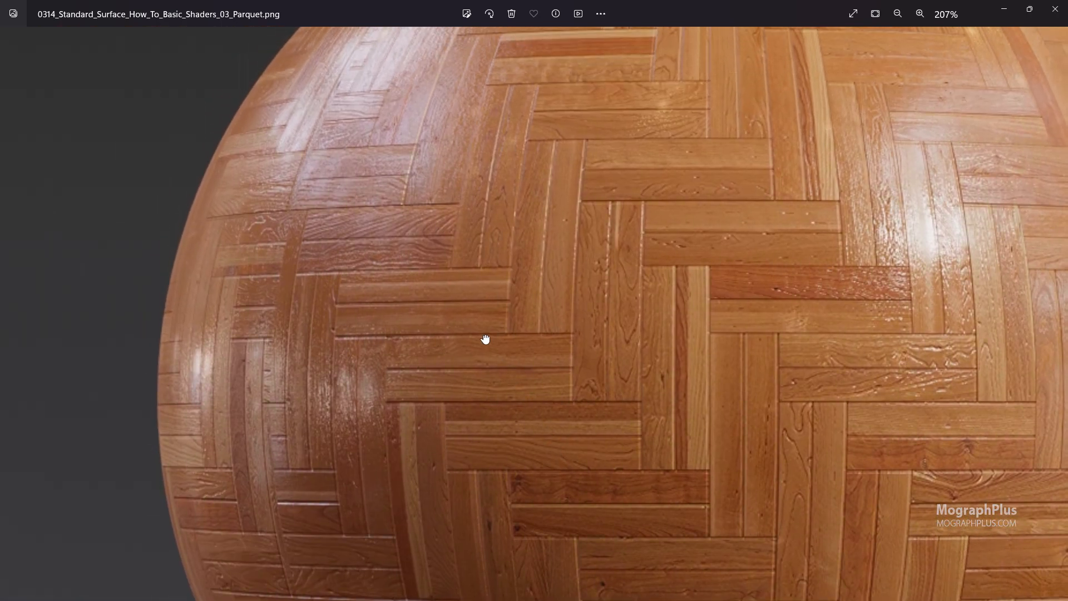
pyautogui.moveTo(485, 340); pyautogui.dragTo(466, 327)
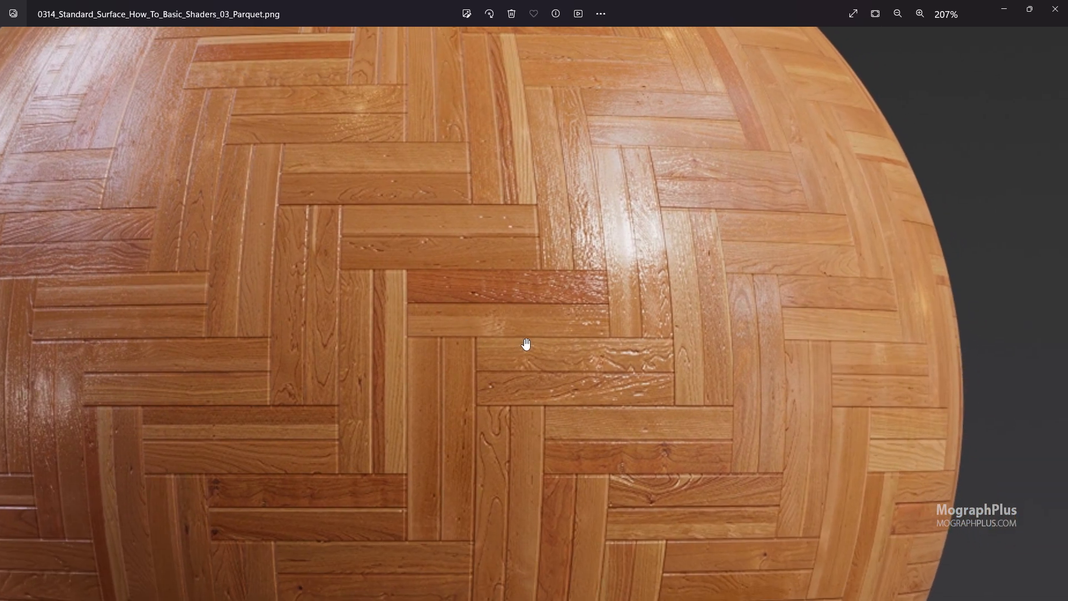
pyautogui.moveTo(527, 344); pyautogui.dragTo(743, 435)
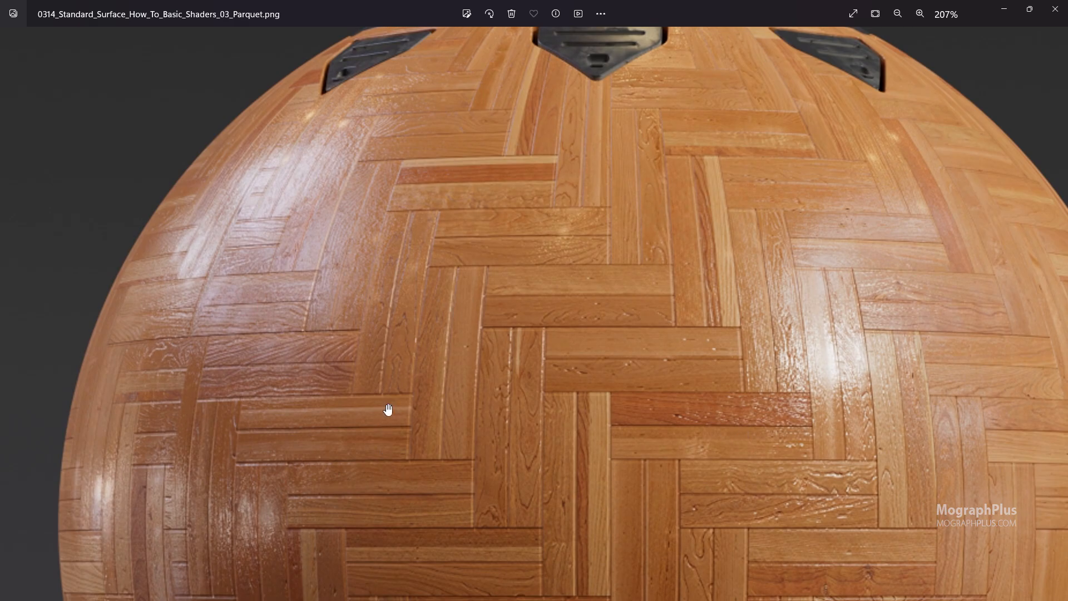
pyautogui.scroll(-3, 388, 410)
pyautogui.moveTo(407, 455); pyautogui.dragTo(432, 243)
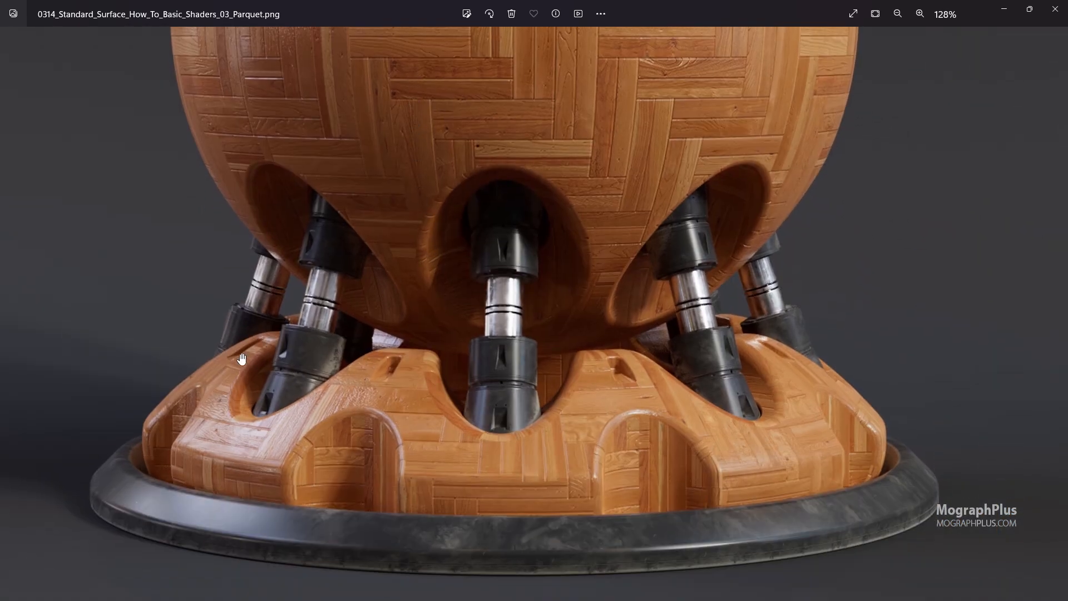
pyautogui.scroll(5, 242, 358)
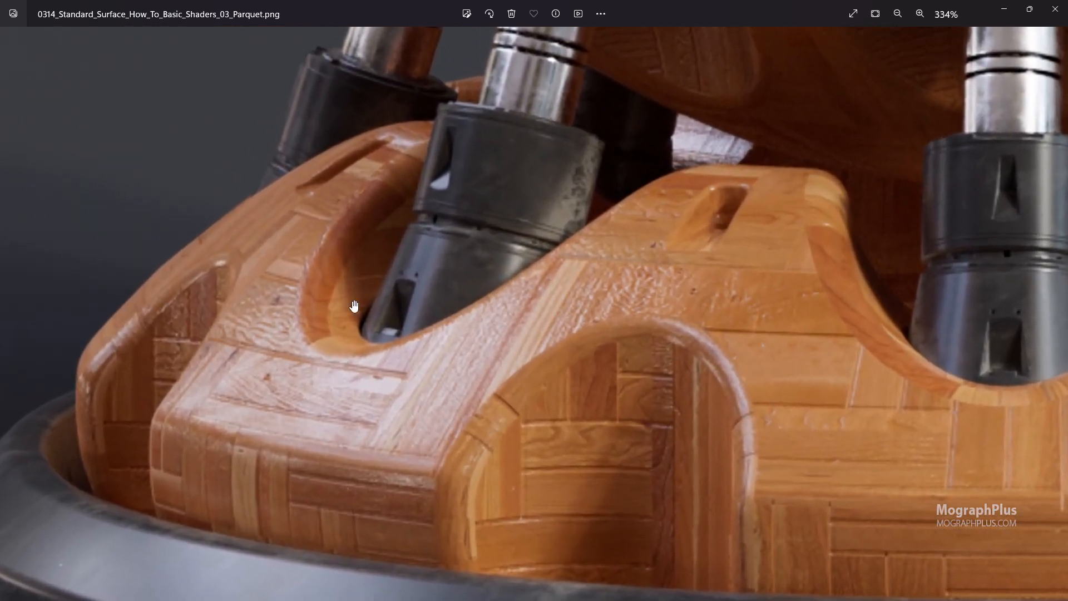
pyautogui.moveTo(422, 250); pyautogui.dragTo(376, 307)
pyautogui.scroll(-4, 396, 288)
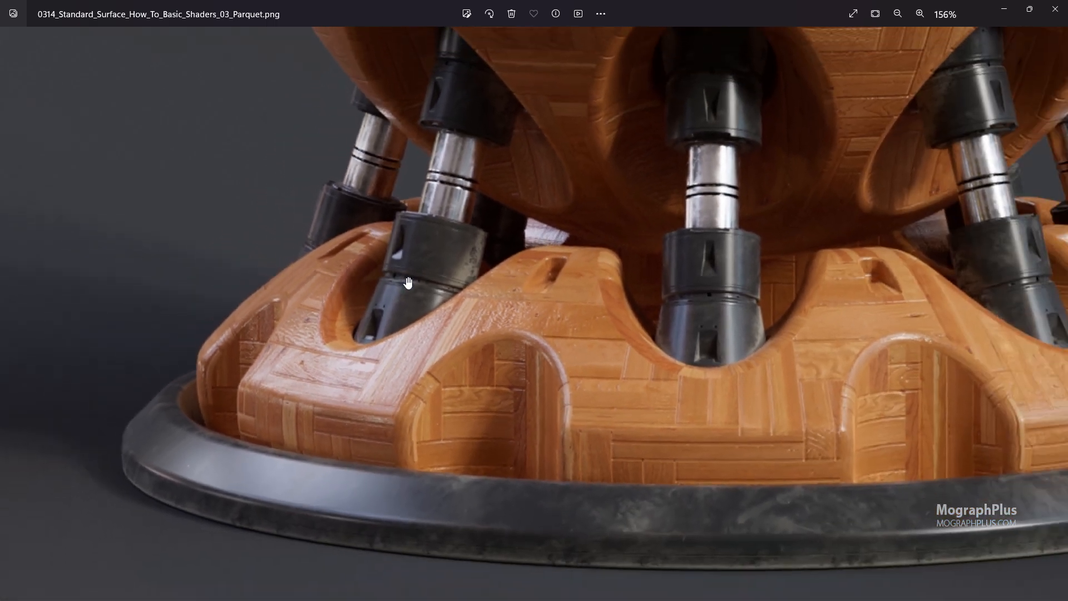
pyautogui.scroll(-5, 517, 245)
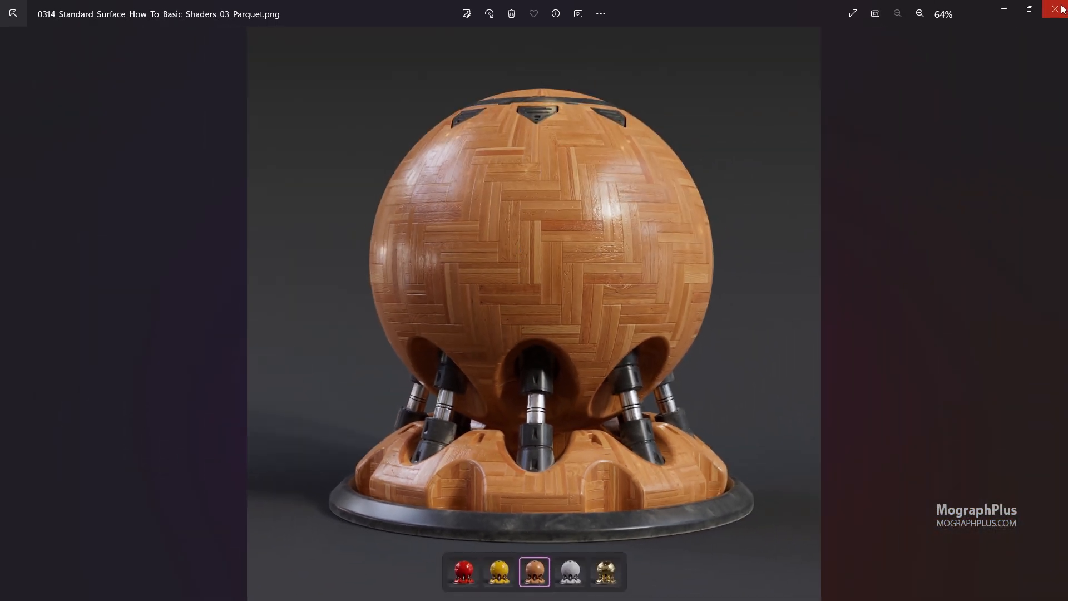
pyautogui.click(1055, 9)
# Create a new Octane Standard Surface material and assign it to the ShaderBall.
pyautogui.moveTo(804, 40); pyautogui.dragTo(328, 61)
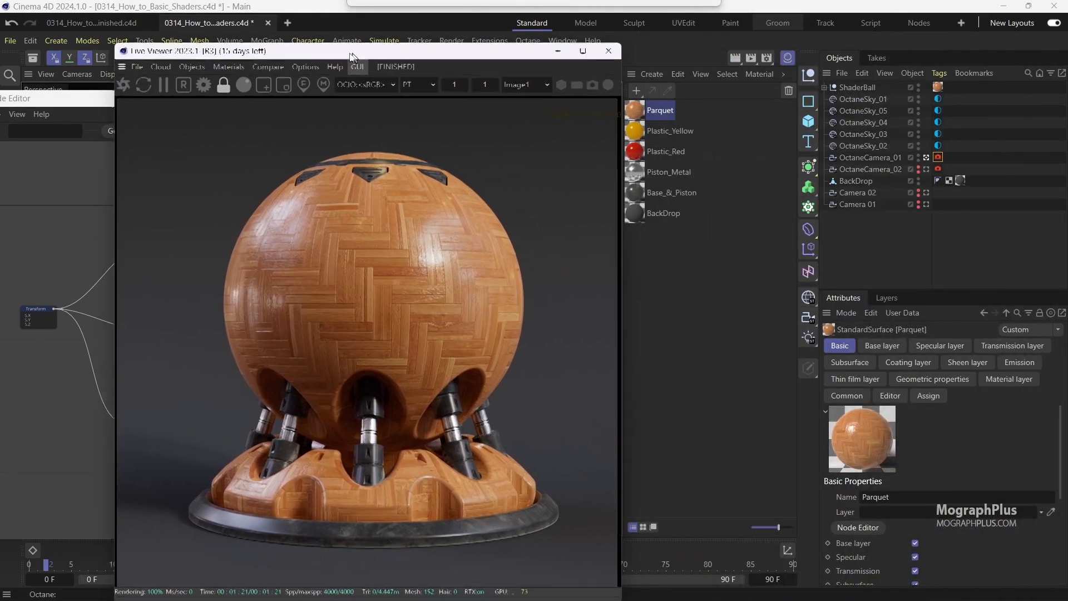
pyautogui.click(642, 75)
pyautogui.moveTo(709, 128)
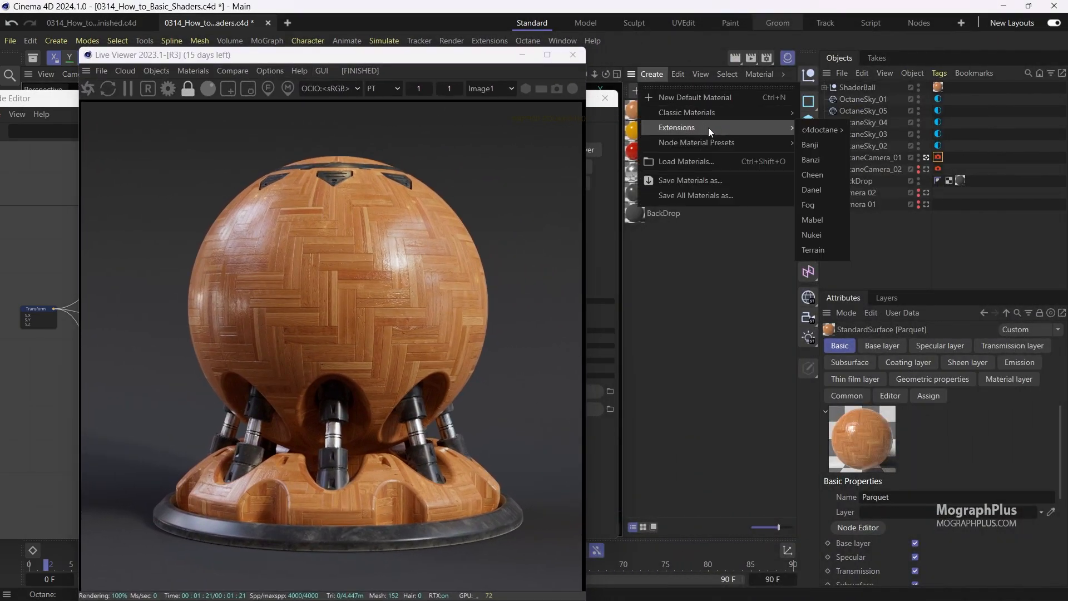
pyautogui.moveTo(826, 132)
pyautogui.click(892, 267)
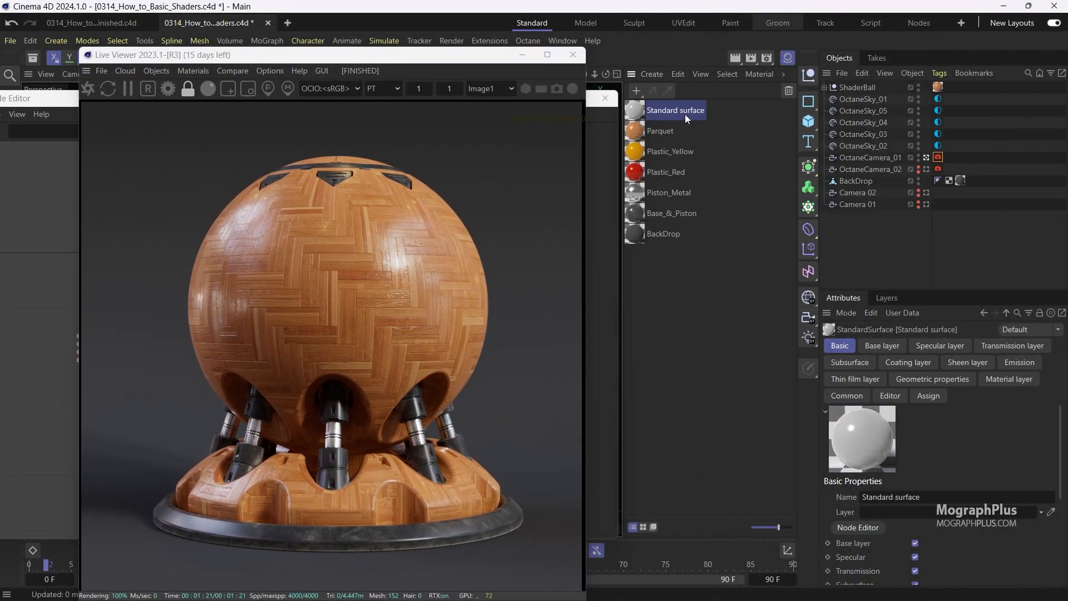
pyautogui.moveTo(939, 89); pyautogui.dragTo(939, 89)
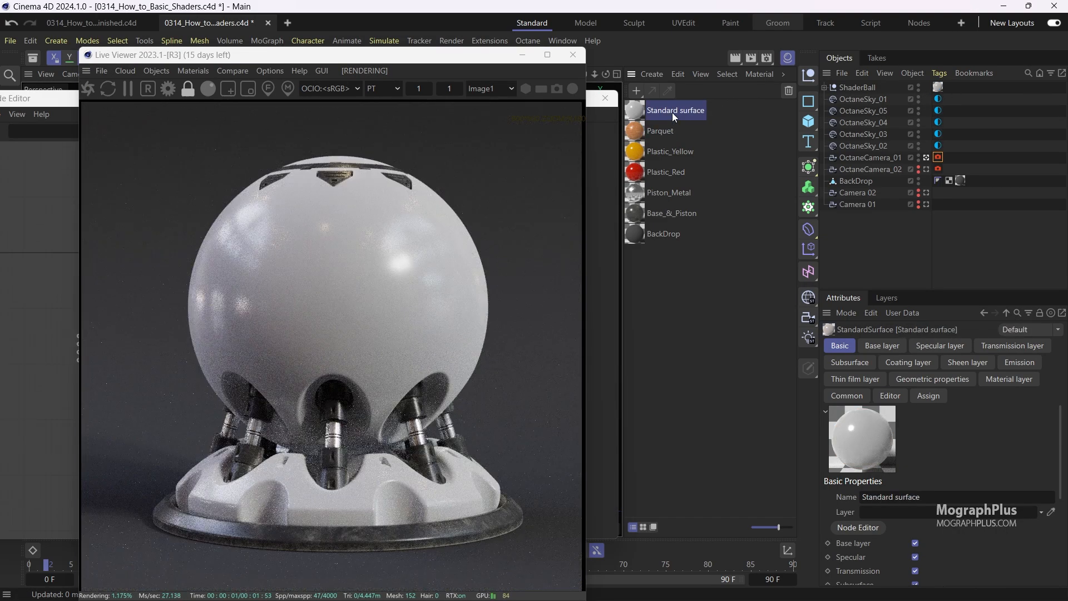
# Rename the new material to Concrete.
pyautogui.doubleClick(673, 111)
pyautogui.write('C')
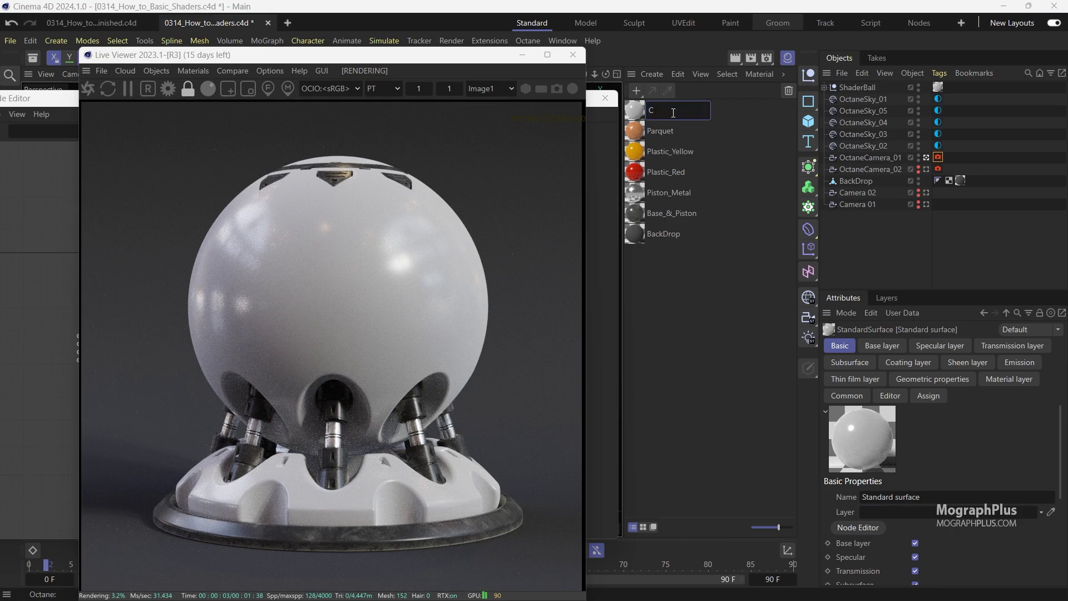
pyautogui.write('oncrete')
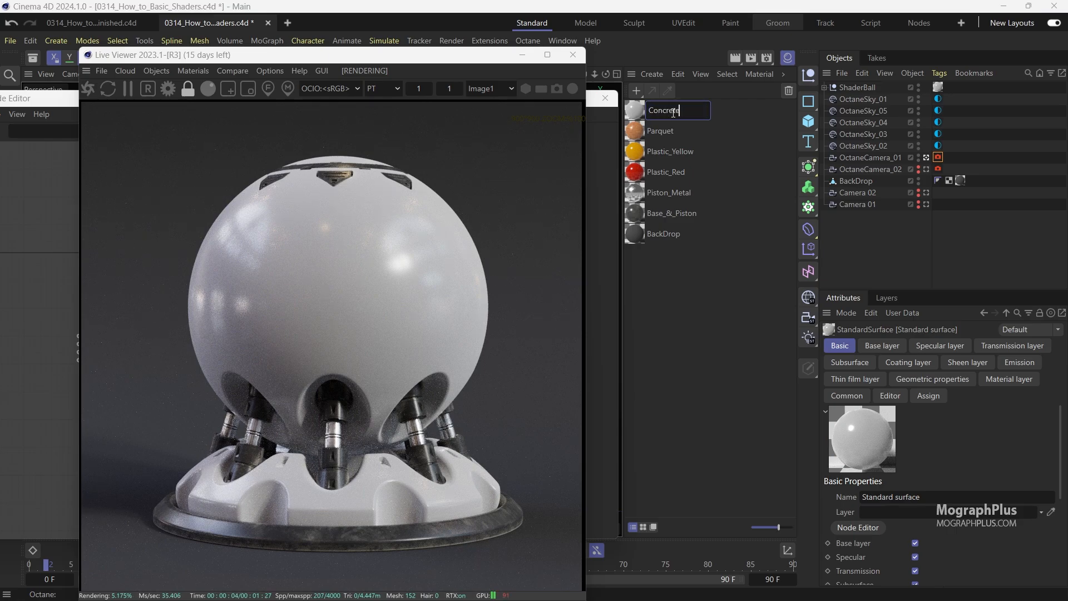
pyautogui.press('Return')
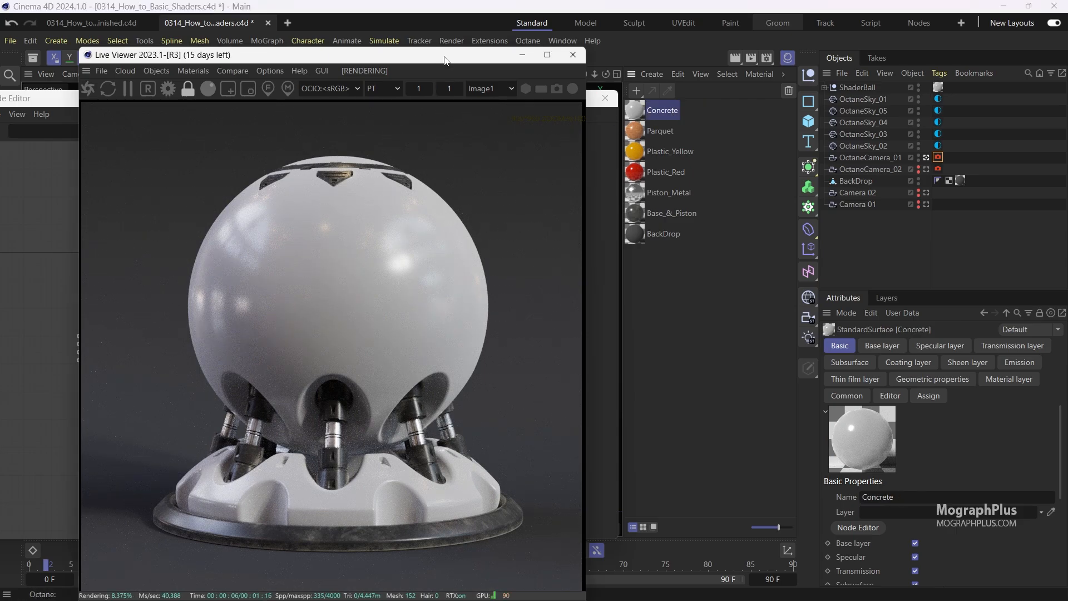
# Open the Concrete material's node graph and set its Base layer Weight to 1.
pyautogui.moveTo(448, 59); pyautogui.dragTo(912, 35)
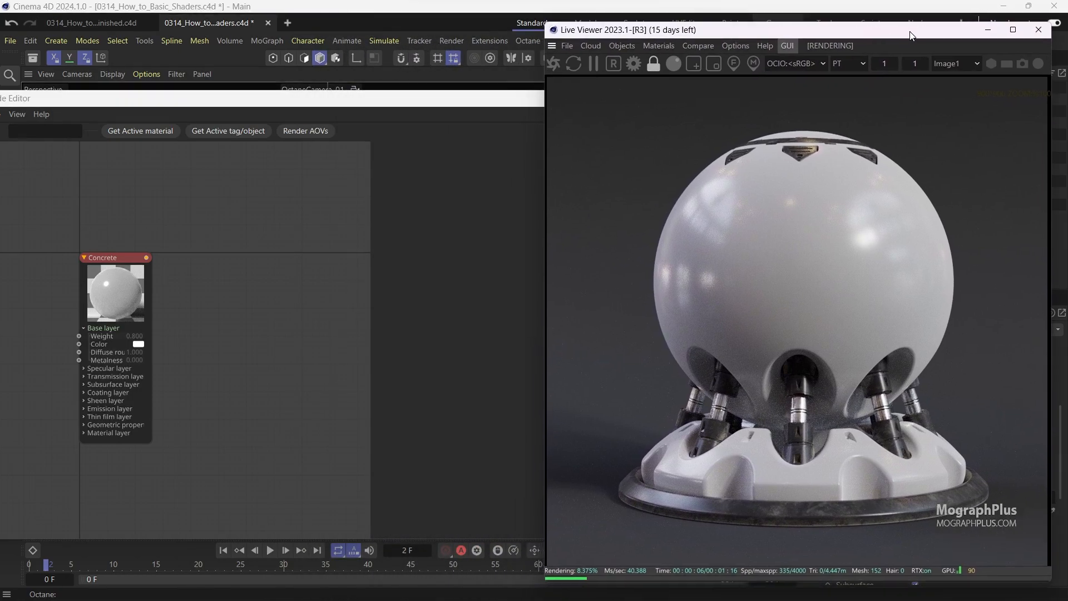
pyautogui.click(177, 271)
pyautogui.moveTo(99, 295); pyautogui.dragTo(282, 257)
pyautogui.click(443, 155)
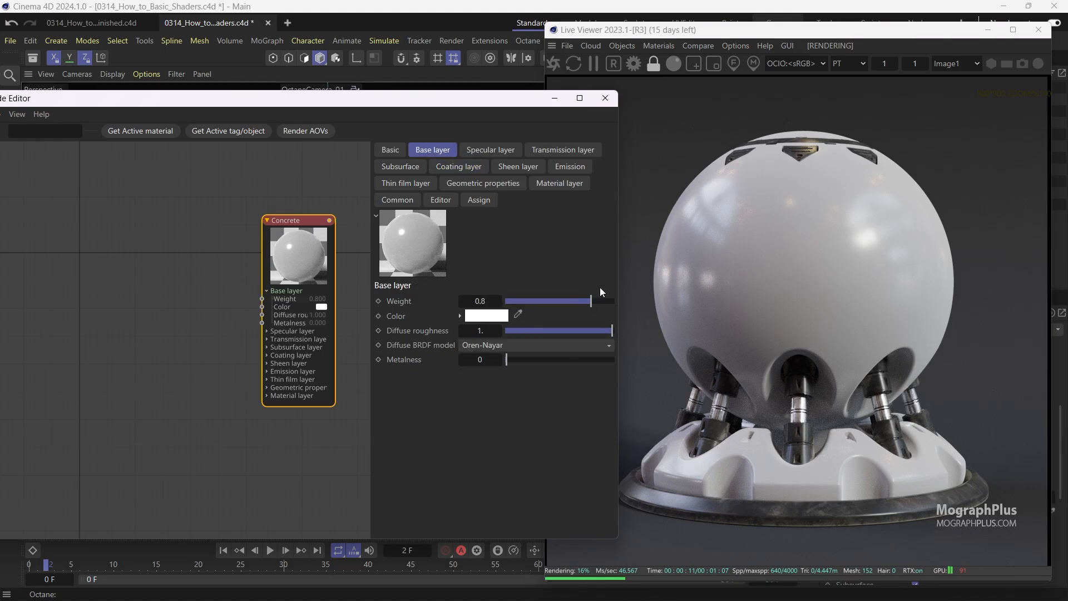
pyautogui.moveTo(596, 301); pyautogui.dragTo(645, 305)
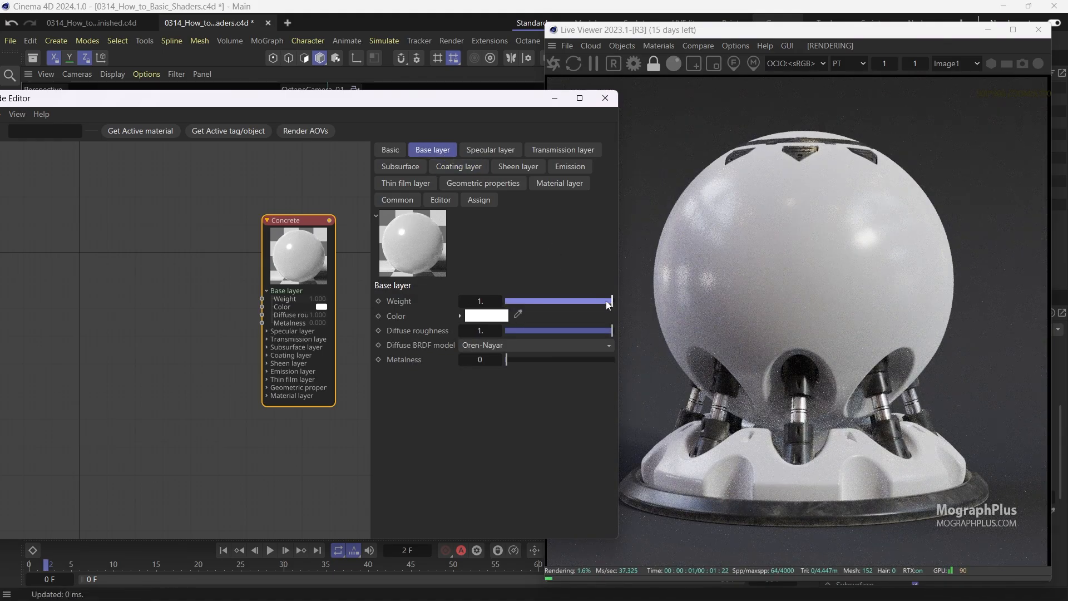
# Set the Concrete material's Diffuse BRDF model to Lambertian.
pyautogui.click(529, 346)
pyautogui.click(519, 375)
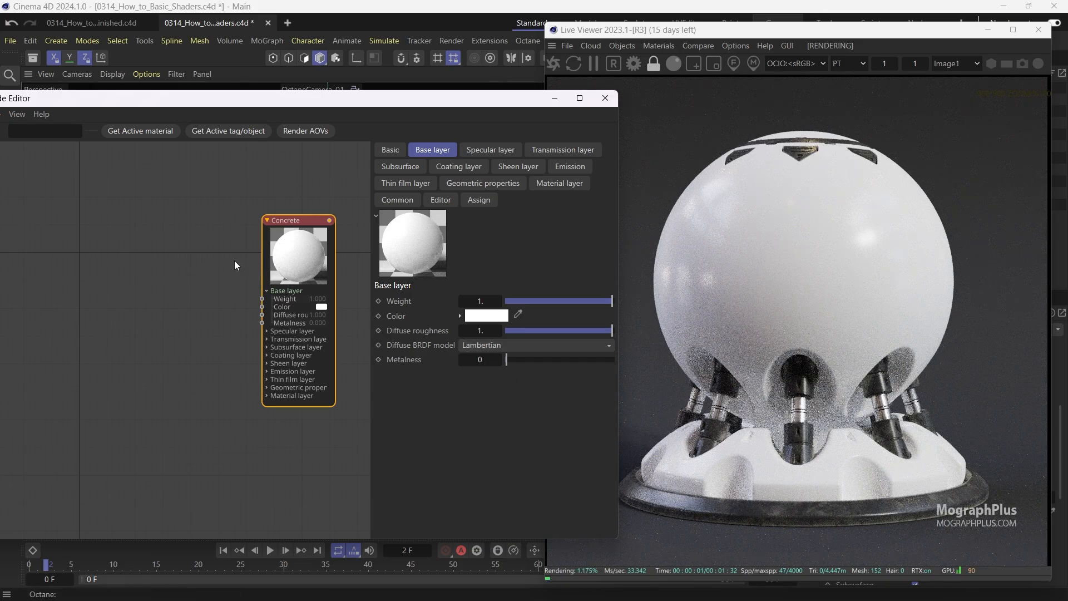
# Add an Image Texture node wired into the Concrete material's Base layer Color input.
pyautogui.scroll(2, 248, 286)
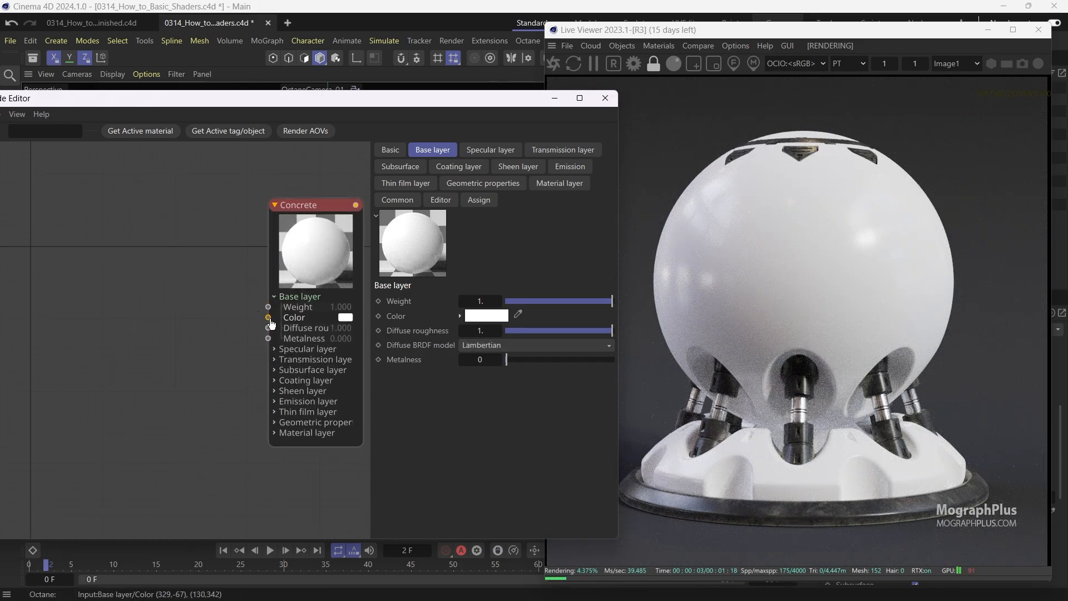
pyautogui.moveTo(269, 318); pyautogui.dragTo(188, 310)
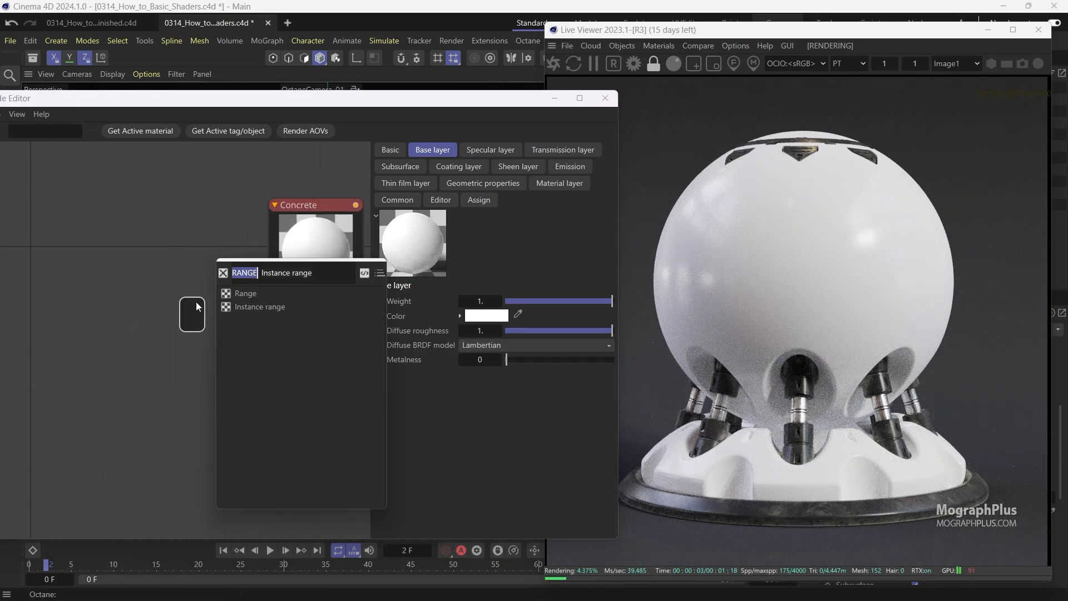
pyautogui.press('BackSpace')
pyautogui.click(255, 294)
pyautogui.moveTo(225, 306); pyautogui.dragTo(130, 255)
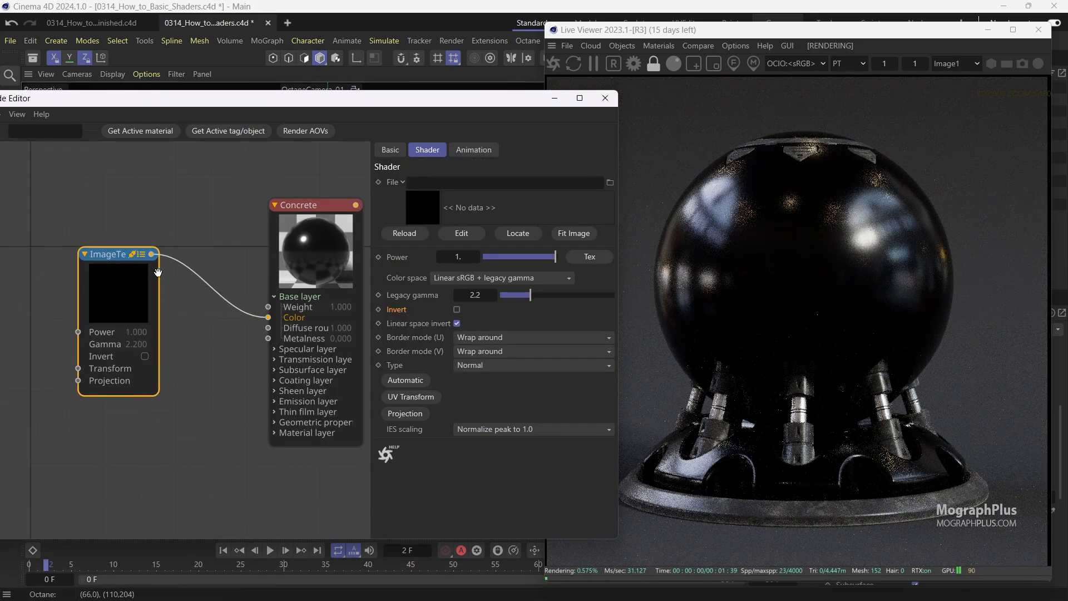
# Load Concrete_01_d.png from the tex folder into the image texture.
pyautogui.click(610, 182)
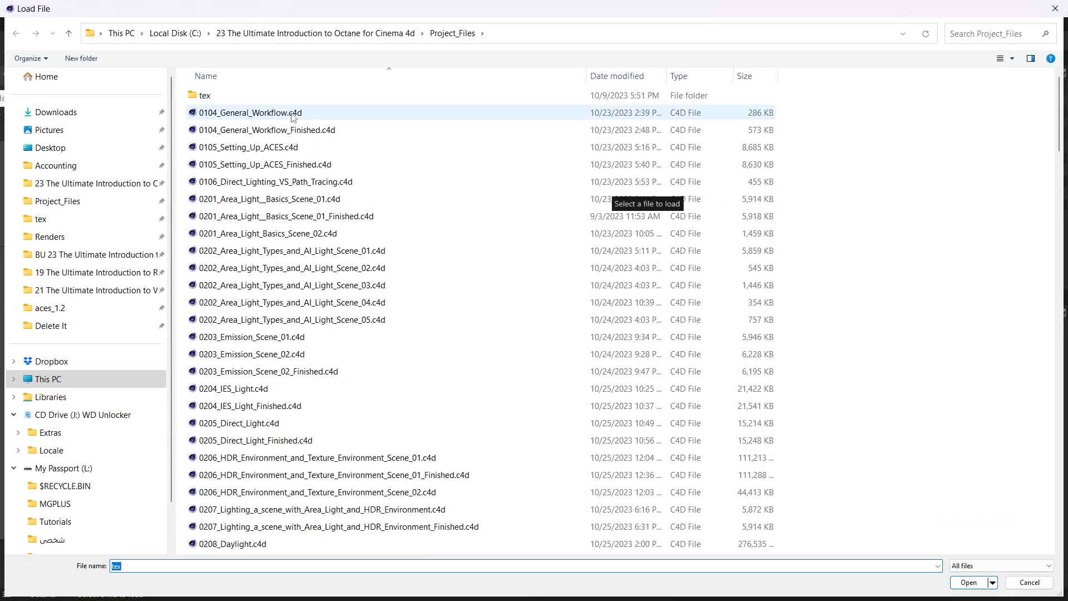
pyautogui.doubleClick(278, 95)
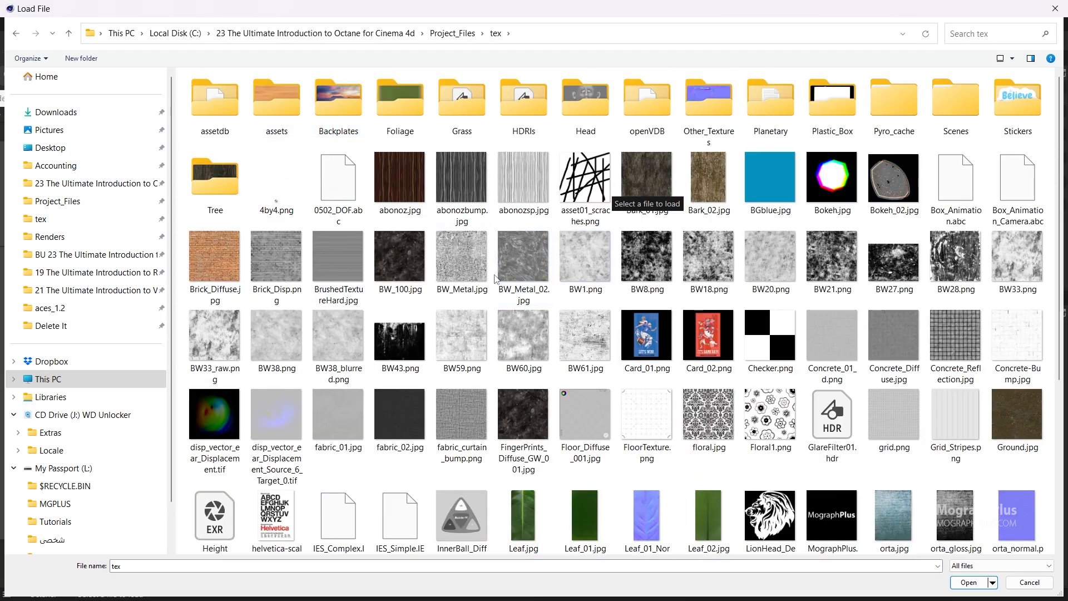
pyautogui.click(835, 340)
pyautogui.doubleClick(837, 325)
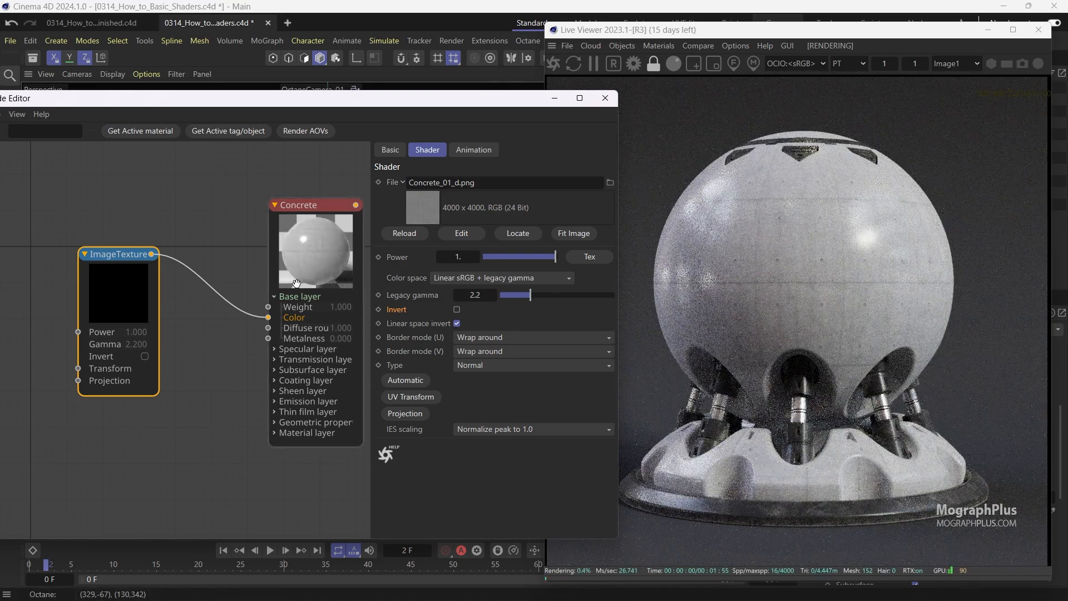
# Set the image texture's color space to sRGB.
pyautogui.click(519, 278)
pyautogui.click(489, 303)
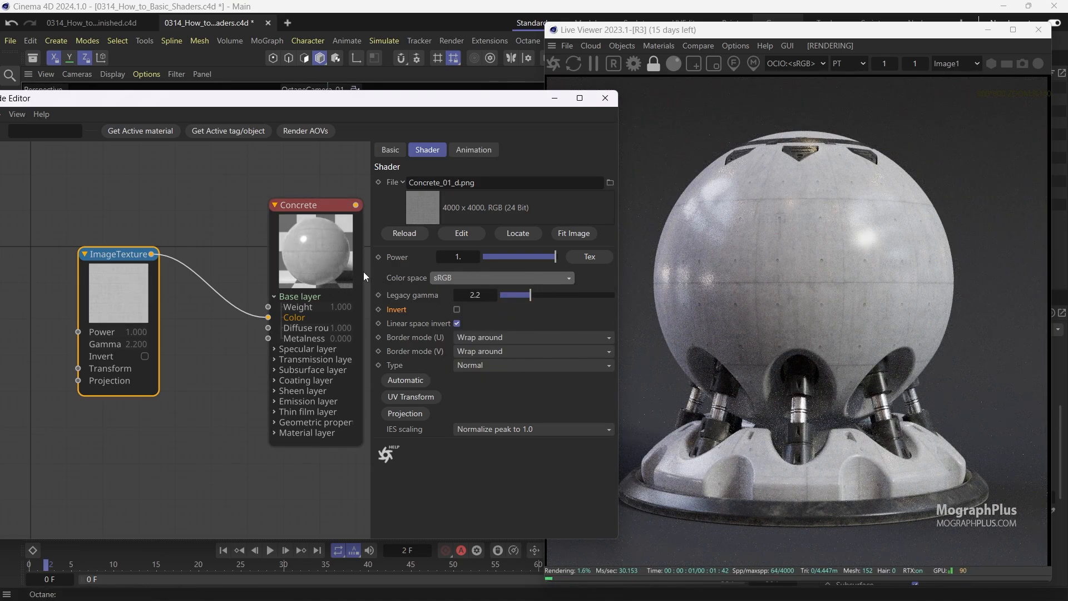
# Duplicate the image texture node and set the copy's color space to Non-color data.
pyautogui.moveTo(136, 300); pyautogui.dragTo(99, 378)
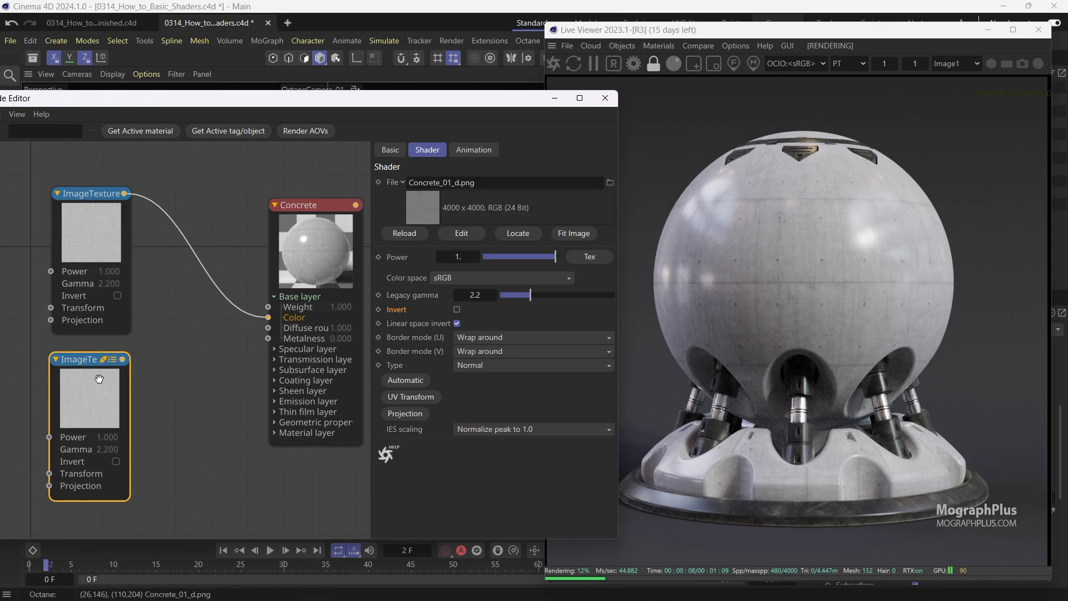
pyautogui.click(462, 278)
pyautogui.click(473, 296)
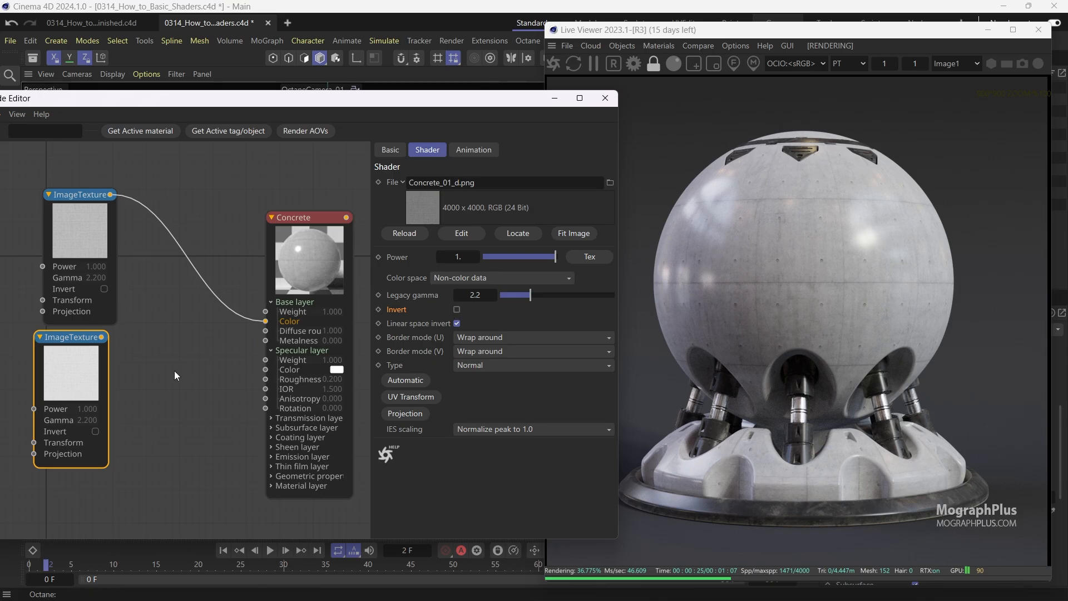
# Add an Invert node to the node graph.
pyautogui.rightClick(142, 356)
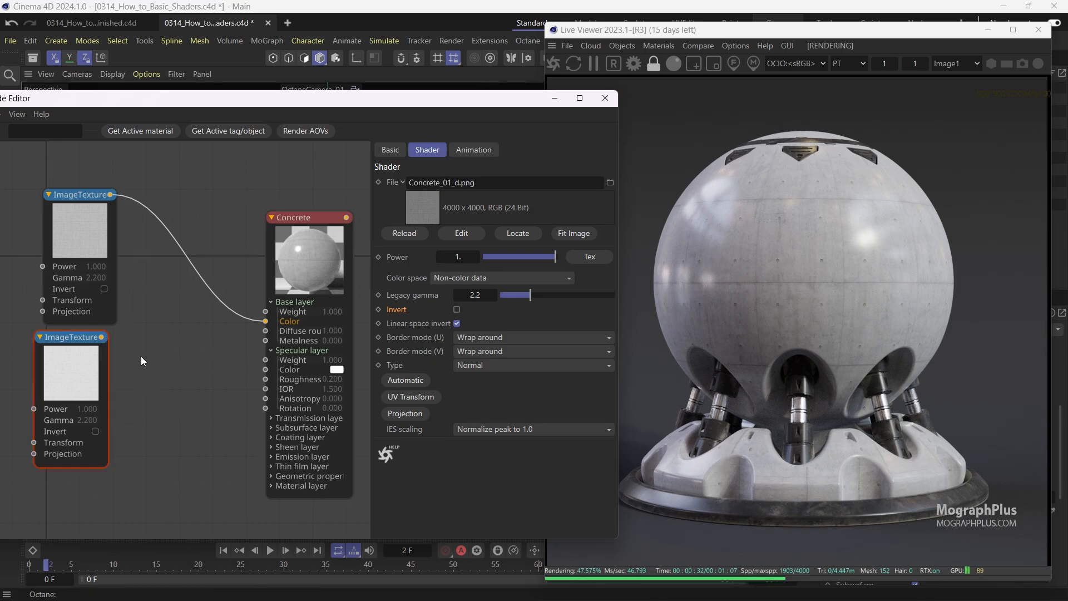
pyautogui.write('INVER')
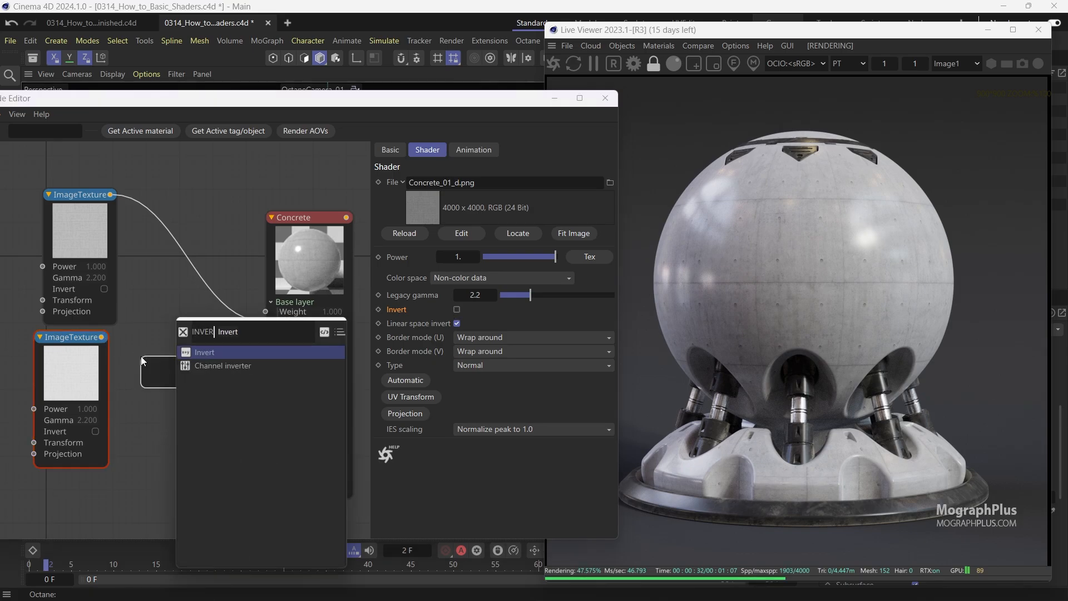
pyautogui.write('T')
pyautogui.press('Return')
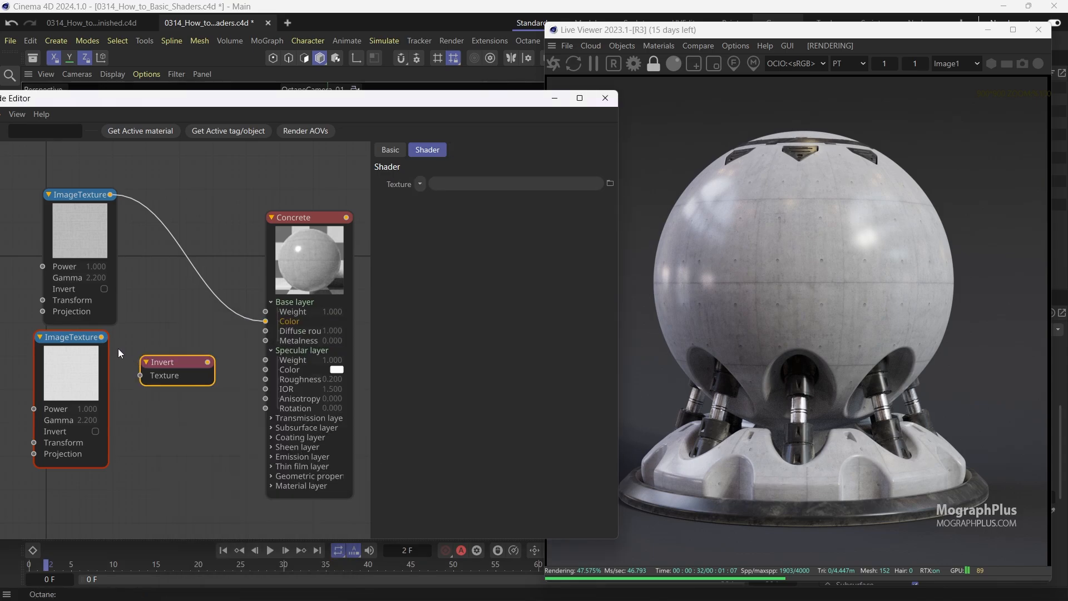
# Wire the second image texture through the Invert node into the Specular layer Roughness input.
pyautogui.moveTo(101, 337); pyautogui.dragTo(197, 371)
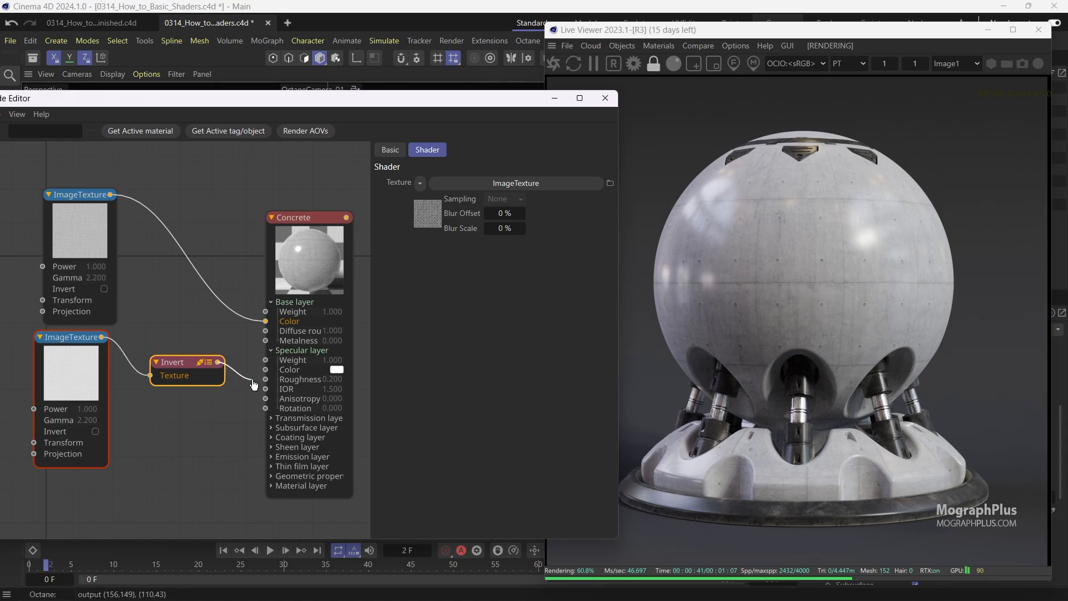
pyautogui.moveTo(265, 382); pyautogui.dragTo(266, 379)
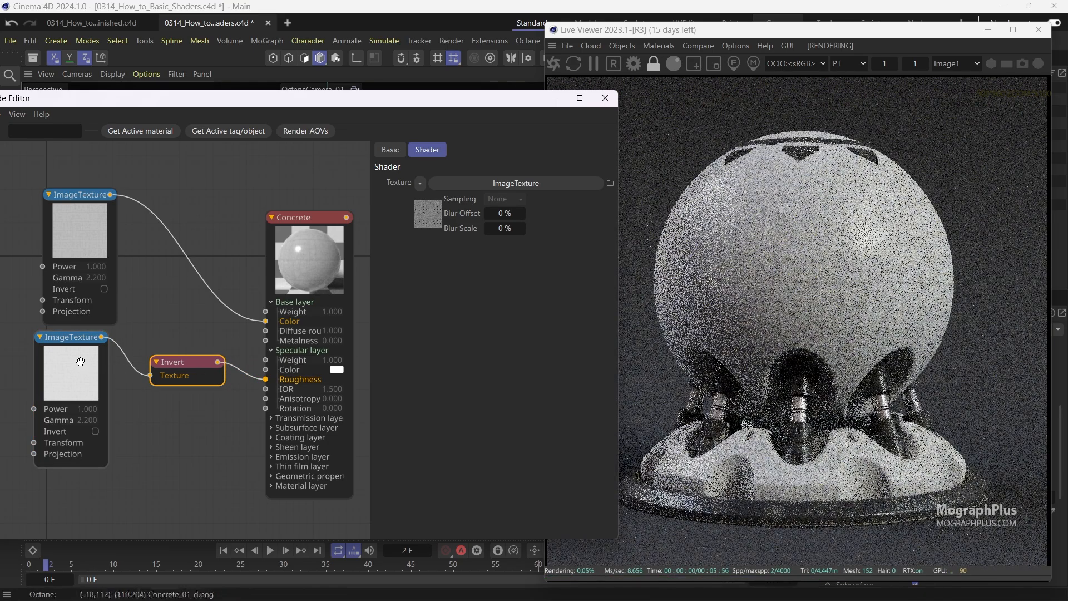
# Preview the second image texture and the Invert node in solo mode, then disable solo.
pyautogui.rightClick(119, 372)
pyautogui.click(120, 372)
pyautogui.rightClick(183, 371)
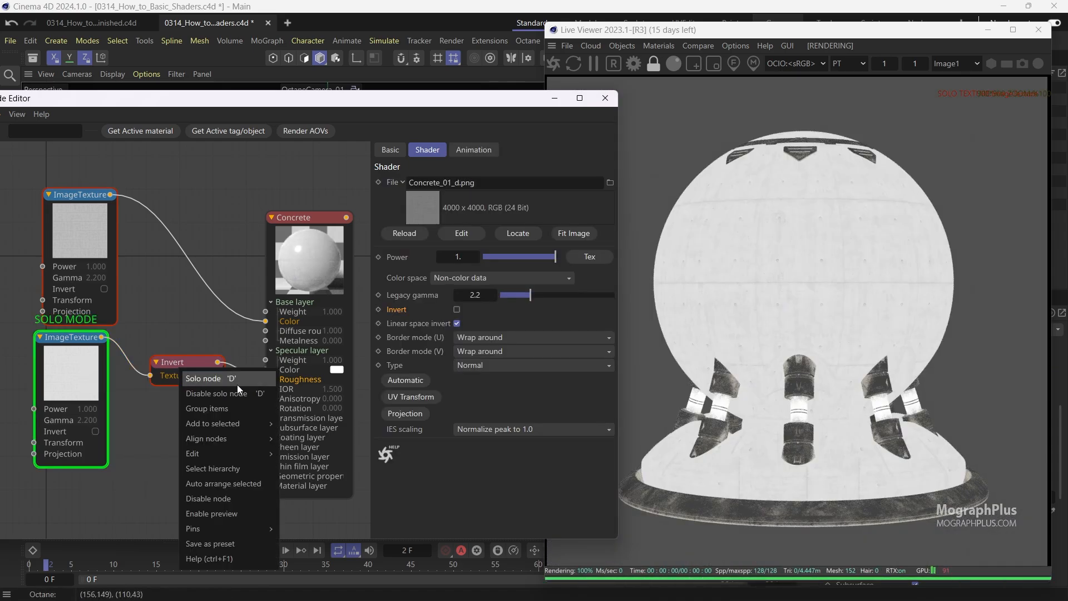
pyautogui.click(238, 384)
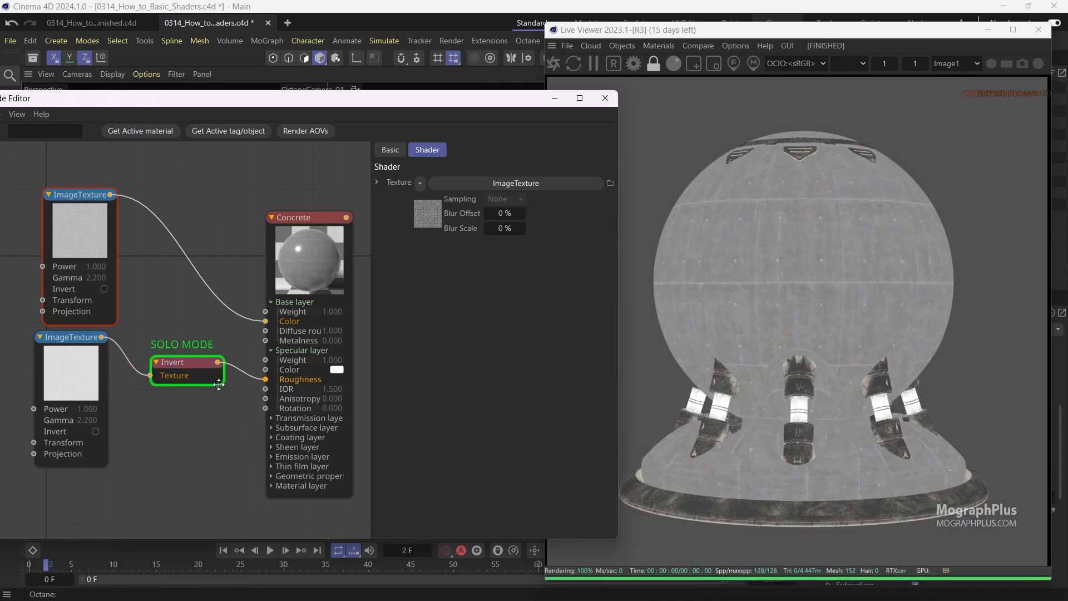
pyautogui.rightClick(86, 361)
pyautogui.click(126, 376)
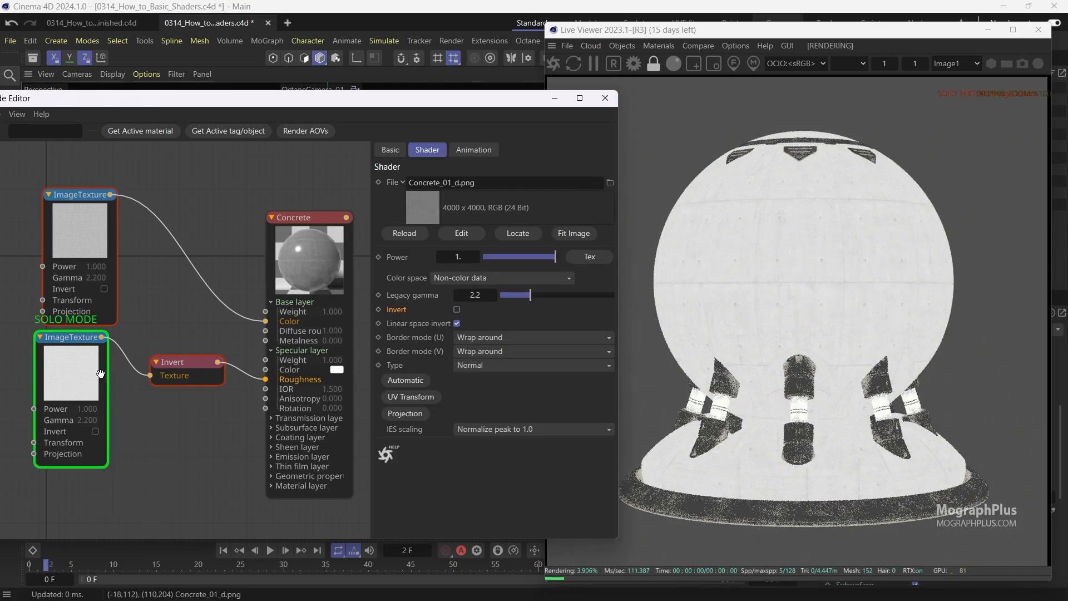
pyautogui.rightClick(179, 368)
pyautogui.click(225, 375)
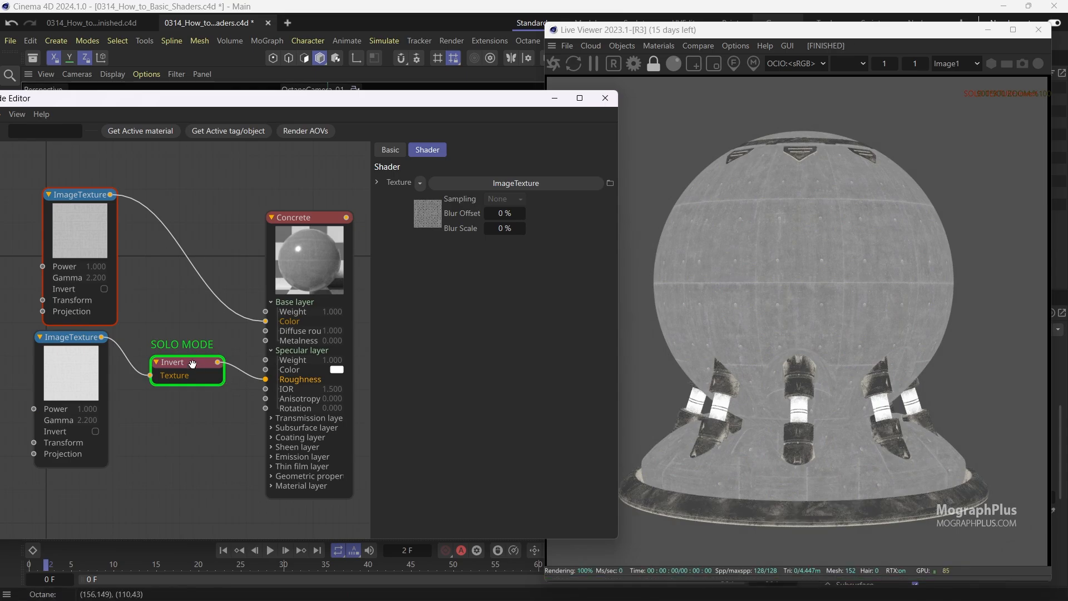
pyautogui.rightClick(172, 362)
pyautogui.click(235, 376)
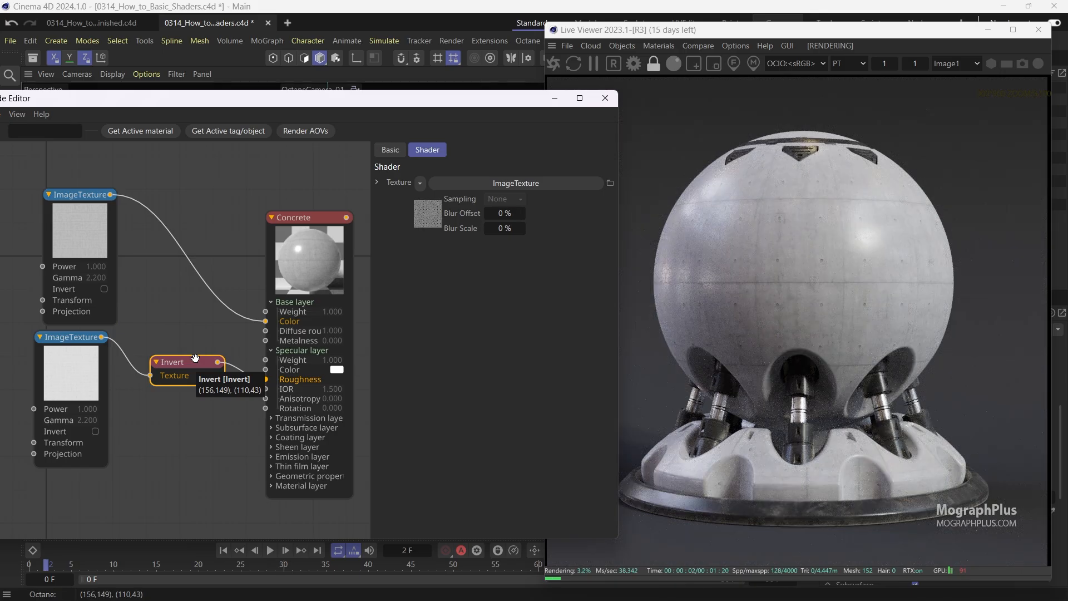
# Connect the second image texture to the Bump input under Geometric properties.
pyautogui.moveTo(149, 333); pyautogui.dragTo(153, 279, button='middle')
pyautogui.moveTo(267, 405); pyautogui.dragTo(253, 402, button='middle')
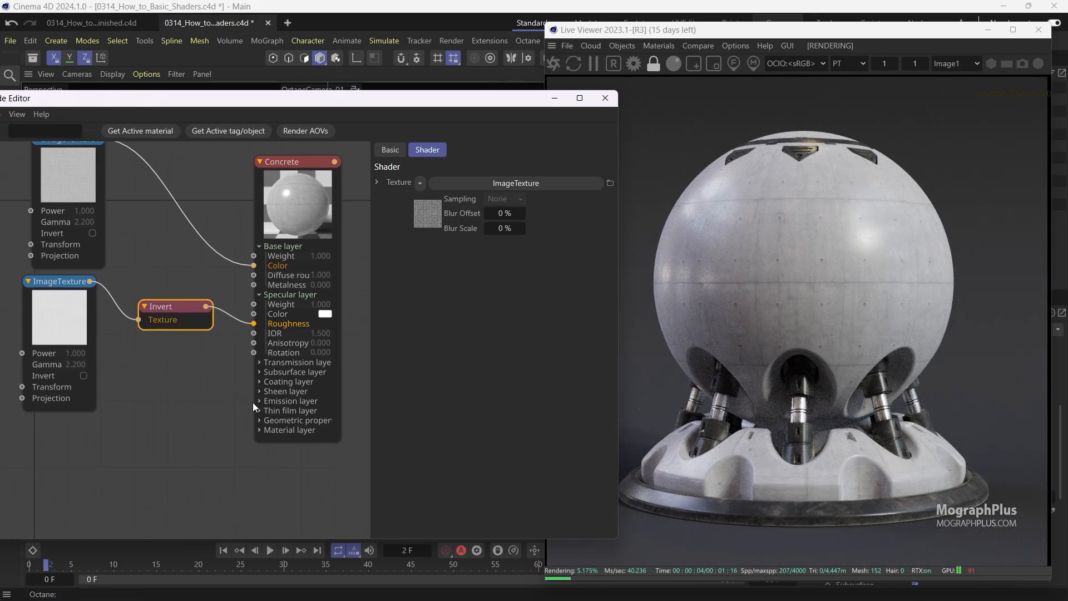
pyautogui.click(260, 421)
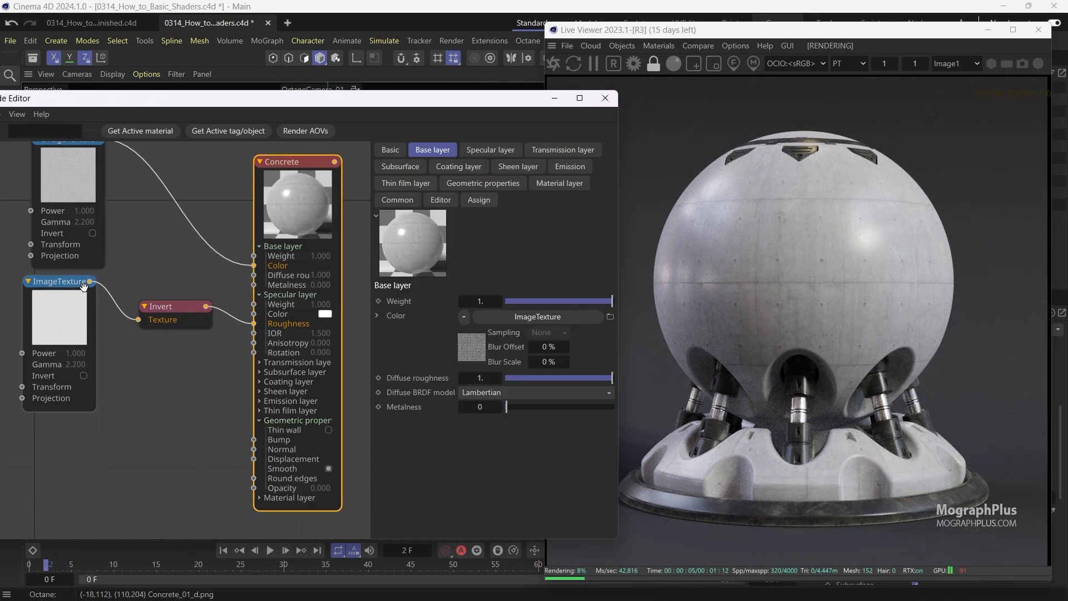
pyautogui.moveTo(90, 281); pyautogui.dragTo(254, 440)
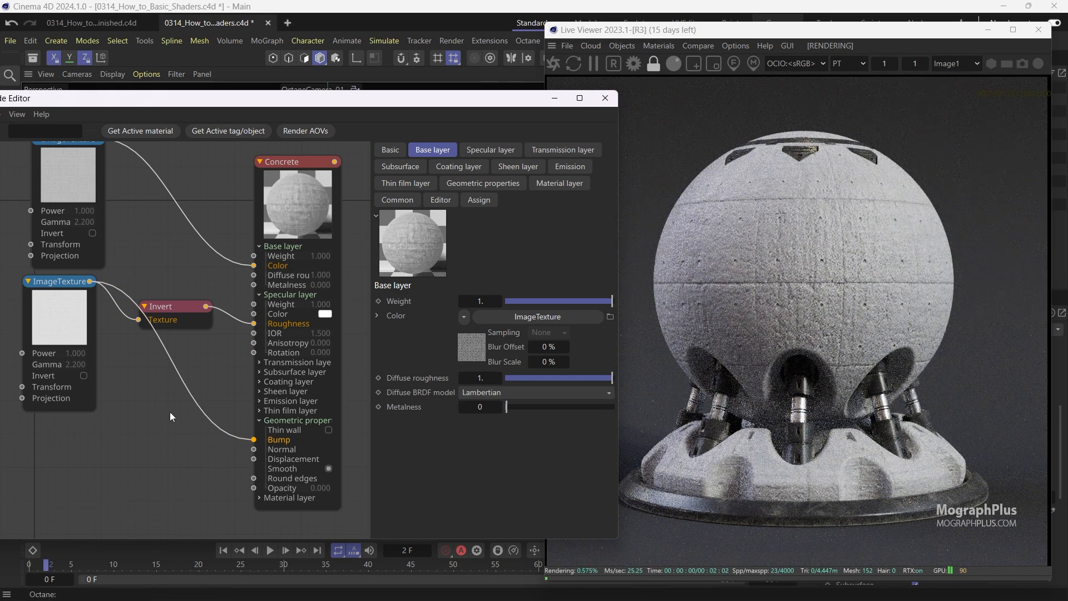
# Set the Bump height to 0.002 in the Geometric properties.
pyautogui.click(265, 251)
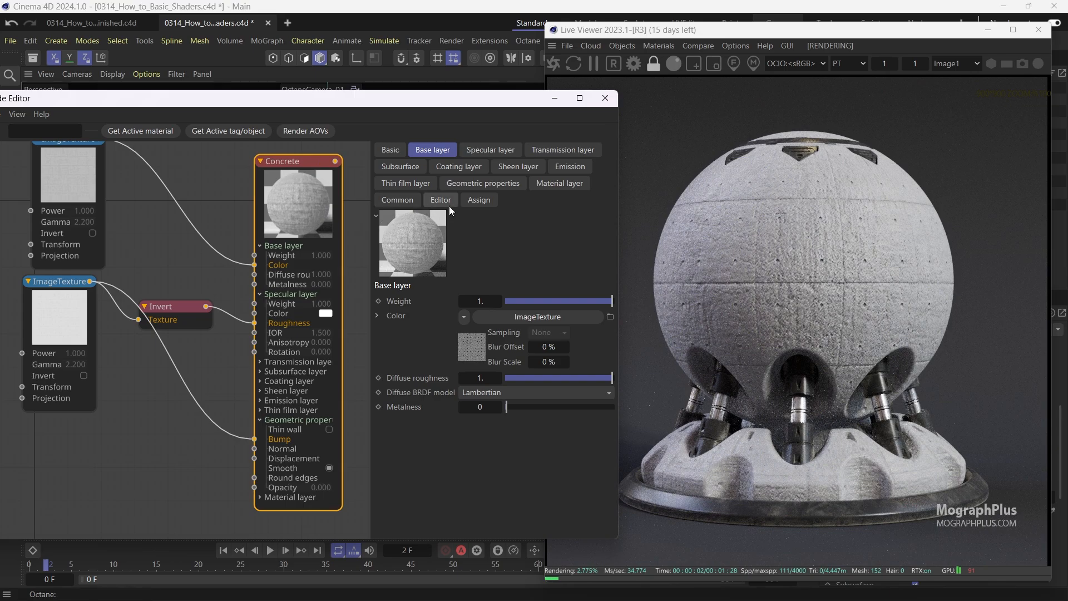
pyautogui.click(480, 184)
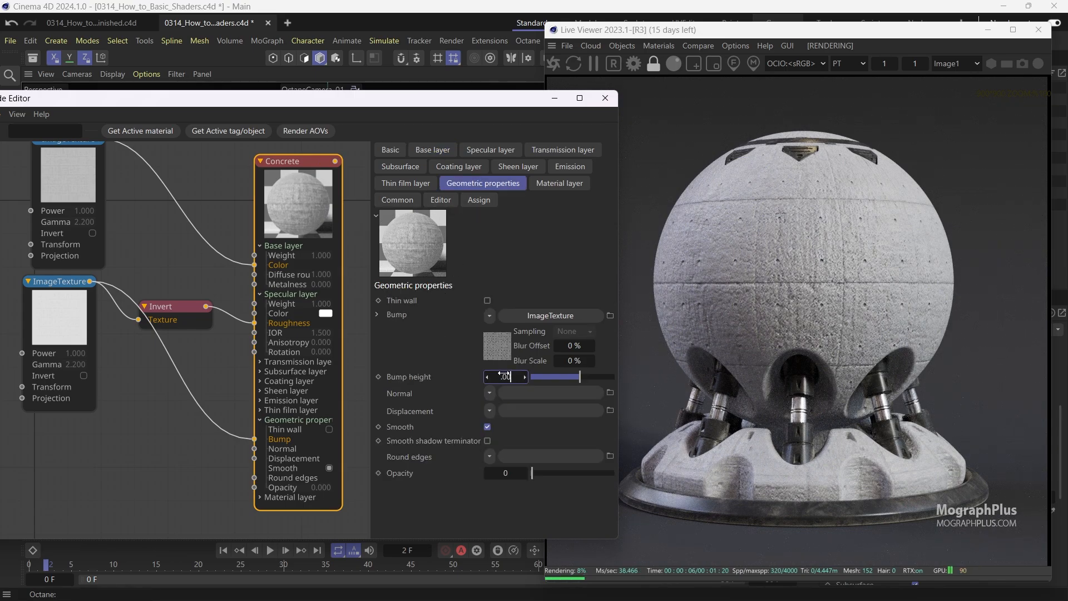
pyautogui.write('2')
pyautogui.press('Return')
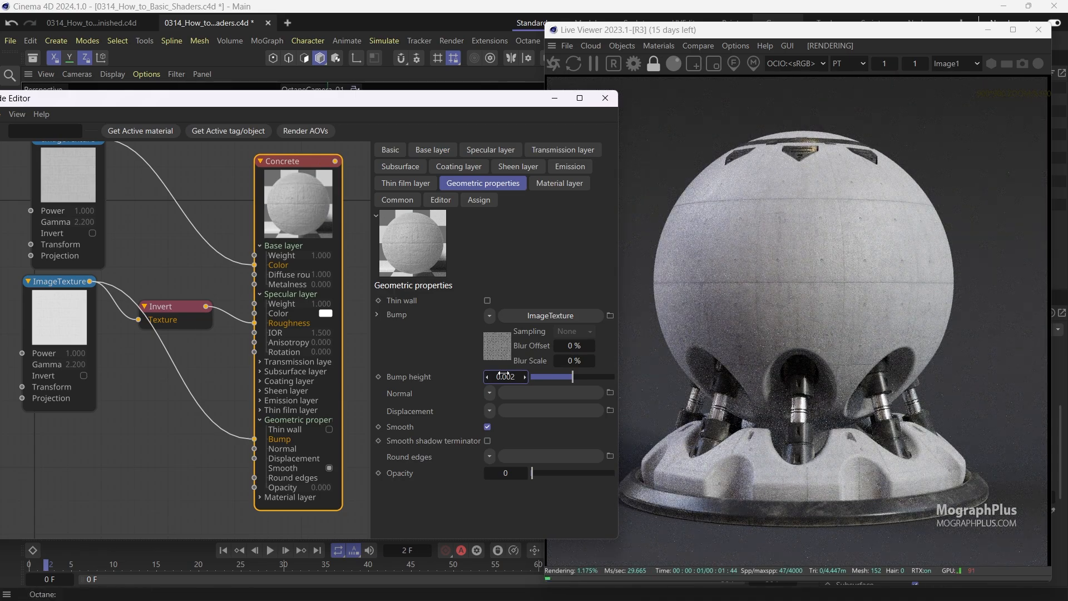
# Rearrange the image texture nodes in the node graph.
pyautogui.moveTo(203, 346); pyautogui.dragTo(207, 341, button='middle')
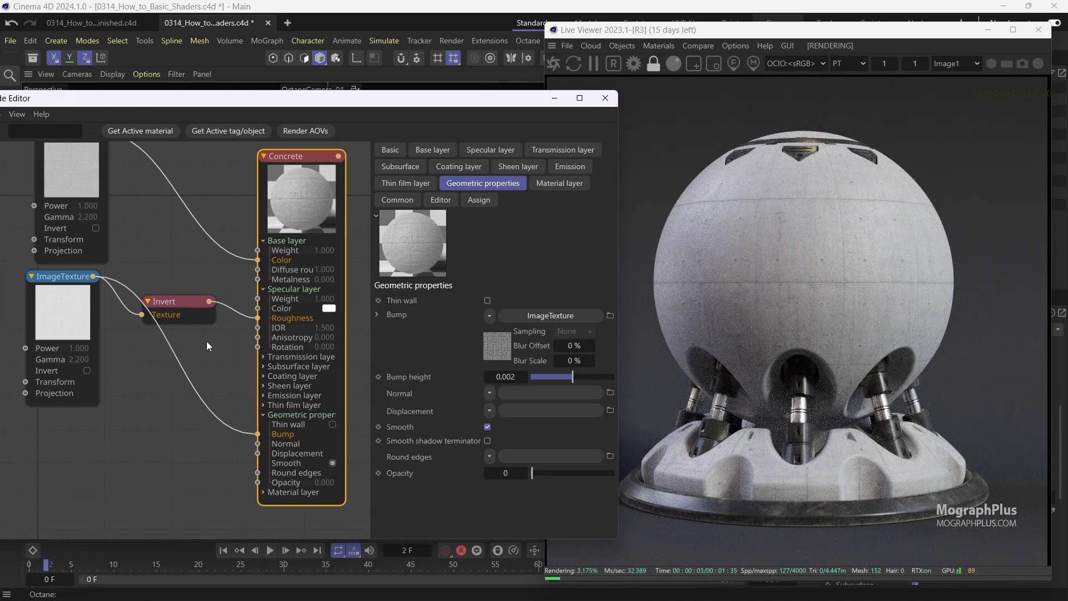
pyautogui.scroll(-1, 205, 342)
pyautogui.moveTo(71, 308); pyautogui.dragTo(71, 357)
pyautogui.scroll(-2, 129, 290)
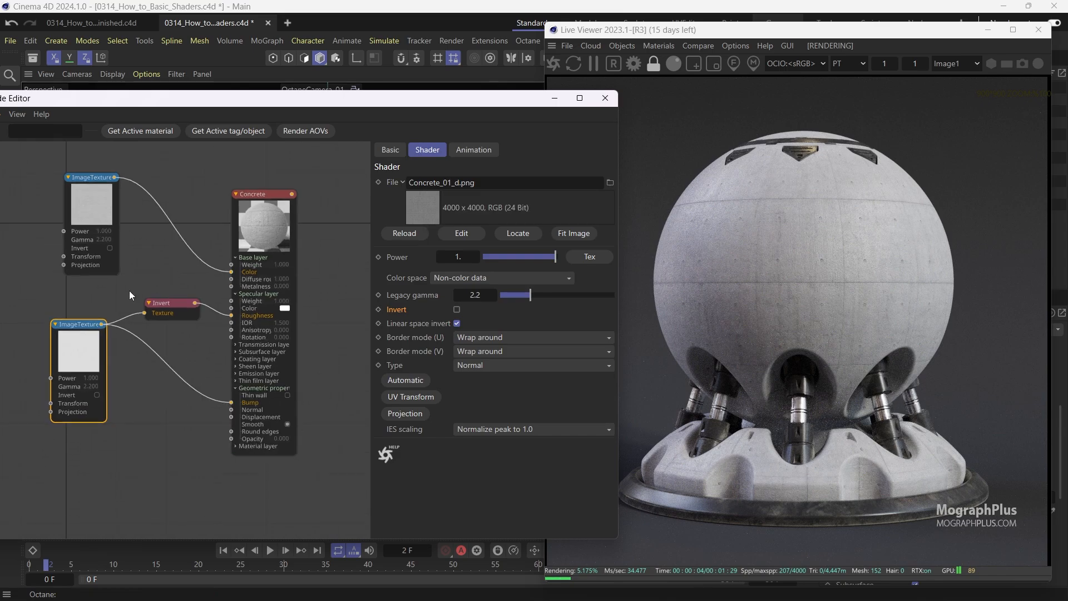
pyautogui.moveTo(129, 291); pyautogui.dragTo(148, 295, button='middle')
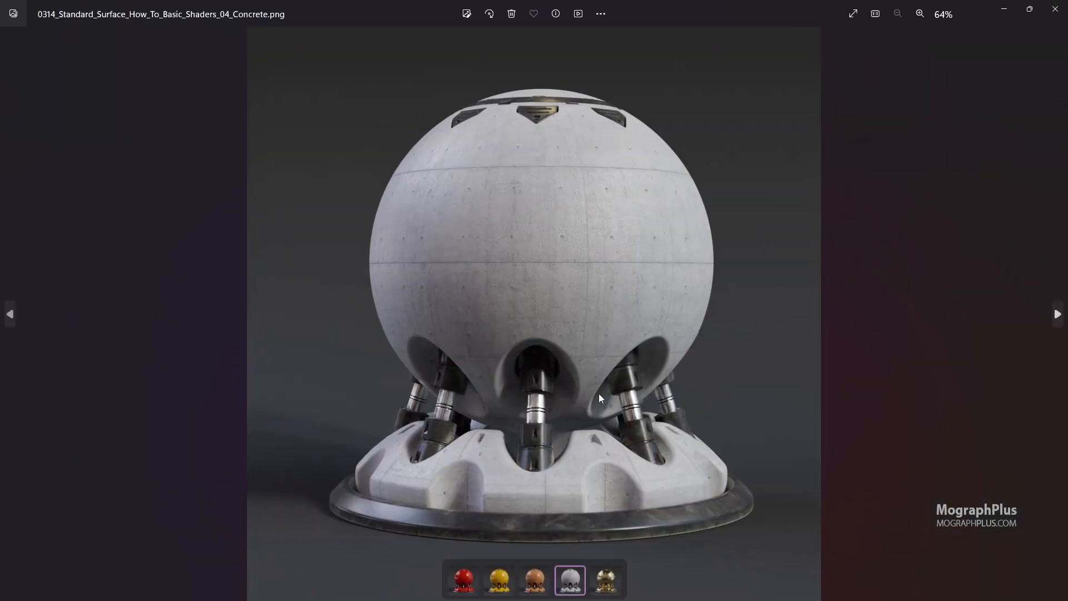
# Inspect the finished Concrete reference render up close in the image viewer.
pyautogui.scroll(2, 599, 393)
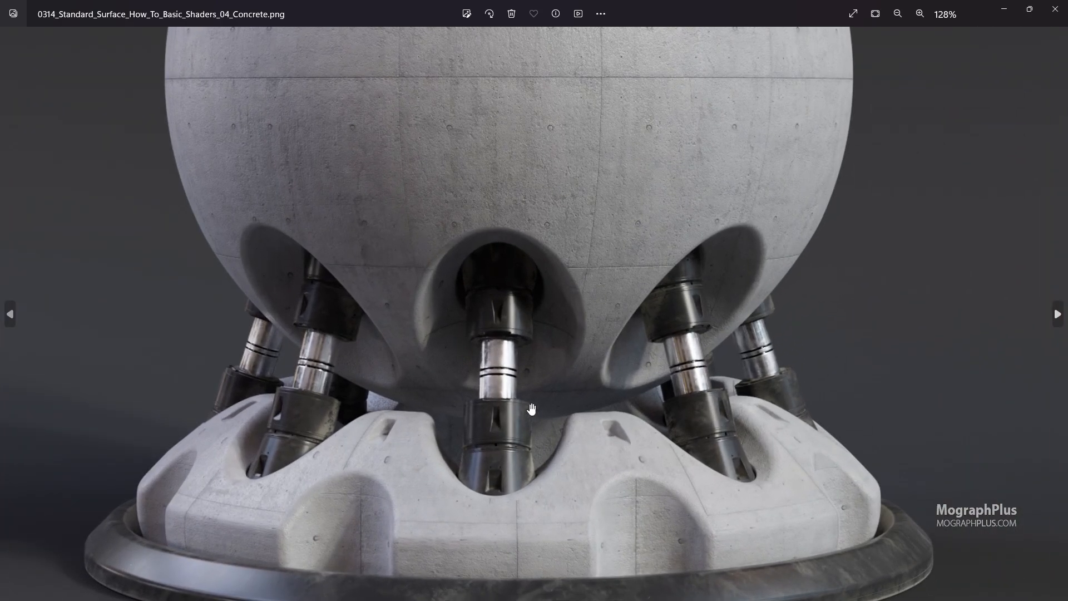
pyautogui.moveTo(524, 398); pyautogui.dragTo(533, 402)
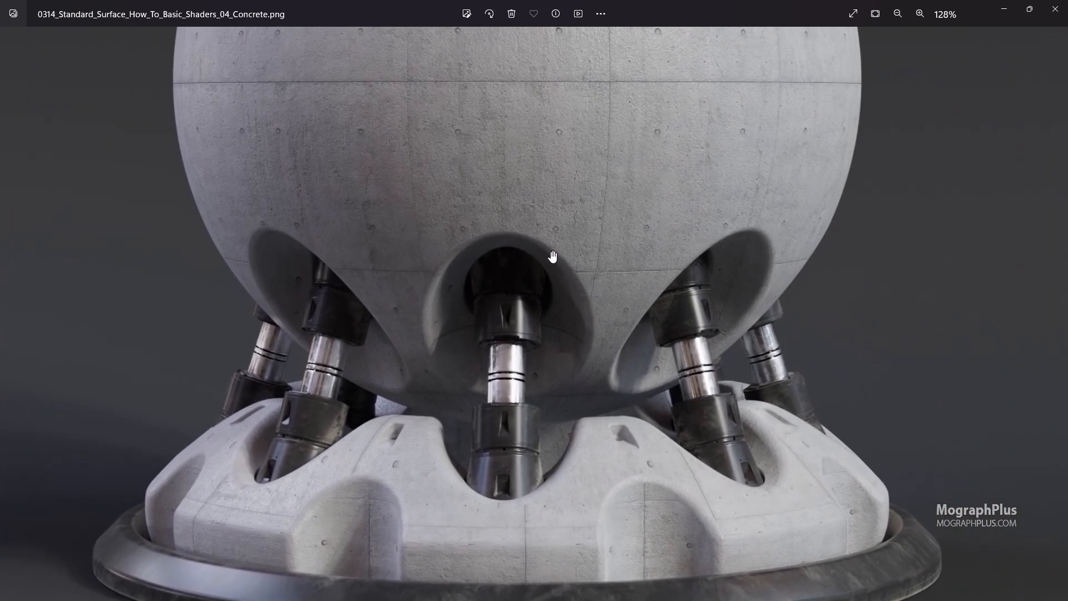
pyautogui.moveTo(552, 256); pyautogui.dragTo(540, 472)
pyautogui.moveTo(486, 210); pyautogui.dragTo(488, 375)
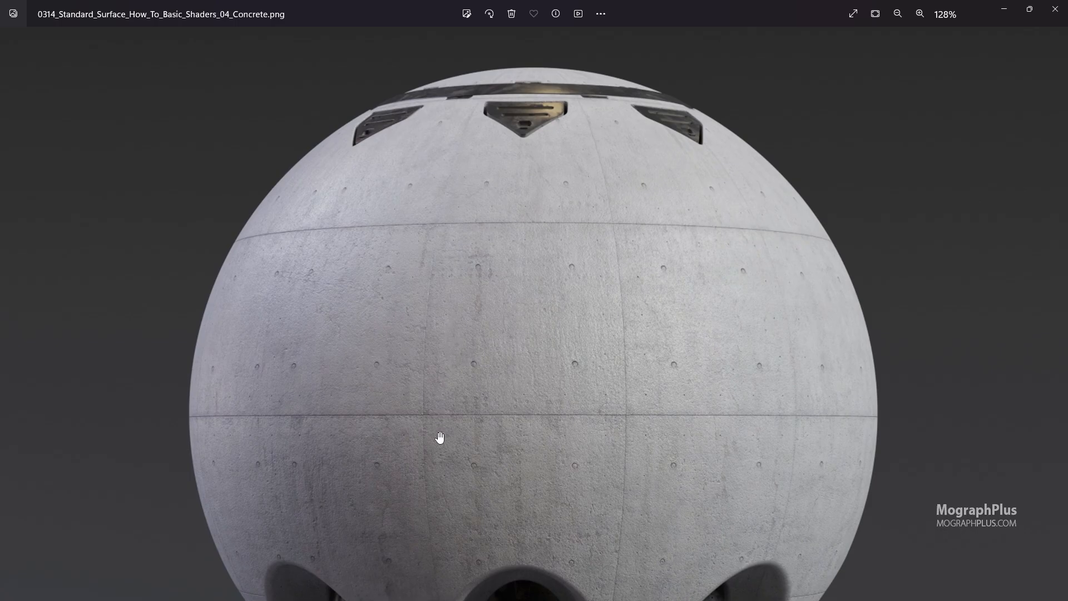
pyautogui.moveTo(439, 438); pyautogui.dragTo(445, 295)
pyautogui.moveTo(451, 398); pyautogui.dragTo(466, 206)
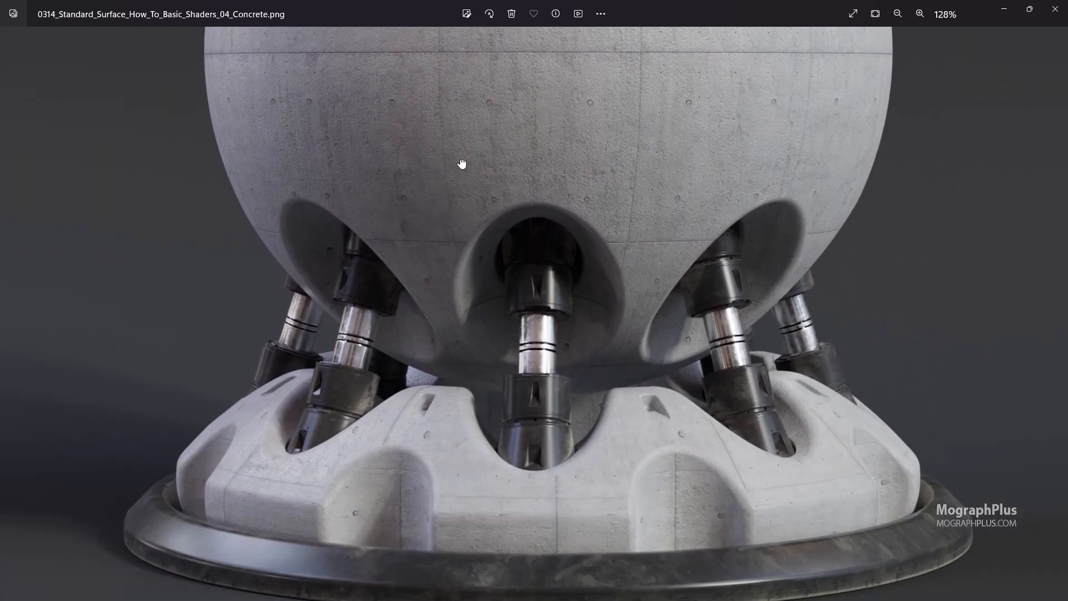
pyautogui.moveTo(462, 164); pyautogui.dragTo(451, 226)
pyautogui.scroll(-3, 450, 232)
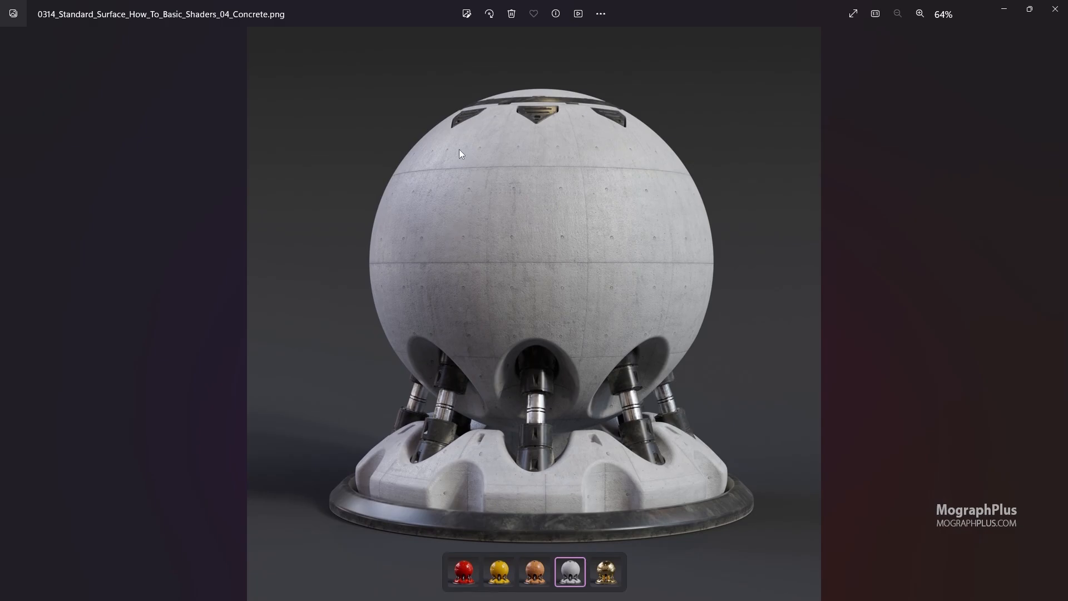
pyautogui.scroll(4, 358, 172)
pyautogui.scroll(-4, 399, 206)
pyautogui.scroll(3, 359, 450)
pyautogui.scroll(2, 347, 456)
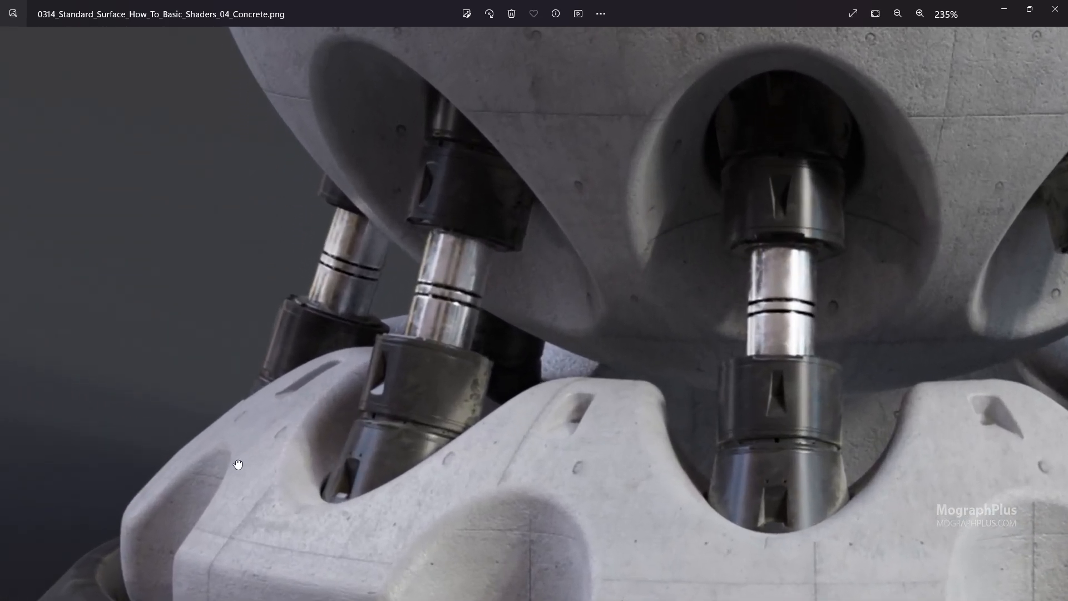
# Examine the Concrete reference render's surface details at different zoom levels, then close the image viewer.
pyautogui.moveTo(238, 465); pyautogui.dragTo(203, 359)
pyautogui.moveTo(365, 335); pyautogui.dragTo(267, 348)
pyautogui.moveTo(810, 362); pyautogui.dragTo(473, 354)
pyautogui.scroll(-5, 601, 336)
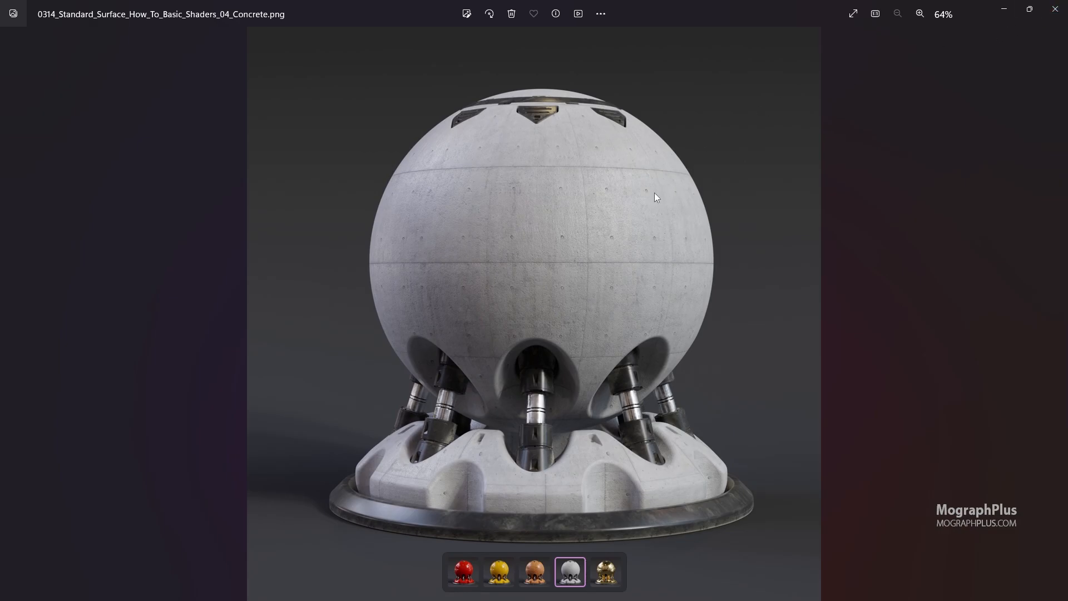
pyautogui.scroll(6, 519, 340)
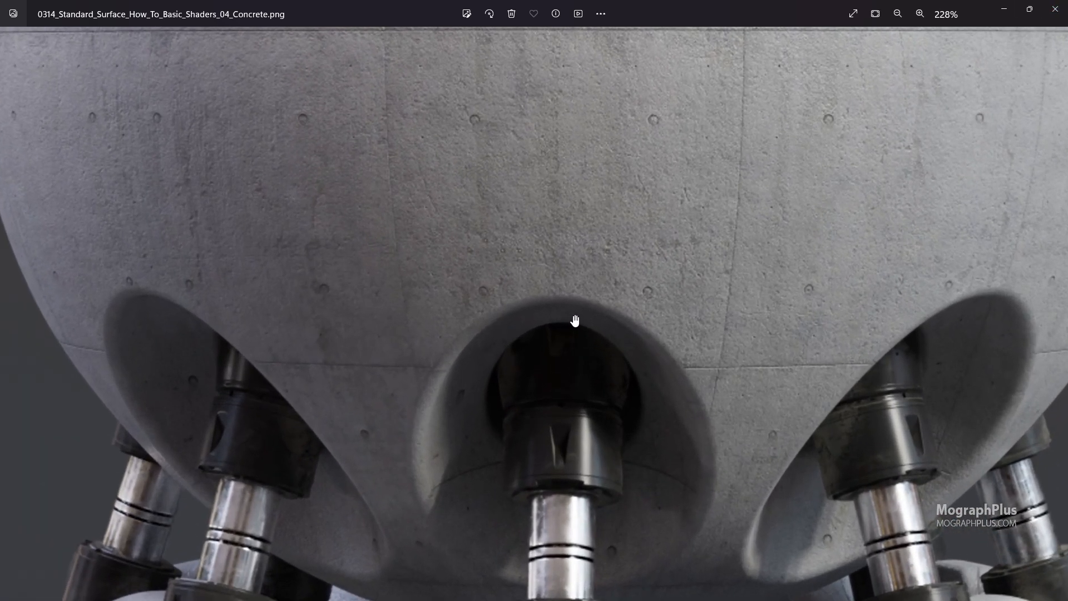
pyautogui.click(1056, 9)
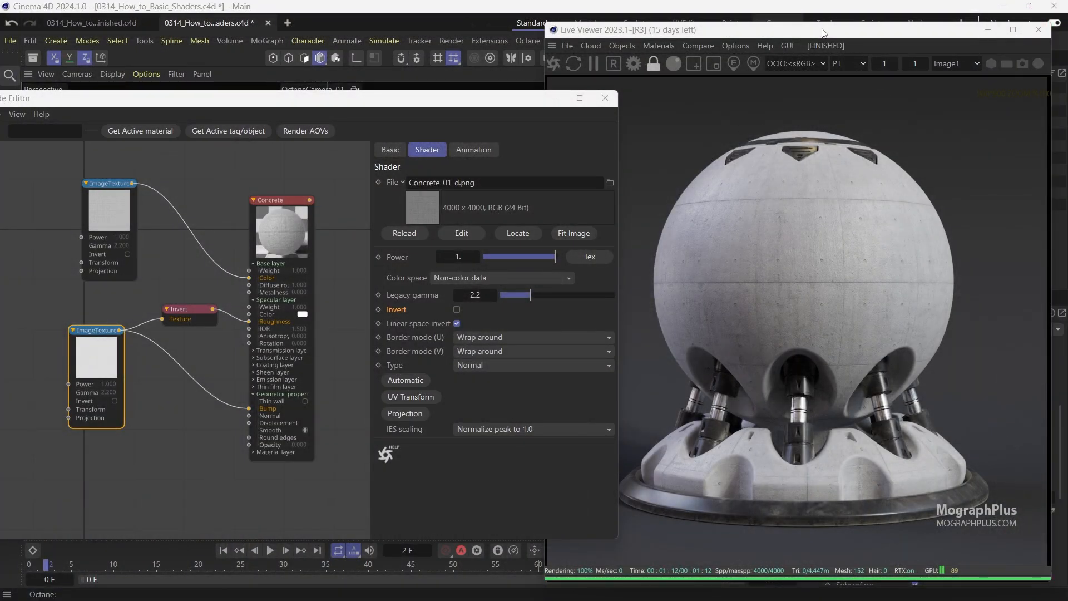
# Create a new Standard Surface material and rename it Gold.
pyautogui.moveTo(487, 98); pyautogui.dragTo(385, 93)
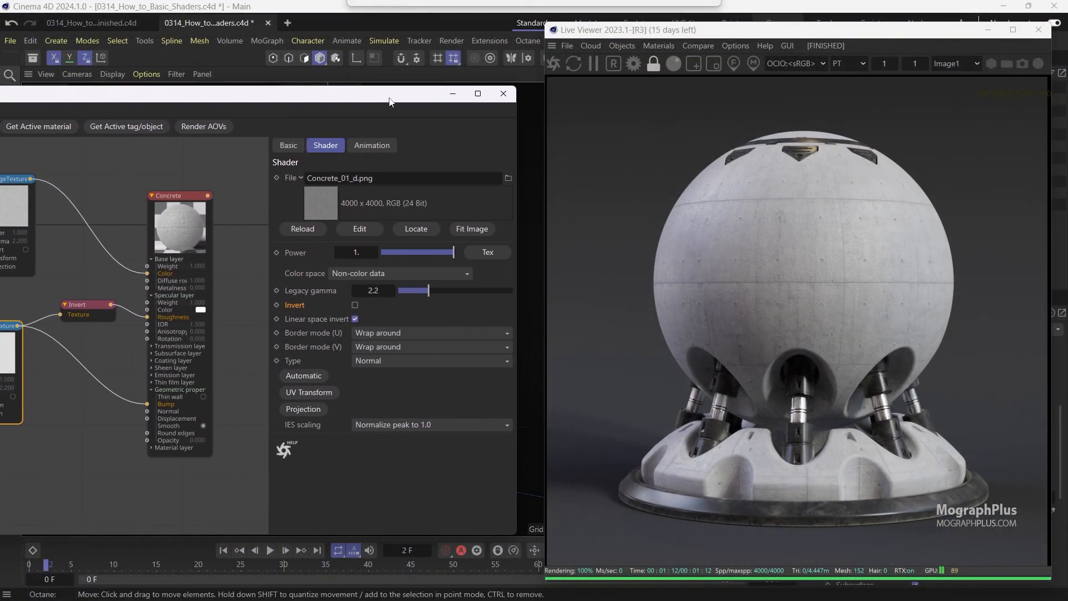
pyautogui.moveTo(668, 37); pyautogui.dragTo(527, 185)
pyautogui.click(652, 74)
pyautogui.moveTo(789, 129)
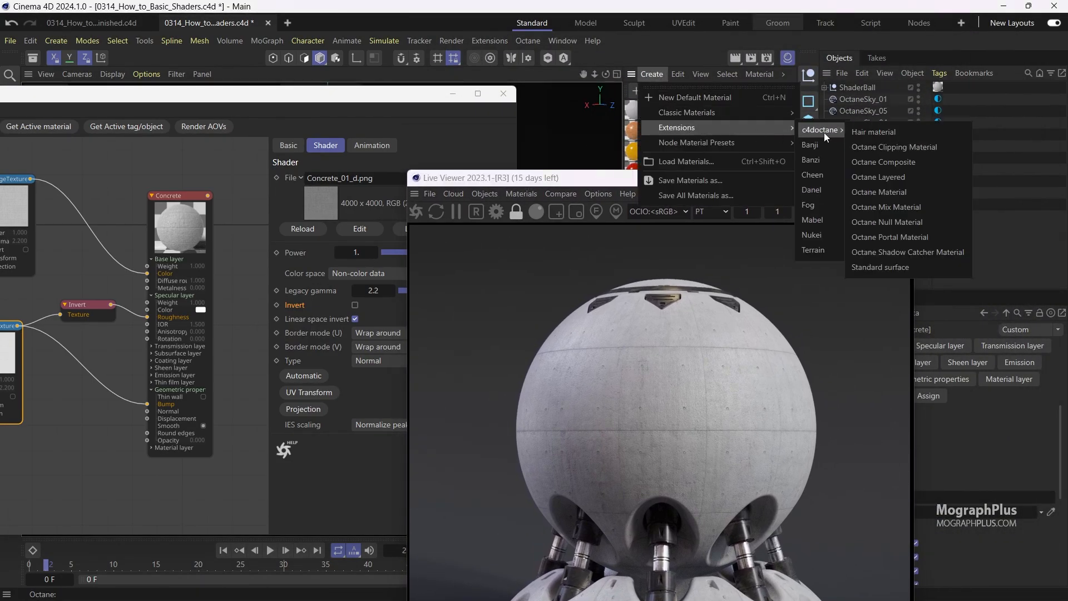
pyautogui.click(905, 253)
pyautogui.doubleClick(687, 111)
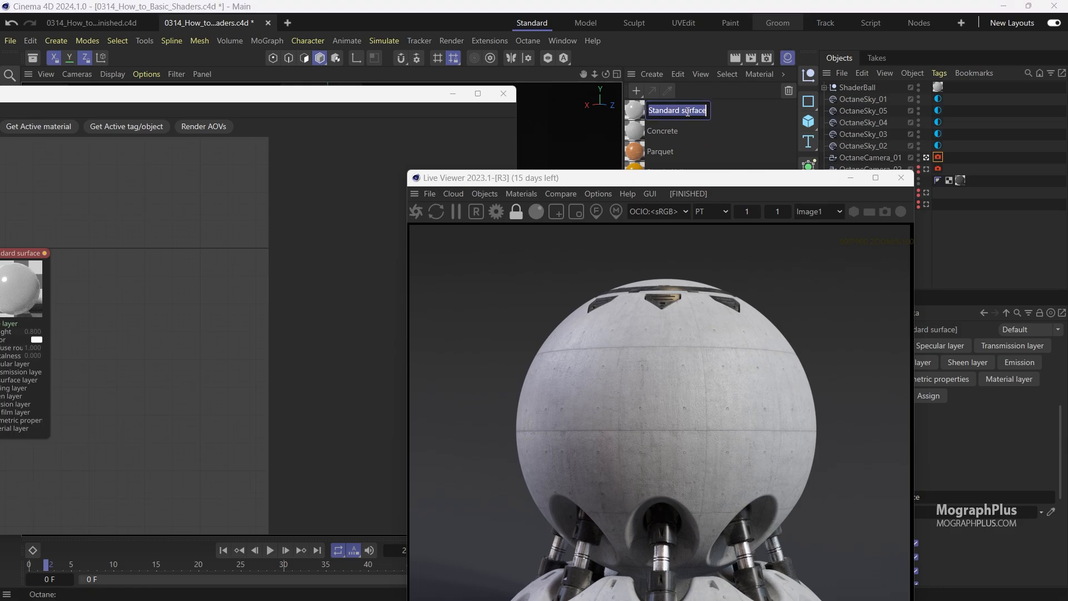
pyautogui.write('Cold')
pyautogui.press('Return')
# Assign the Gold material to the ShaderBall object.
pyautogui.moveTo(663, 108); pyautogui.dragTo(939, 88)
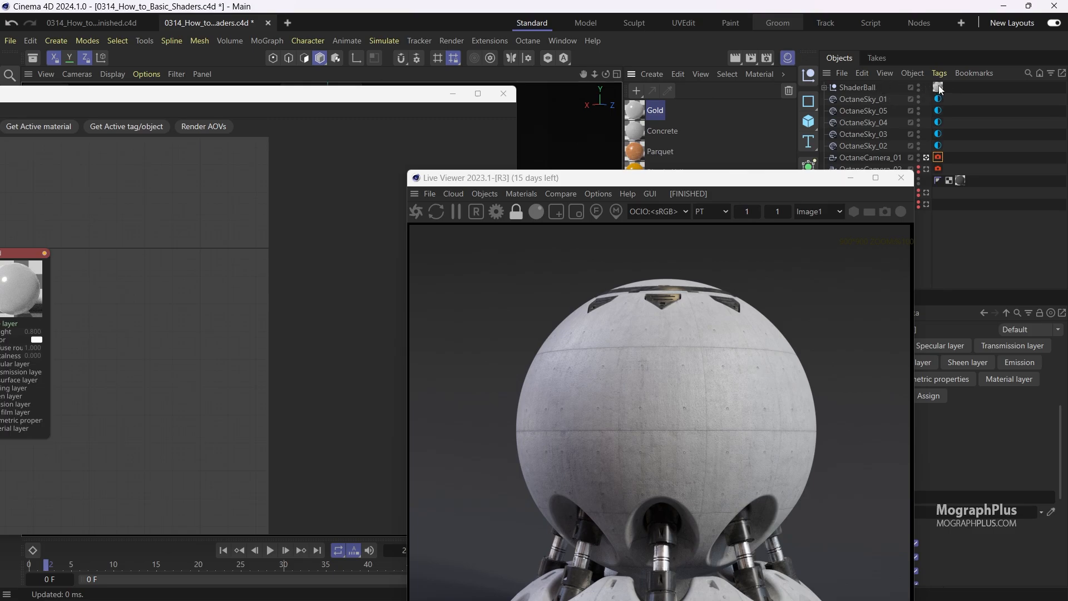
pyautogui.moveTo(695, 181); pyautogui.dragTo(825, 46)
# Configure the Gold base layer with weight 1, Lambertian diffuse BRDF model and metalness 1.
pyautogui.moveTo(172, 309); pyautogui.dragTo(339, 286, button='middle')
pyautogui.click(172, 229)
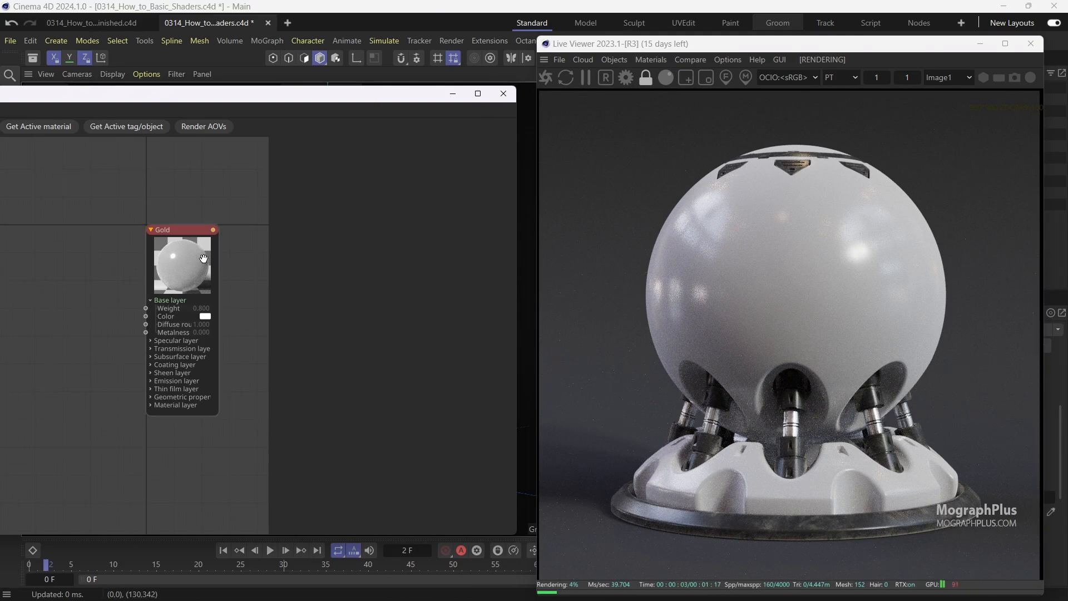
pyautogui.click(346, 148)
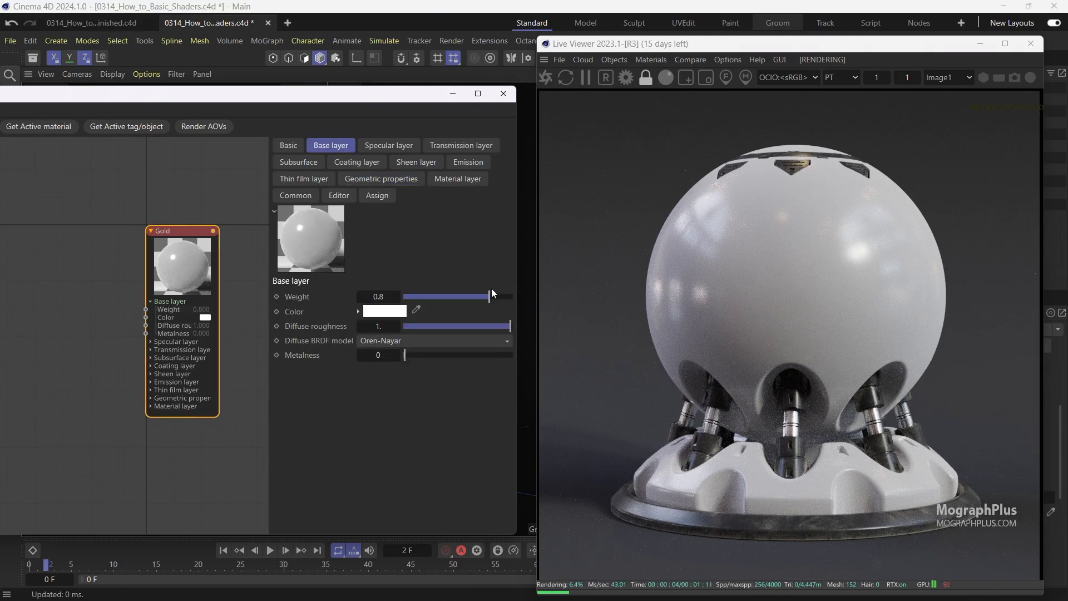
pyautogui.moveTo(492, 293); pyautogui.dragTo(513, 296)
pyautogui.click(422, 340)
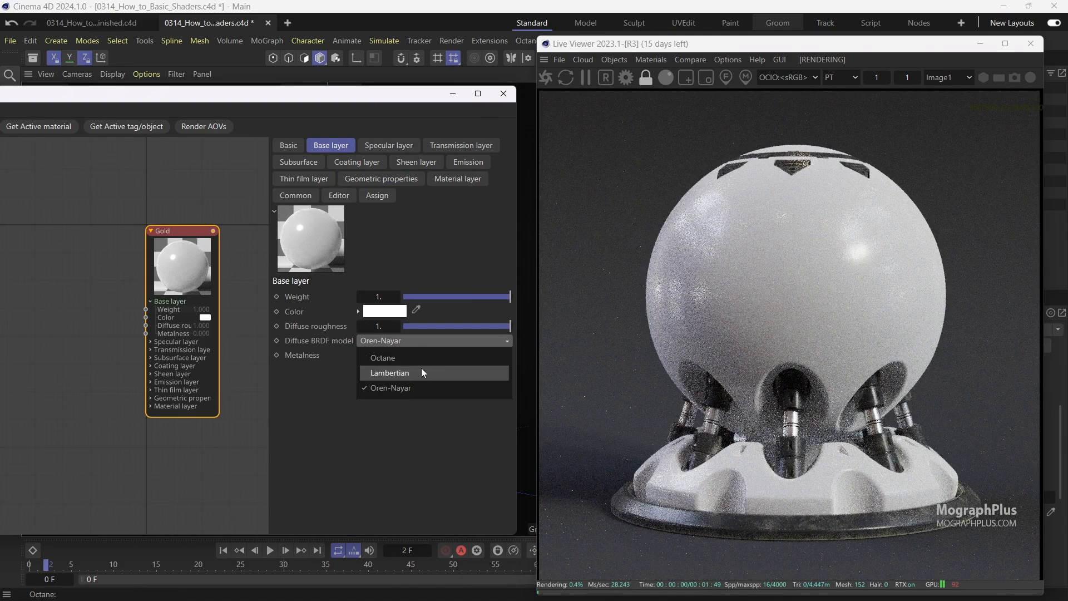
pyautogui.click(423, 373)
pyautogui.moveTo(439, 356); pyautogui.dragTo(631, 320)
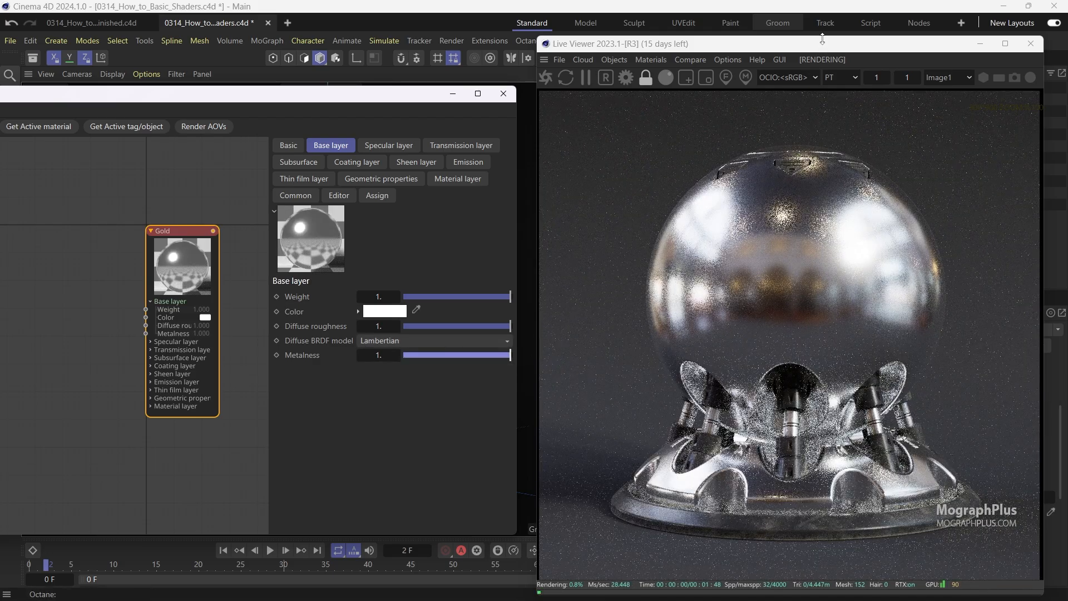
# Set the Gold base color to a pale gold swatch (255, 244, 207) from the color palette.
pyautogui.moveTo(822, 40); pyautogui.dragTo(846, 31)
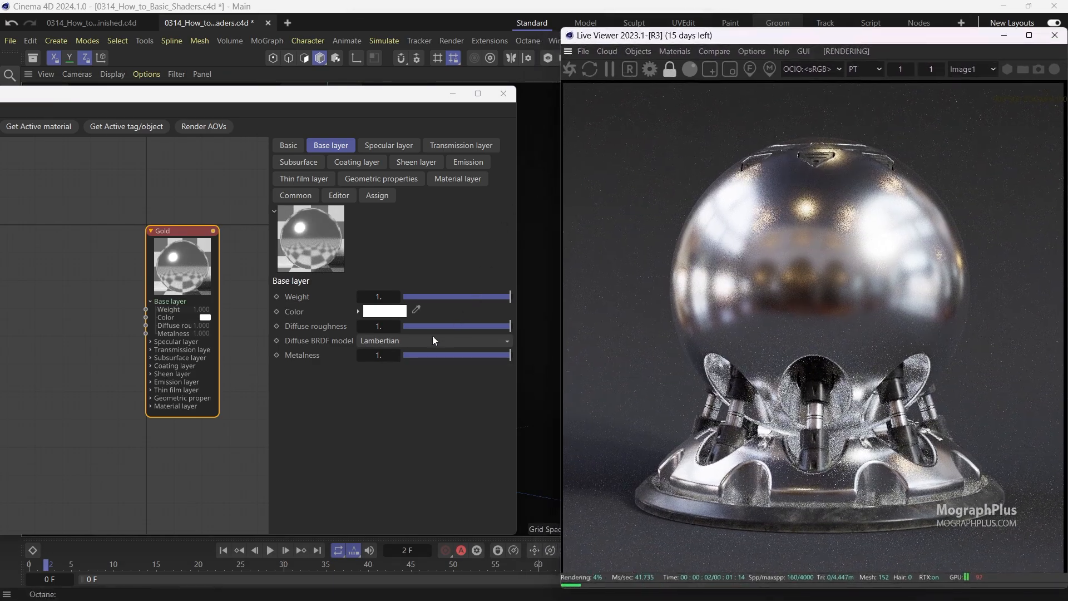
pyautogui.click(384, 311)
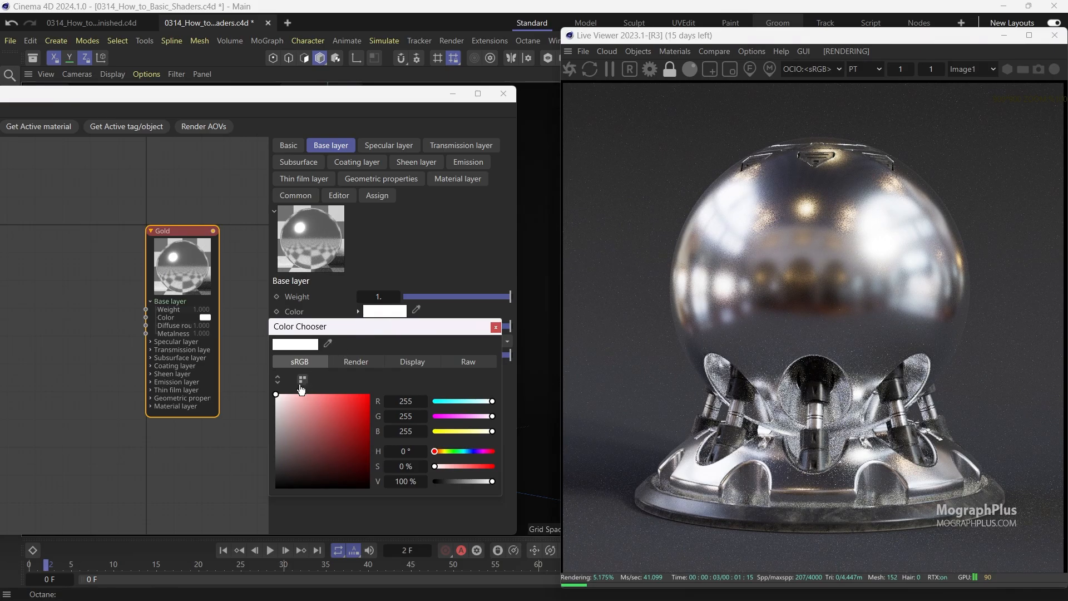
pyautogui.click(301, 381)
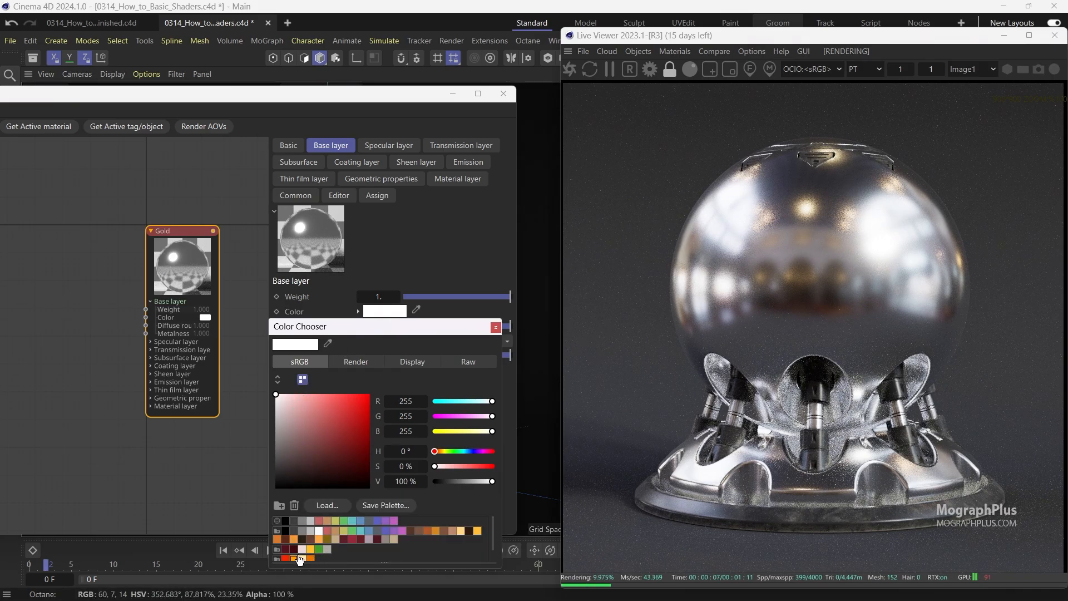
pyautogui.click(302, 559)
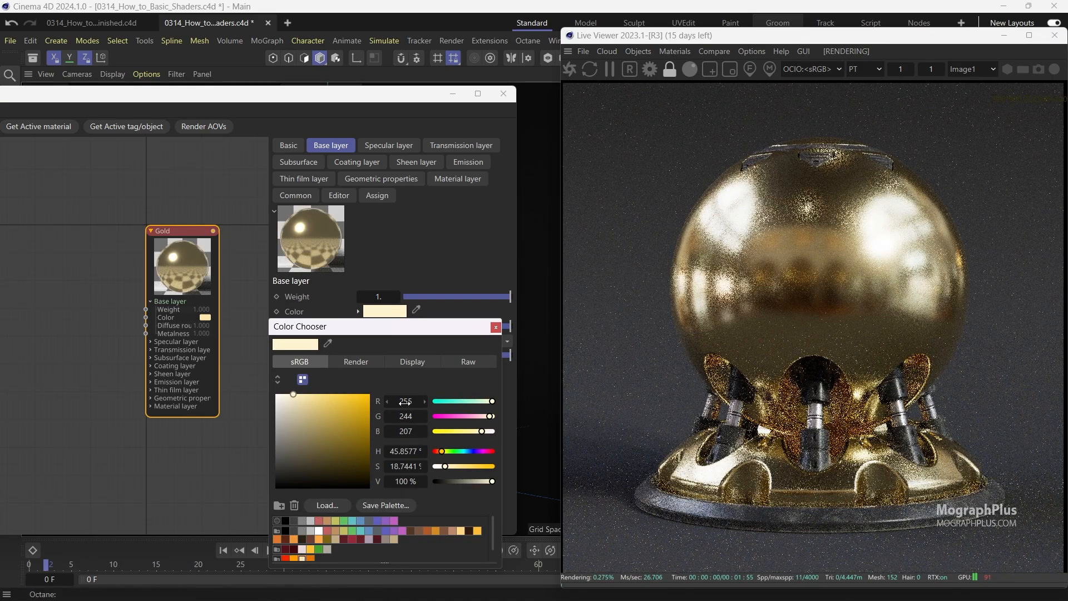
pyautogui.click(495, 328)
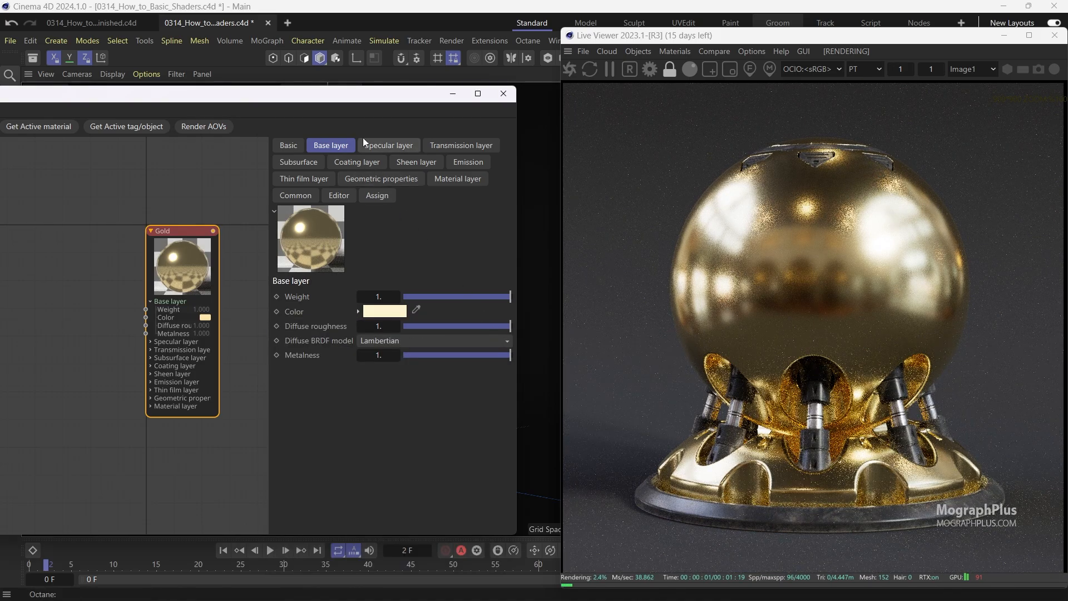
# Add an Image Texture node to the Gold graph and load BW_Metal_02.jpg into it.
pyautogui.scroll(2, 85, 352)
pyautogui.rightClick(85, 351)
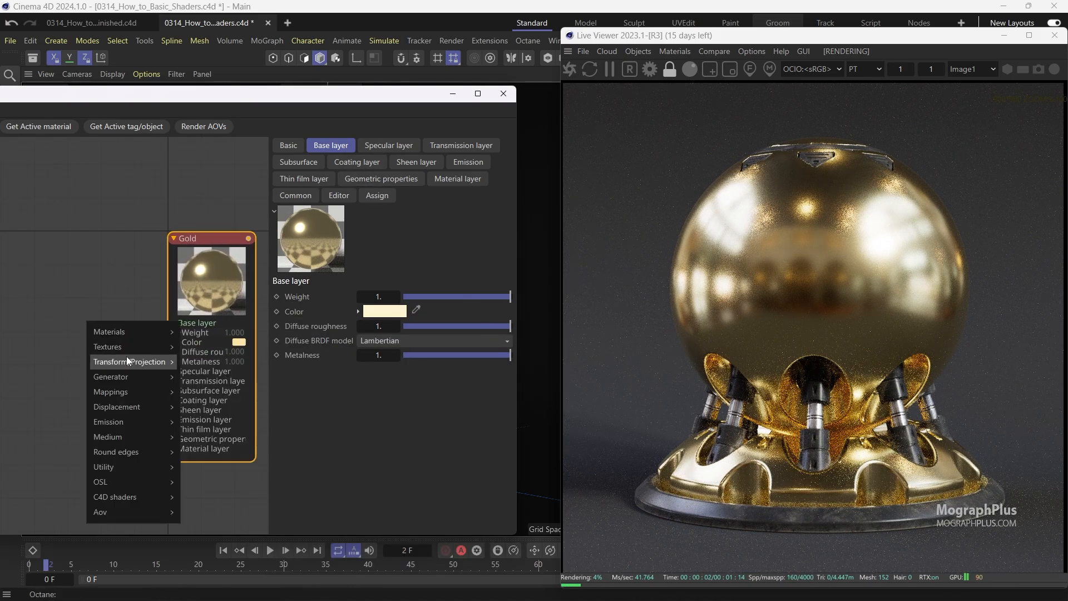
pyautogui.moveTo(133, 359)
pyautogui.click(206, 349)
pyautogui.moveTo(110, 348); pyautogui.dragTo(69, 341)
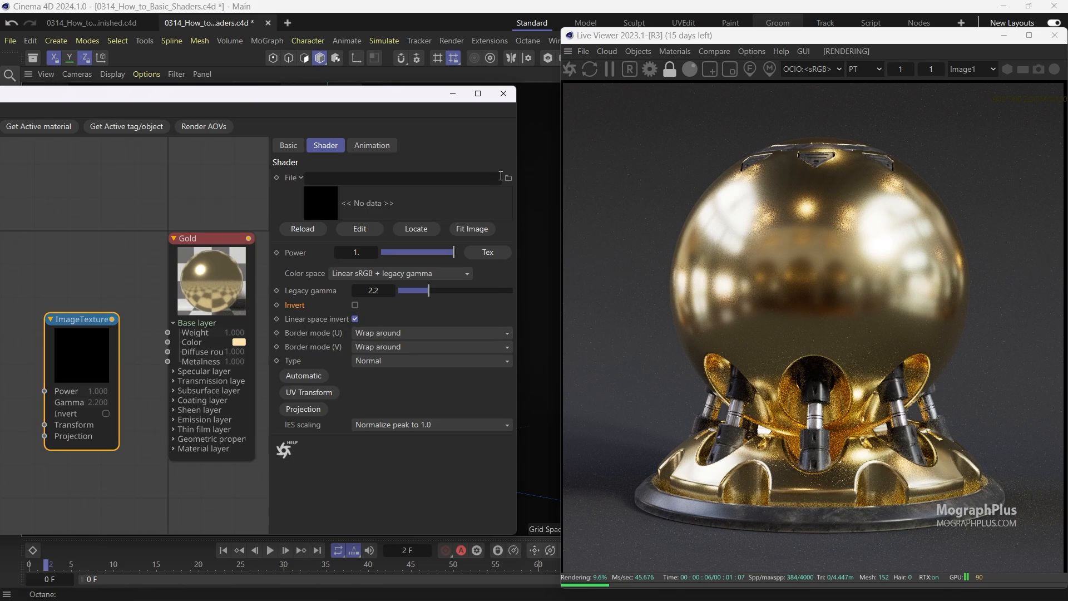
pyautogui.click(507, 178)
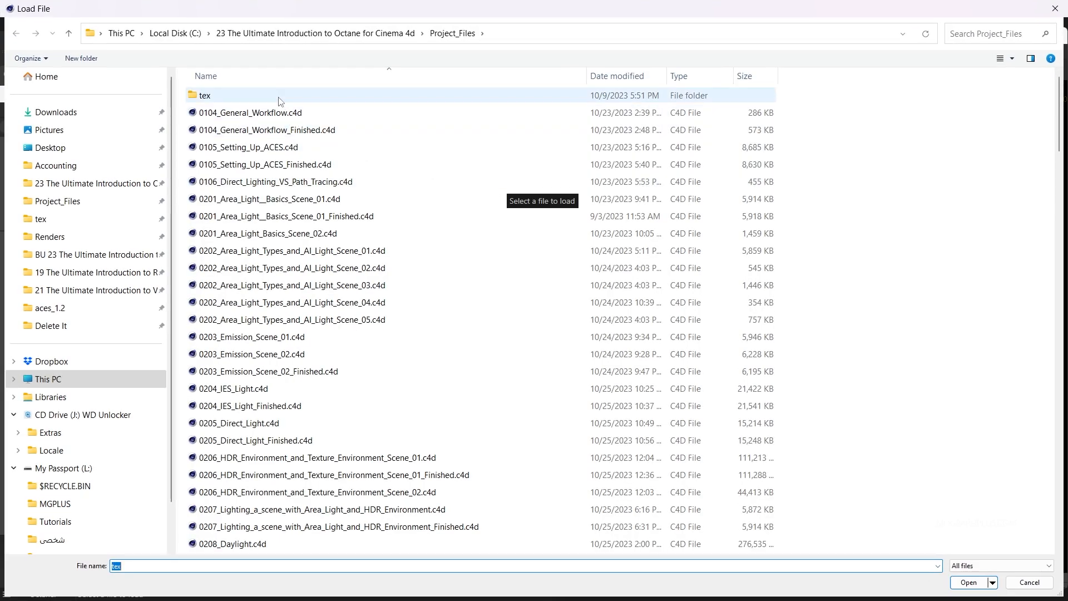
pyautogui.doubleClick(434, 95)
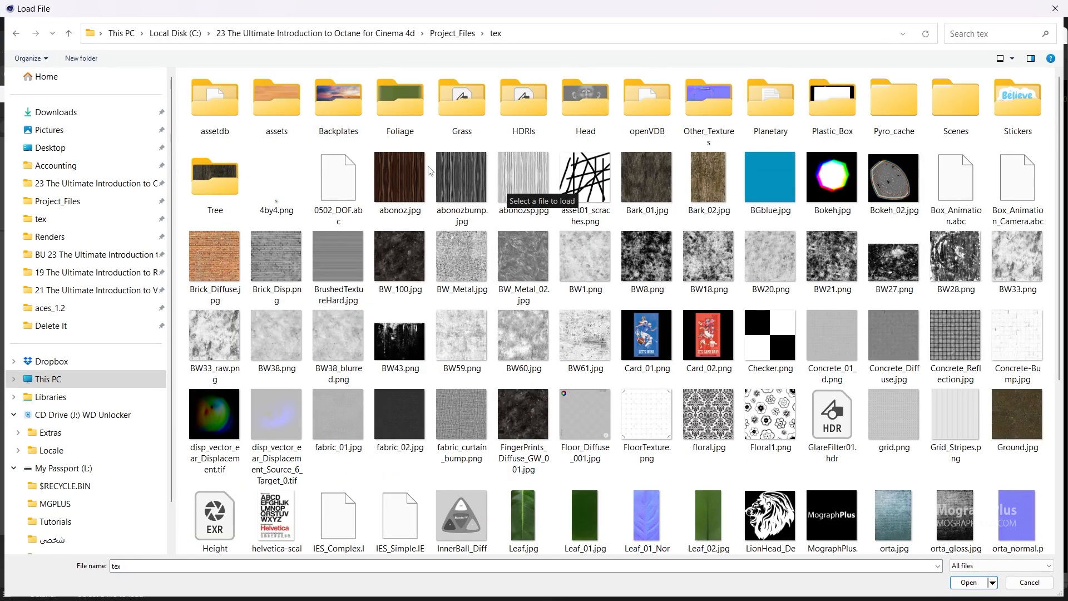
pyautogui.click(527, 254)
pyautogui.doubleClick(526, 253)
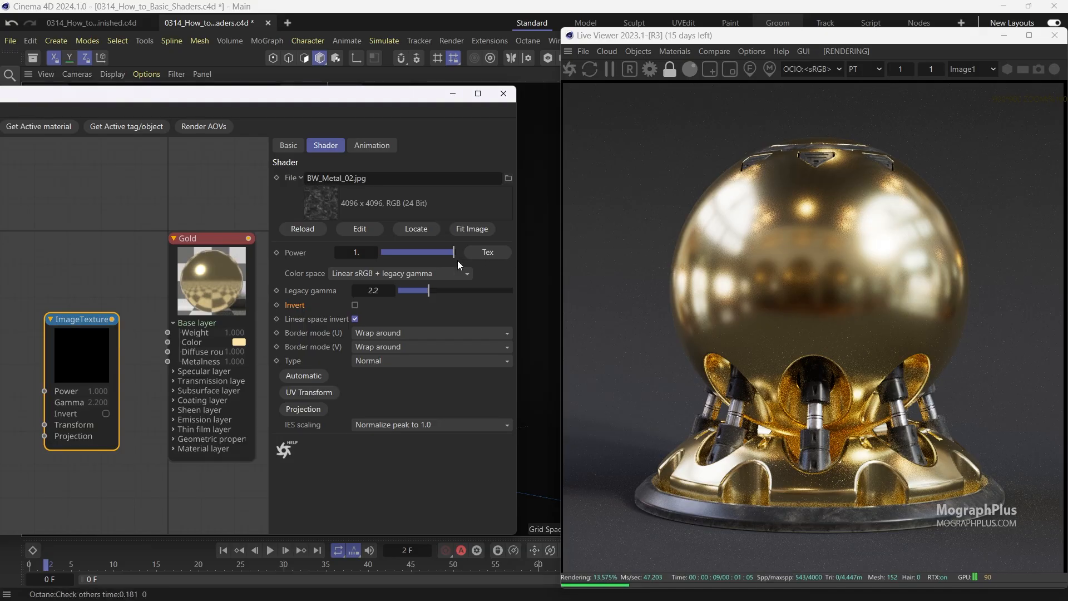
# Connect the image texture to the Roughness input of the Specular layer.
pyautogui.click(174, 371)
pyautogui.moveTo(112, 320); pyautogui.dragTo(168, 400)
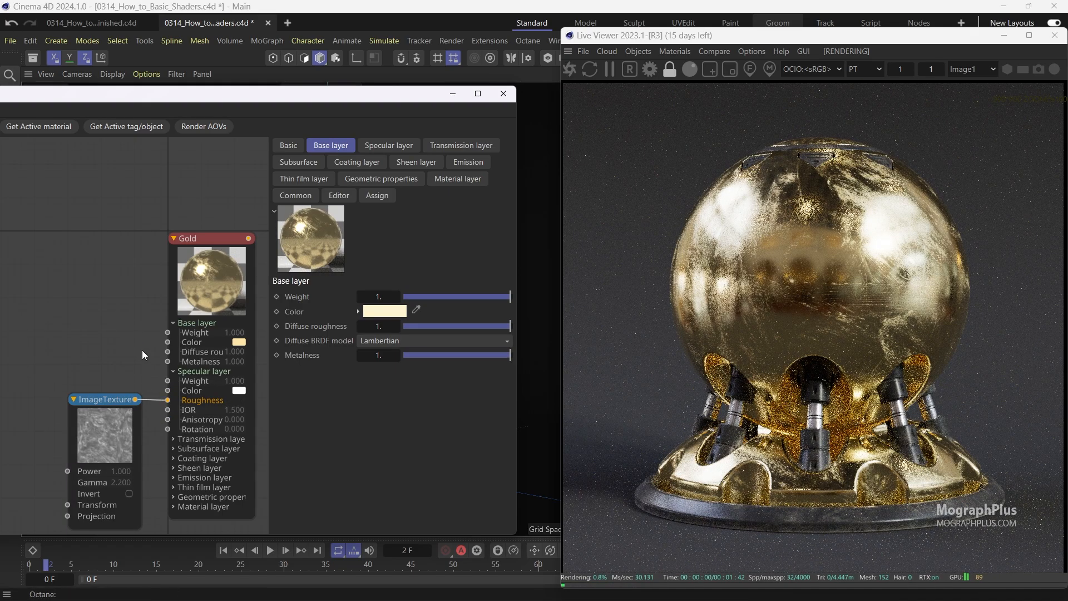
pyautogui.scroll(-3, 113, 349)
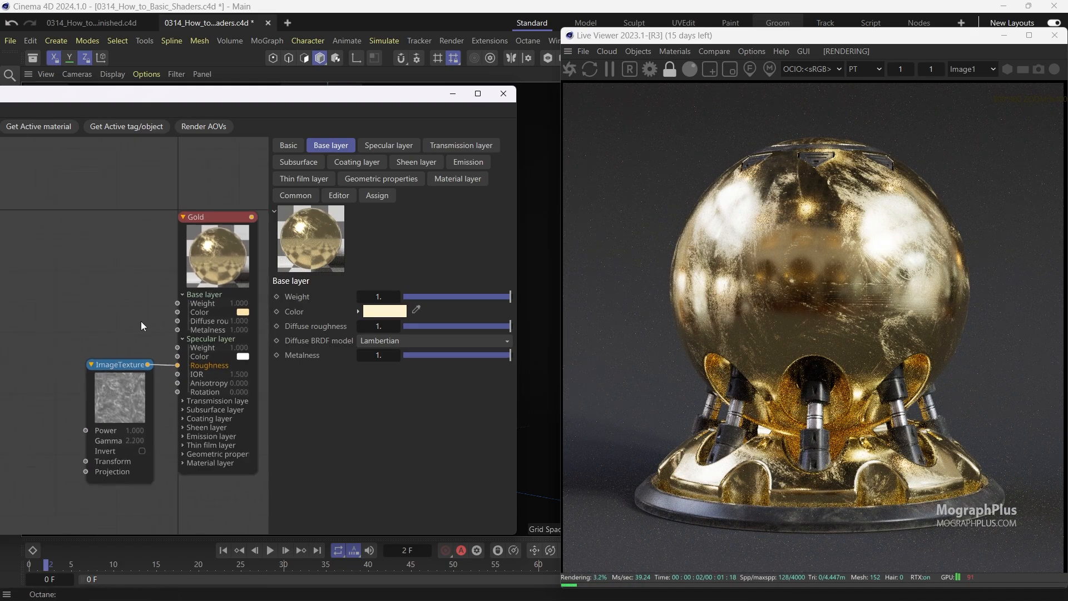
pyautogui.moveTo(366, 99); pyautogui.dragTo(492, 110)
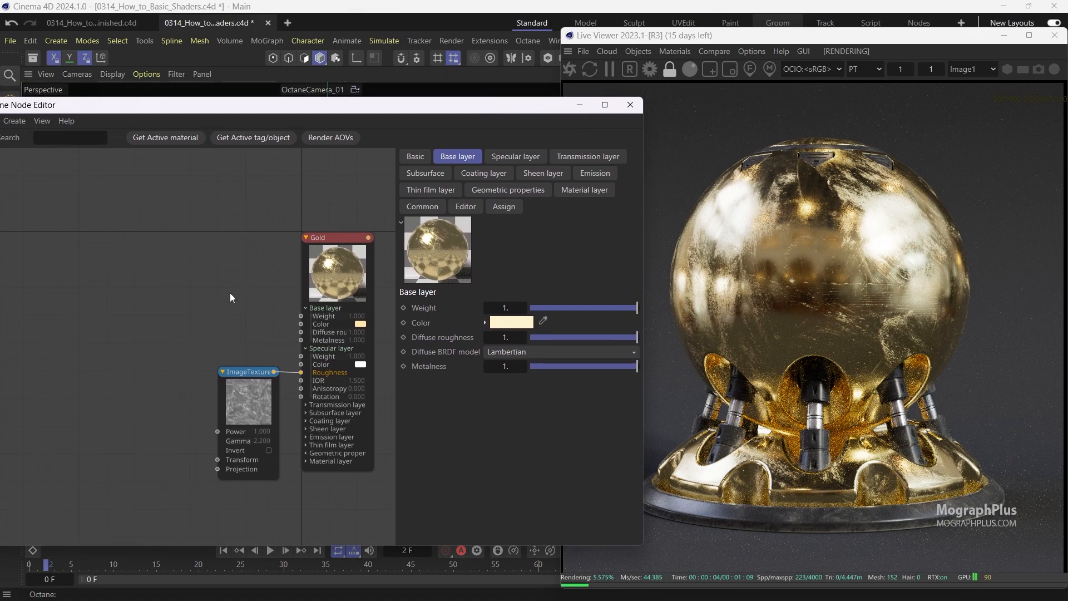
# Set the image texture's color space to Non-color data and its type to Float.
pyautogui.click(238, 401)
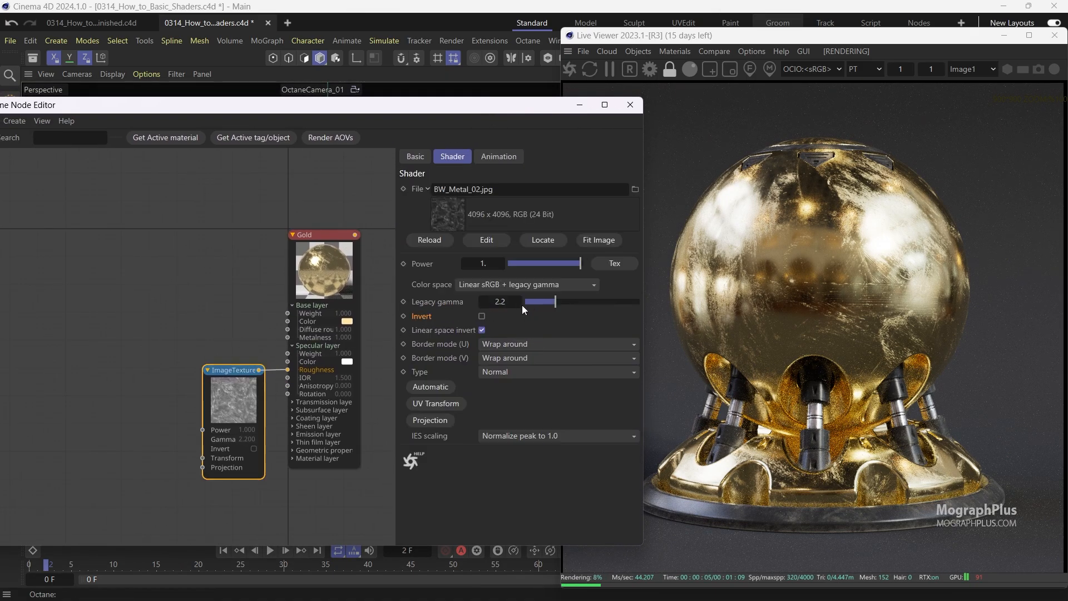
pyautogui.click(510, 285)
pyautogui.click(501, 309)
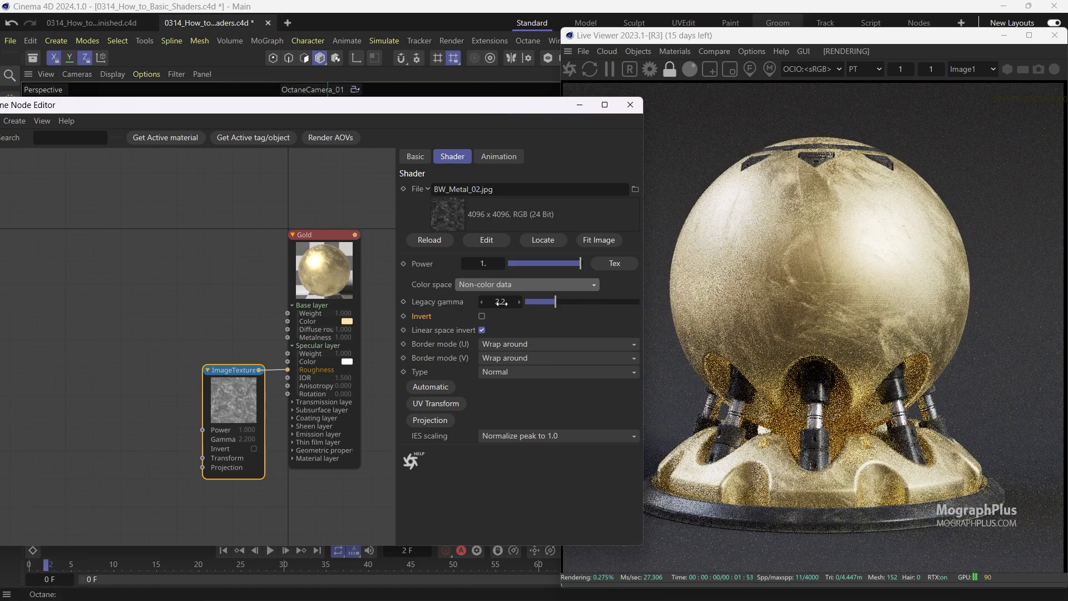
pyautogui.moveTo(229, 406); pyautogui.dragTo(167, 368)
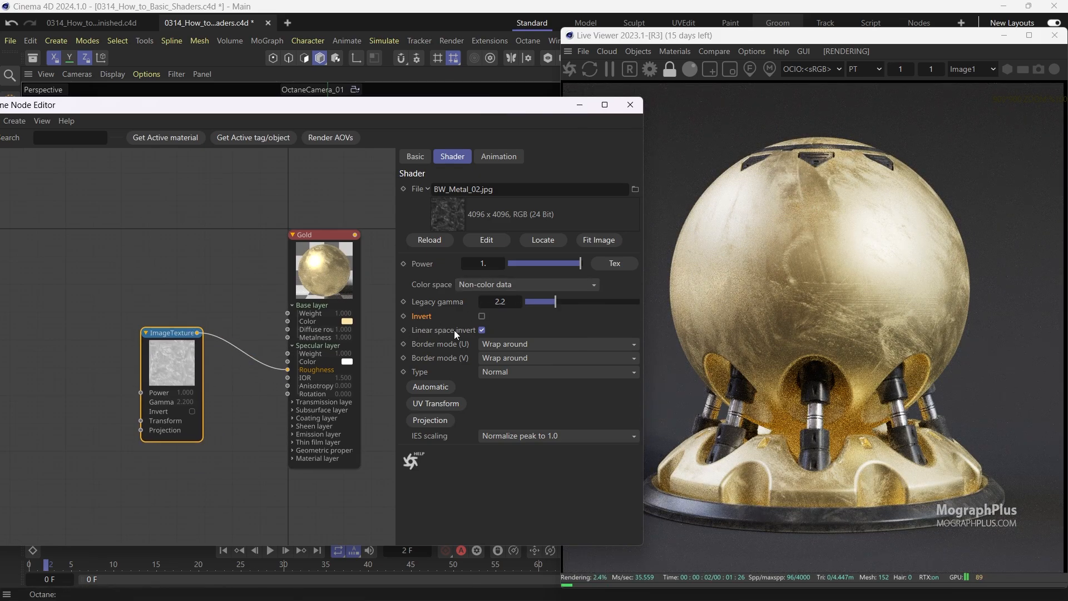
pyautogui.click(492, 372)
pyautogui.click(525, 400)
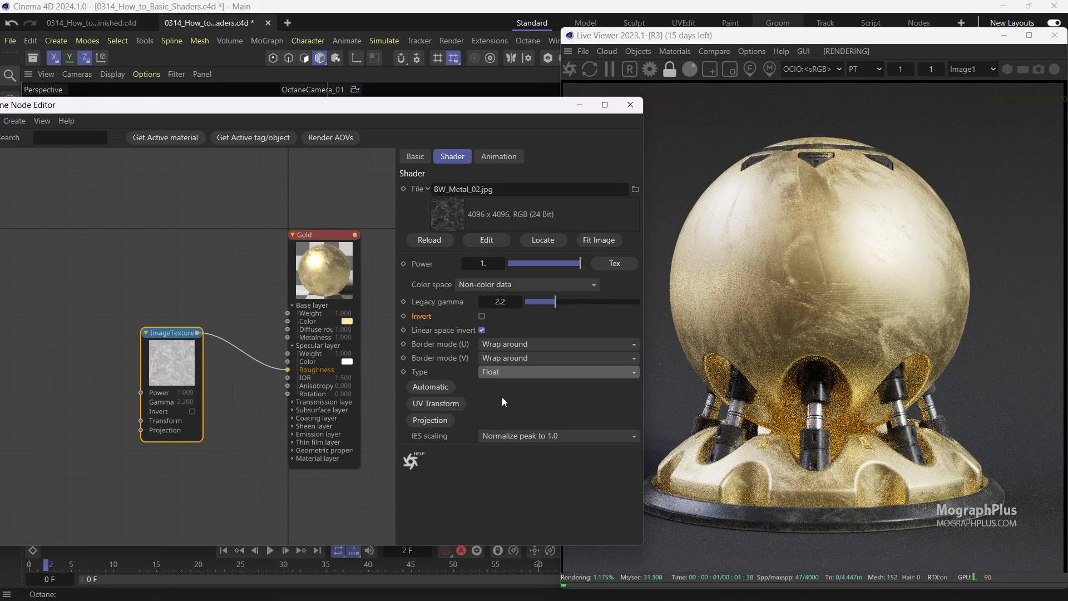
# Add a Transform node to the texture's Transform input and set its scale to 0.63.
pyautogui.click(138, 426)
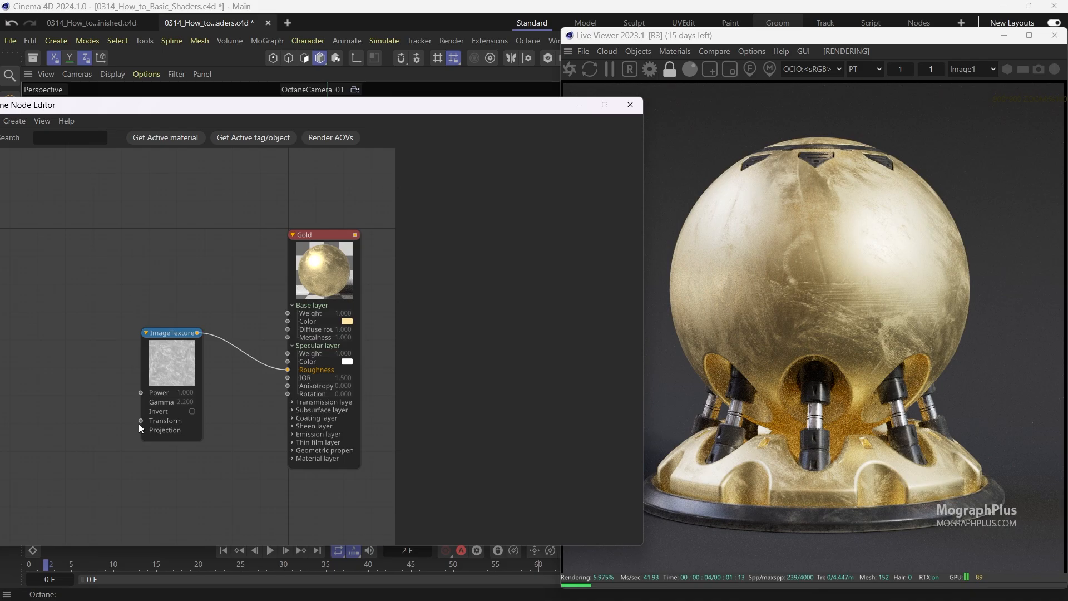
pyautogui.moveTo(141, 421); pyautogui.dragTo(111, 417)
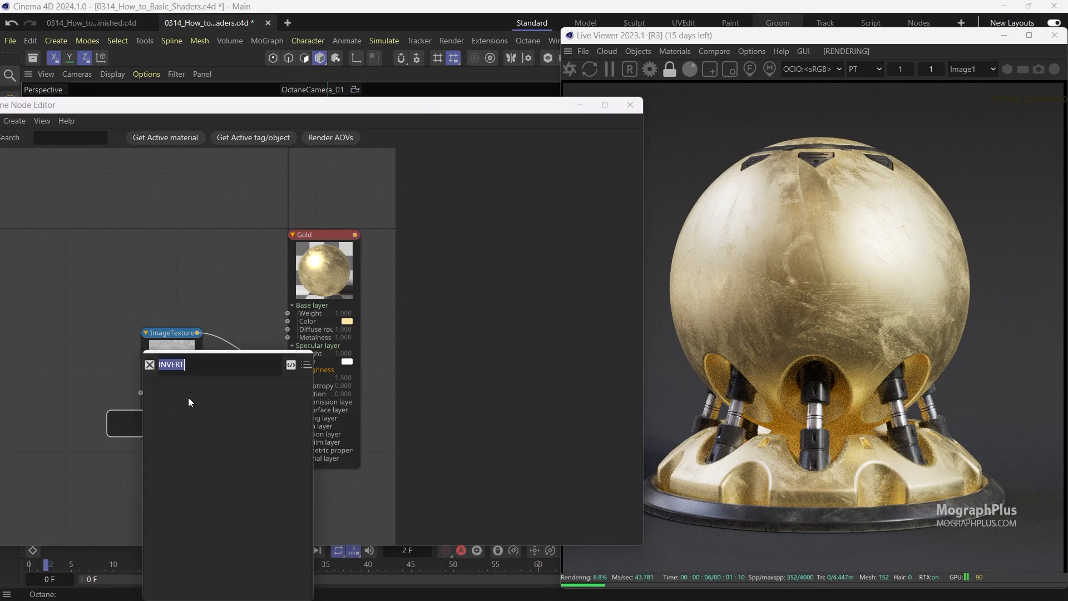
pyautogui.click(169, 385)
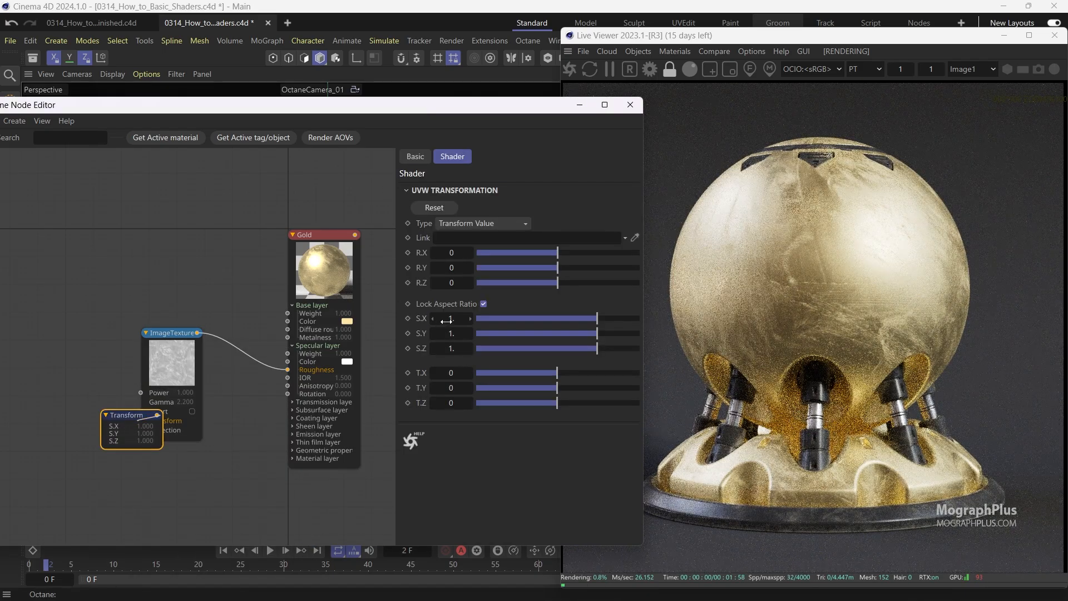
pyautogui.write('0.63')
pyautogui.press('Return')
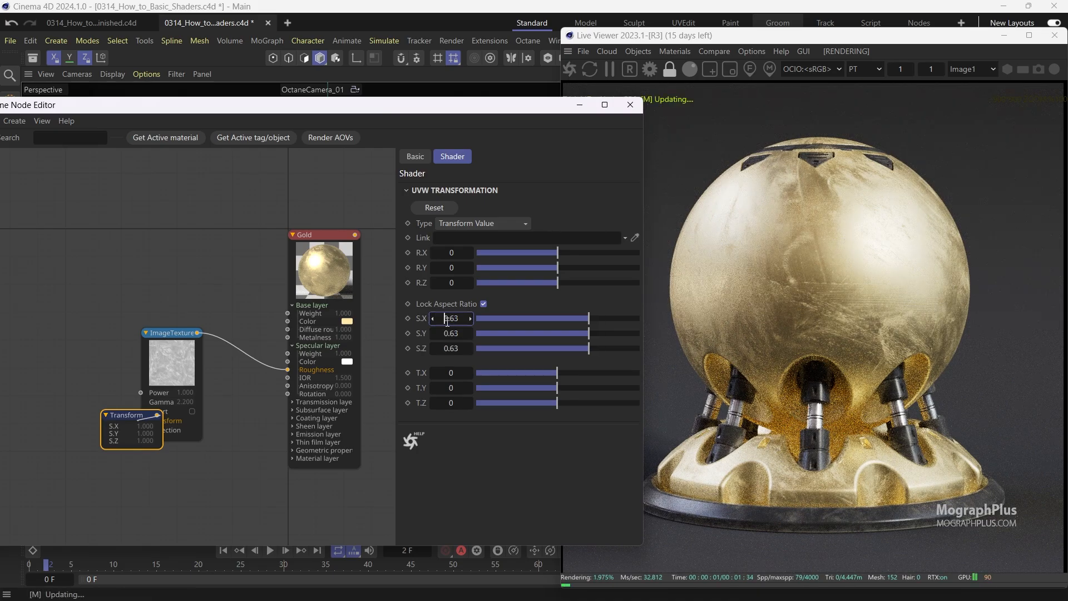
# Set the Transform node's Z rotation to 245.
pyautogui.click(449, 283)
pyautogui.write('2')
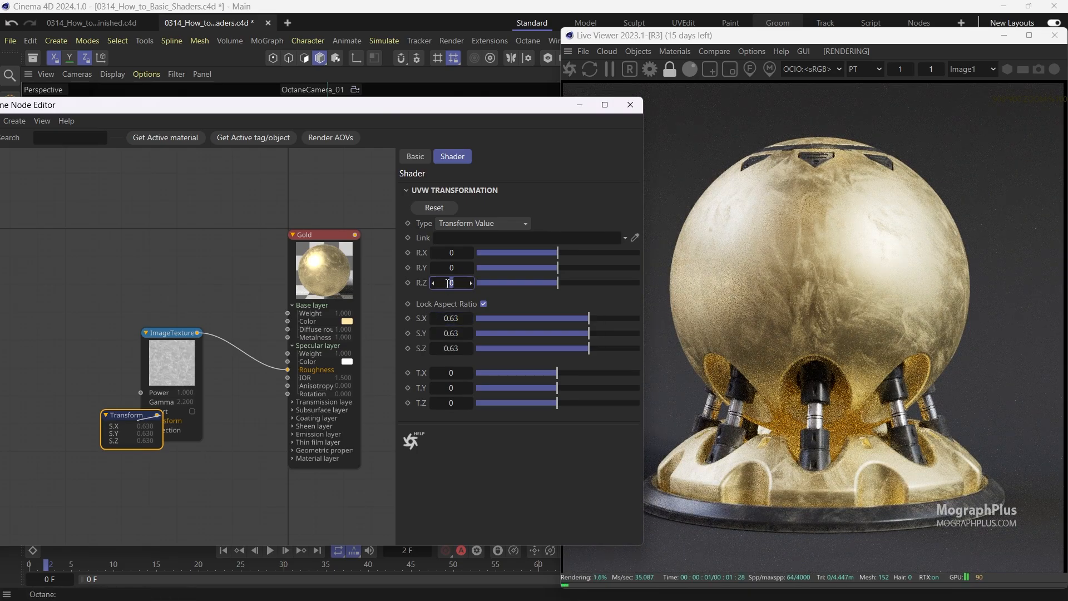
pyautogui.write('45')
pyautogui.press('Return')
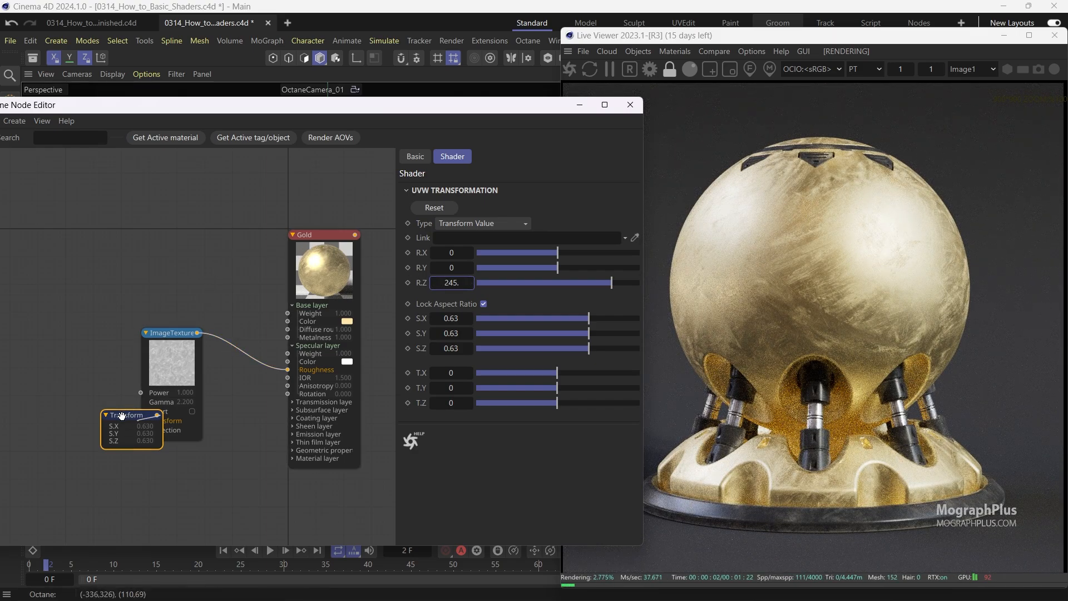
# Rearrange the Transform and image texture nodes in the node graph.
pyautogui.moveTo(125, 415); pyautogui.dragTo(64, 378)
pyautogui.moveTo(147, 357); pyautogui.dragTo(113, 352)
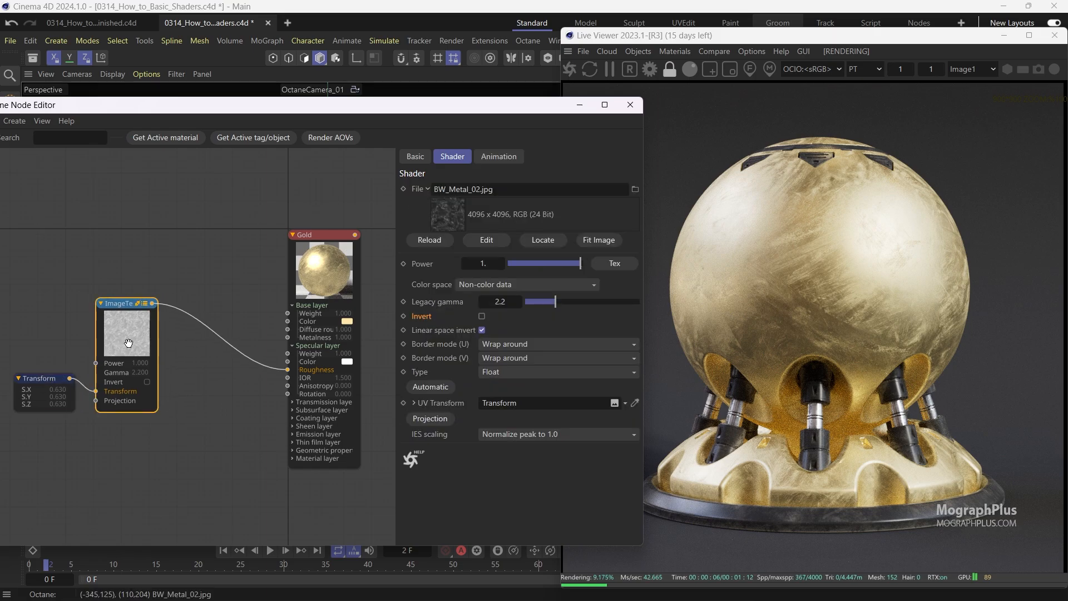
pyautogui.moveTo(317, 268); pyautogui.dragTo(339, 269)
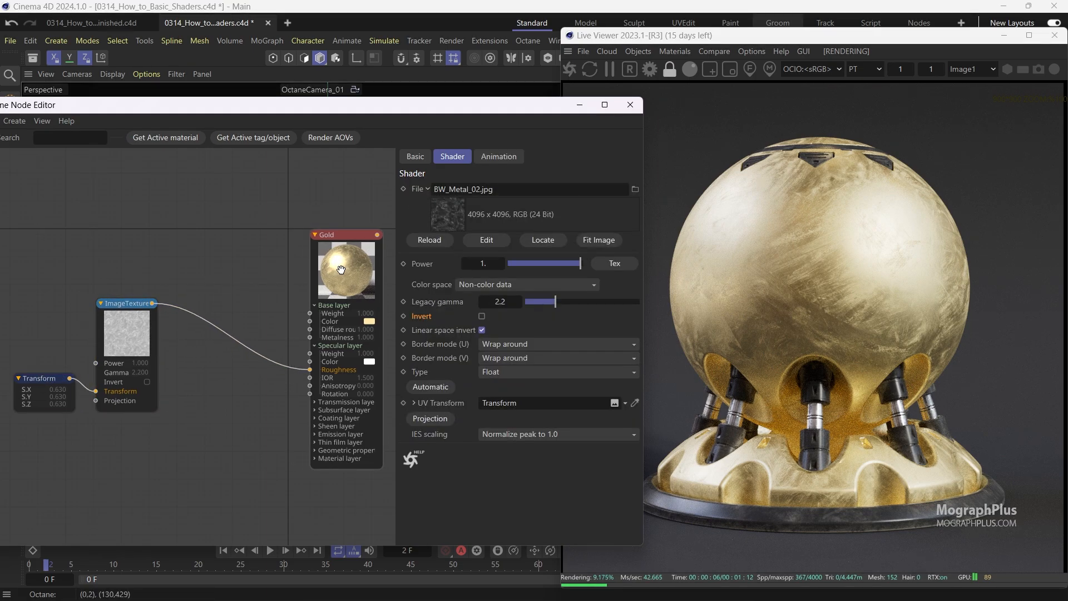
pyautogui.click(231, 336)
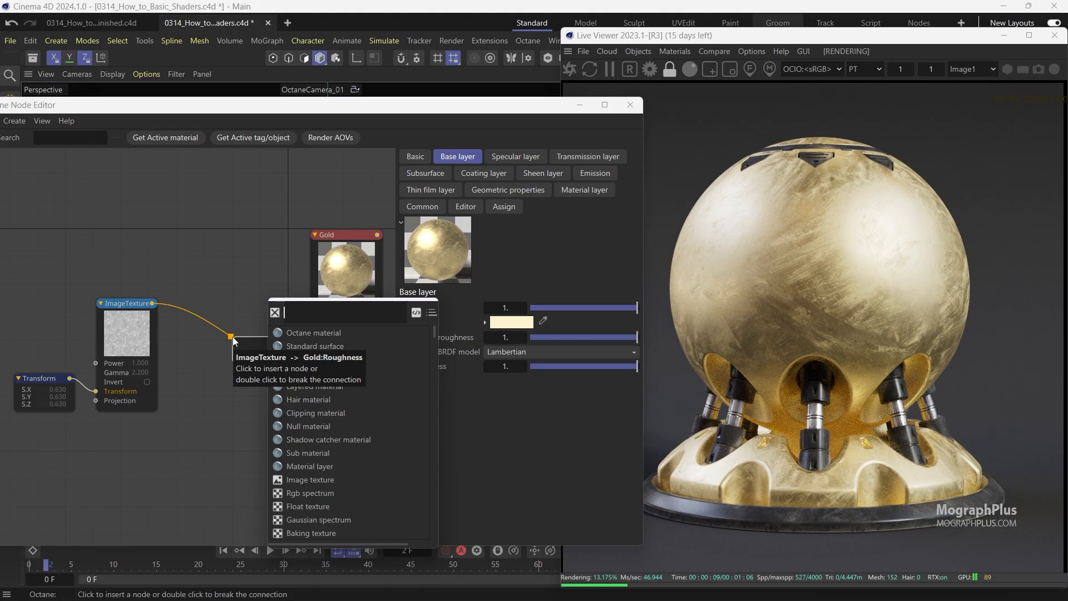
pyautogui.write('range')
pyautogui.press('Return')
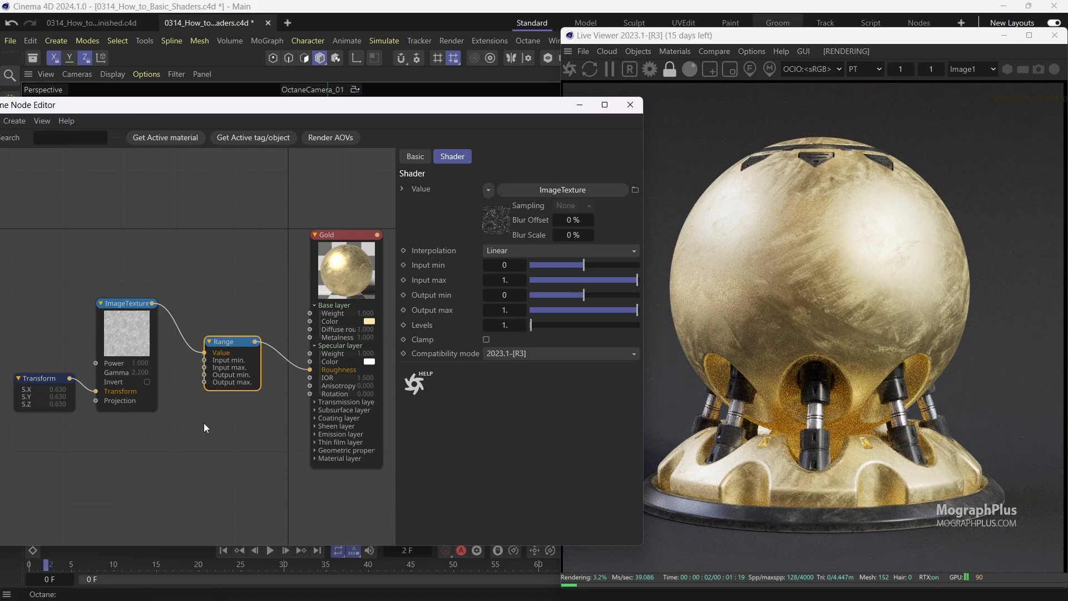
pyautogui.hotkey('ctrl', 'z')
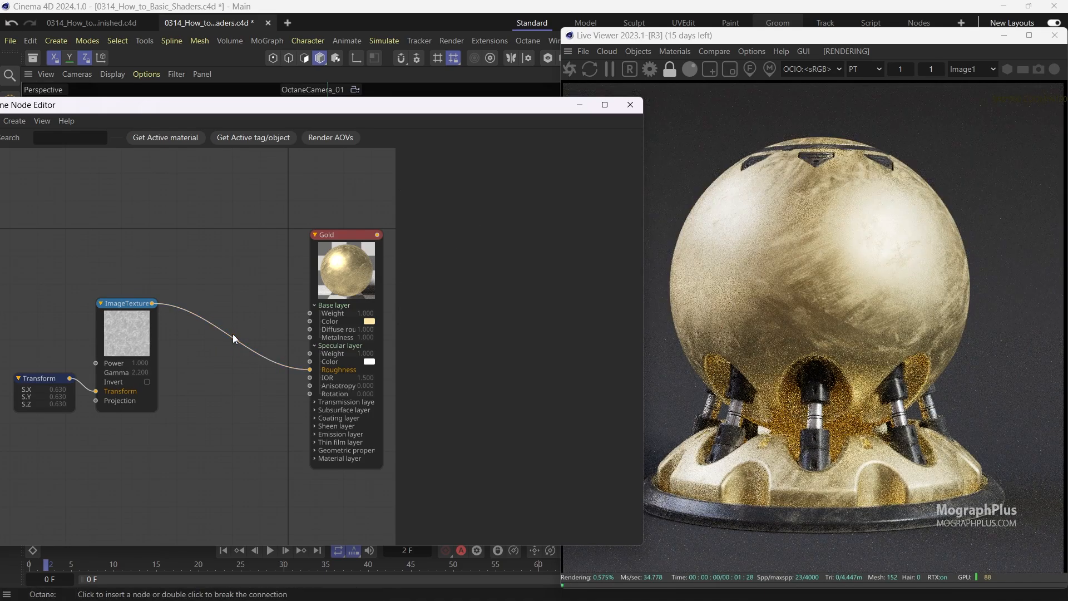
# Insert an Octane gradient node between the image texture and the Gold material's Roughness input, and position the nodes.
pyautogui.click(233, 336)
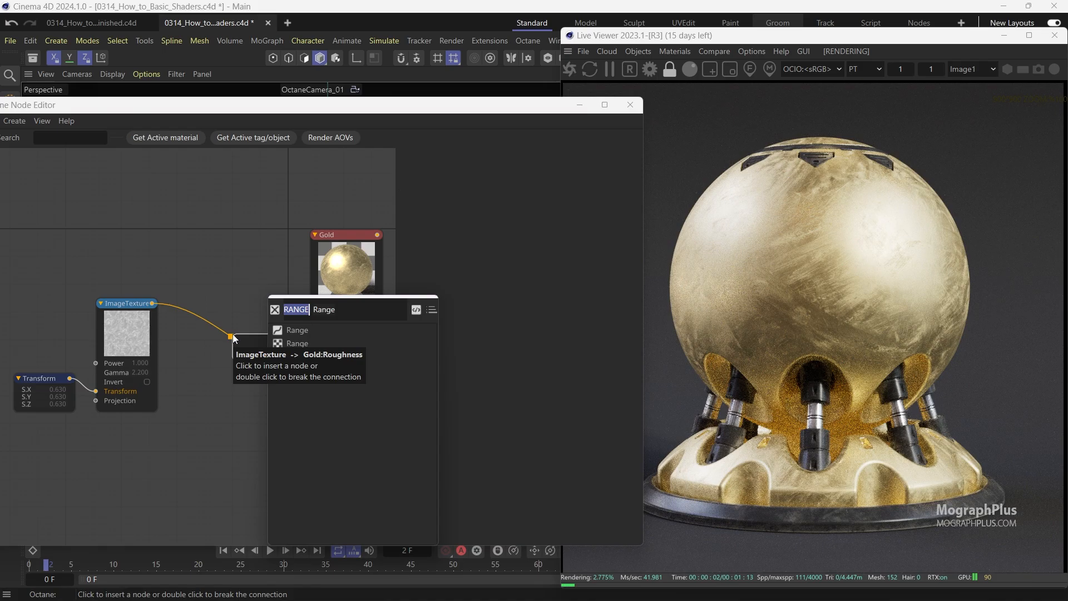
pyautogui.write('GRAD')
pyautogui.press('Down')
pyautogui.press('Down')
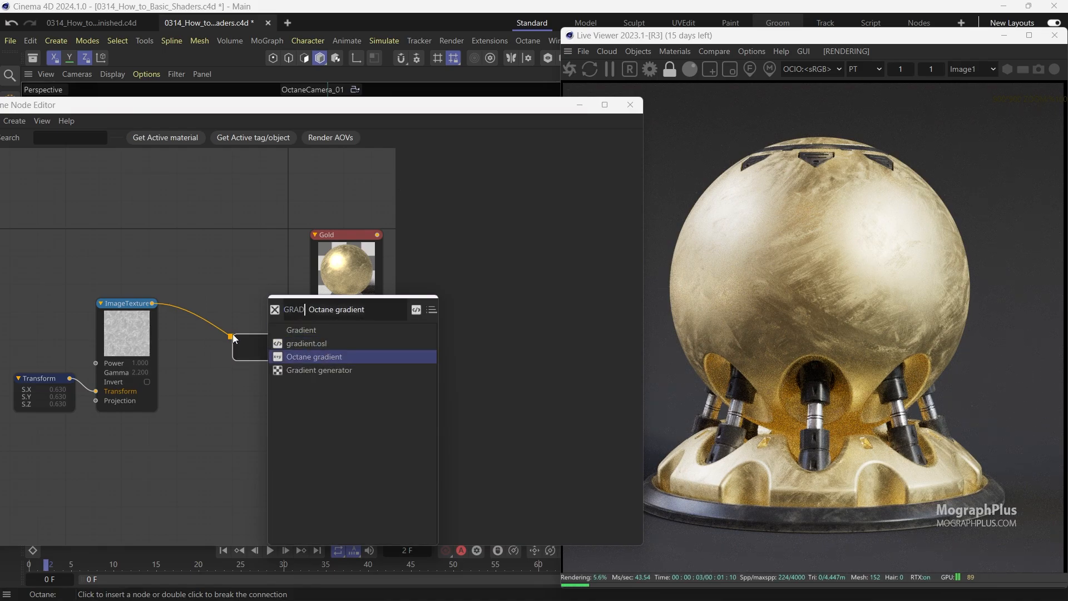
pyautogui.press('Return')
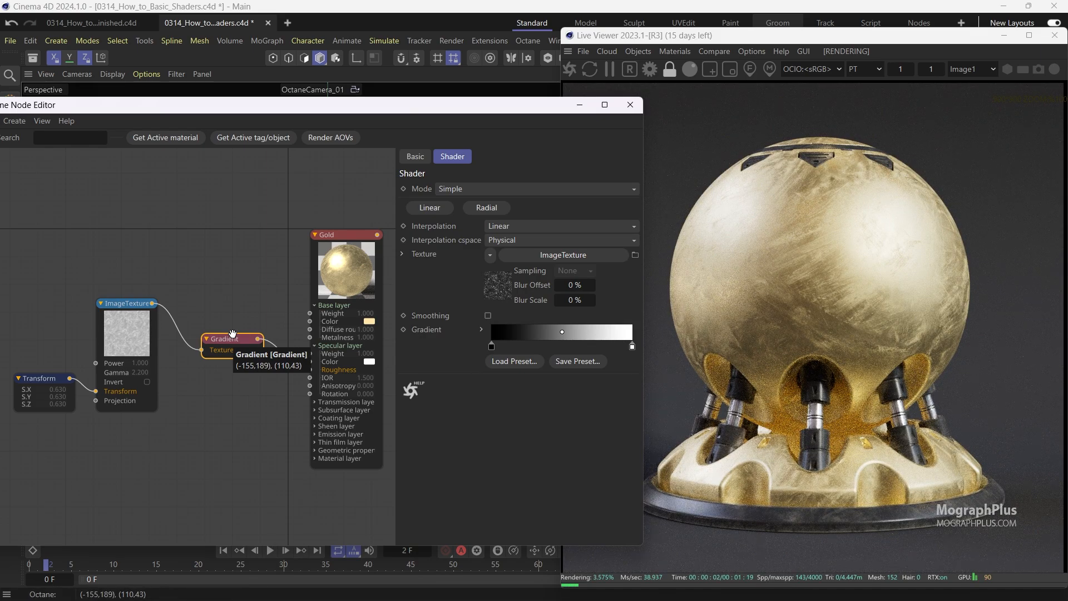
pyautogui.moveTo(228, 338); pyautogui.dragTo(241, 348)
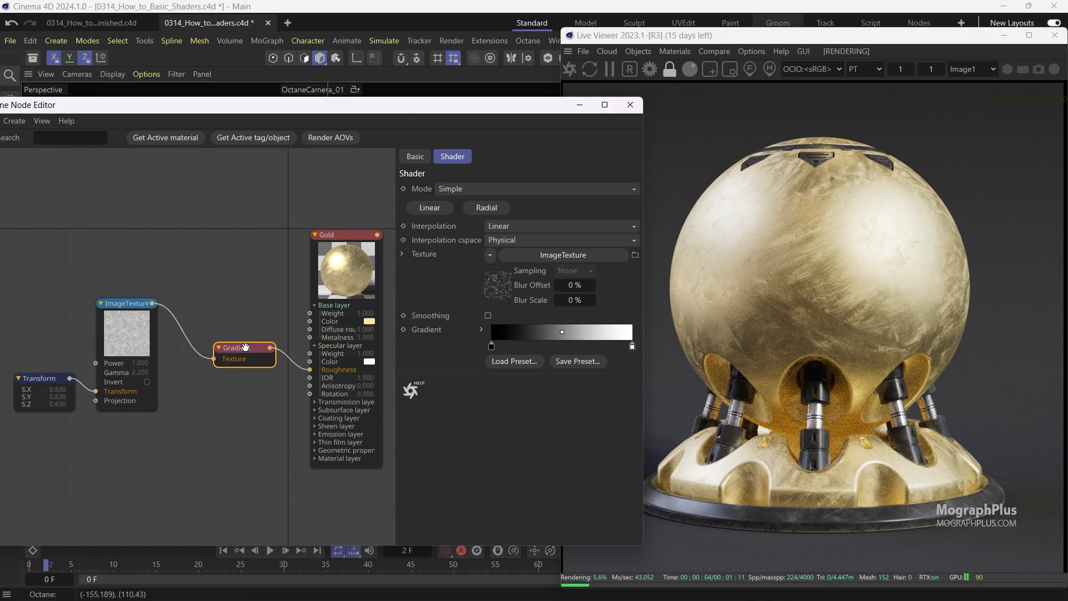
pyautogui.moveTo(127, 303); pyautogui.dragTo(146, 311)
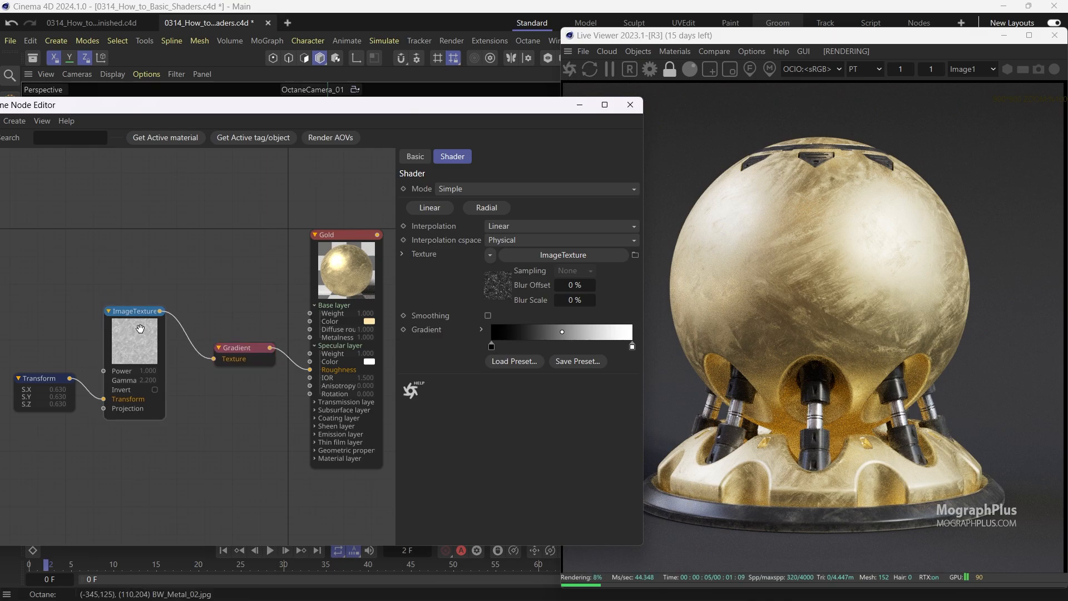
# Edit the gradient's knots, setting the black knot's position to 7%.
pyautogui.click(239, 349)
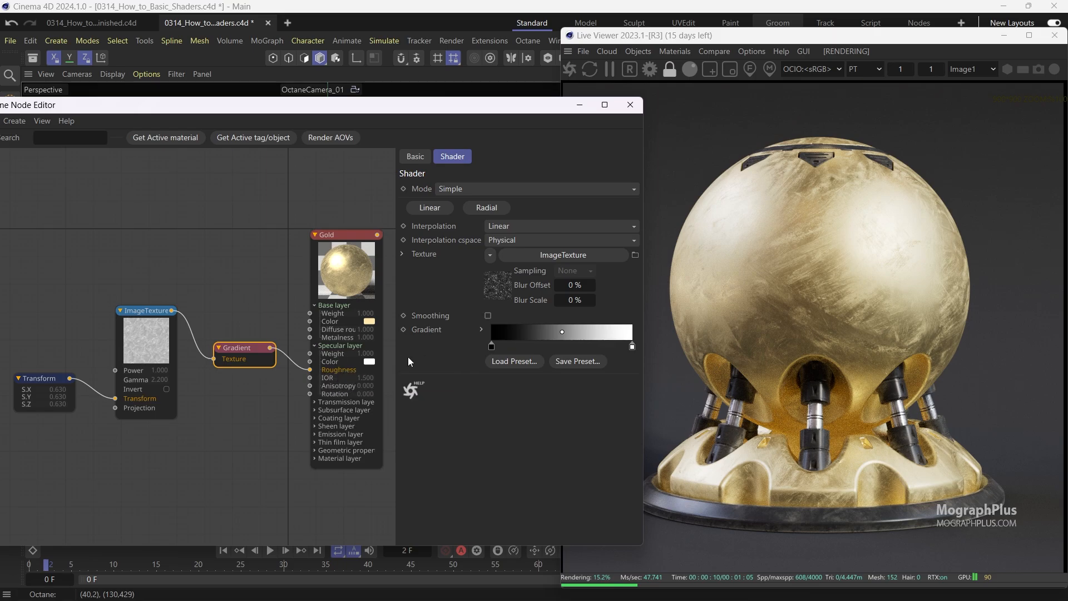
pyautogui.doubleClick(632, 346)
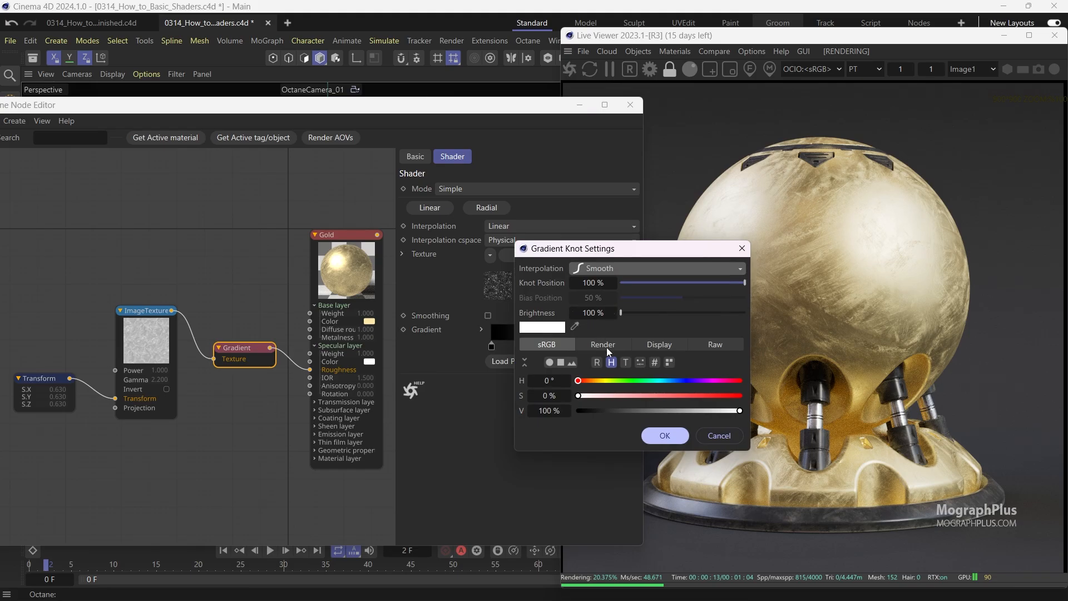
pyautogui.click(608, 347)
pyautogui.click(547, 410)
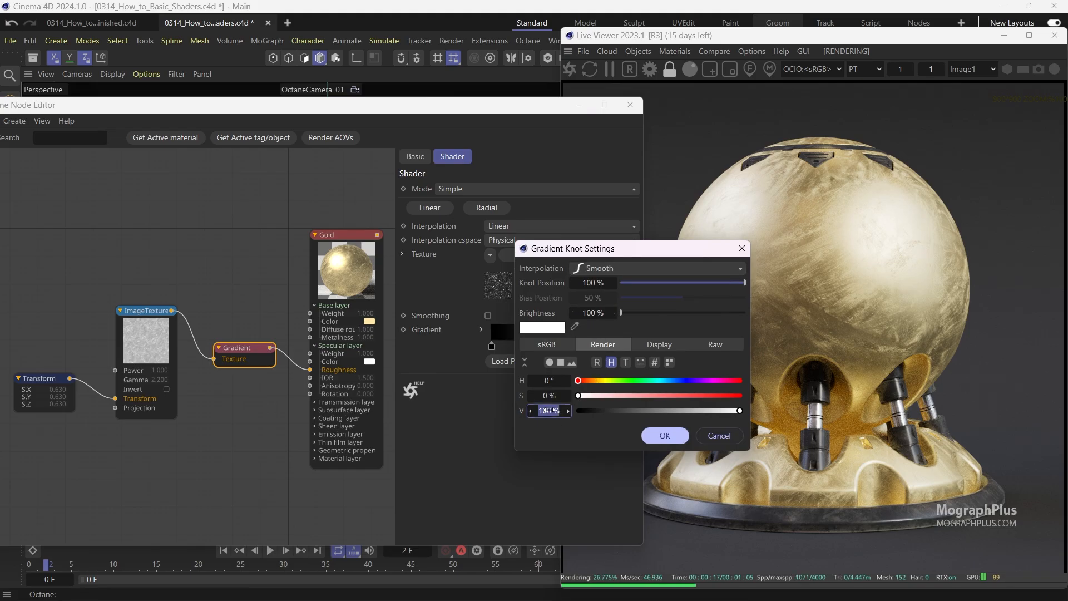
pyautogui.press('Return')
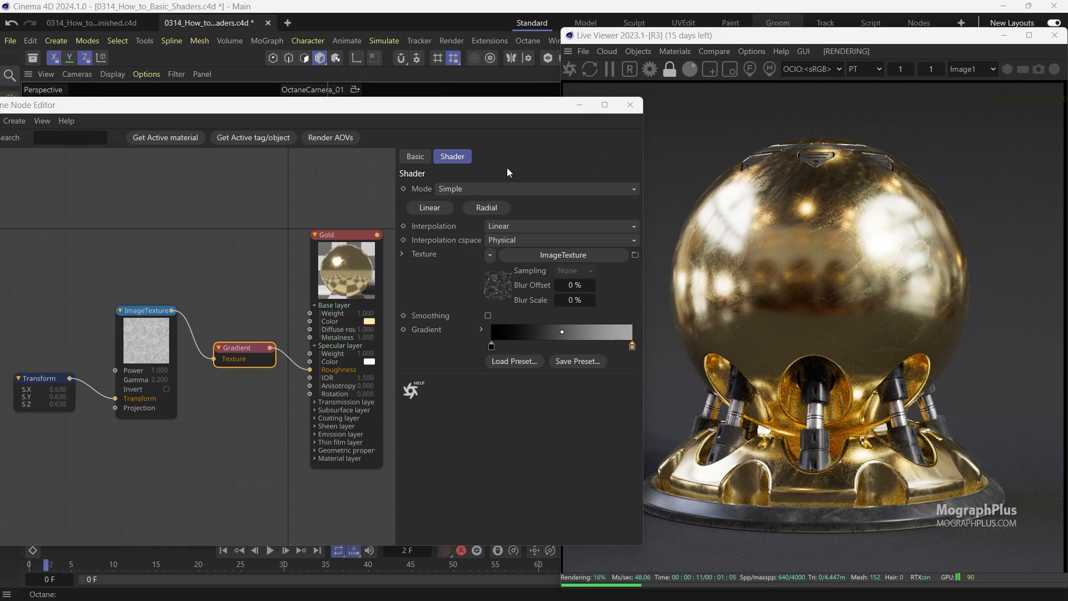
pyautogui.click(491, 346)
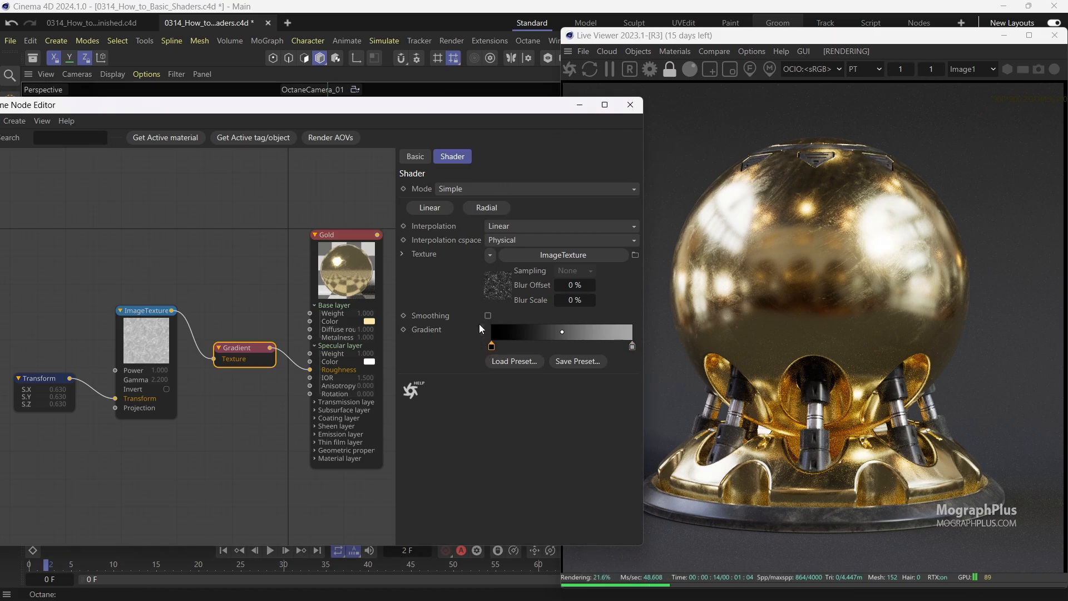
pyautogui.click(481, 330)
pyautogui.click(555, 376)
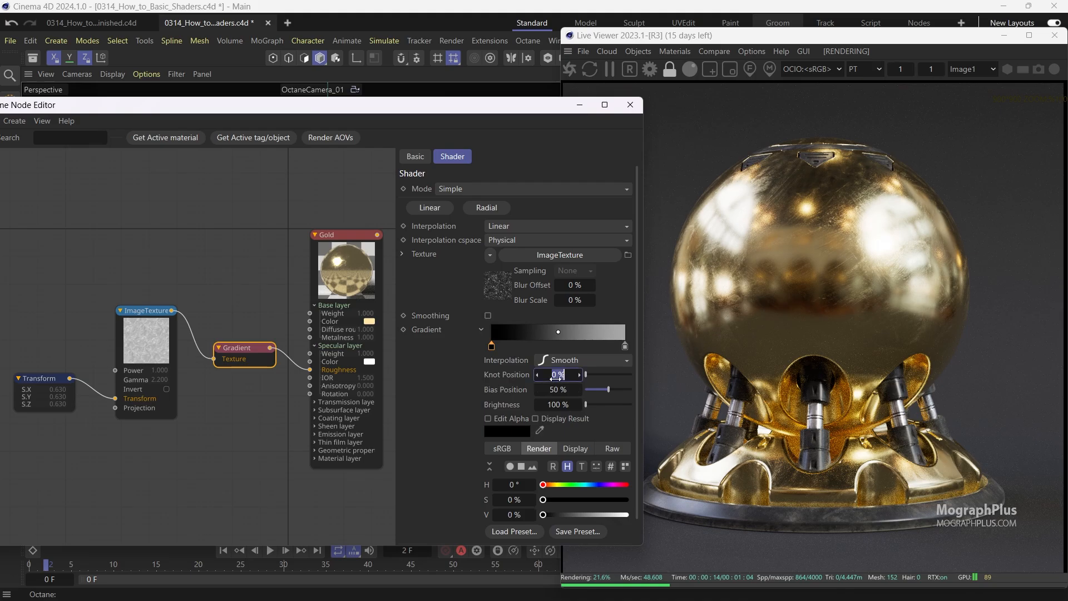
pyautogui.write('7')
pyautogui.press('Return')
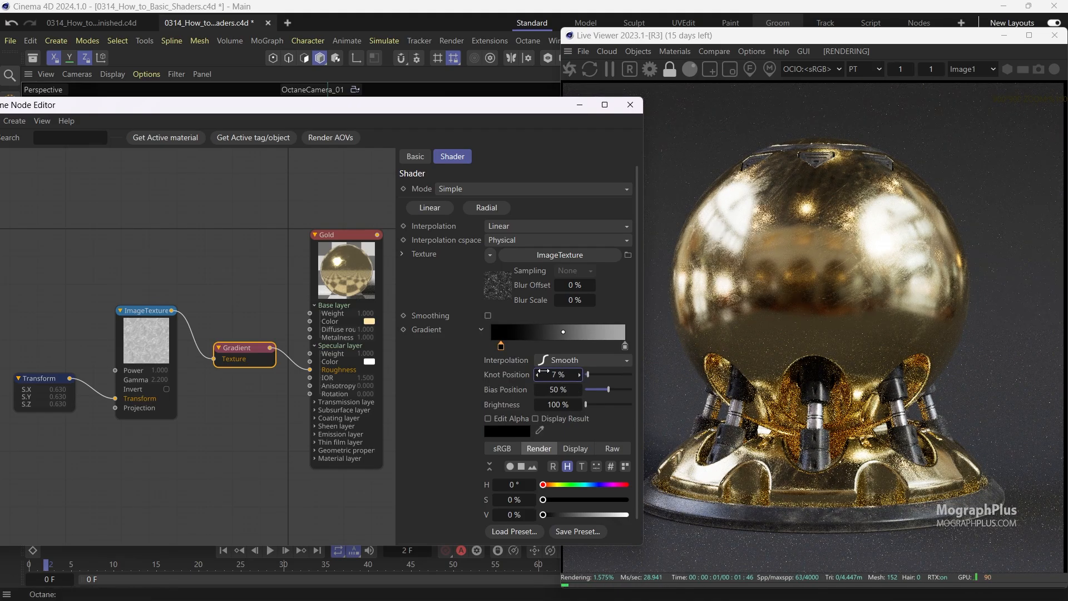
# Preview the image texture and gradient nodes in solo mode, then disable solo.
pyautogui.rightClick(149, 327)
pyautogui.click(199, 345)
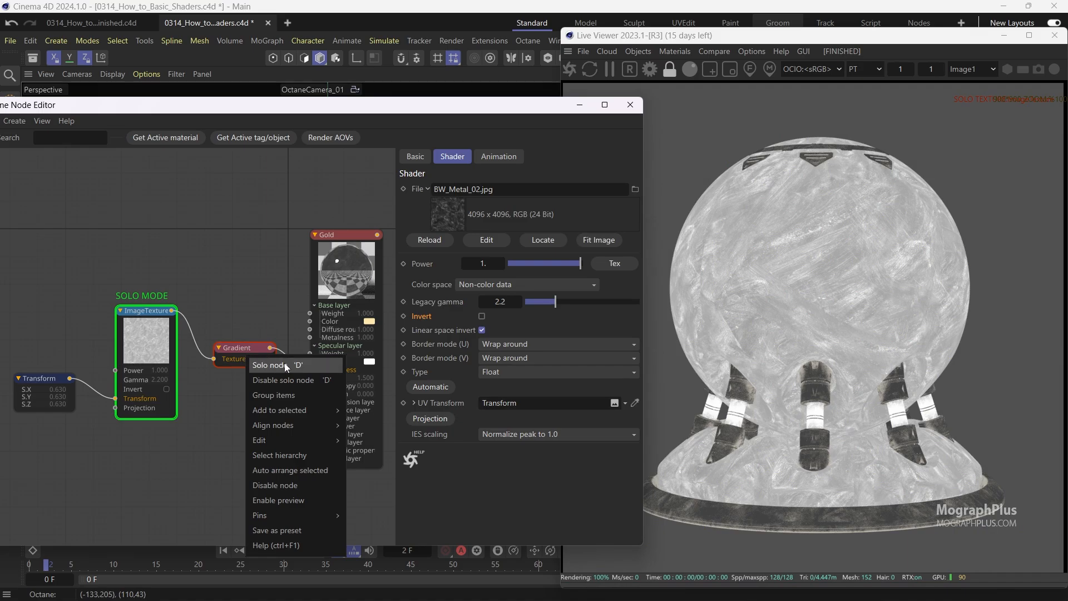
pyautogui.click(284, 364)
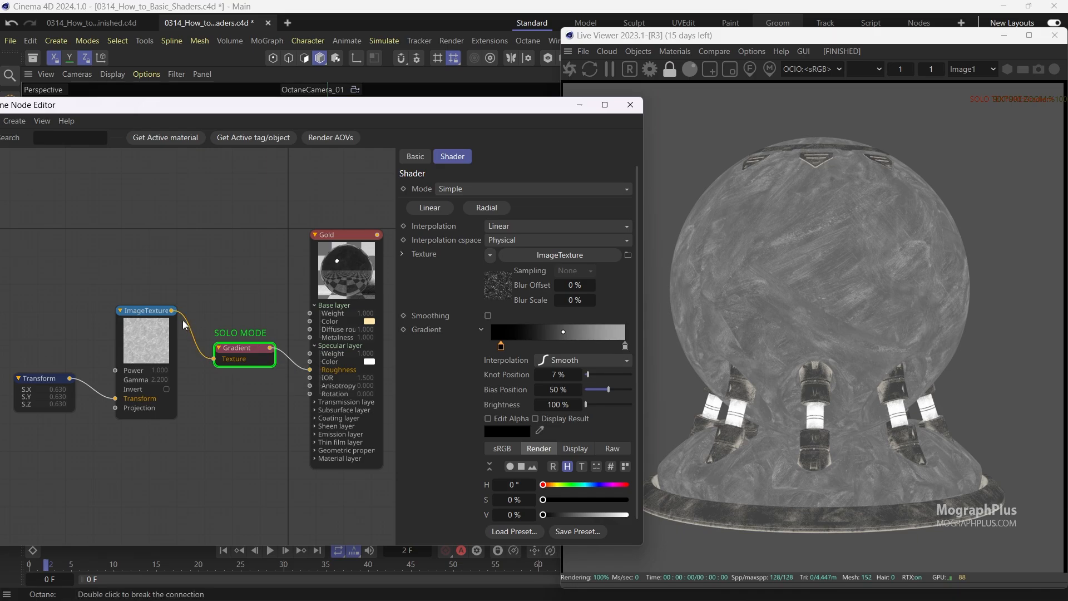
pyautogui.rightClick(148, 327)
pyautogui.click(187, 344)
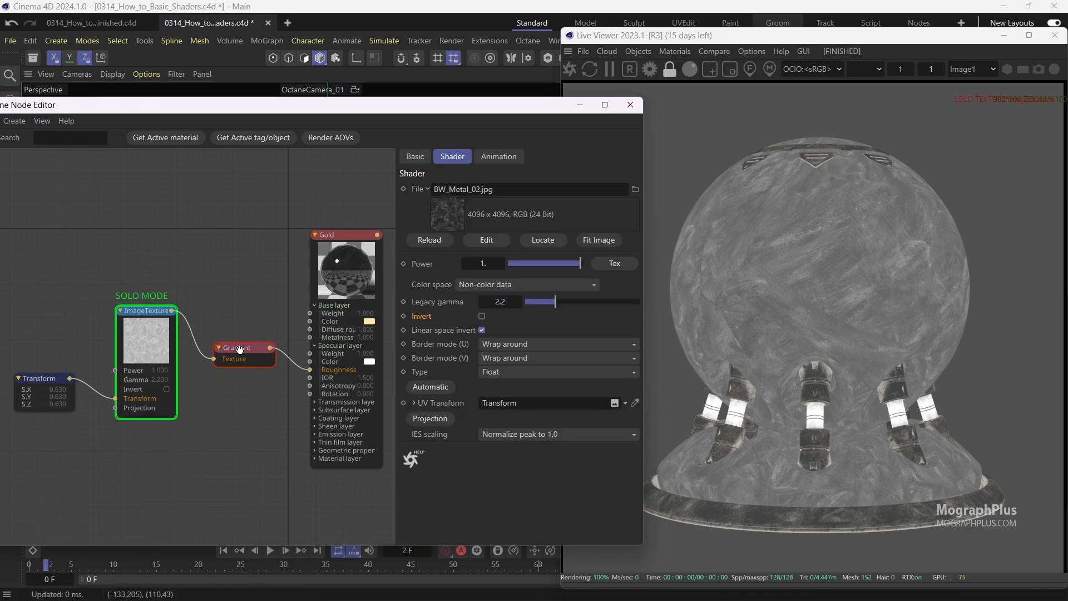
pyautogui.rightClick(153, 335)
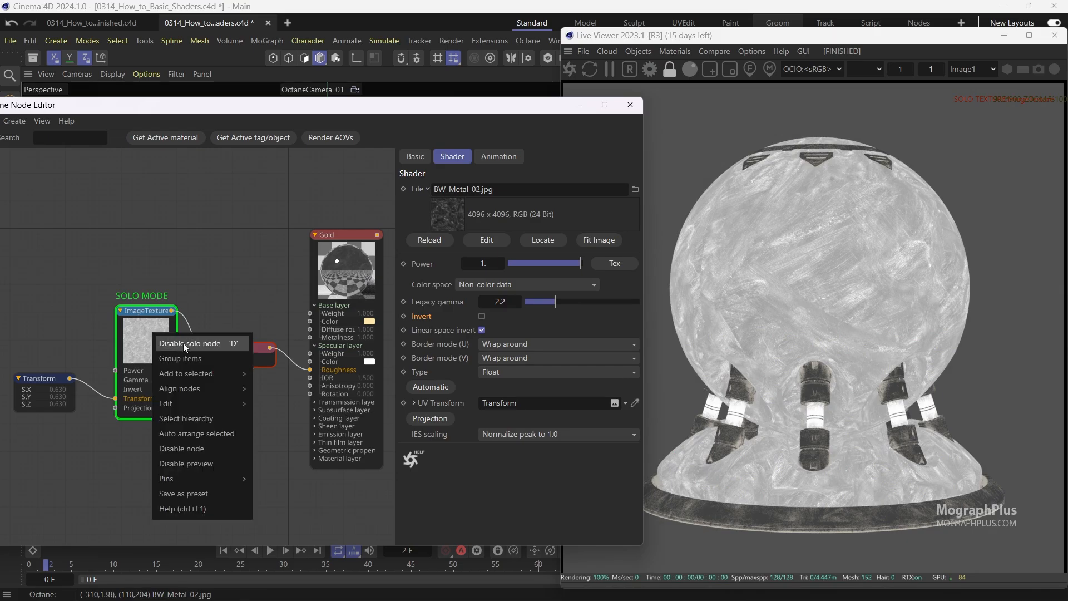
pyautogui.click(185, 343)
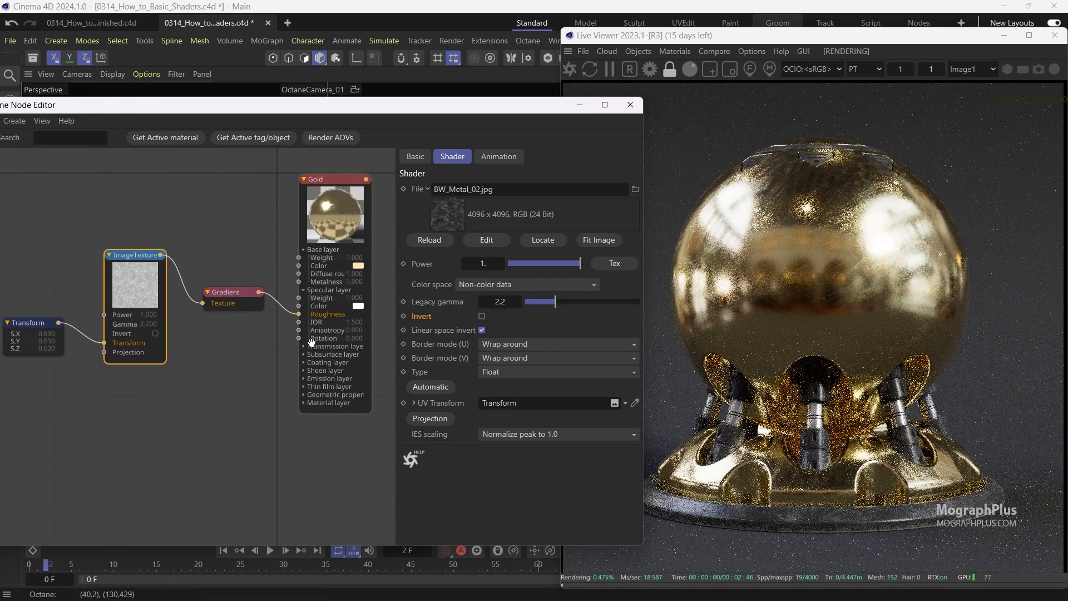
# Expand the Gold material's Geometric properties and add a Range node to the graph.
pyautogui.scroll(2, 311, 341)
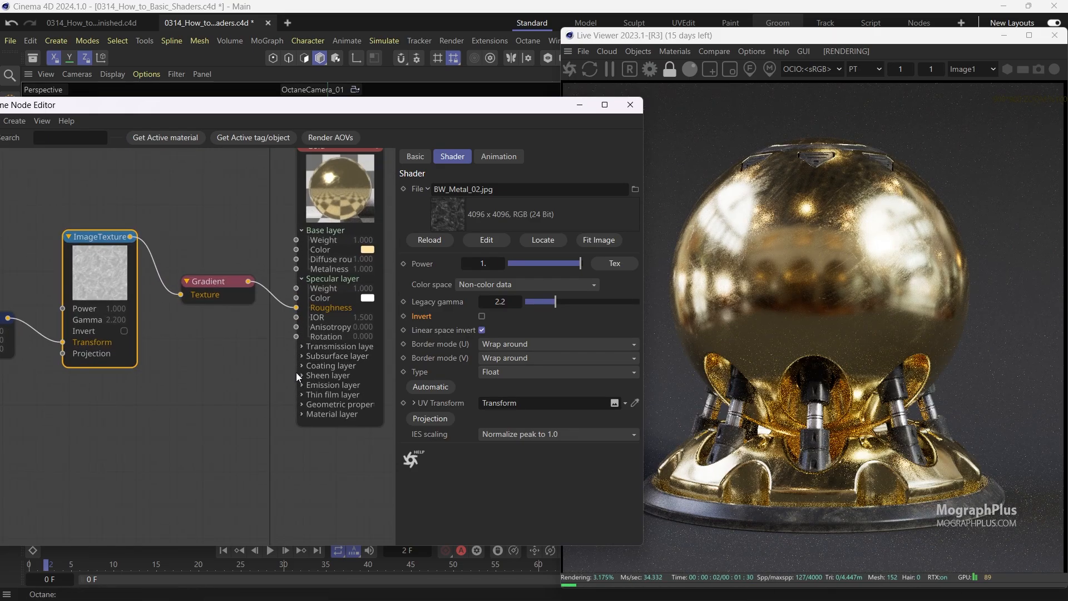
pyautogui.click(301, 405)
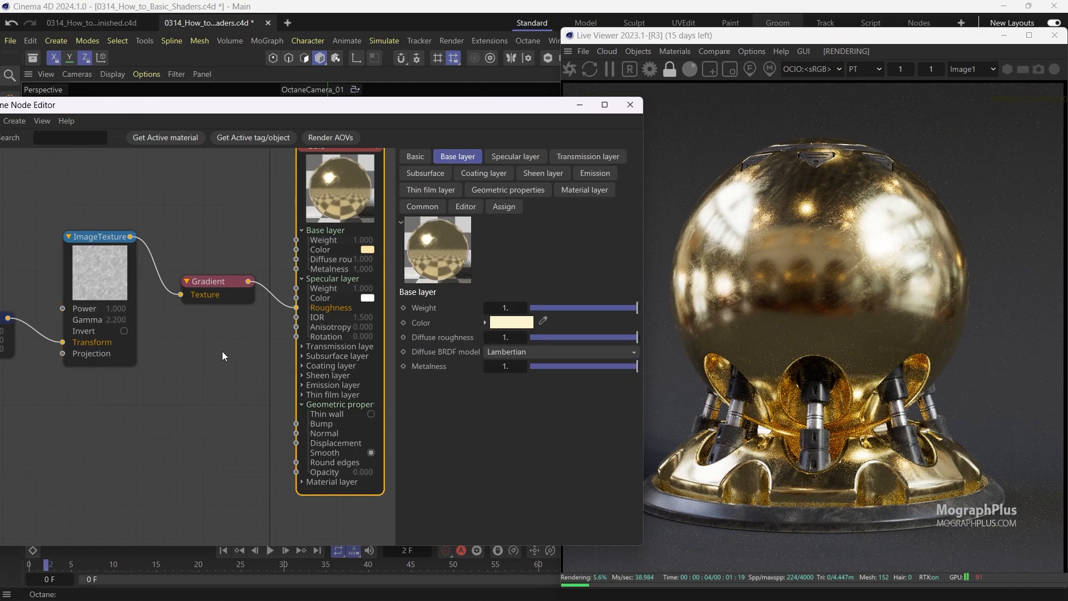
pyautogui.press('Tab')
pyautogui.write('R')
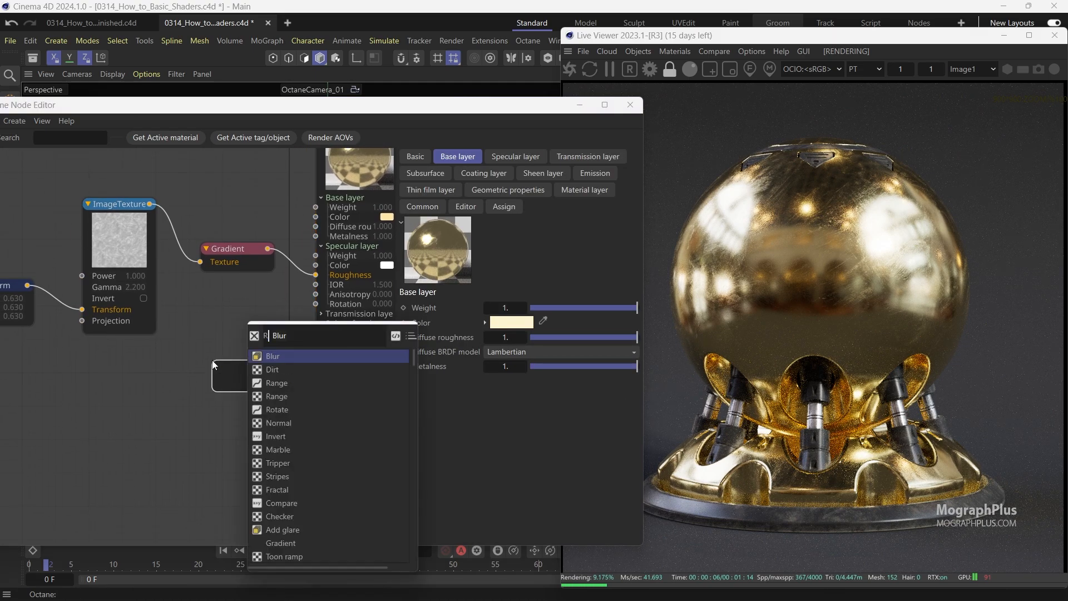
pyautogui.write('ANGE')
pyautogui.press('Down')
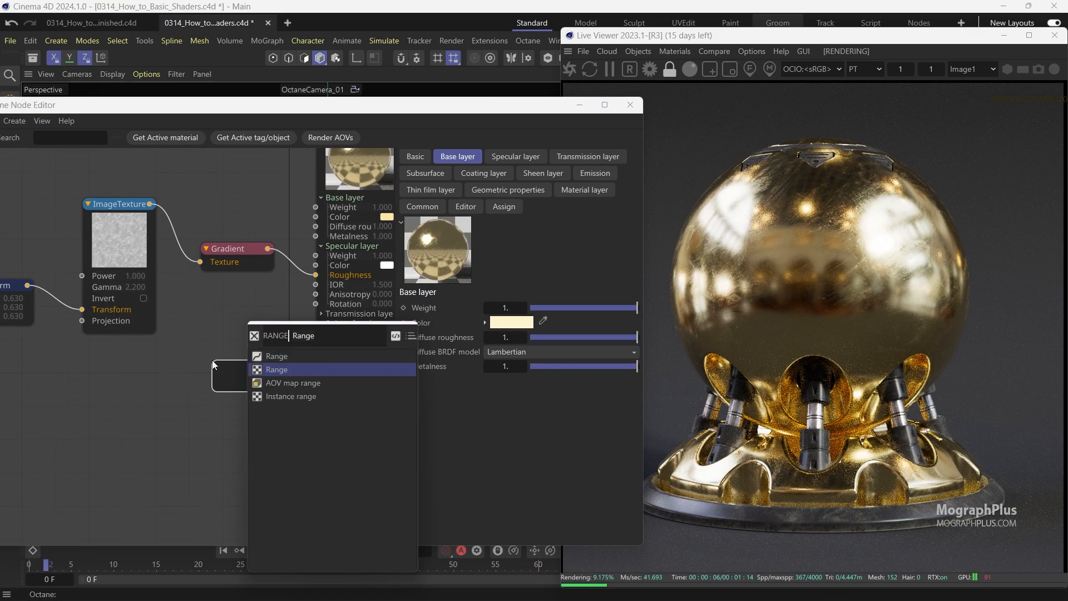
pyautogui.press('Return')
pyautogui.moveTo(150, 204); pyautogui.dragTo(235, 326)
pyautogui.press('Escape')
pyautogui.scroll(2, 241, 379)
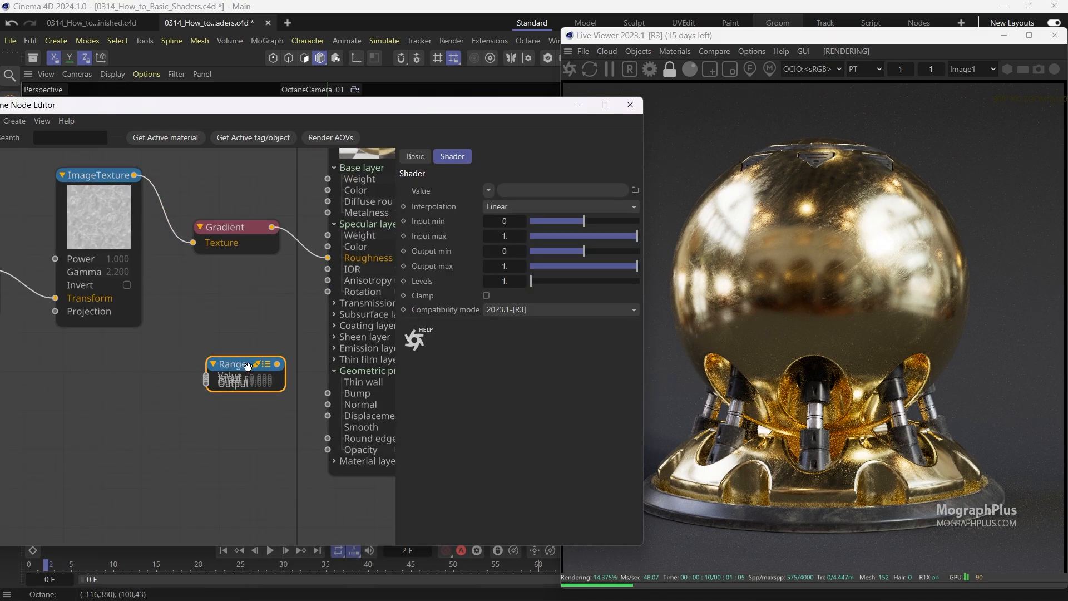
# Connect the image texture to the Range node's Value input and the Range output to Gold's Bump input.
pyautogui.click(268, 367)
pyautogui.moveTo(134, 175); pyautogui.dragTo(206, 379)
pyautogui.moveTo(270, 338); pyautogui.dragTo(220, 326, button='middle')
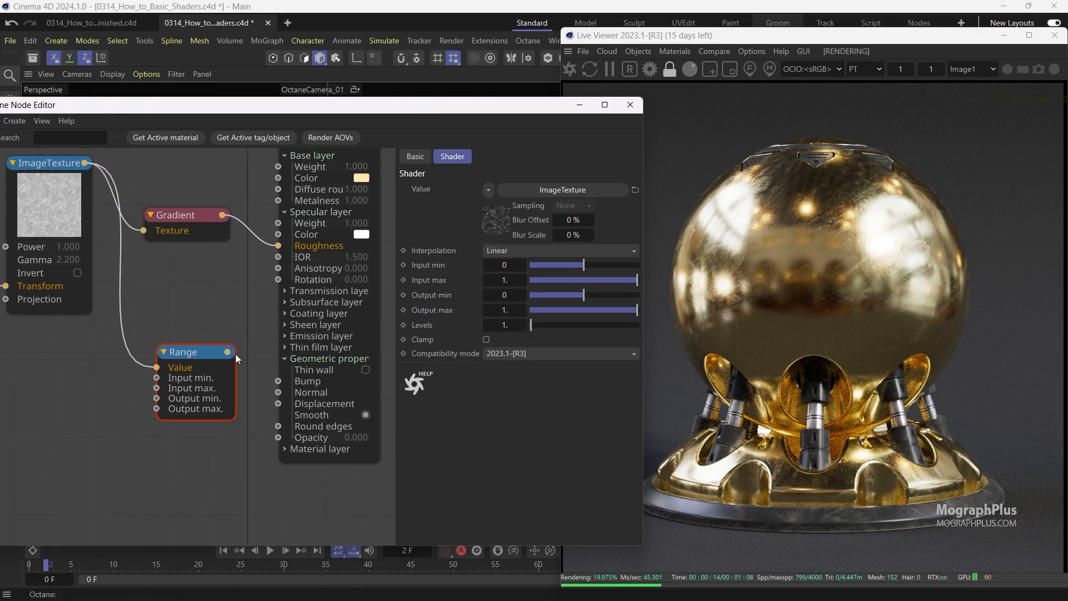
pyautogui.moveTo(228, 352); pyautogui.dragTo(279, 381)
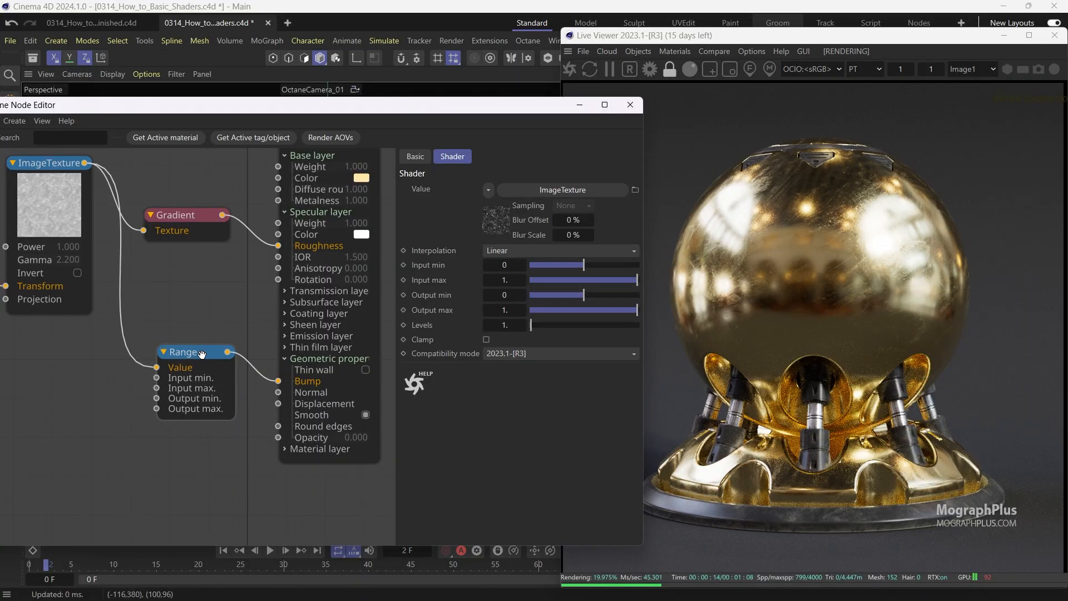
# Zoom the Live Viewer into the sphere and draw a render region over it.
pyautogui.click(848, 36)
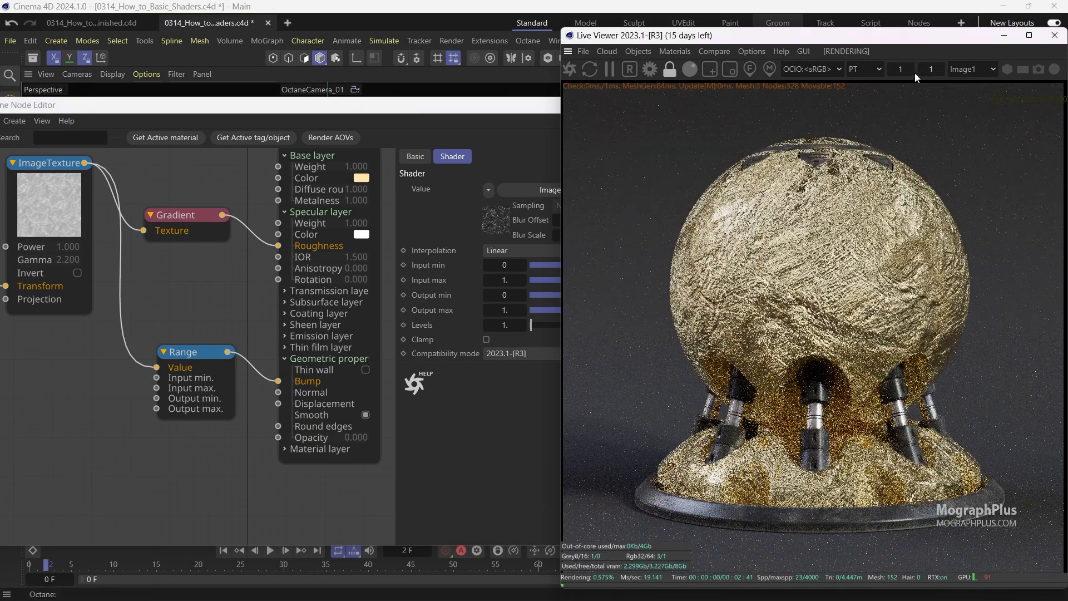
pyautogui.press('Return')
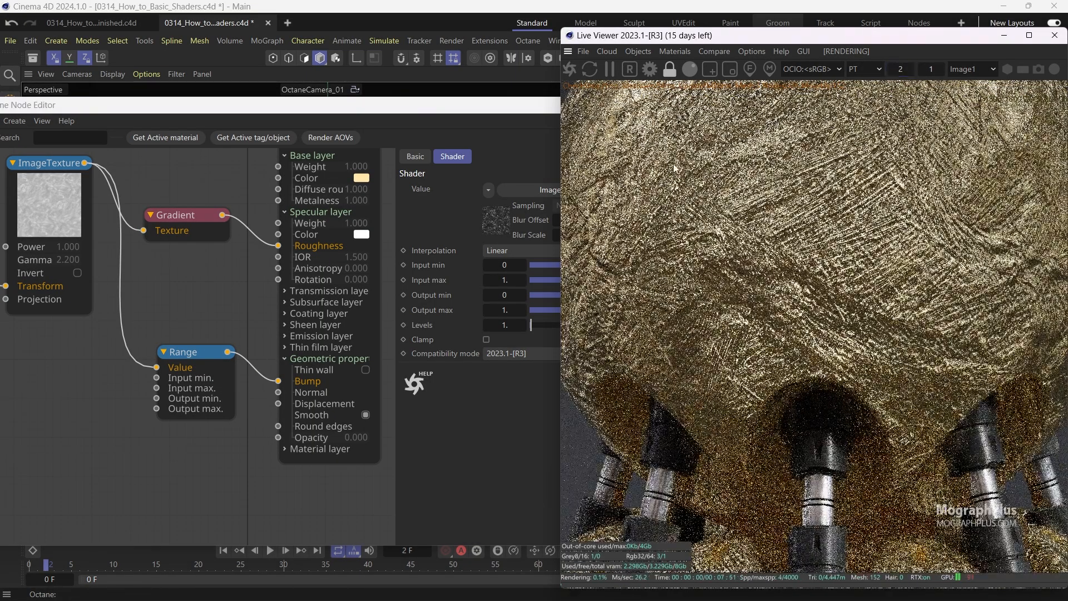
pyautogui.moveTo(660, 163); pyautogui.dragTo(769, 343, button='middle')
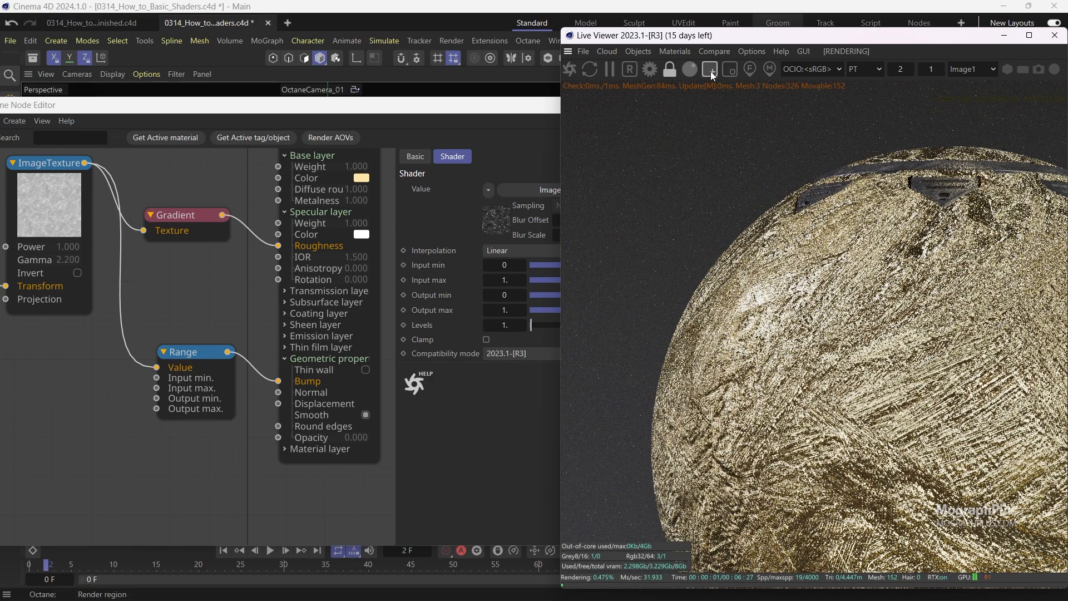
pyautogui.click(710, 70)
pyautogui.moveTo(721, 283); pyautogui.dragTo(717, 256, button='middle')
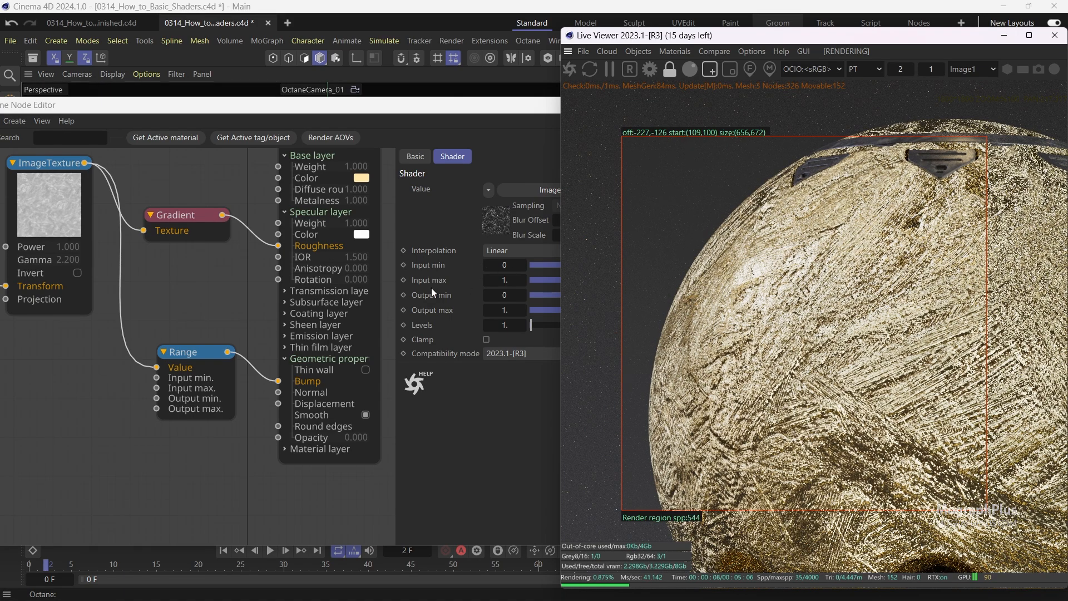
# Set the Range node's Output max to 0.1.
pyautogui.click(199, 349)
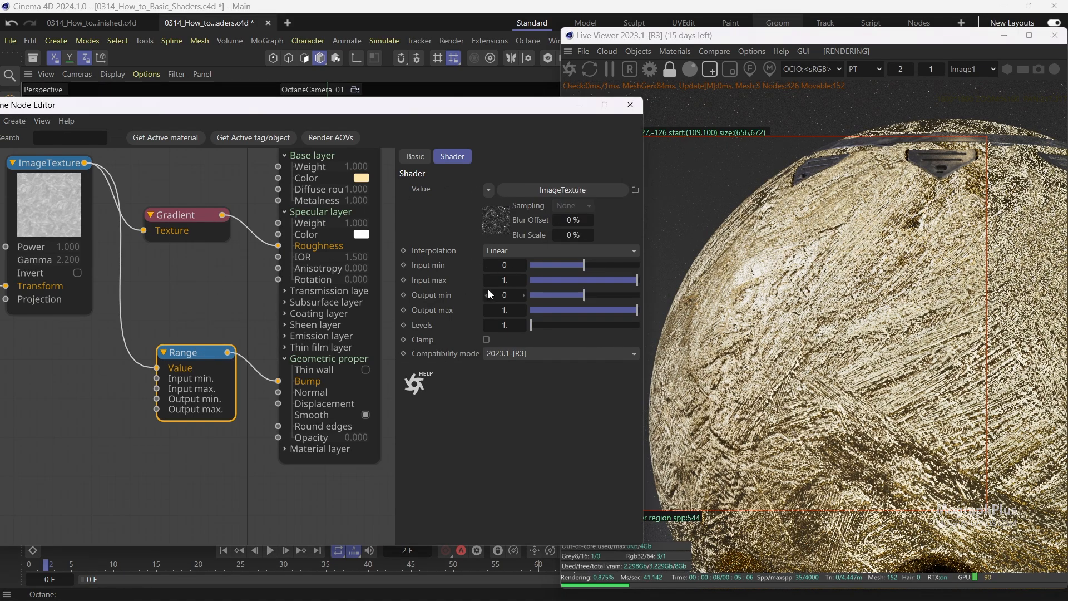
pyautogui.click(498, 309)
pyautogui.write('.1')
pyautogui.press('Return')
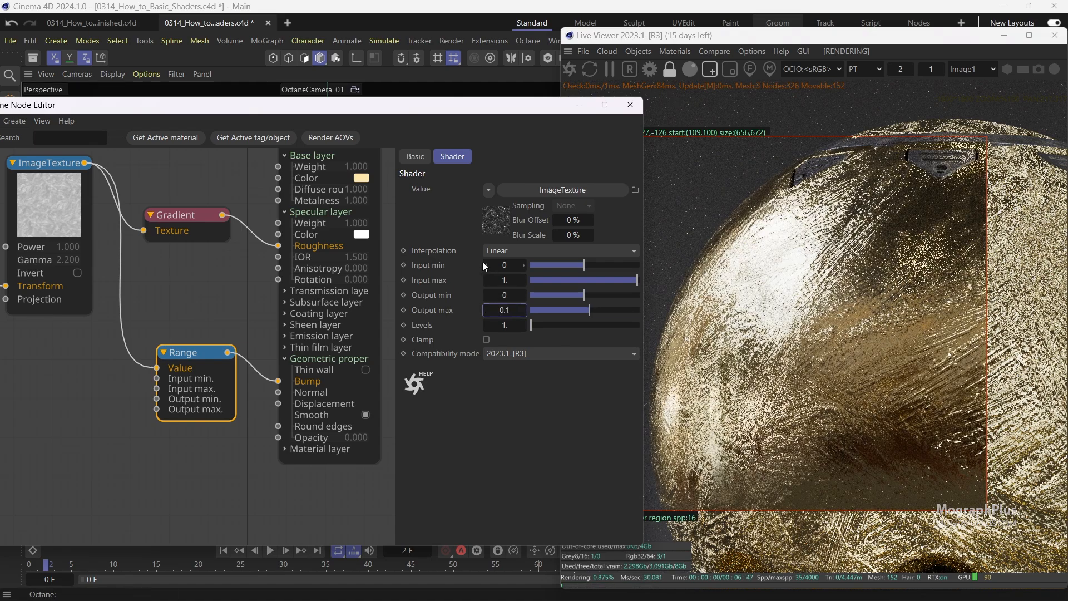
pyautogui.moveTo(512, 112); pyautogui.dragTo(473, 111)
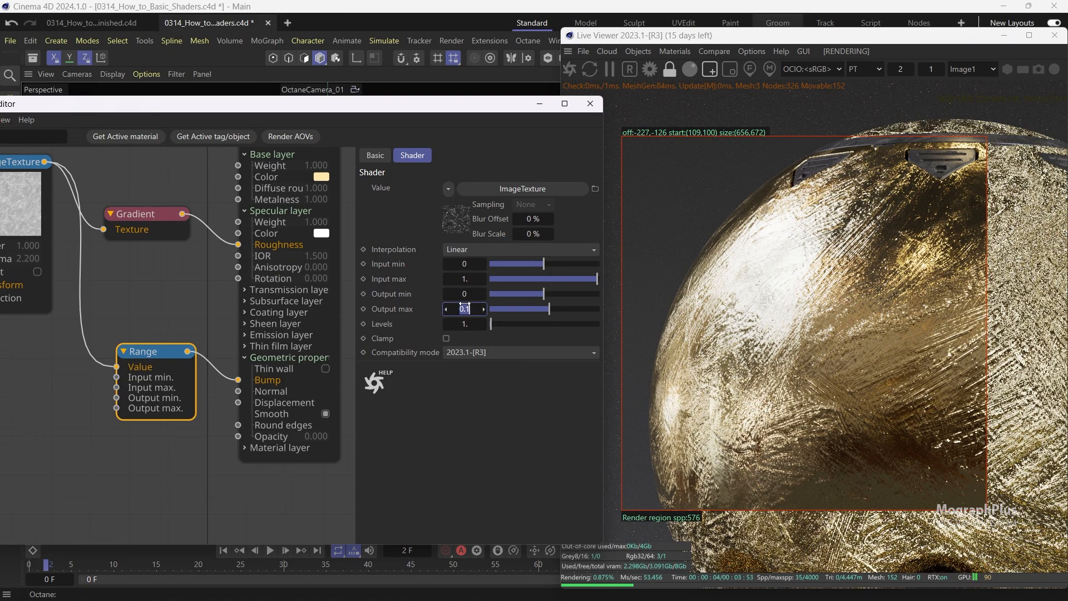
# Set the Range node's Output max to 0.005.
pyautogui.click(464, 308)
pyautogui.write('.01')
pyautogui.press('Return')
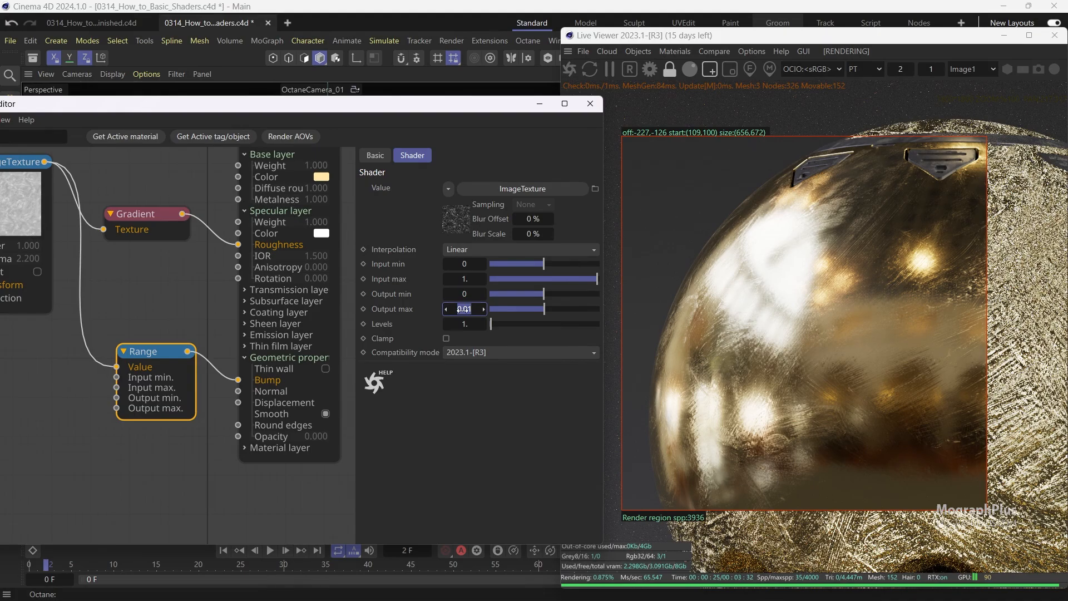
pyautogui.press('Return')
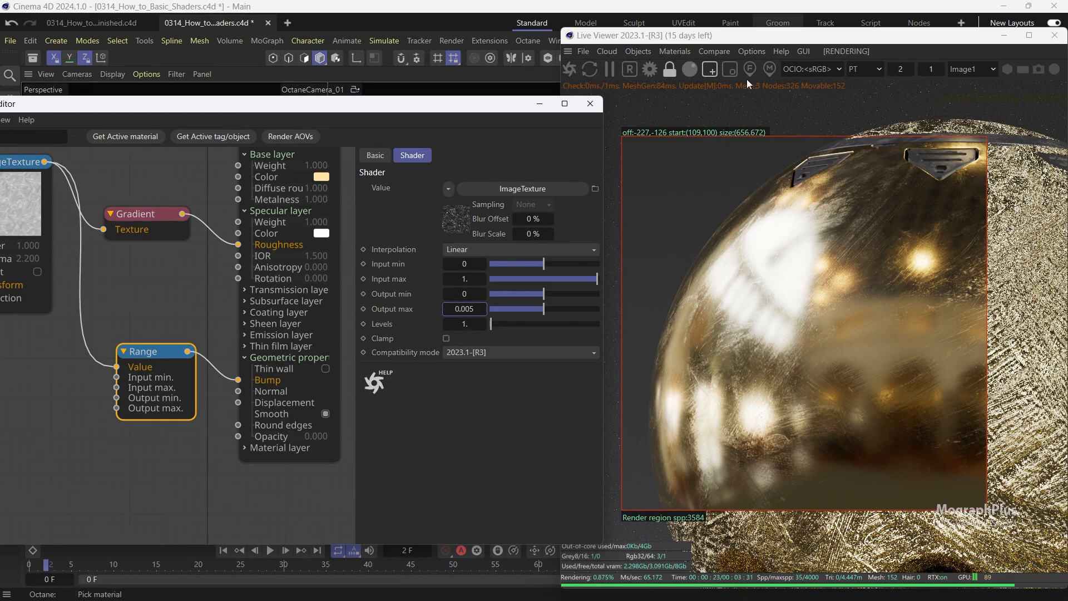
# Turn off the Live Viewer's render region, set its scale field to 1, and move the viewer window aside.
pyautogui.click(709, 70)
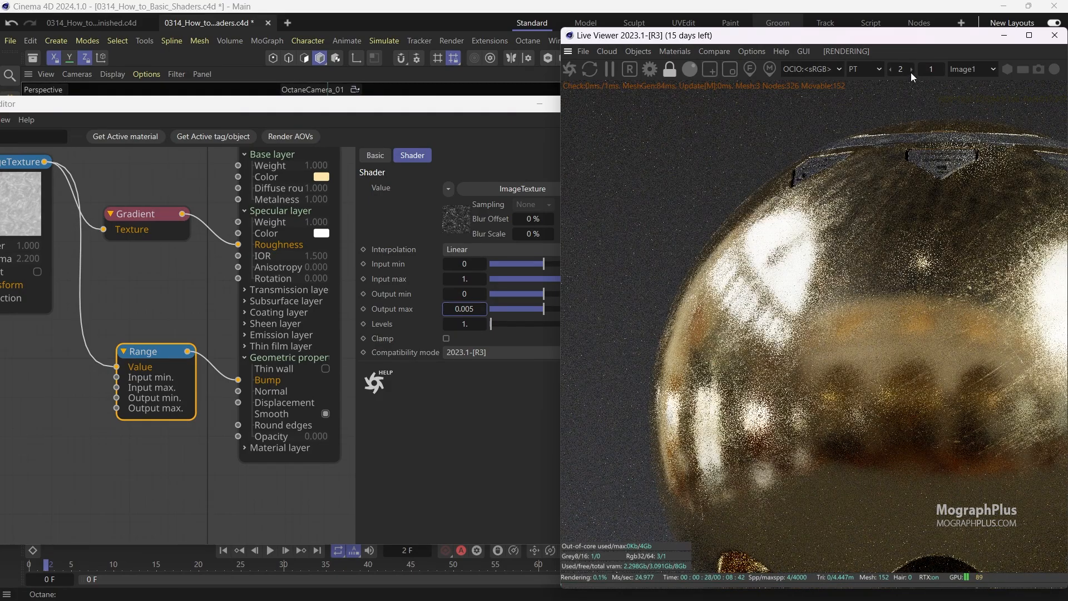
pyautogui.moveTo(910, 72); pyautogui.dragTo(893, 78)
pyautogui.write('1')
pyautogui.press('Return')
pyautogui.moveTo(827, 48); pyautogui.dragTo(770, 316)
# Copy the Noise, Range and MixTexture bump nodes from Plastic_Red's graph and paste them into the Gold material's graph.
pyautogui.doubleClick(648, 192)
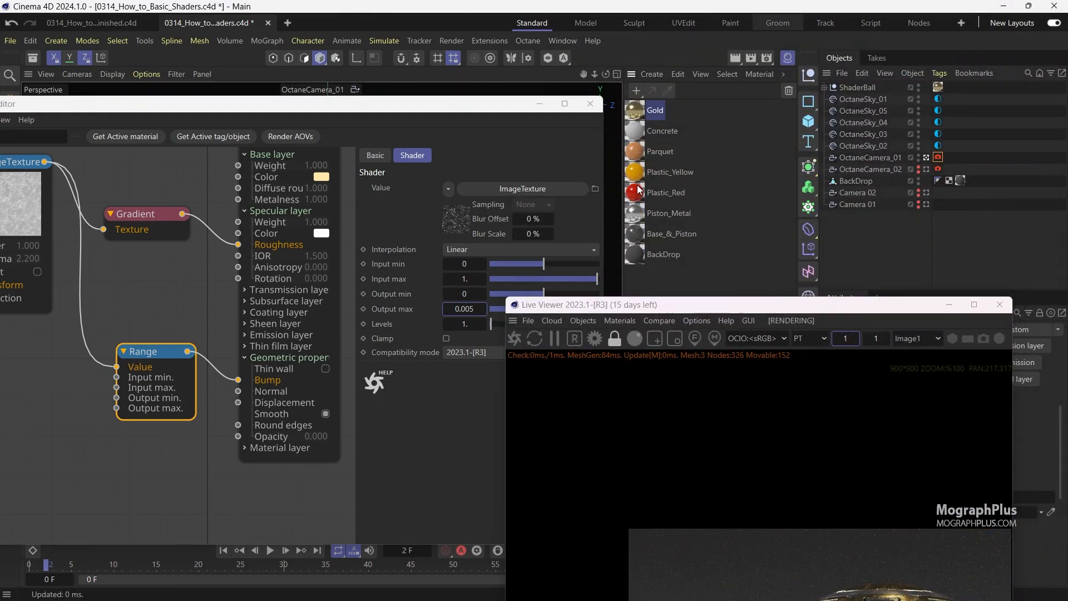
pyautogui.moveTo(265, 419); pyautogui.dragTo(62, 349)
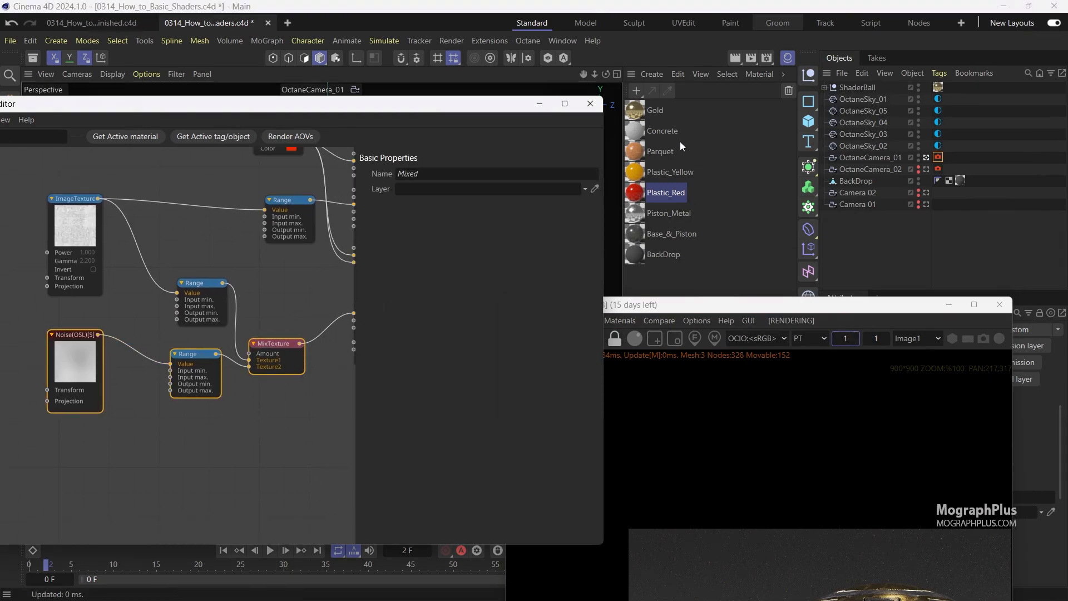
pyautogui.click(655, 109)
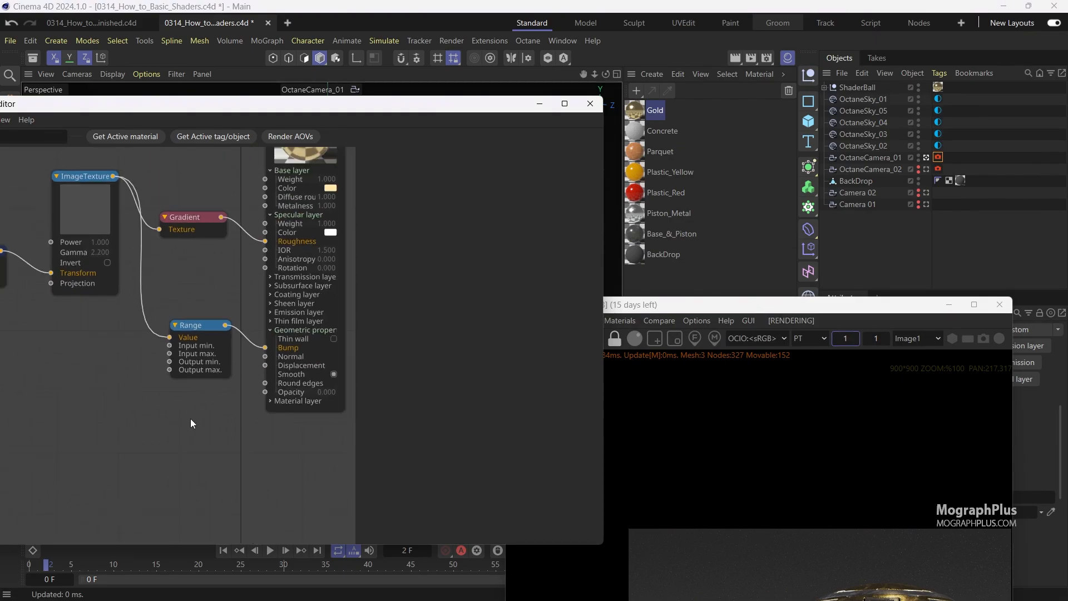
pyautogui.scroll(-2, 174, 418)
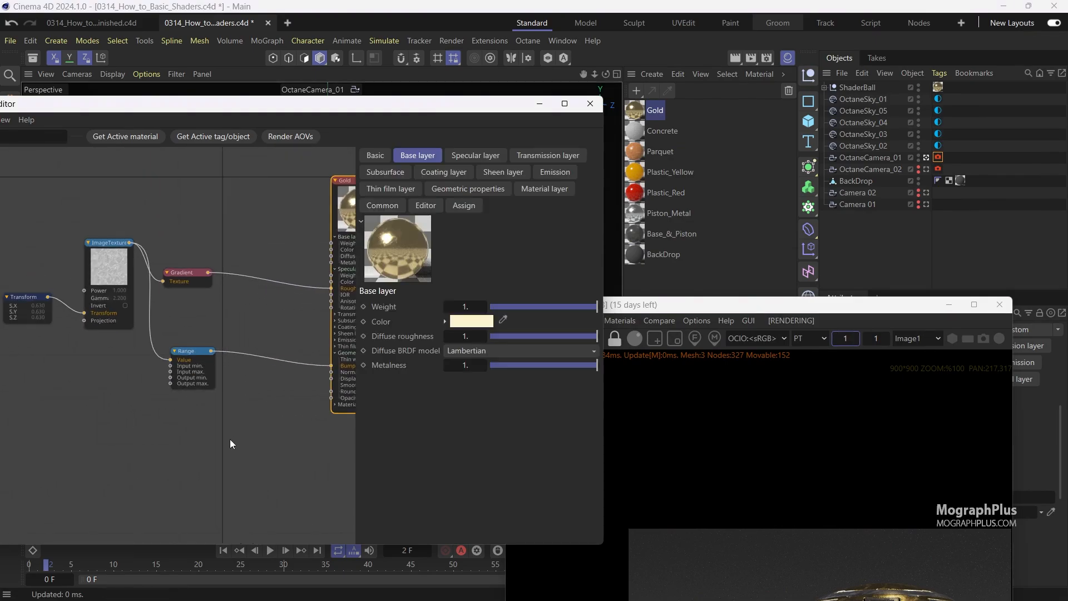
pyautogui.hotkey('ctrl', 'v')
pyautogui.moveTo(186, 504); pyautogui.dragTo(274, 399)
pyautogui.scroll(2, 266, 475)
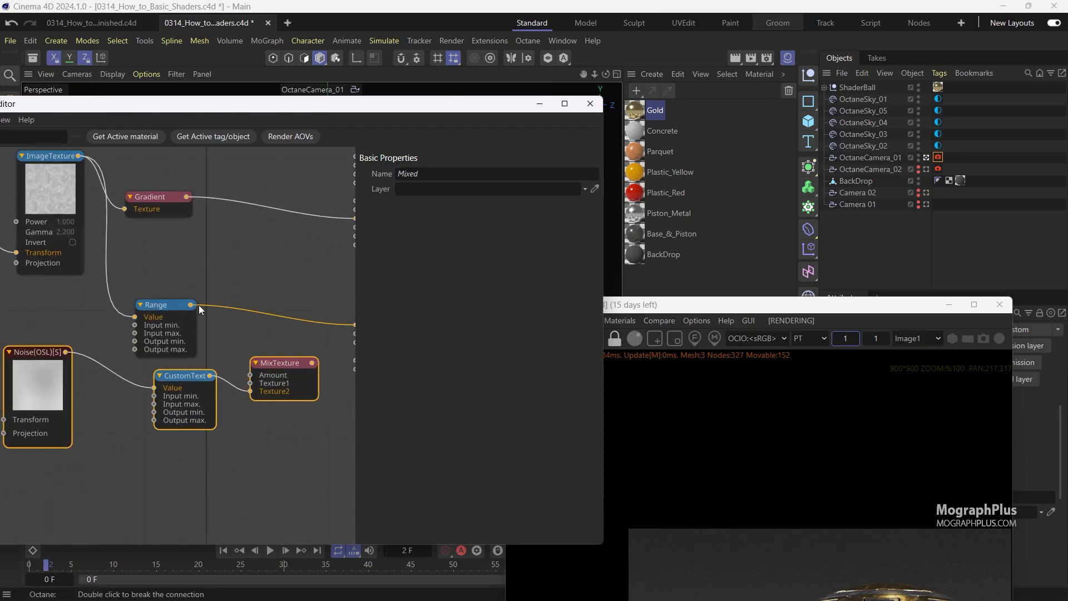
# Connect the Range output to MixTexture's Texture1 input and the MixTexture output to Gold's Bump input.
pyautogui.moveTo(194, 307); pyautogui.dragTo(251, 383)
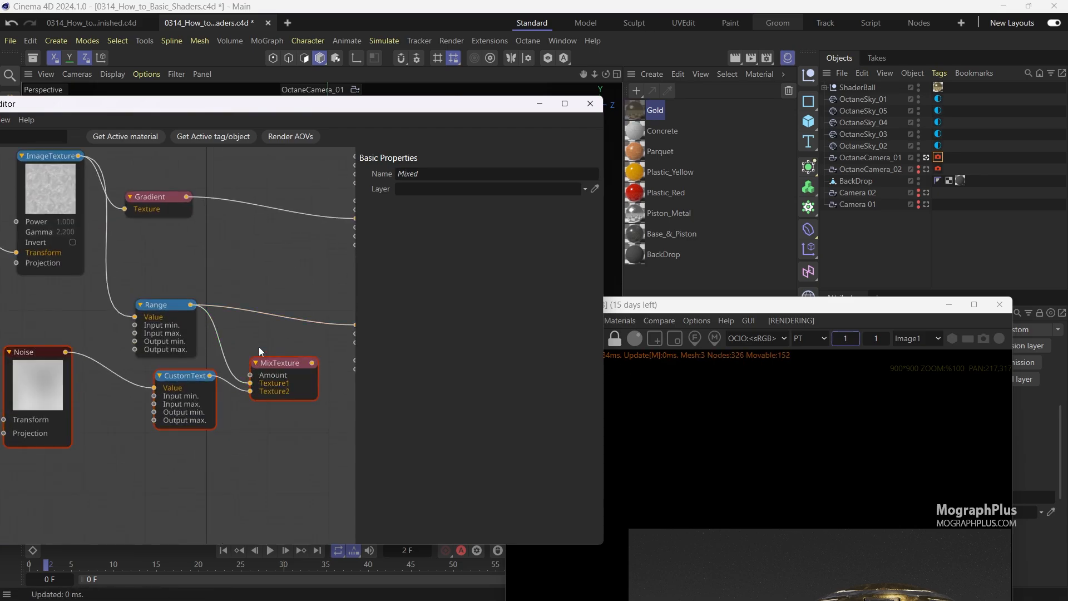
pyautogui.moveTo(259, 345); pyautogui.dragTo(203, 365, button='middle')
pyautogui.moveTo(258, 386); pyautogui.dragTo(305, 348)
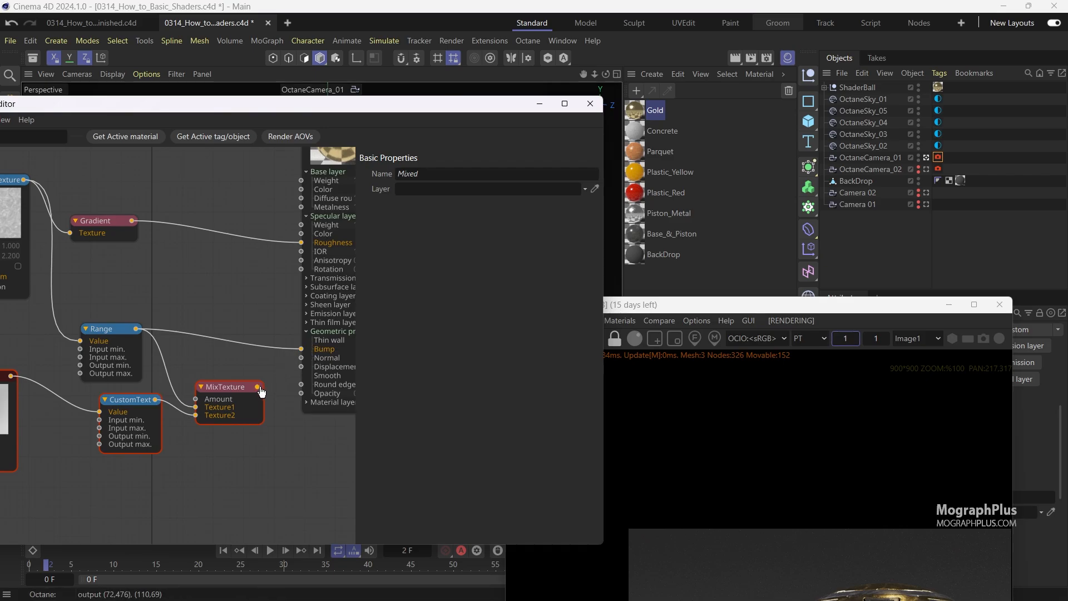
pyautogui.moveTo(257, 386); pyautogui.dragTo(301, 349)
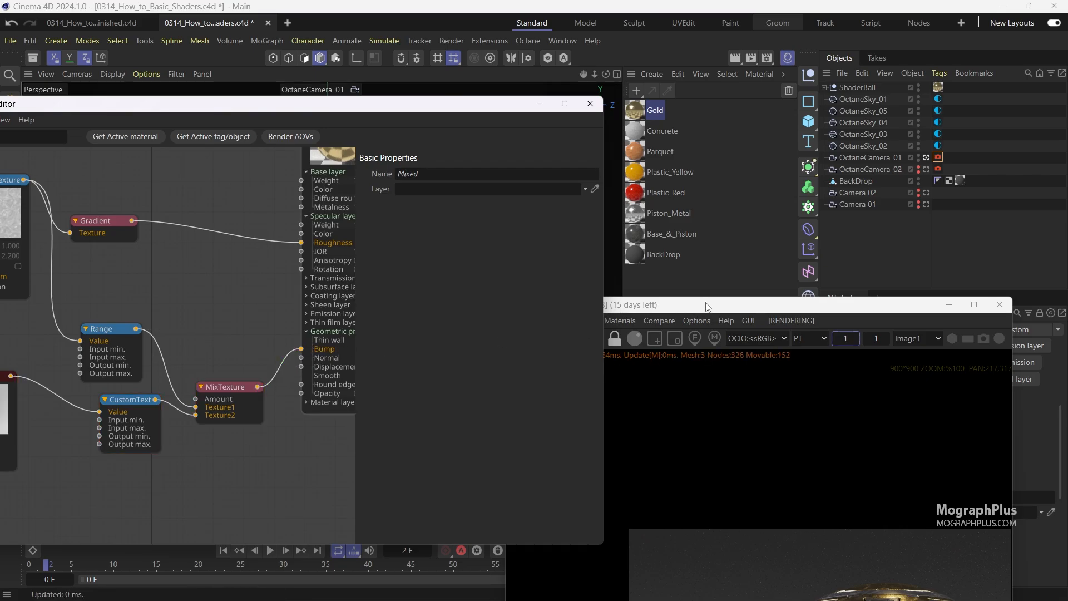
# Reposition the Live Viewer and node graph to examine the Gold render with the combined bump.
pyautogui.moveTo(706, 307); pyautogui.dragTo(735, 55)
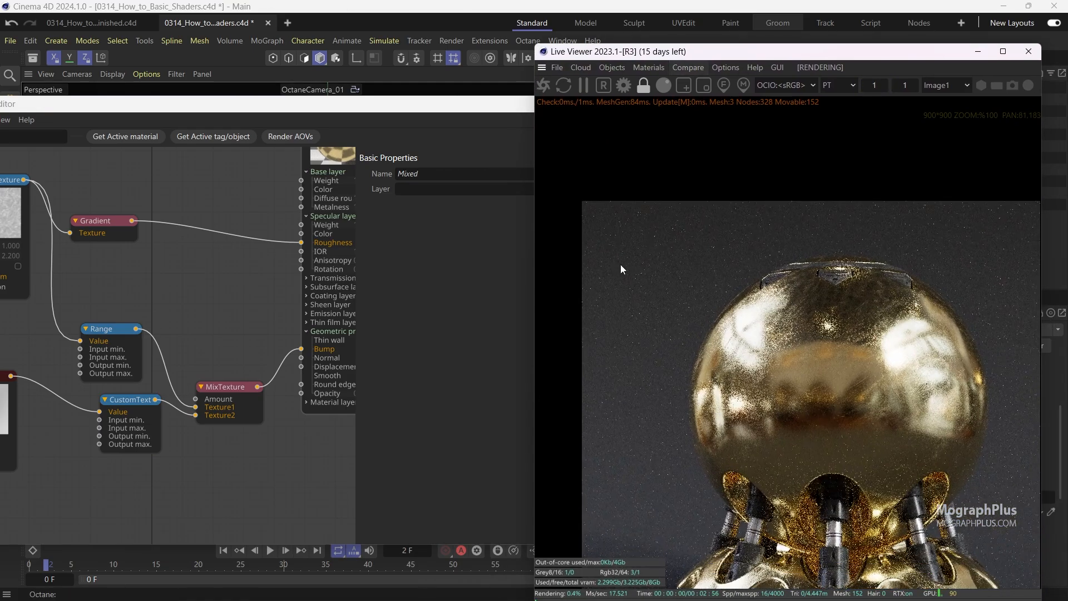
pyautogui.moveTo(620, 265); pyautogui.dragTo(614, 196)
pyautogui.moveTo(709, 268)
pyautogui.mouseDown()
pyautogui.moveTo(683, 223)
pyautogui.moveTo(722, 262)
pyautogui.mouseUp()
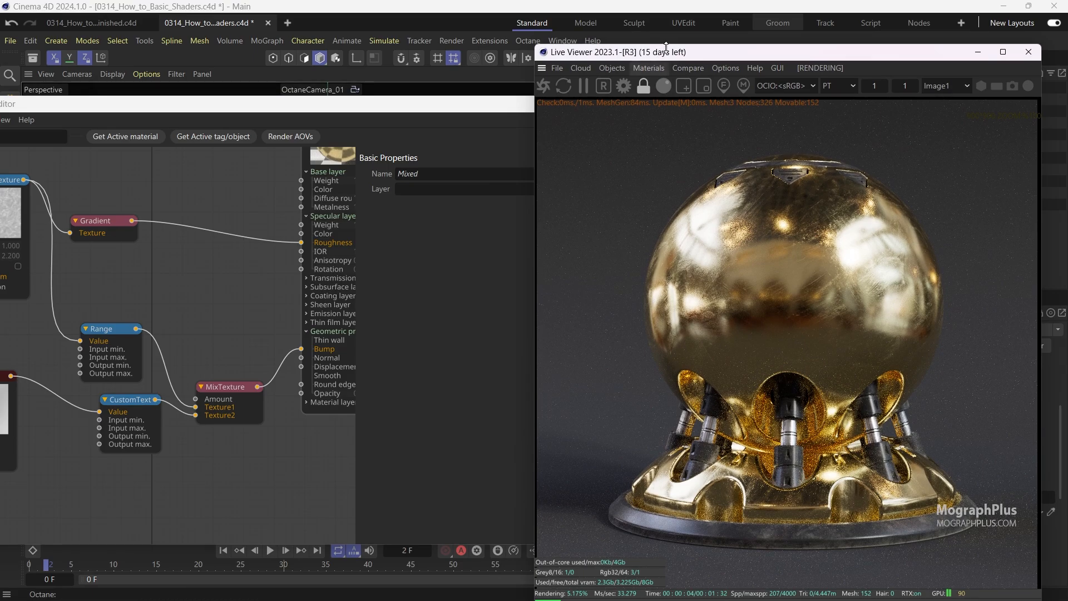
pyautogui.moveTo(665, 53); pyautogui.dragTo(693, 48)
pyautogui.click(241, 370)
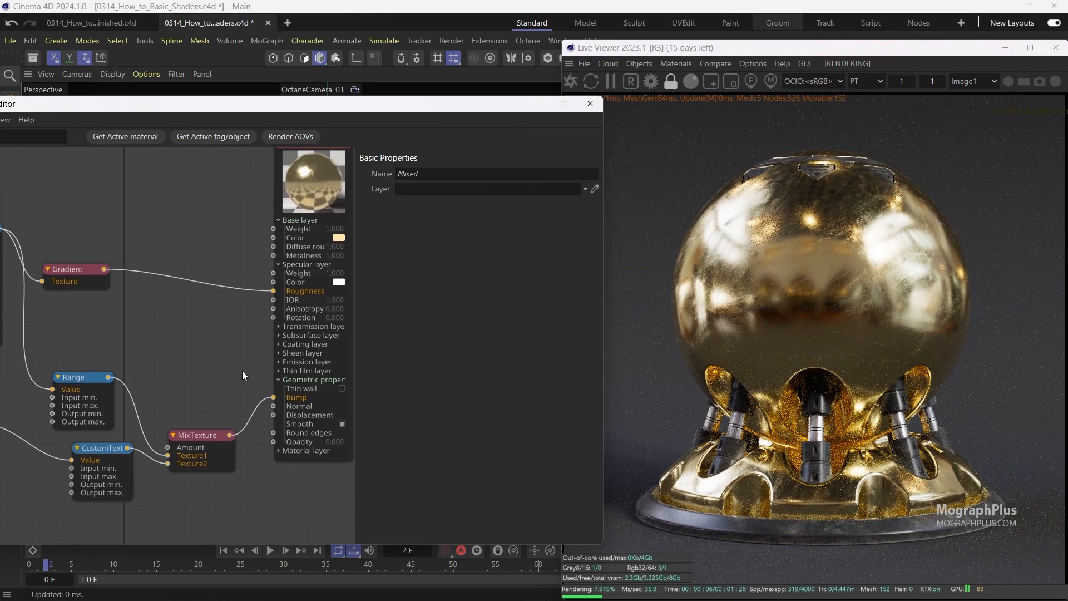
pyautogui.scroll(-3, 201, 389)
pyautogui.scroll(-1, 226, 381)
pyautogui.click(317, 252)
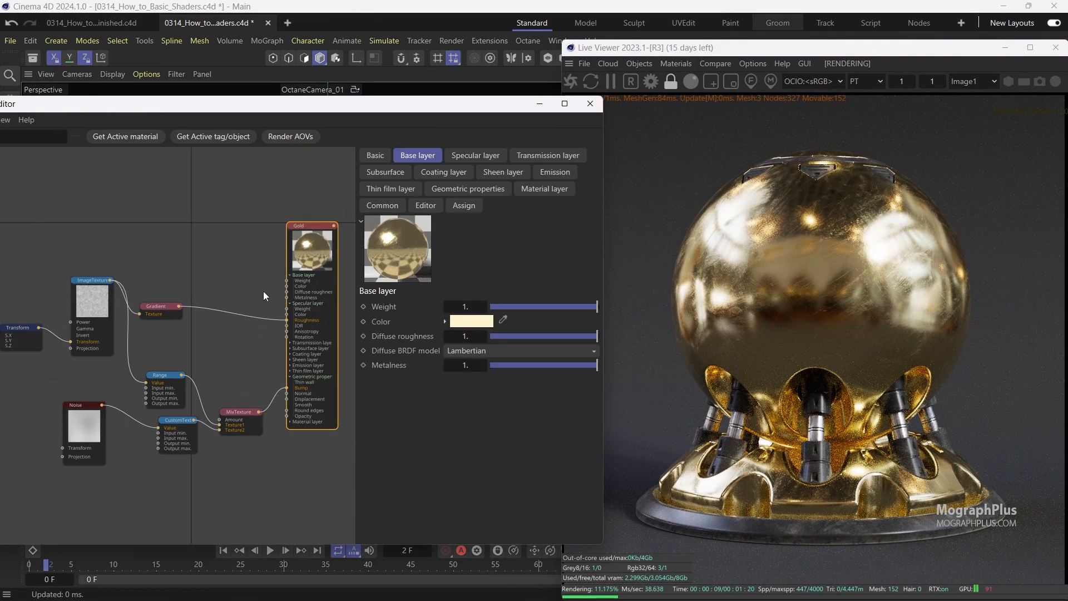
pyautogui.scroll(-1, 248, 286)
pyautogui.moveTo(223, 298); pyautogui.dragTo(227, 310, button='middle')
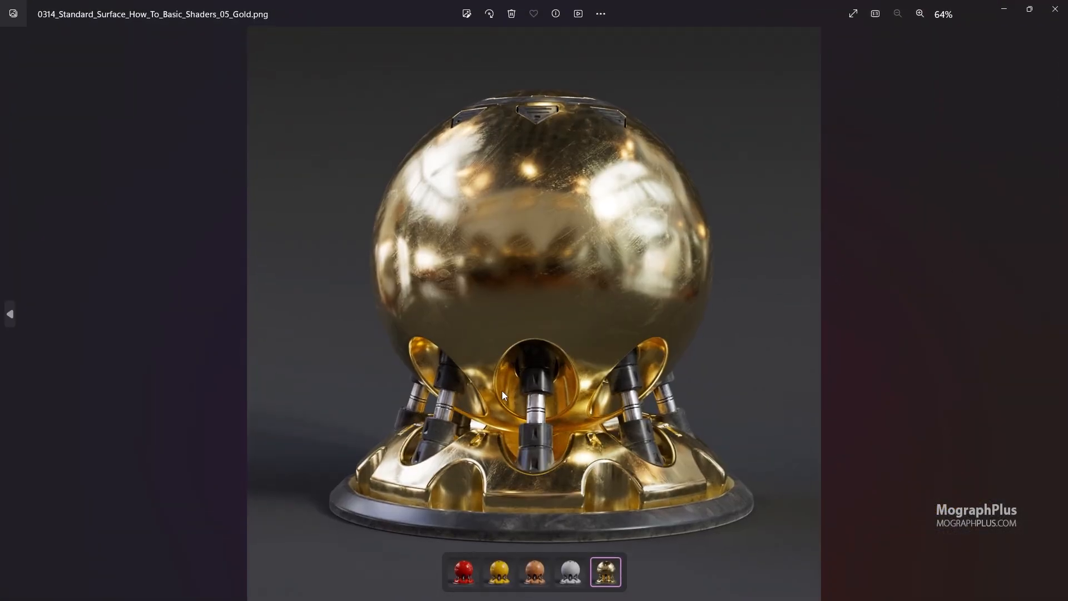
# Open the finished Gold render in an image viewer and zoom and pan over its surface detail.
pyautogui.scroll(3, 504, 410)
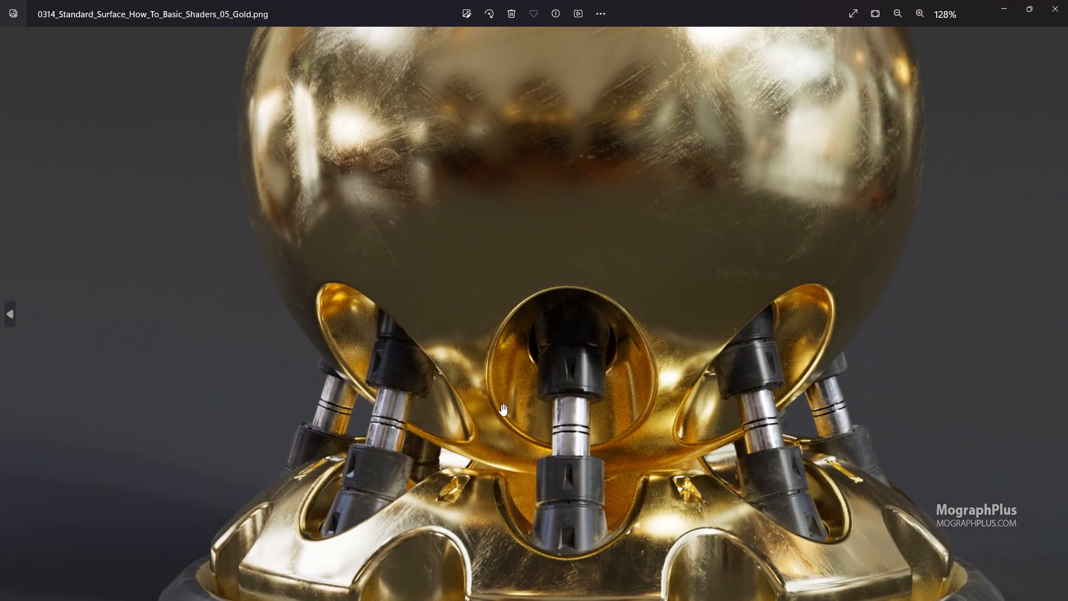
pyautogui.moveTo(503, 410); pyautogui.dragTo(524, 374)
pyautogui.scroll(-3, 524, 372)
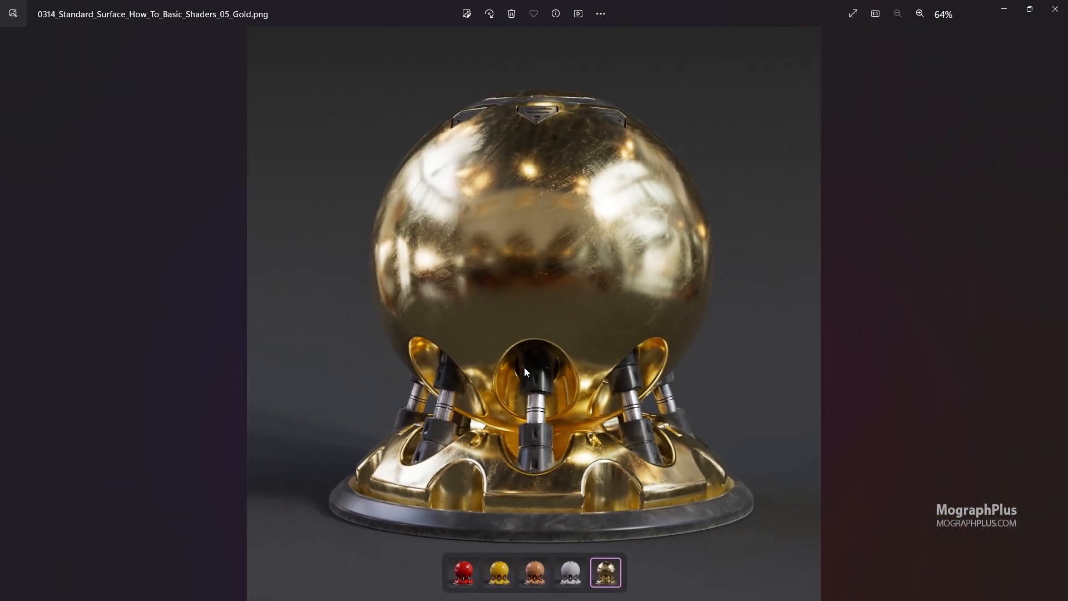
pyautogui.scroll(4, 435, 437)
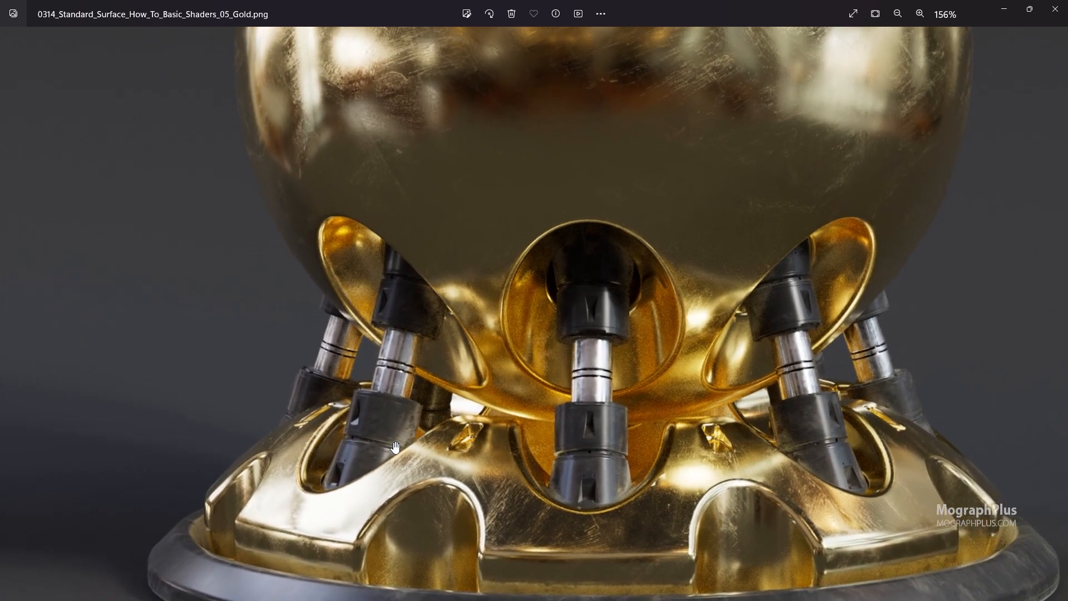
pyautogui.moveTo(437, 433); pyautogui.dragTo(367, 401)
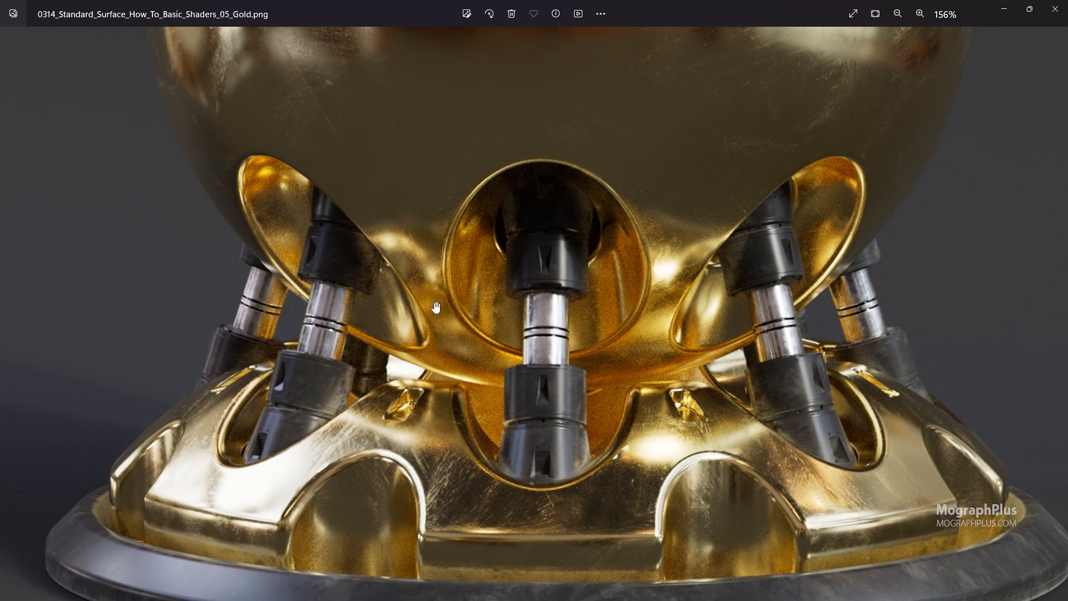
pyautogui.moveTo(435, 307); pyautogui.dragTo(452, 471)
pyautogui.moveTo(465, 249); pyautogui.dragTo(467, 442)
pyautogui.moveTo(510, 222); pyautogui.dragTo(492, 331)
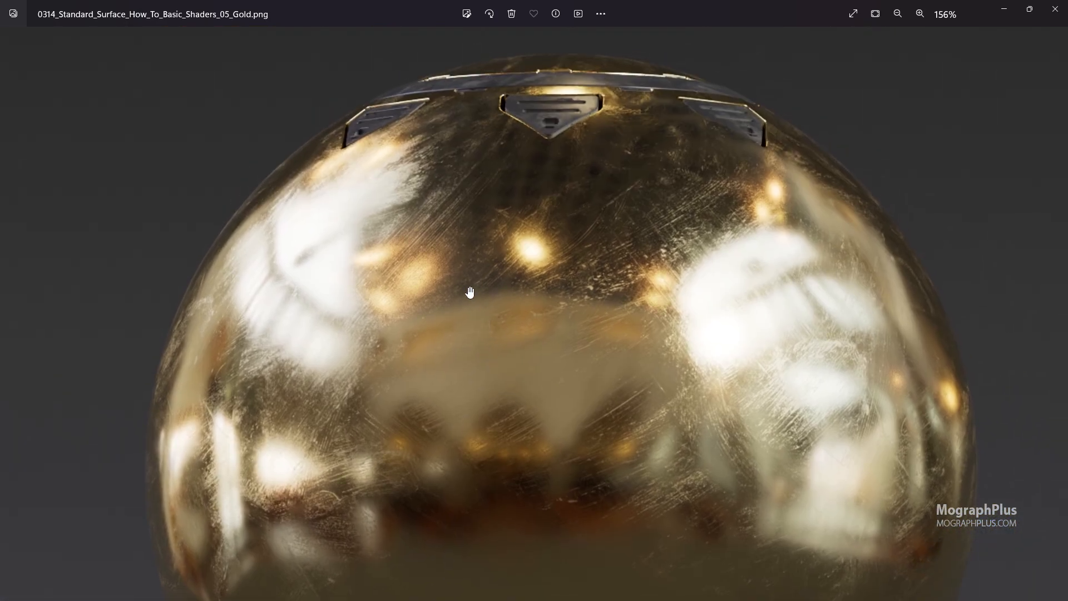
pyautogui.moveTo(462, 365); pyautogui.dragTo(478, 205)
pyautogui.moveTo(506, 424); pyautogui.dragTo(492, 530)
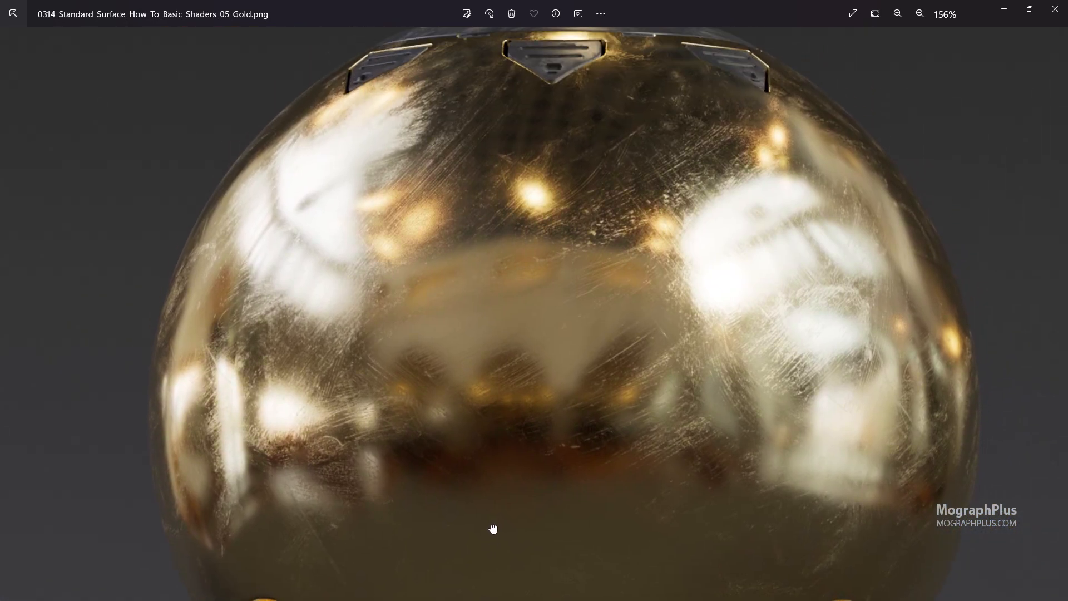
pyautogui.moveTo(439, 448); pyautogui.dragTo(458, 261)
pyautogui.moveTo(461, 391); pyautogui.dragTo(450, 159)
pyautogui.moveTo(482, 348); pyautogui.dragTo(475, 275)
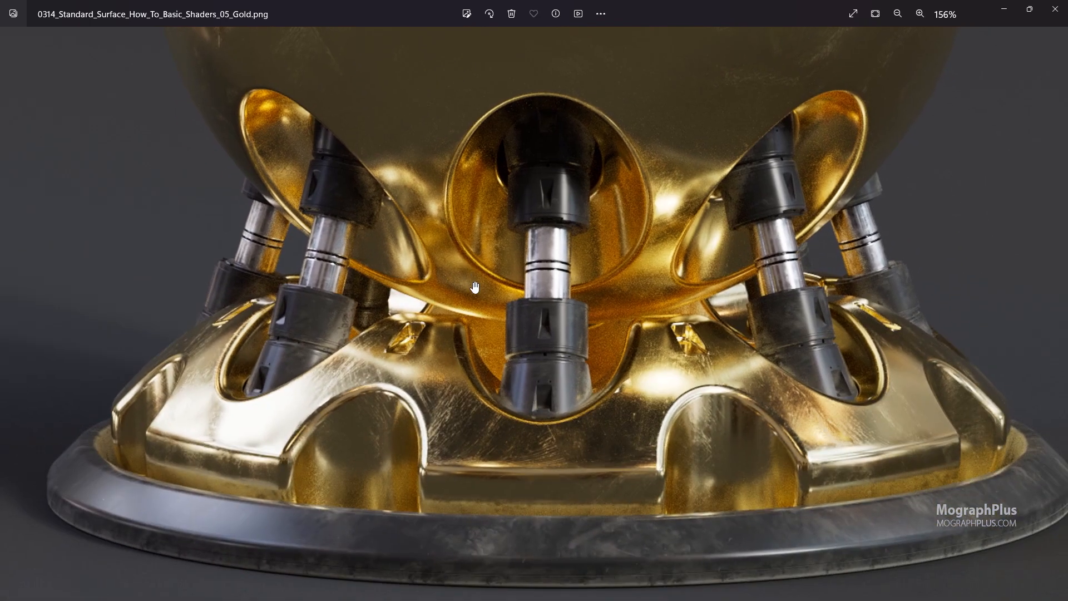
pyautogui.scroll(-5, 473, 281)
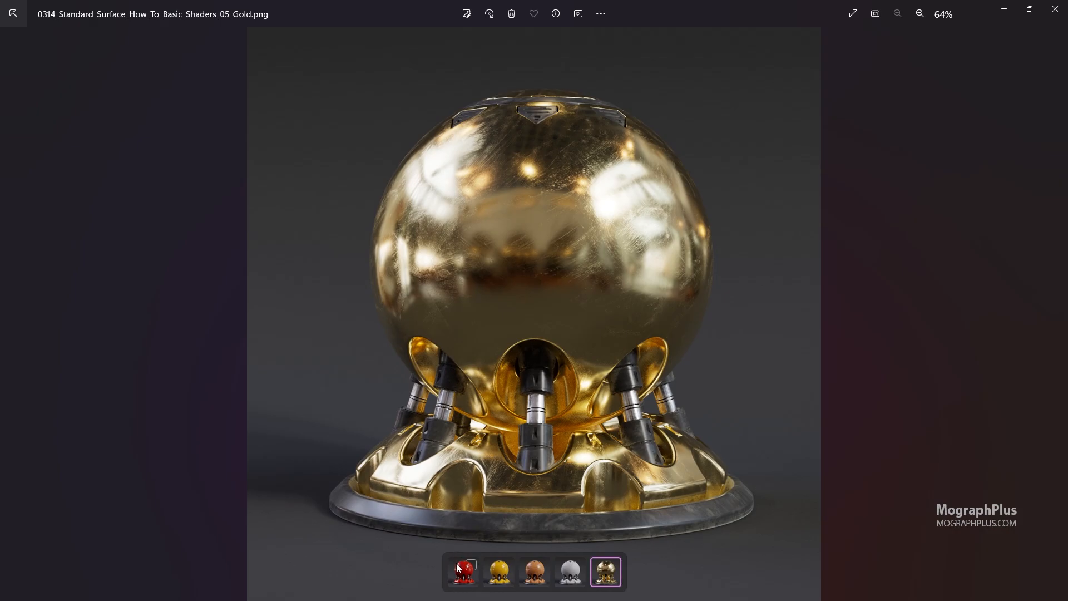
# Flip through the other finished shader ball renders in the image viewer.
pyautogui.click(458, 567)
pyautogui.press('Right')
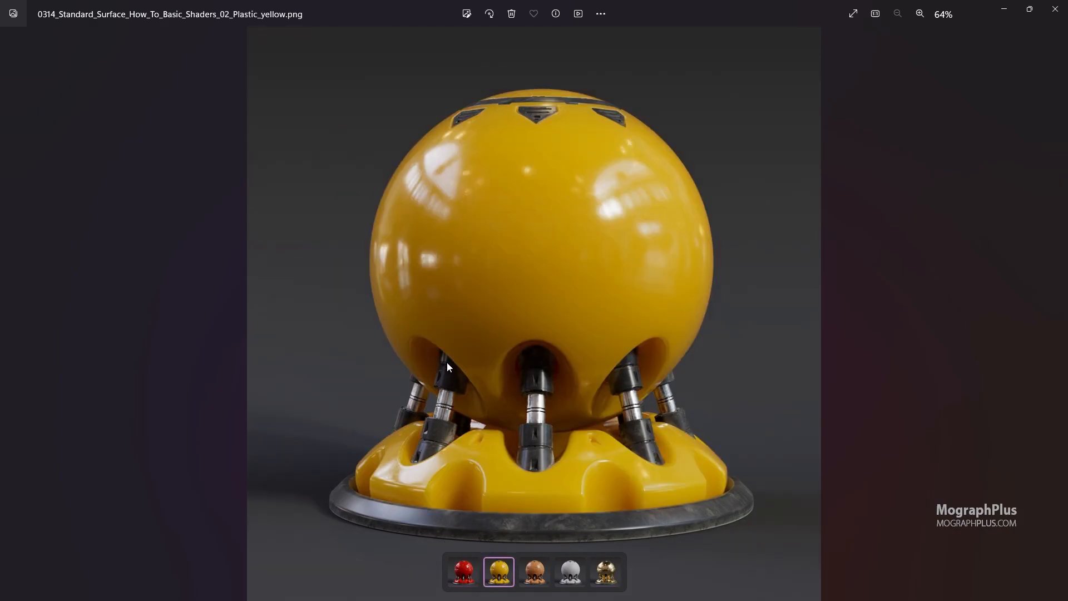
pyautogui.press('Left')
pyautogui.press('Right')
pyautogui.press('Right')
pyautogui.press('Right')
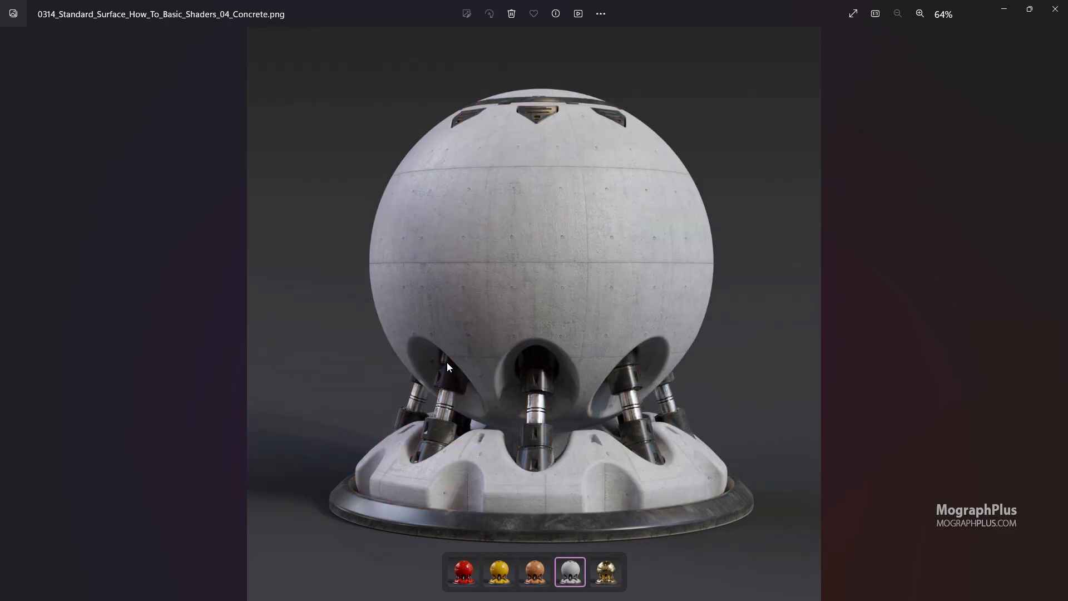
pyautogui.press('Right')
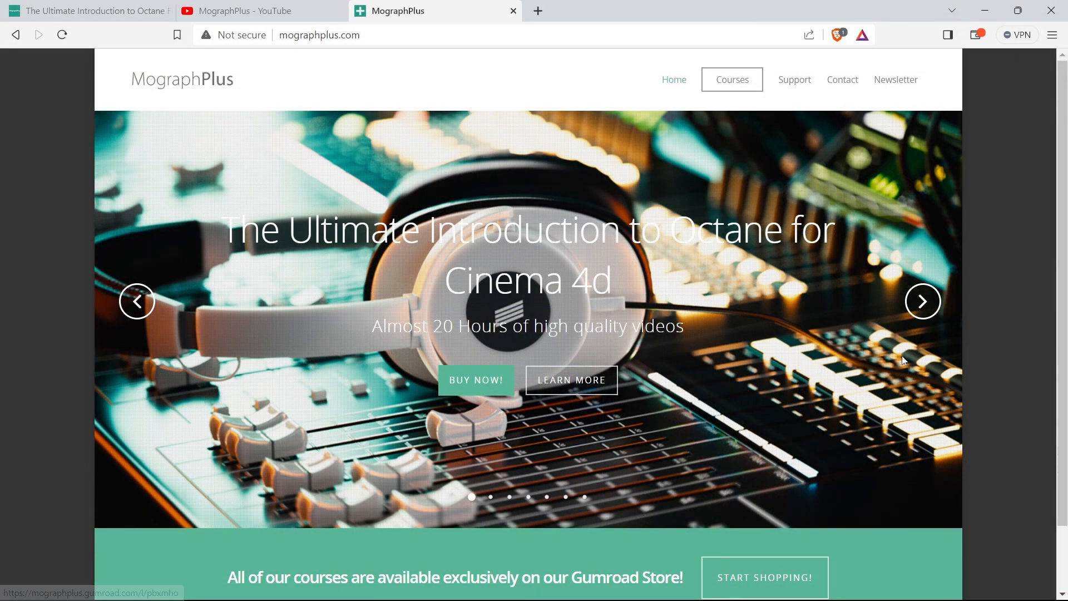
# Advance the course slideshow on the MographPlus website.
pyautogui.click(923, 303)
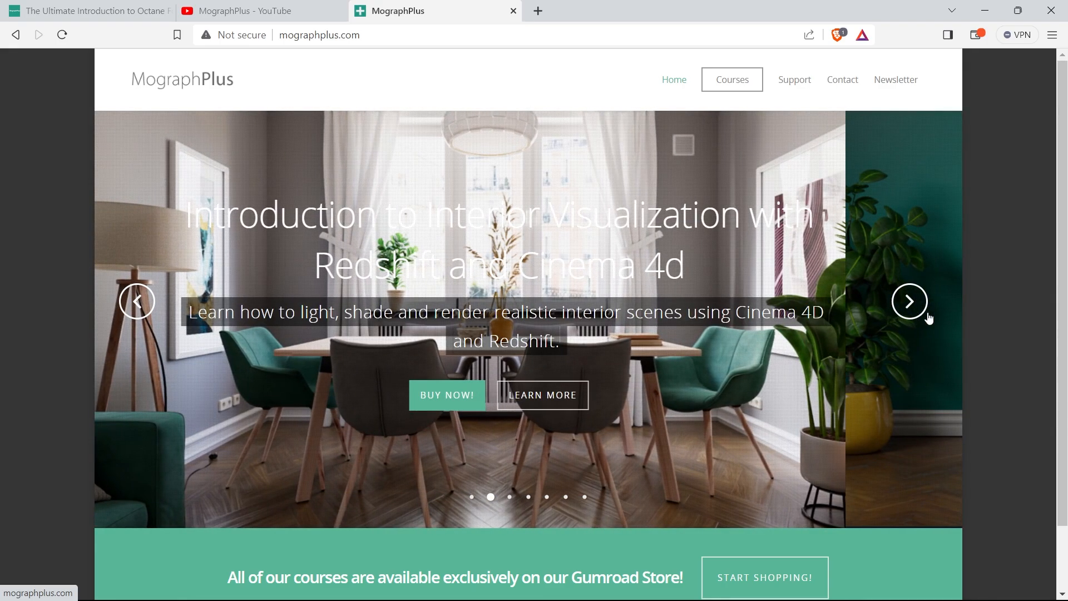
pyautogui.click(926, 314)
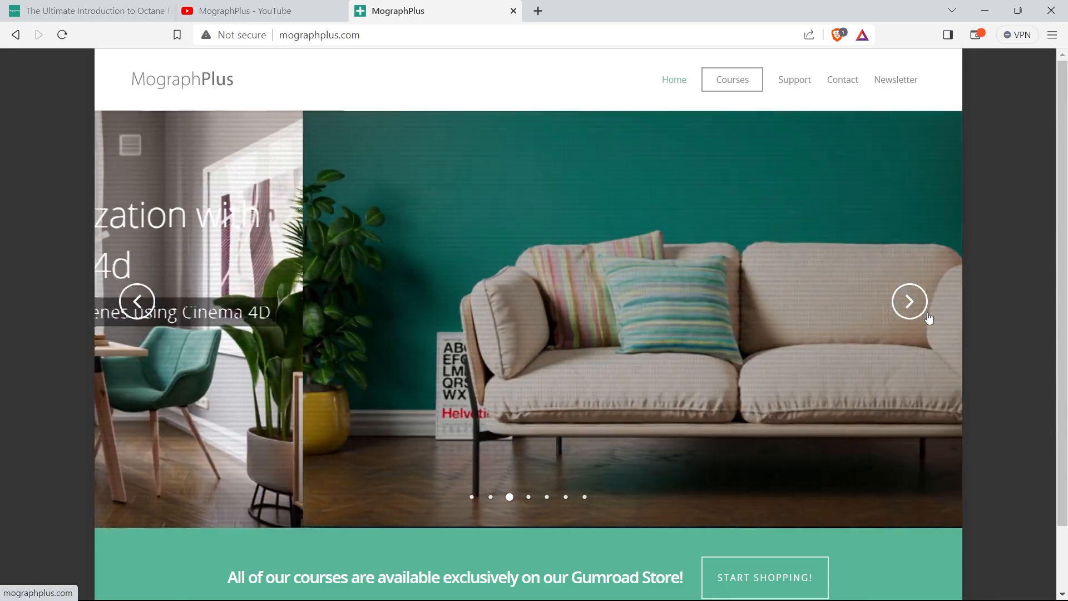